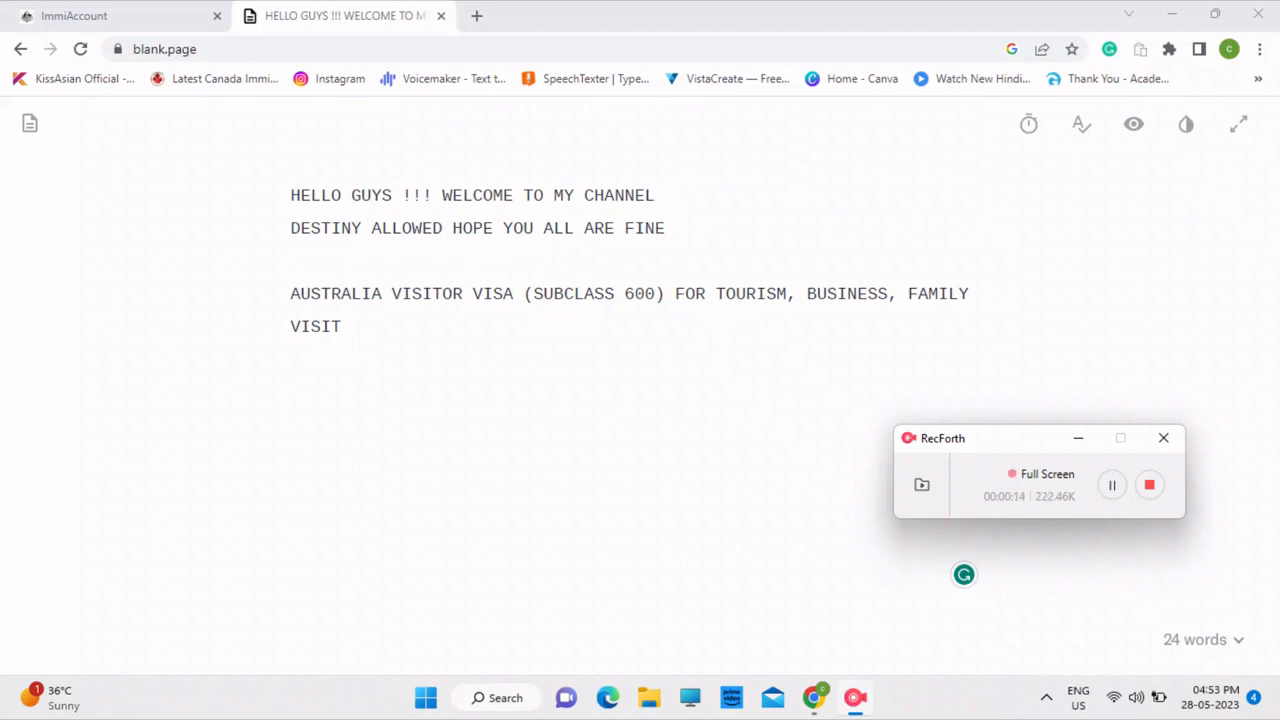
key("alt+Tab")
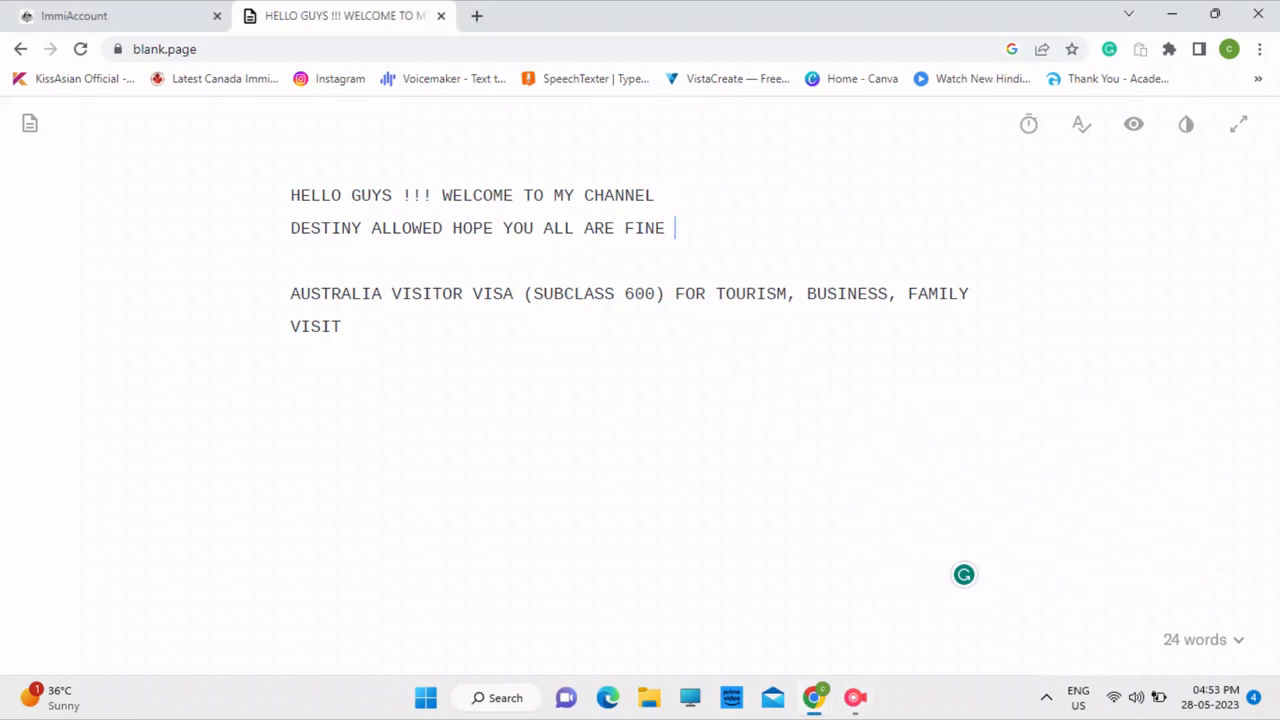
key("alt+Tab")
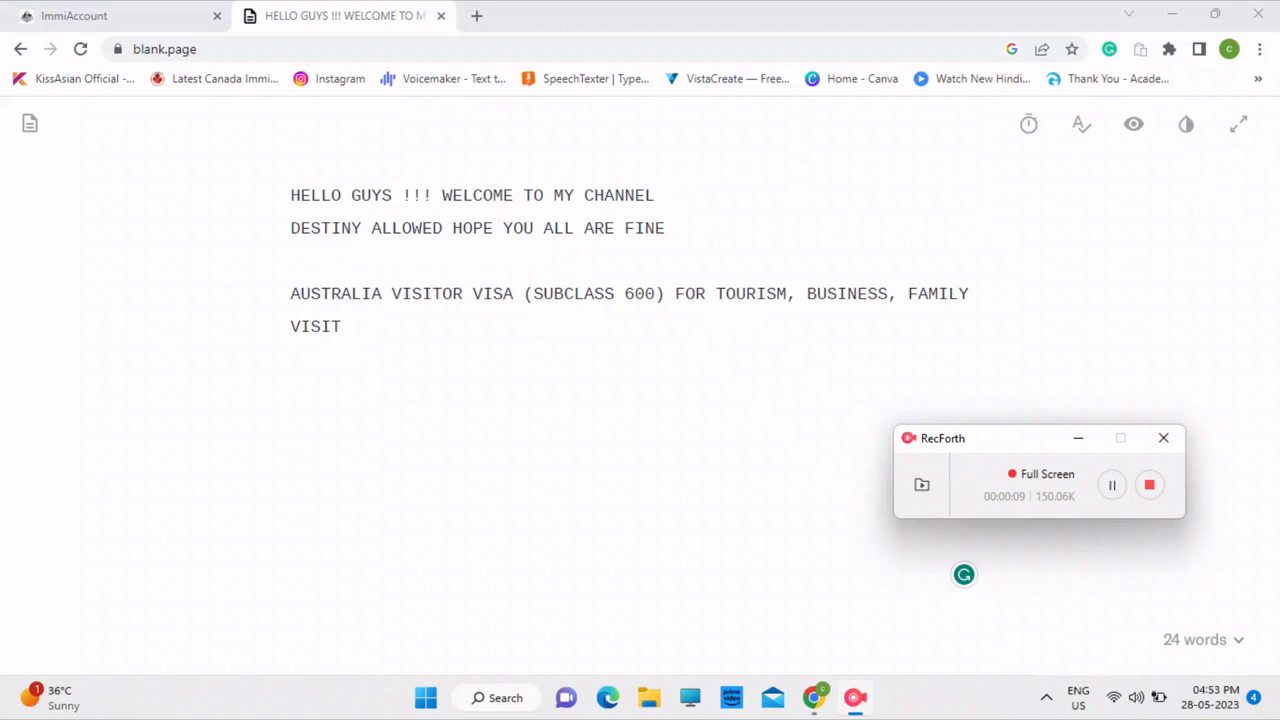
left_click(1078, 438)
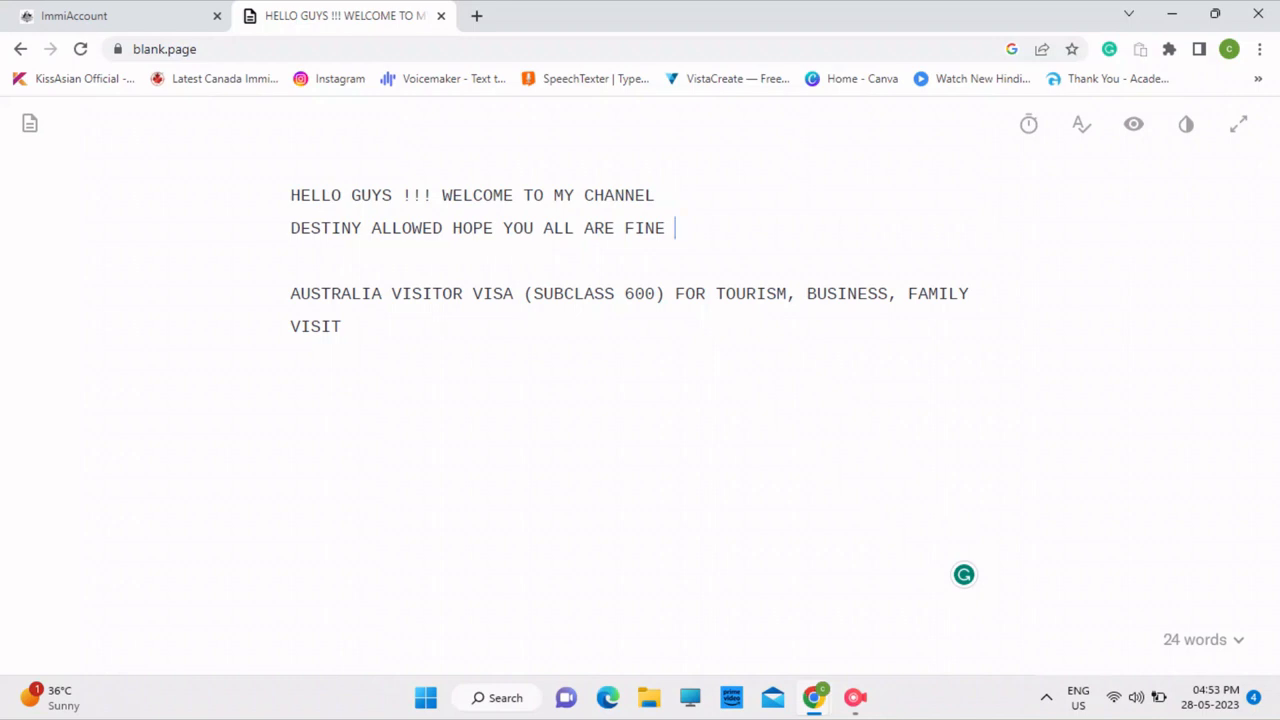
left_click(855, 698)
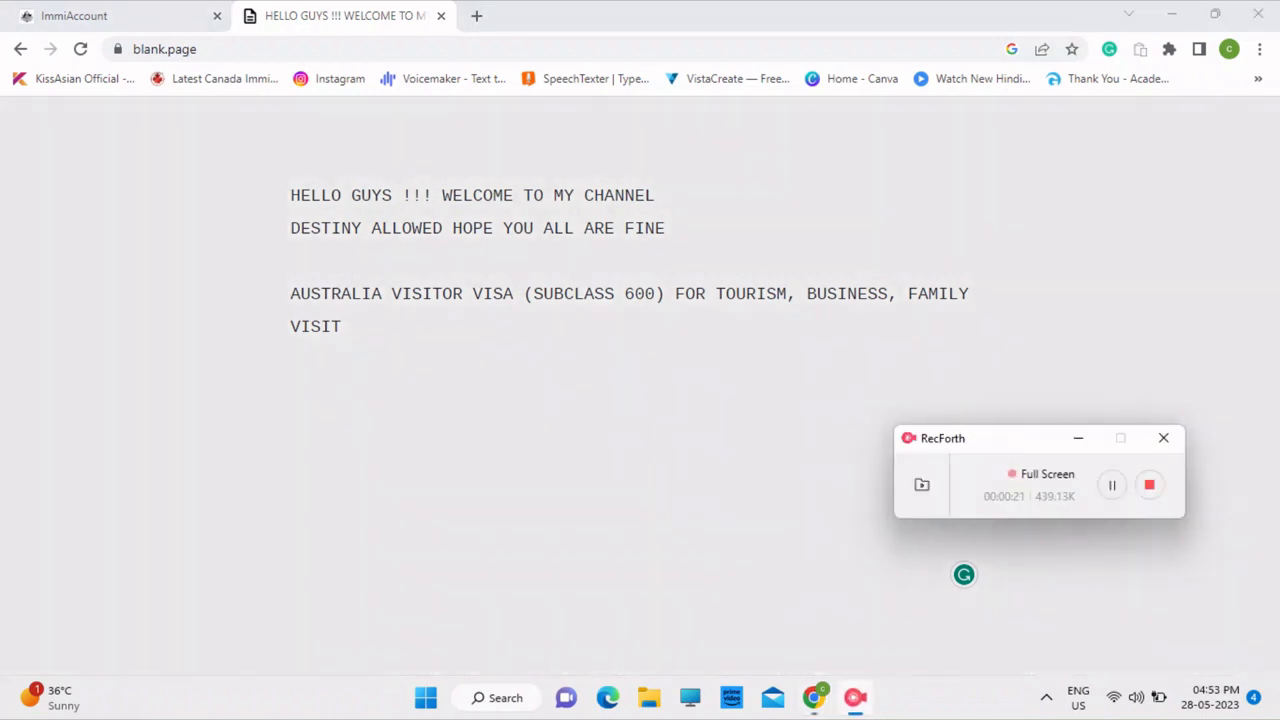
left_click(1111, 484)
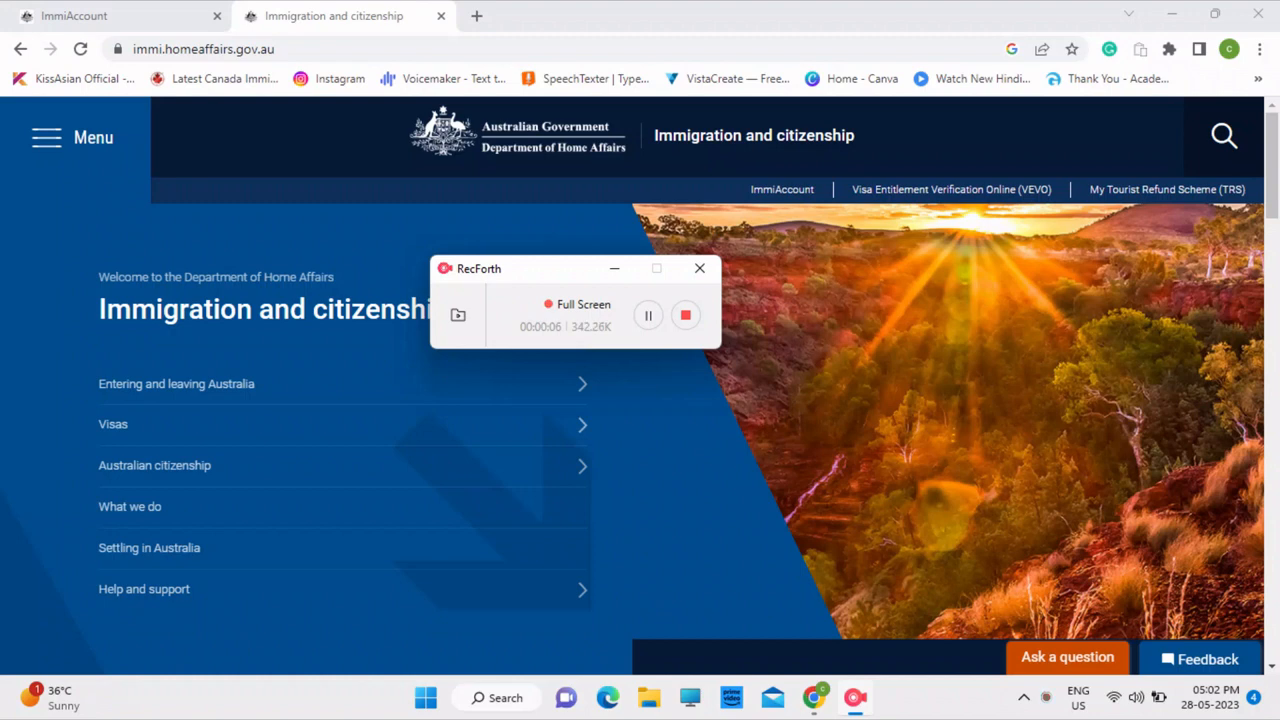
left_click(614, 269)
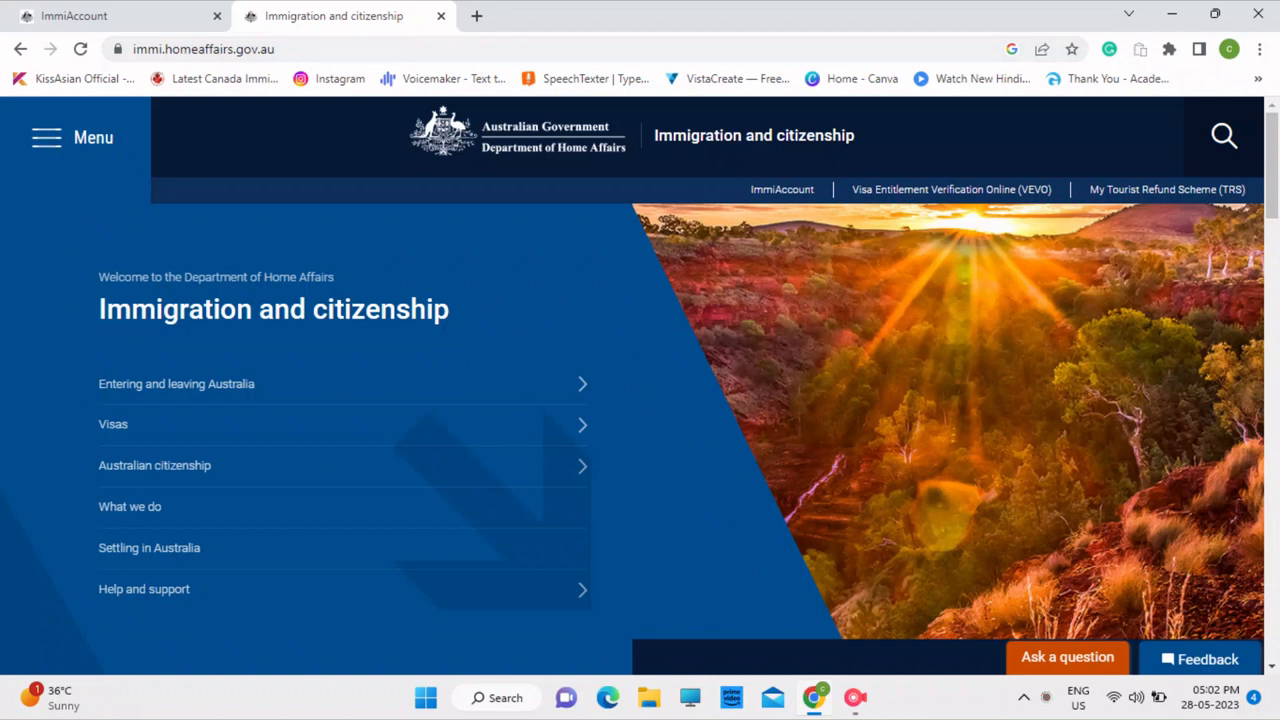
Step: Open the list of all visas in the Getting a visa section under Visas
left_click(113, 424)
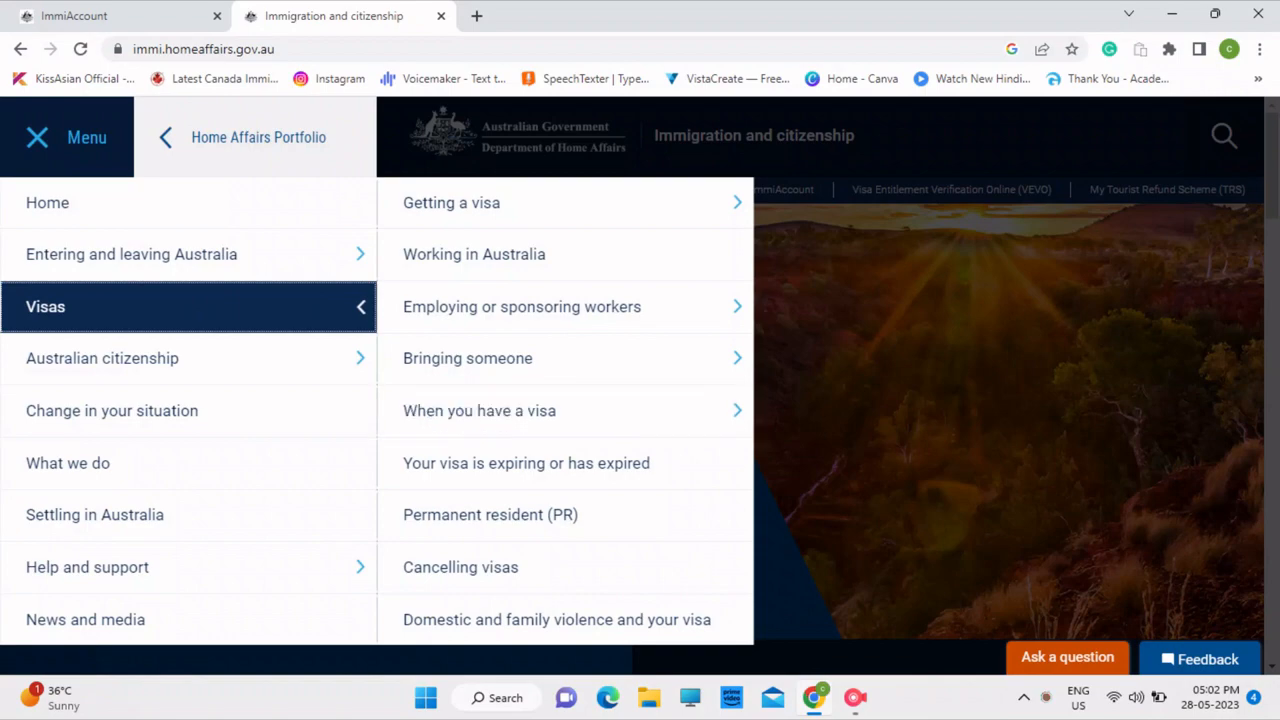
left_click(66, 137)
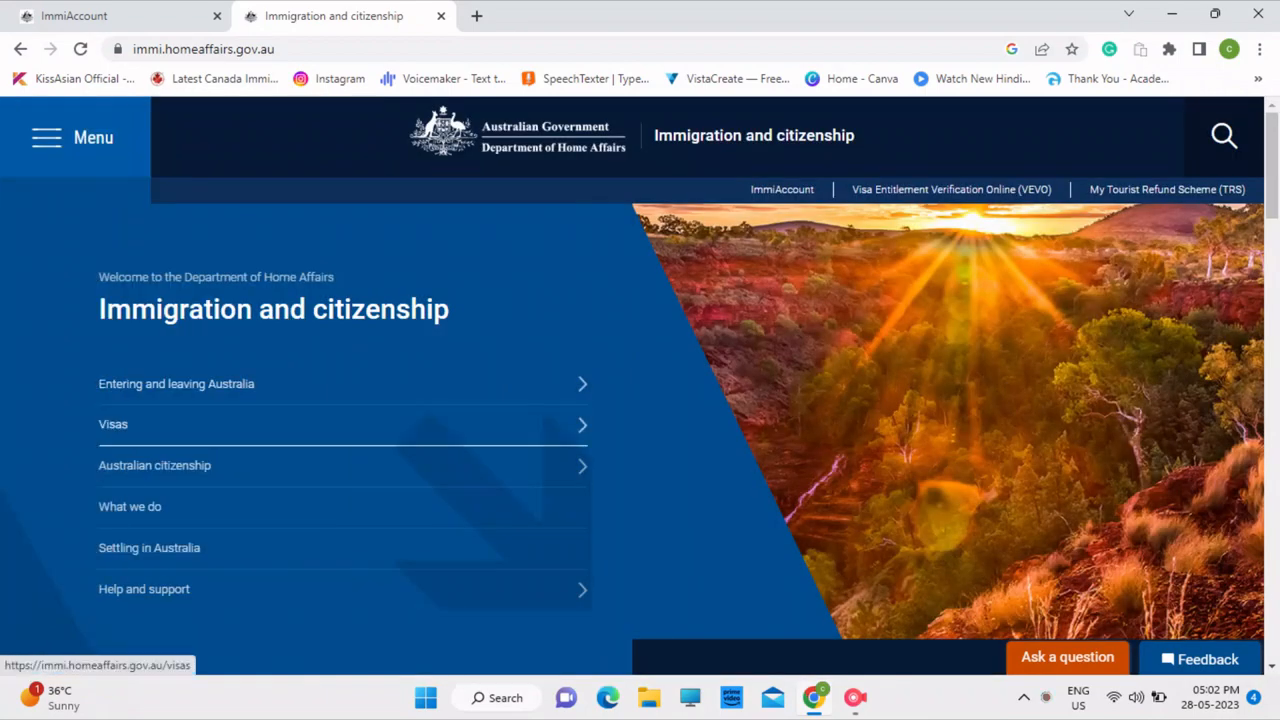
left_click(113, 424)
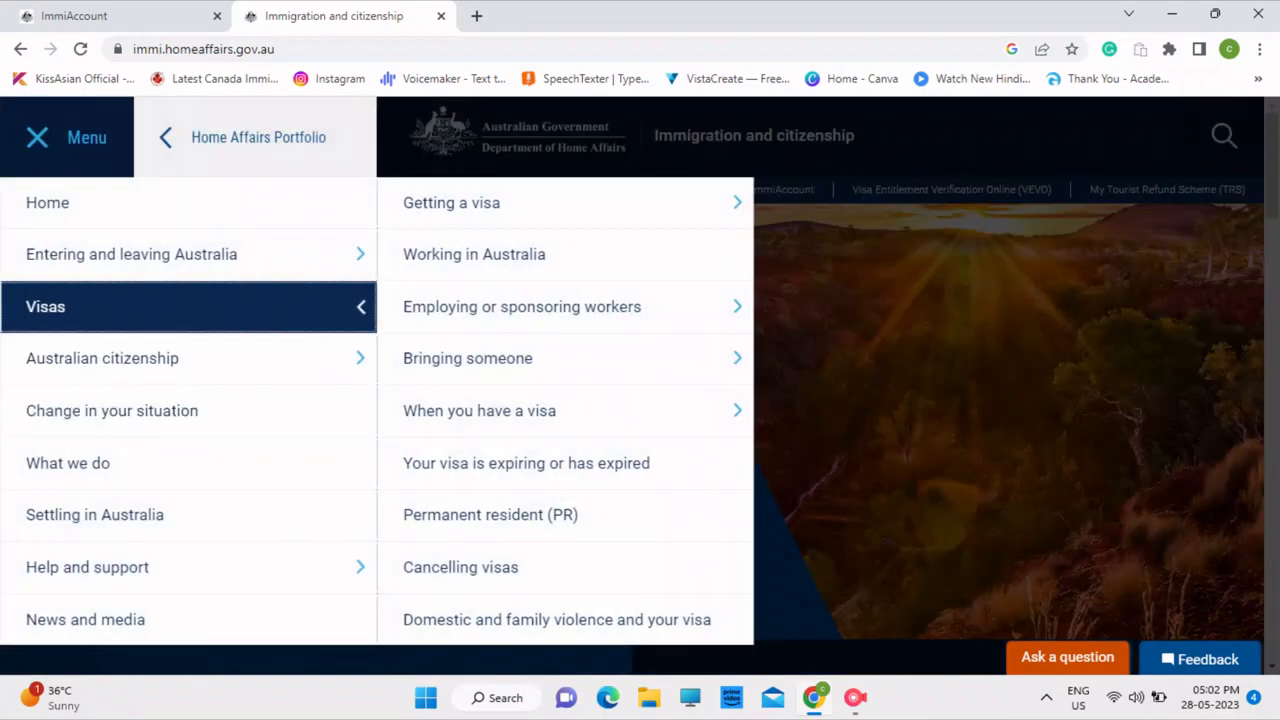
left_click(189, 307)
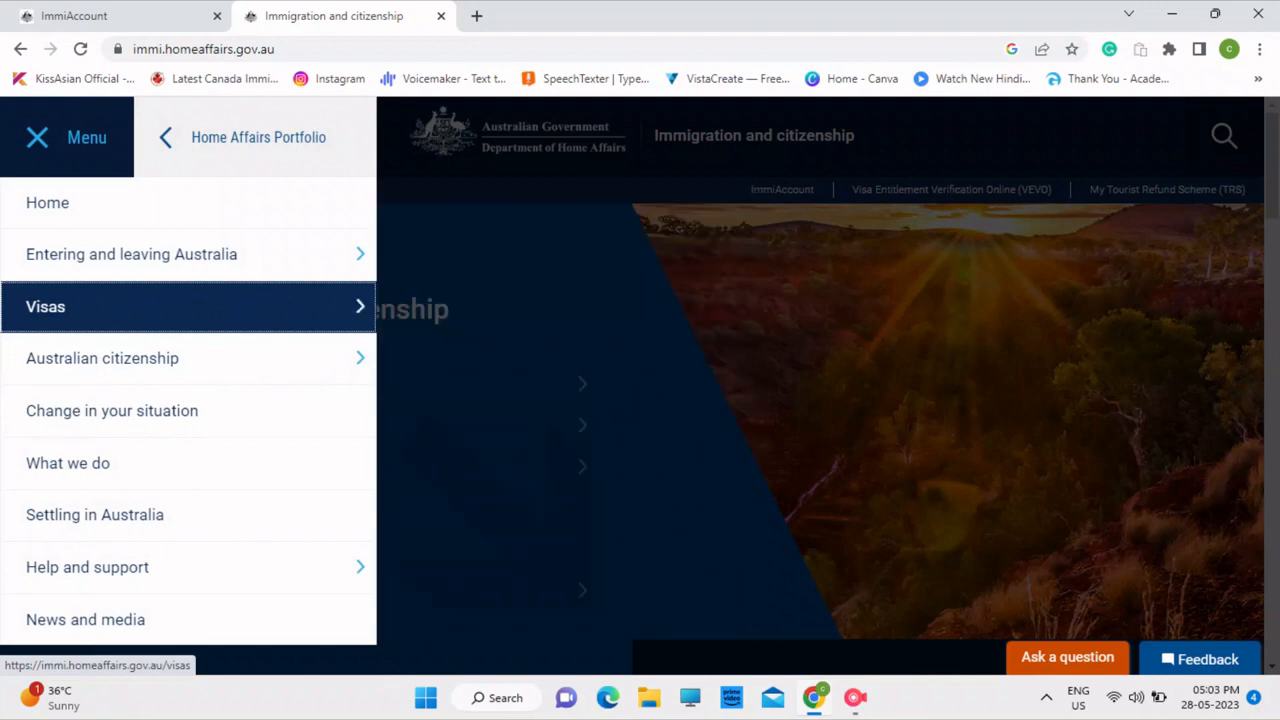
left_click(189, 307)
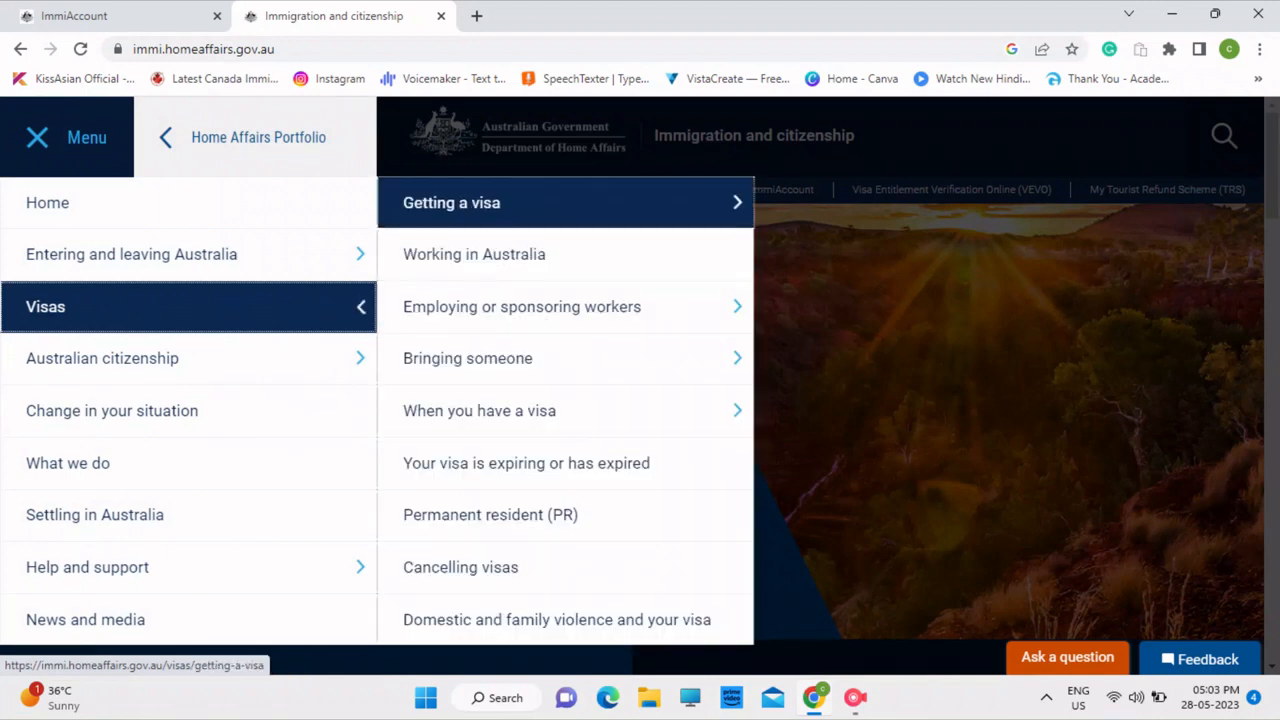
left_click(560, 202)
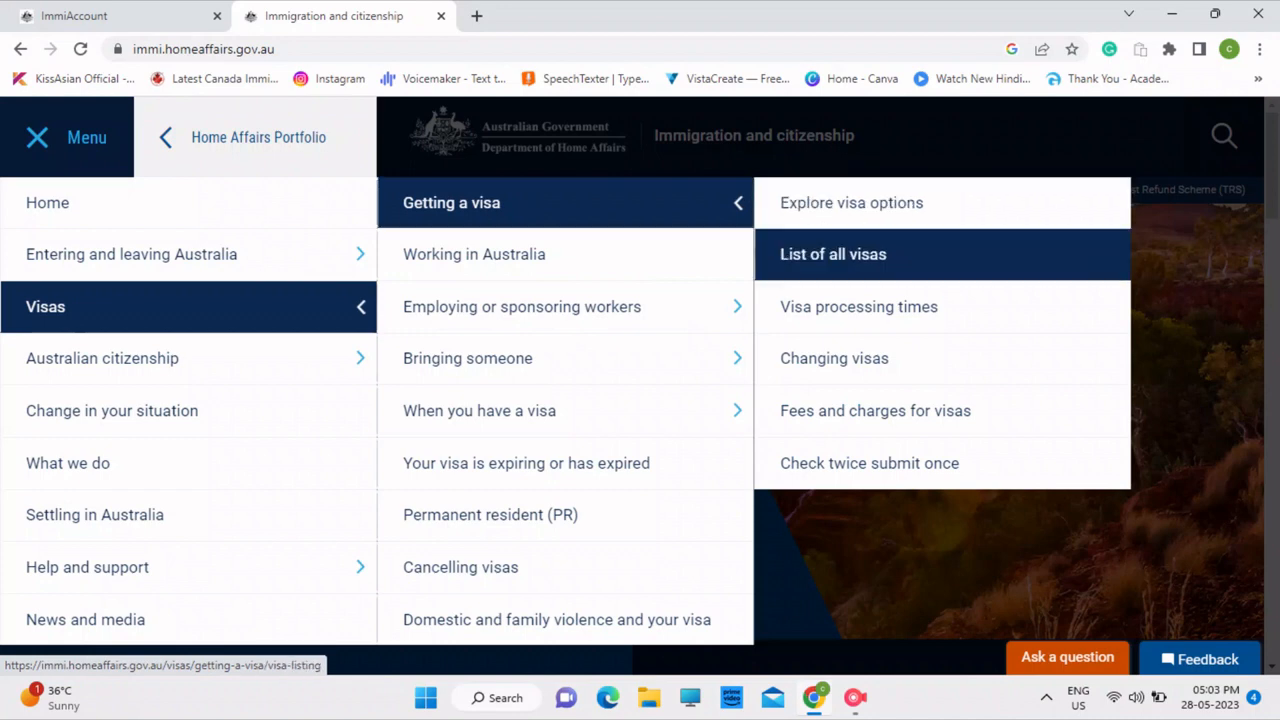
left_click(833, 254)
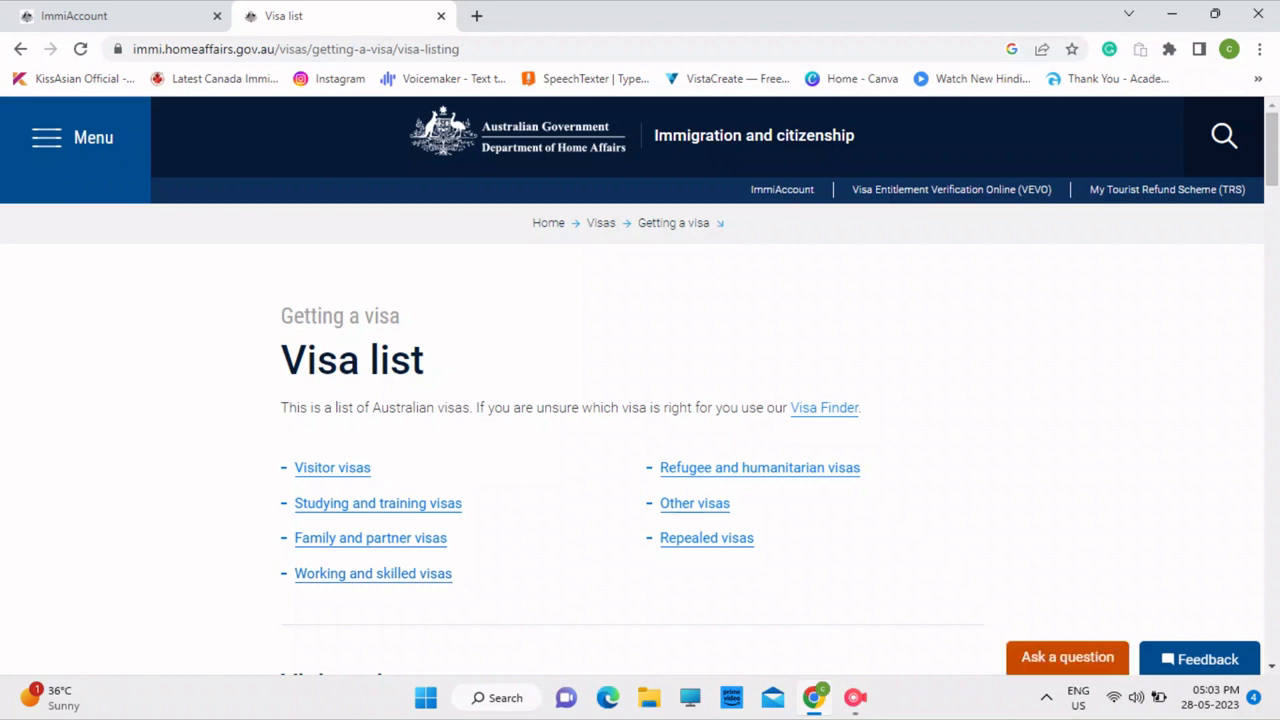
Step: Open the Visitor (subclass 600) page from the Visitor visas in the visa list
scroll(640, 400, "down", 2)
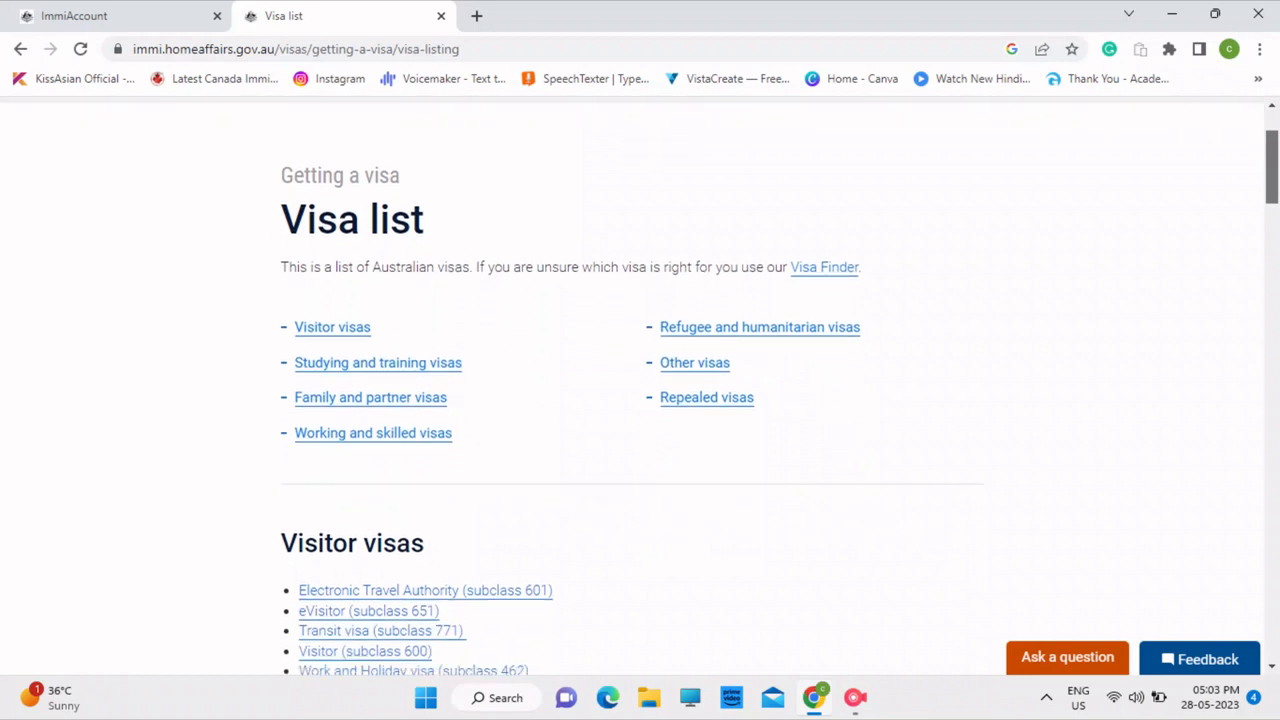
scroll(640, 400, "down", 2)
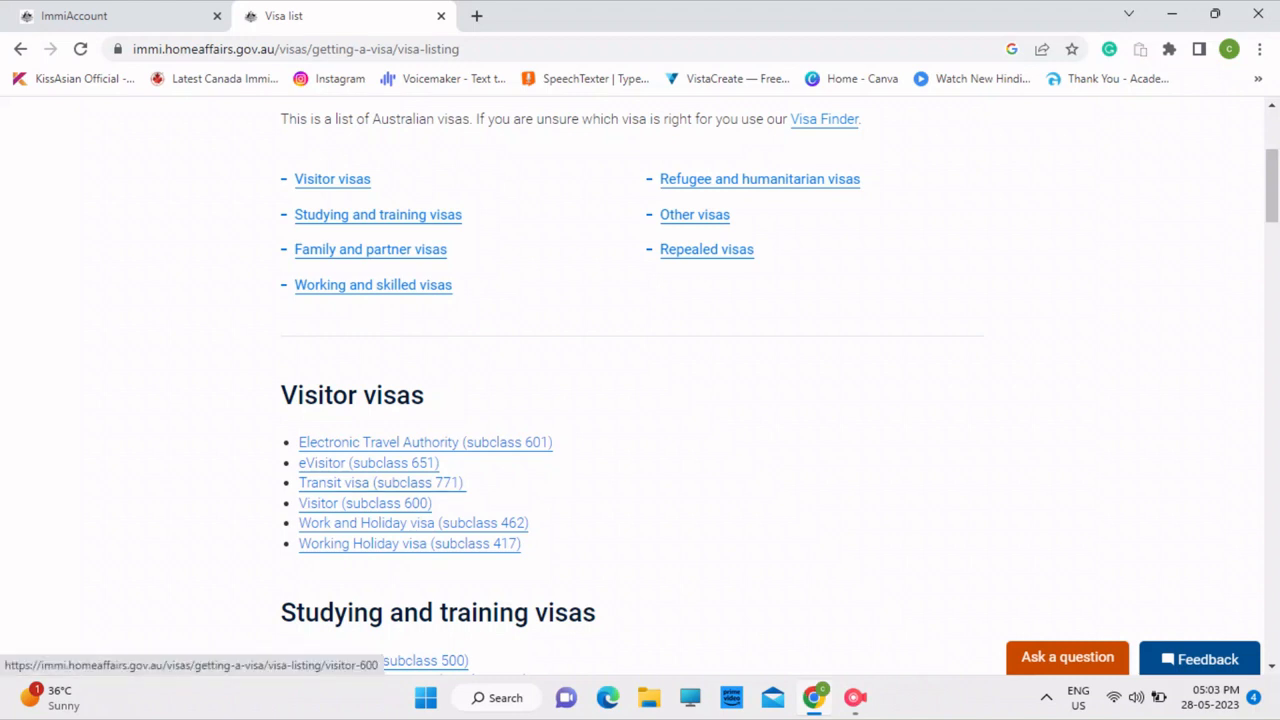
left_click(365, 503)
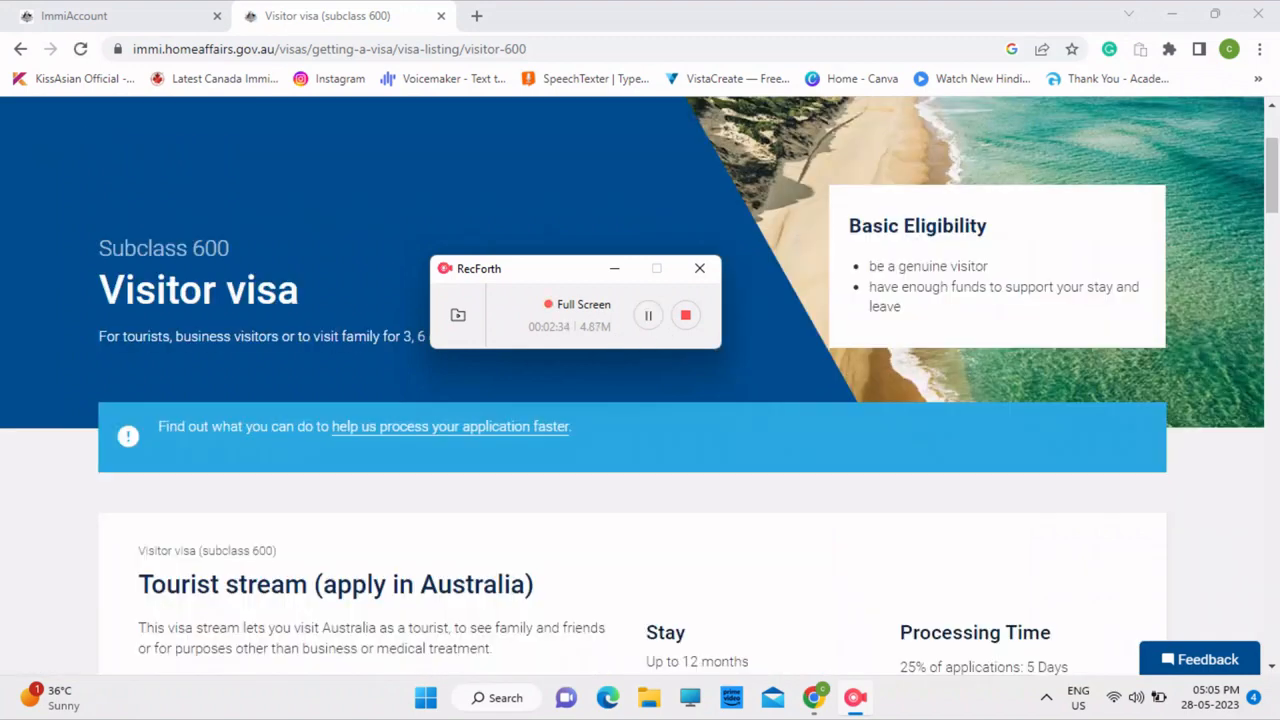
Step: Open the details of the Tourist stream (apply outside Australia) on the Visitor visa page
scroll(640, 380, "down", 3)
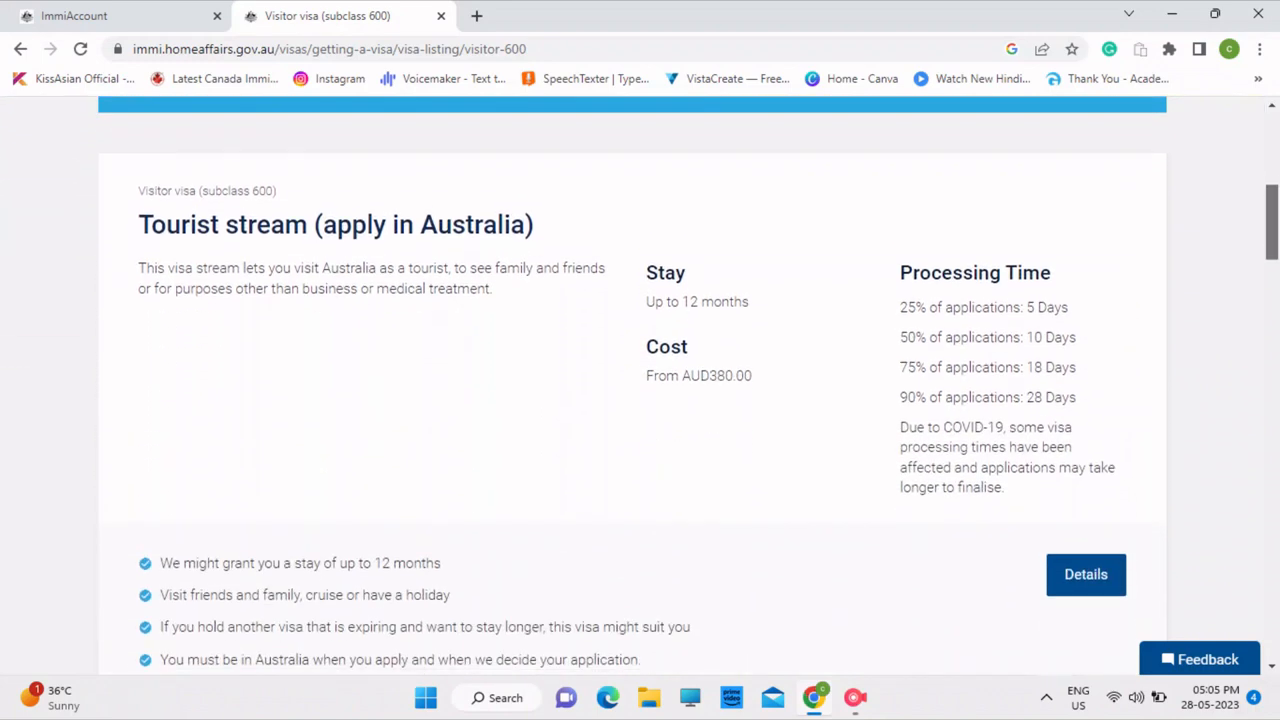
left_click_drag(1272, 222, 1272, 308)
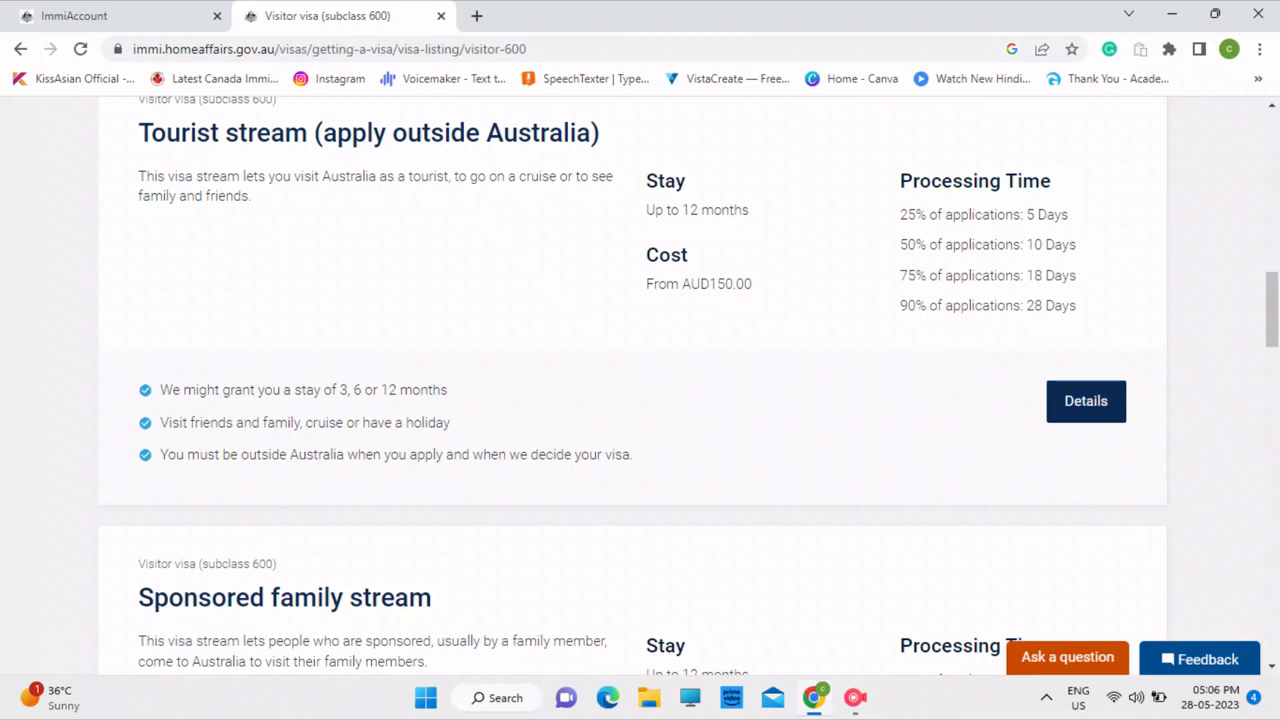
left_click(1086, 400)
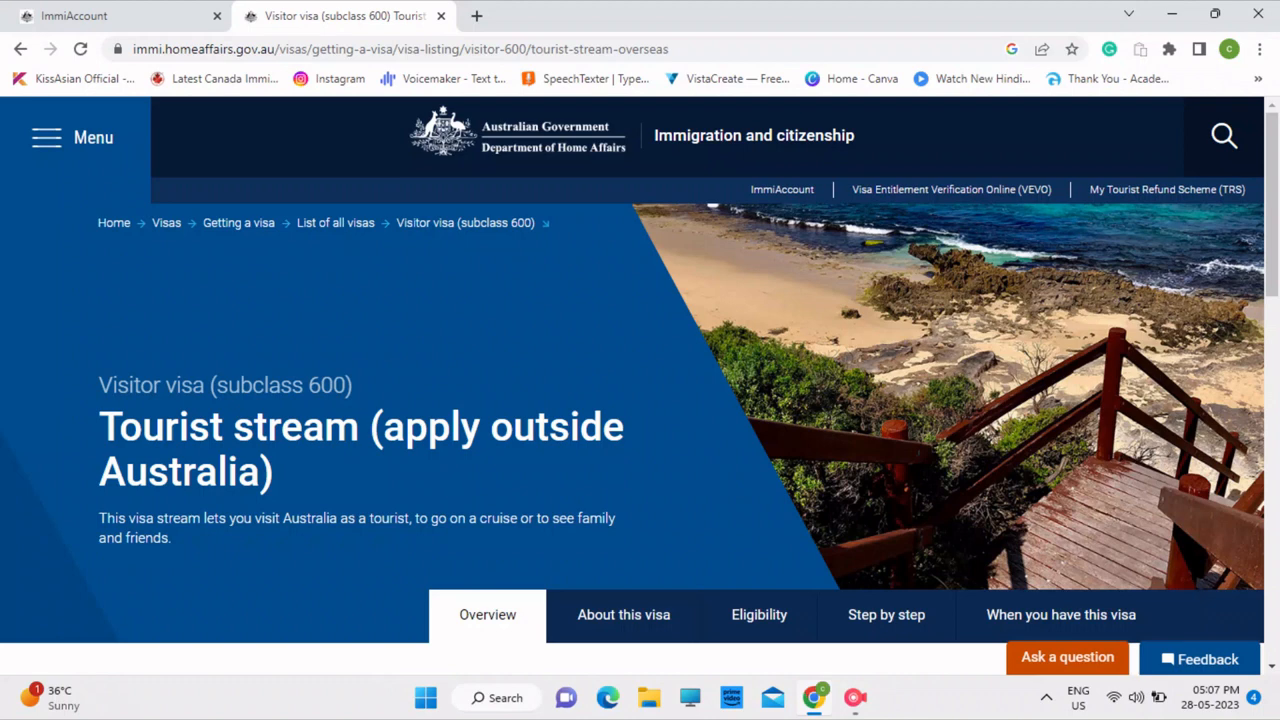
Step: Review the tourist stream overview, start the visa application, and close the old ImmiAccount tab
scroll(640, 386, "down", 4)
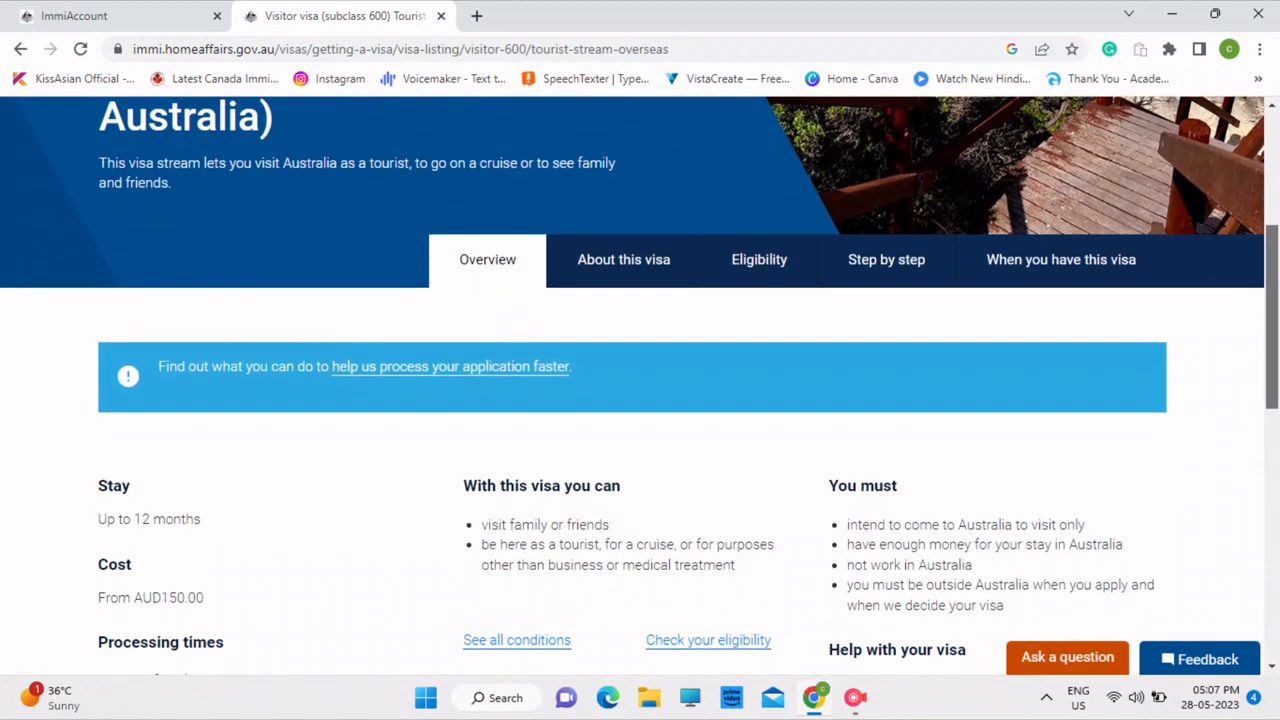
scroll(640, 386, "down", 2)
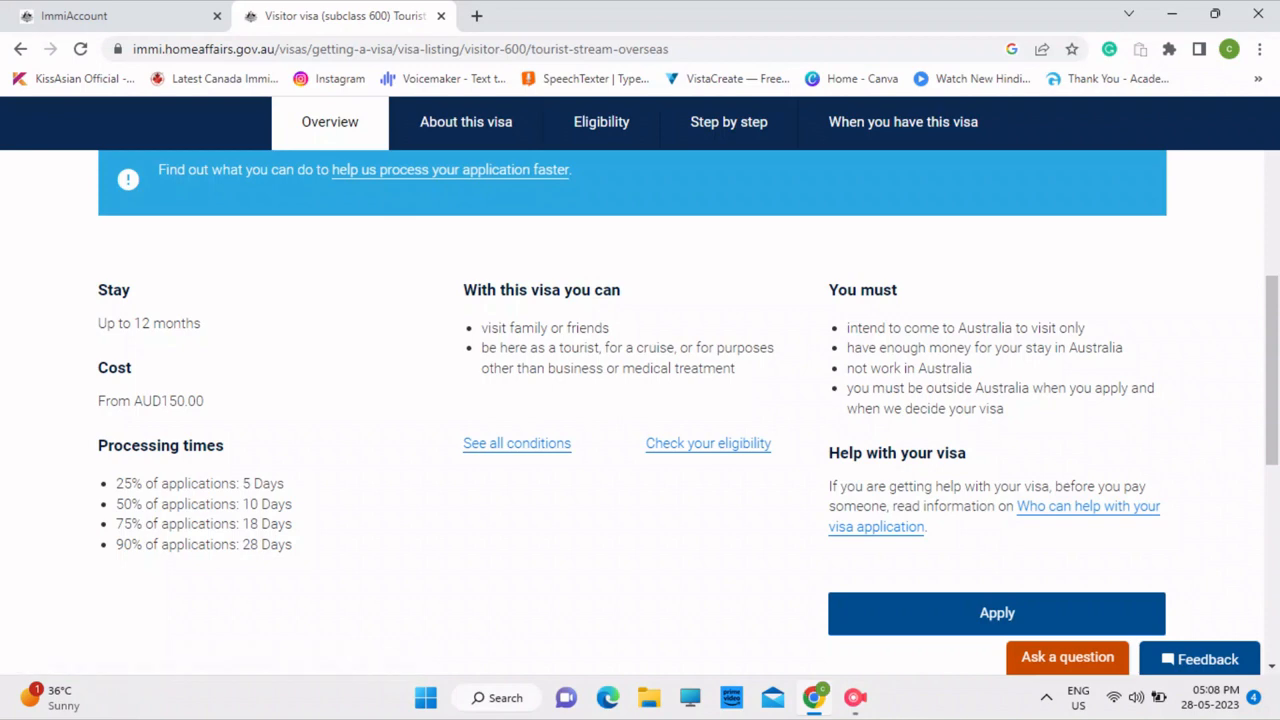
scroll(640, 380, "down", 1)
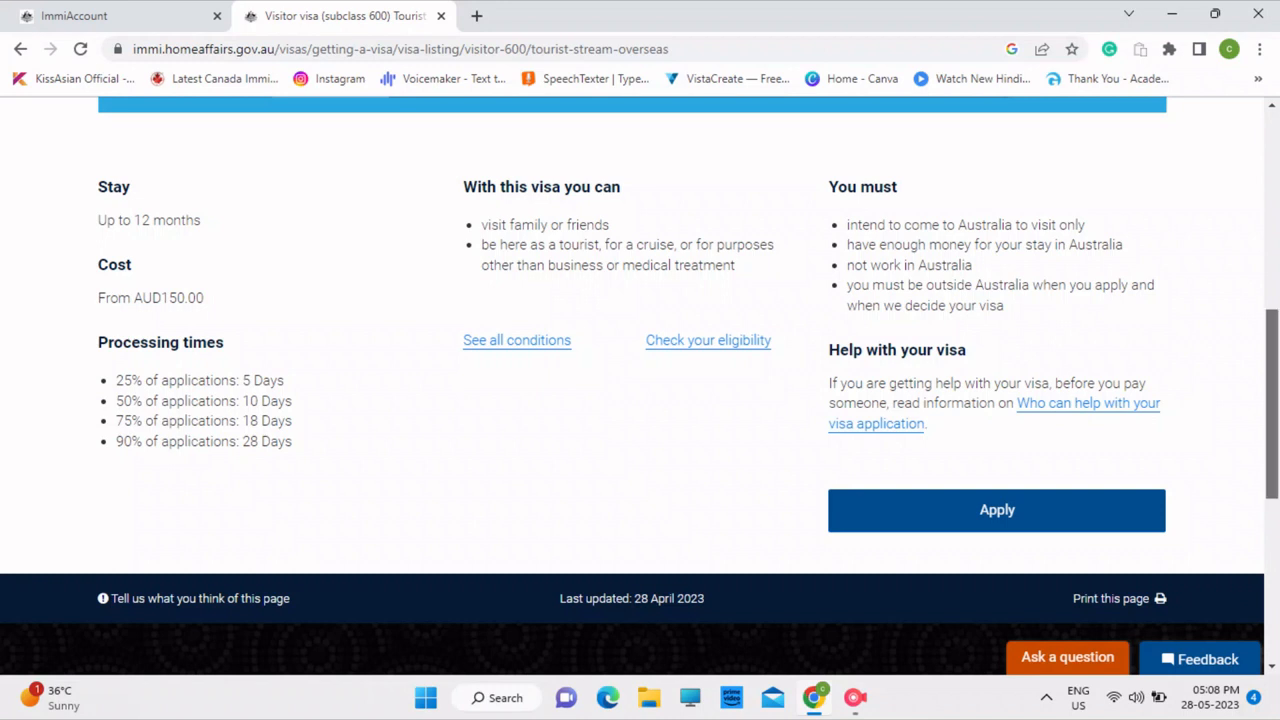
scroll(997, 500, "down", 1)
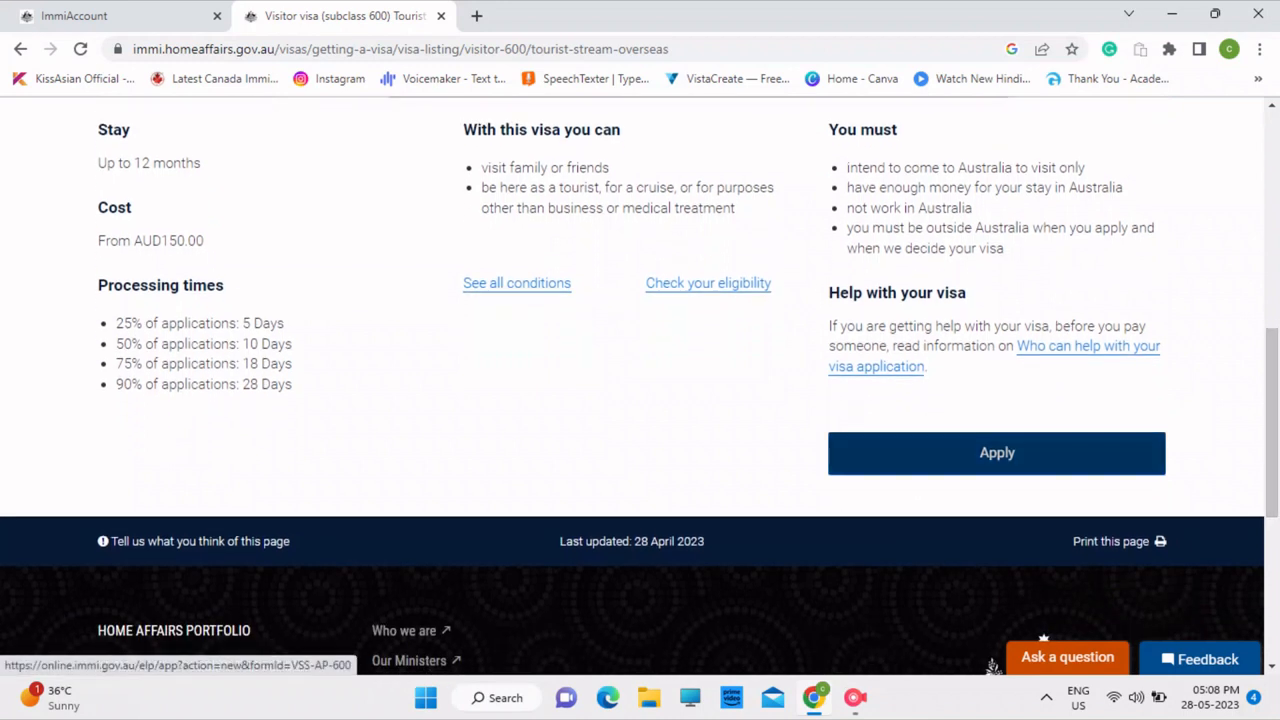
left_click(997, 453)
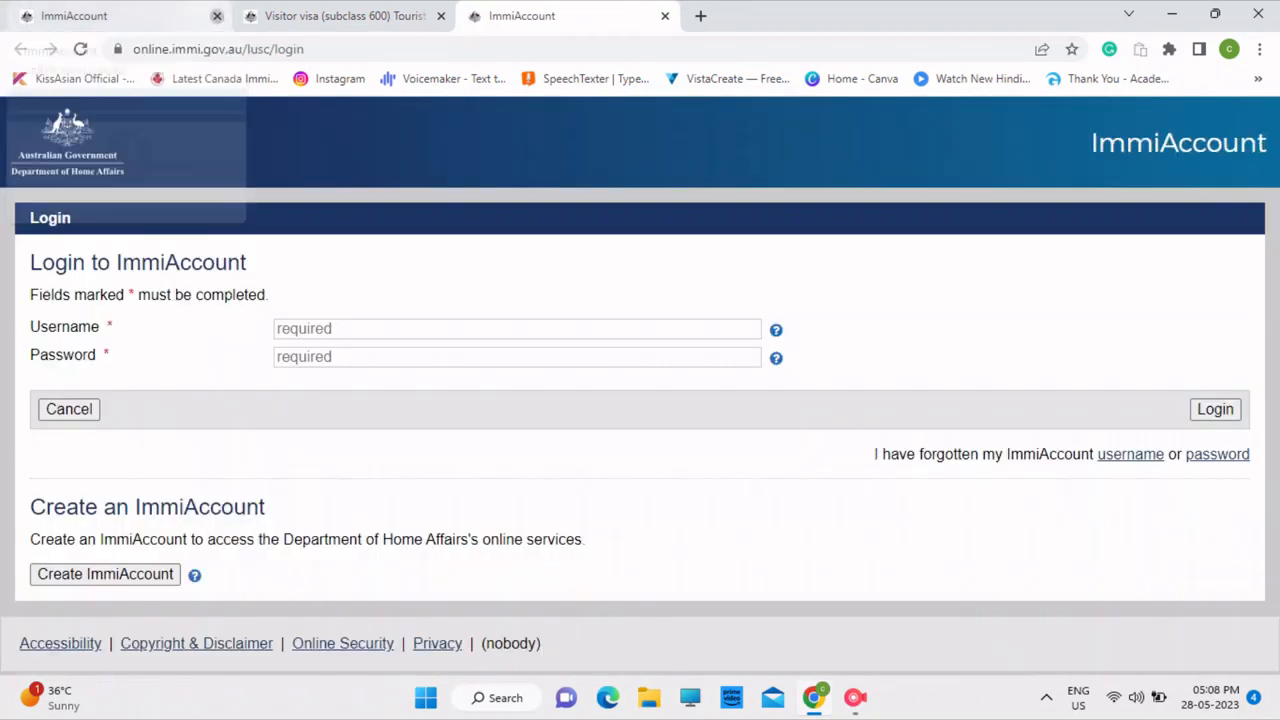
left_click(217, 16)
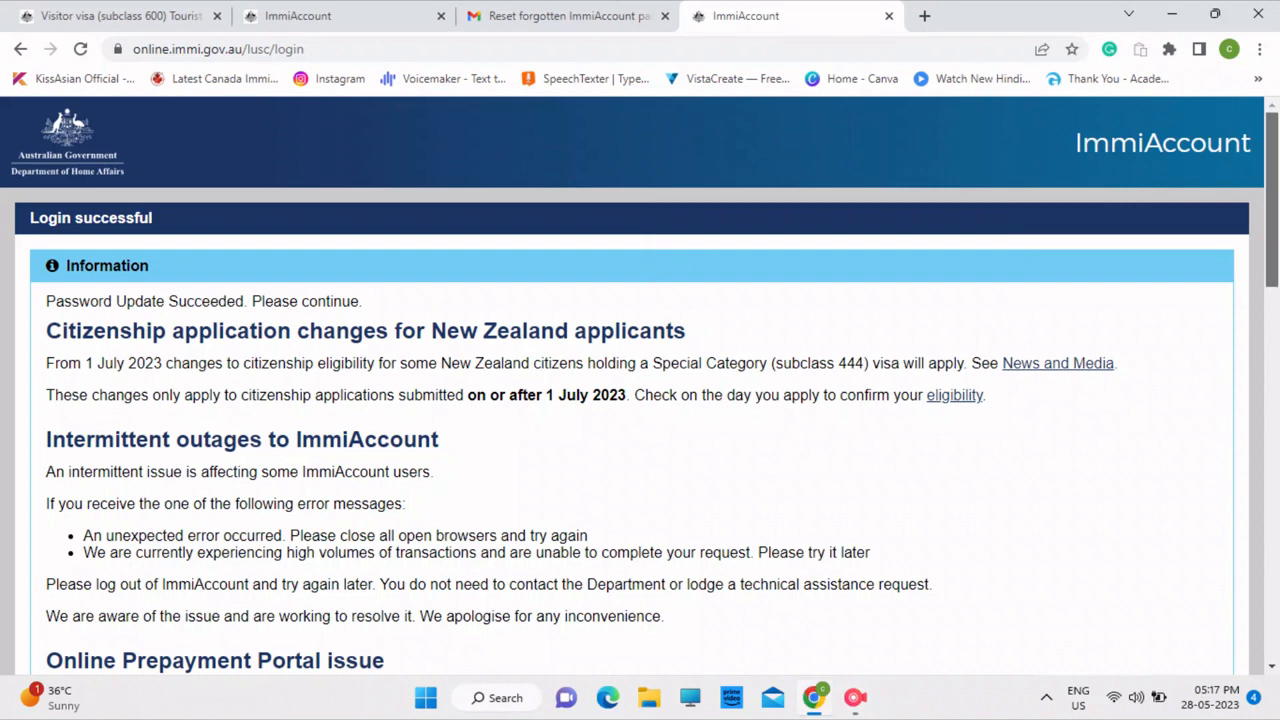
Step: Read through the ImmiAccount information notices and continue past the login page to the visa application
scroll(640, 386, "down", 1)
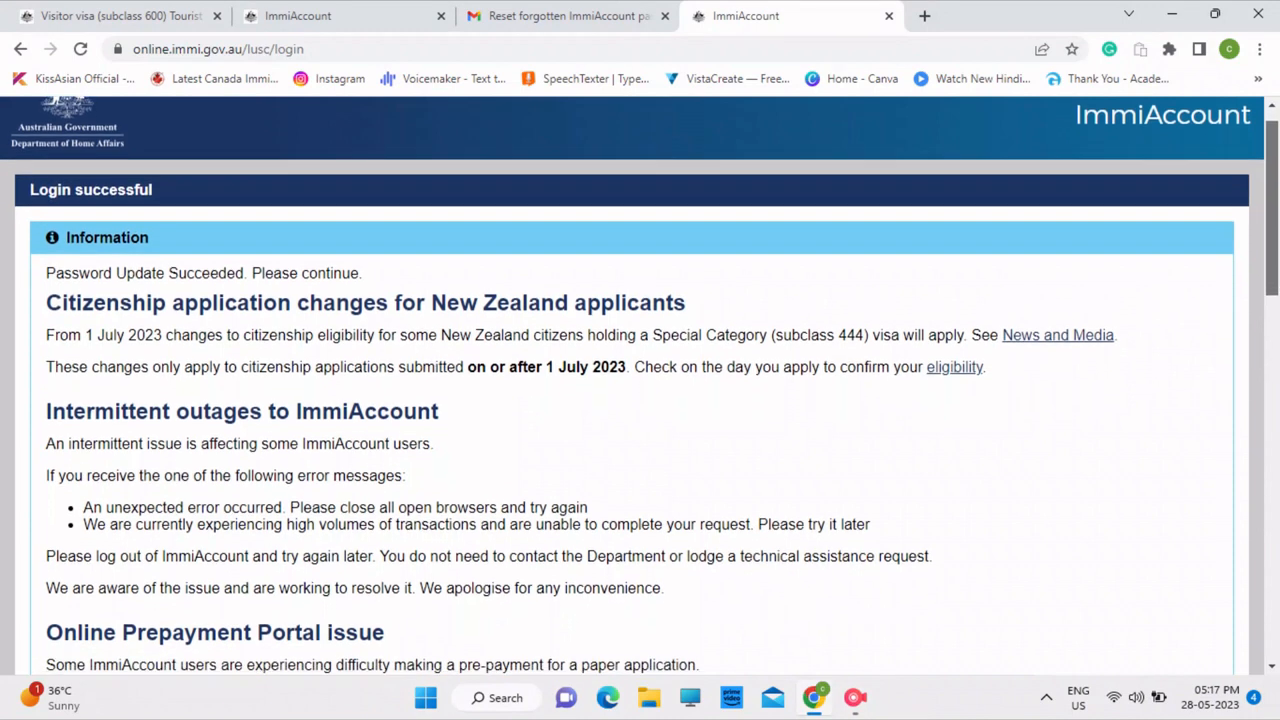
scroll(640, 386, "down", 2)
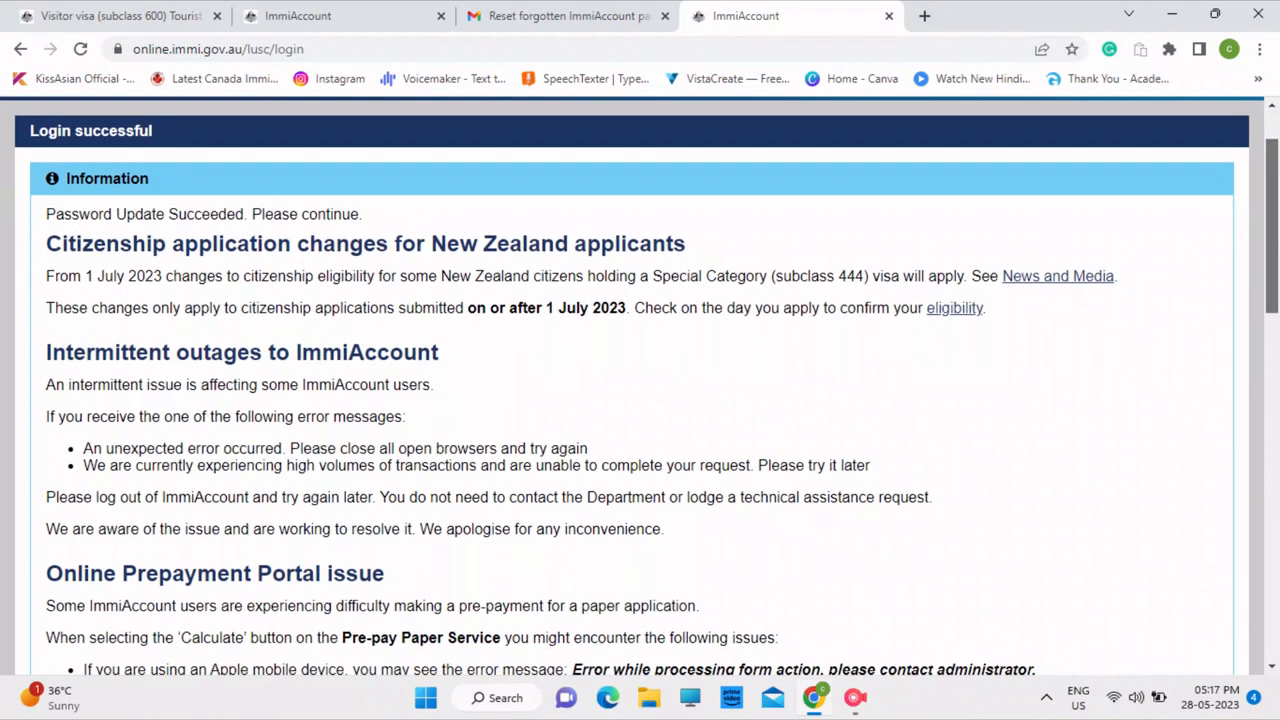
scroll(640, 386, "down", 2)
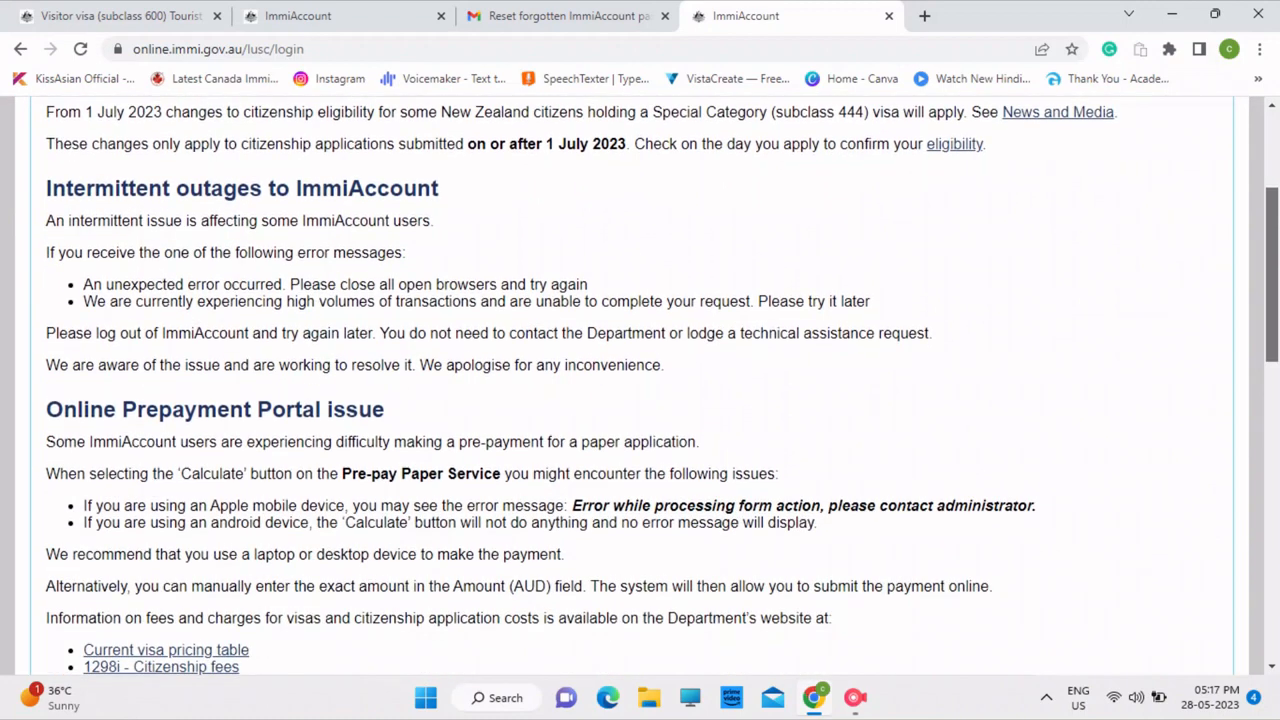
scroll(640, 386, "down", 1)
scroll(640, 386, "up", 1)
scroll(640, 386, "down", 1)
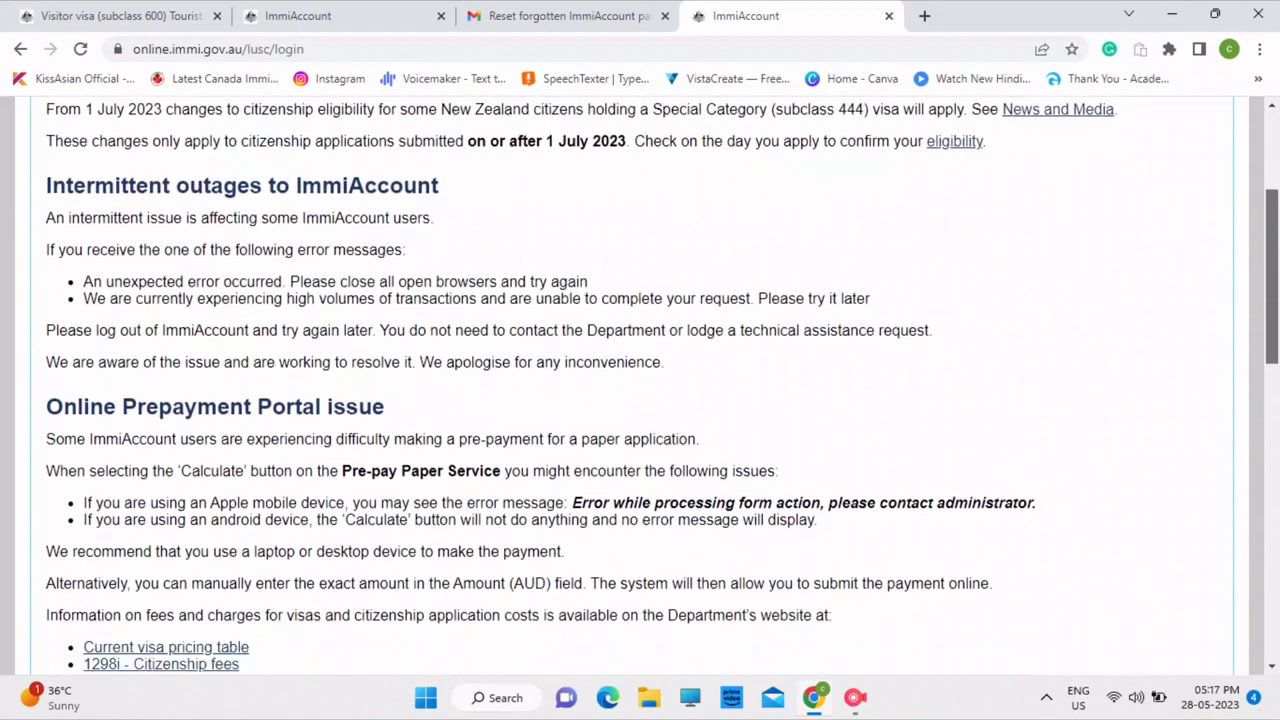
scroll(640, 386, "down", 8)
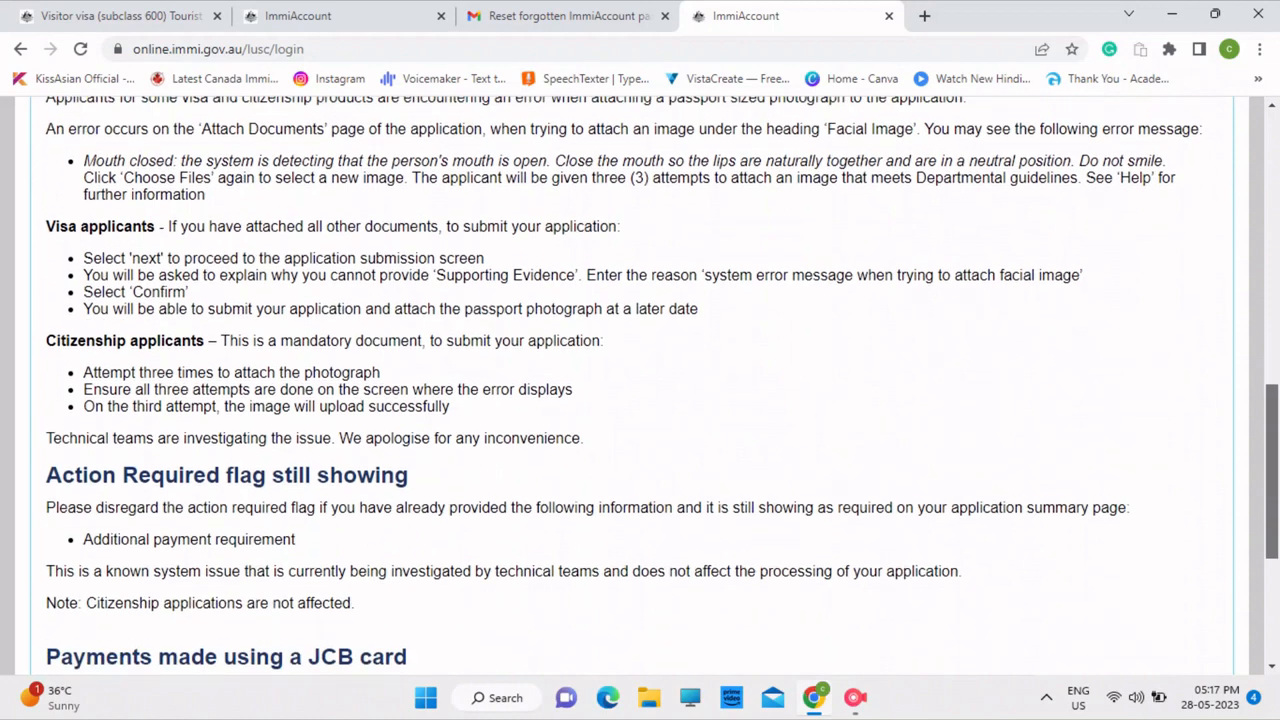
scroll(640, 386, "down", 4)
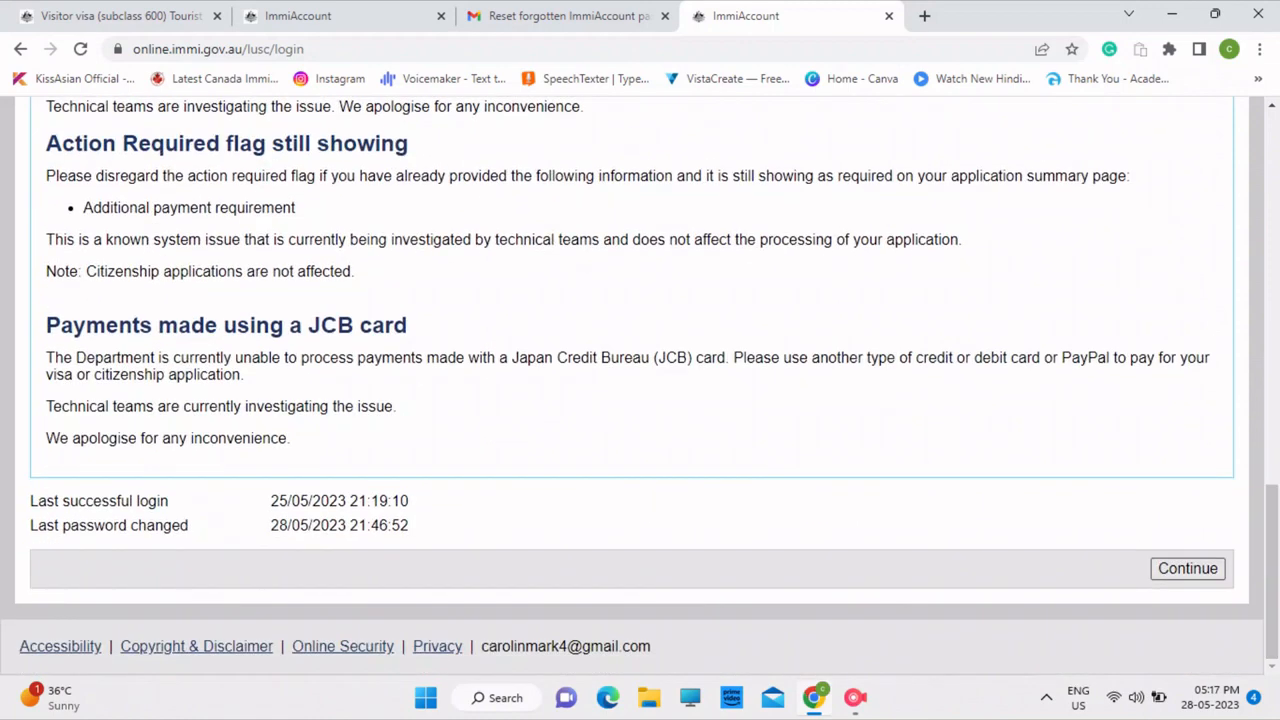
left_click(1187, 568)
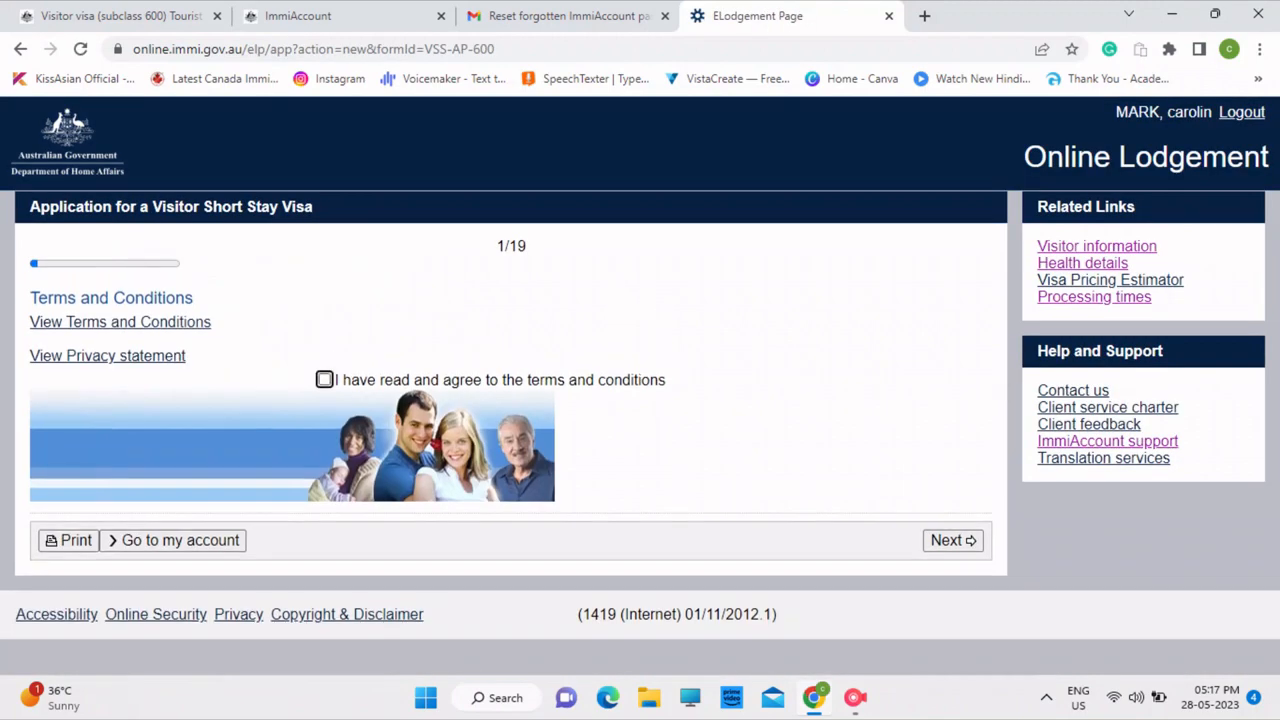
Step: Agree to the terms and conditions of the Visitor Short Stay Visa application and proceed to the Application context page
left_click(324, 379)
left_click_drag(497, 247, 527, 247)
left_click(530, 252)
left_click(952, 540)
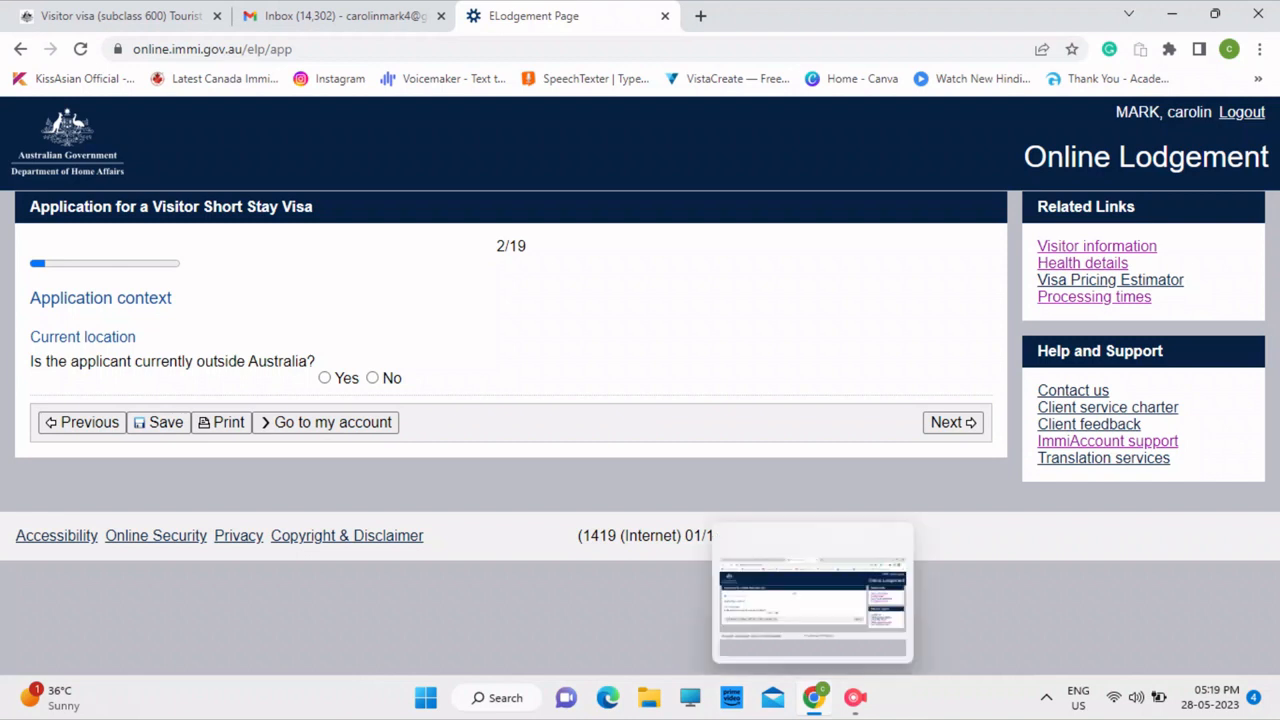
left_click(855, 698)
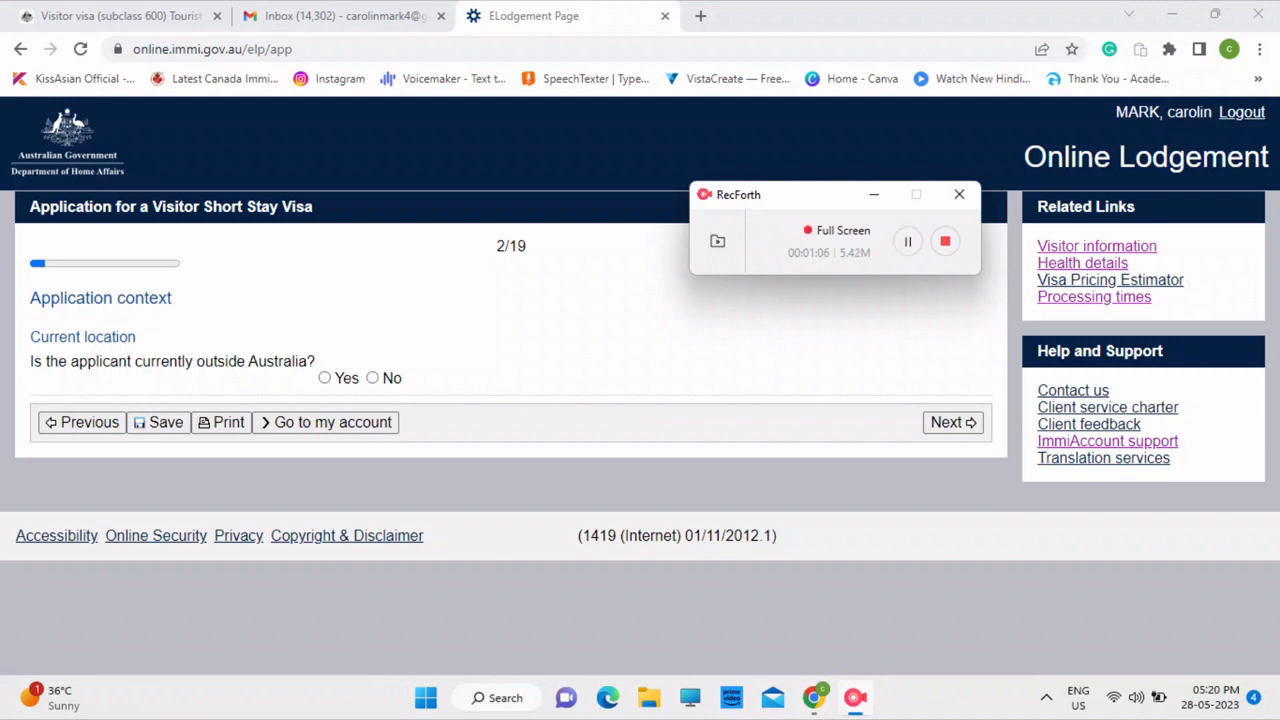
left_click(874, 195)
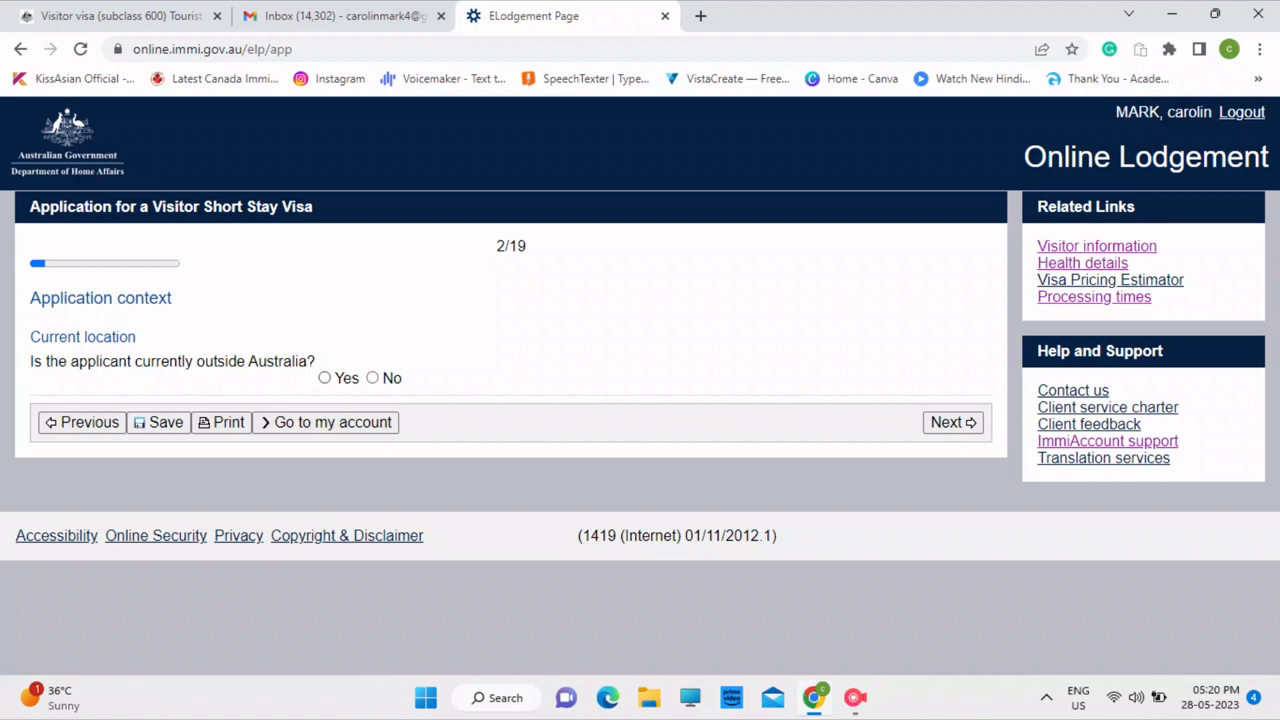
Step: State that the applicant is currently outside Australia, with INDIA as current location and Citizen as legal status
left_click(325, 378)
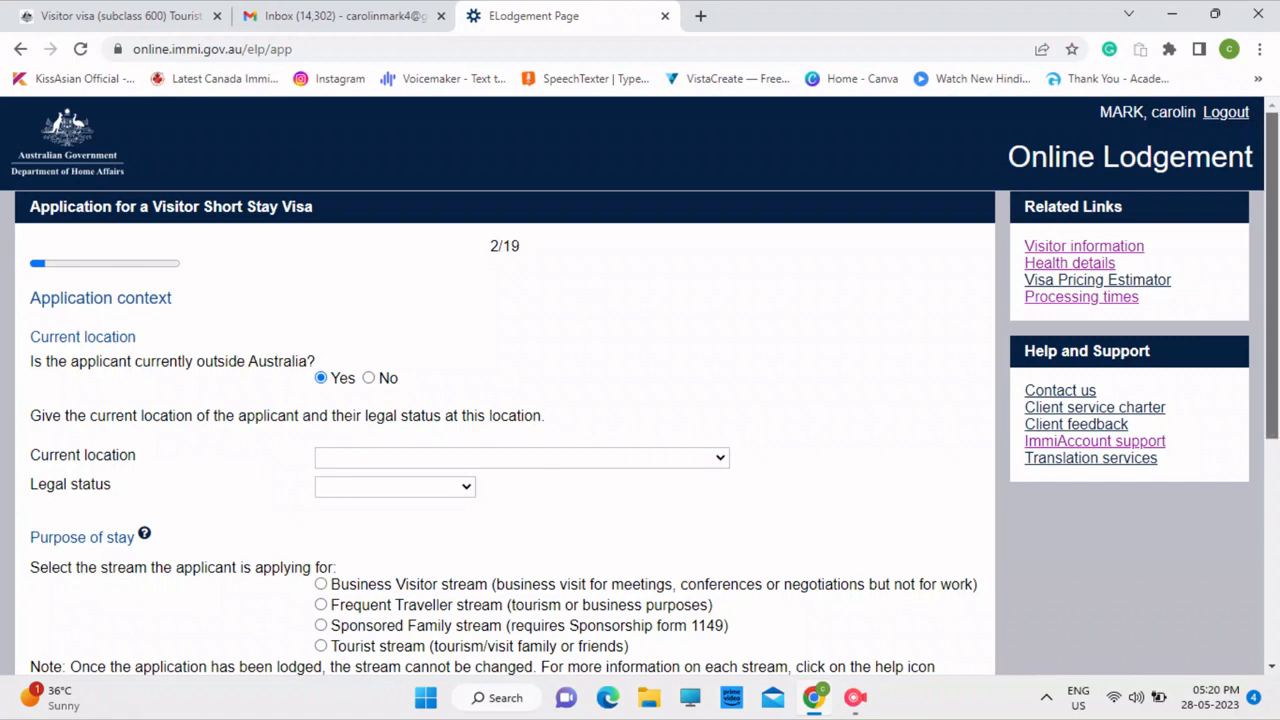
scroll(640, 380, "down", 2)
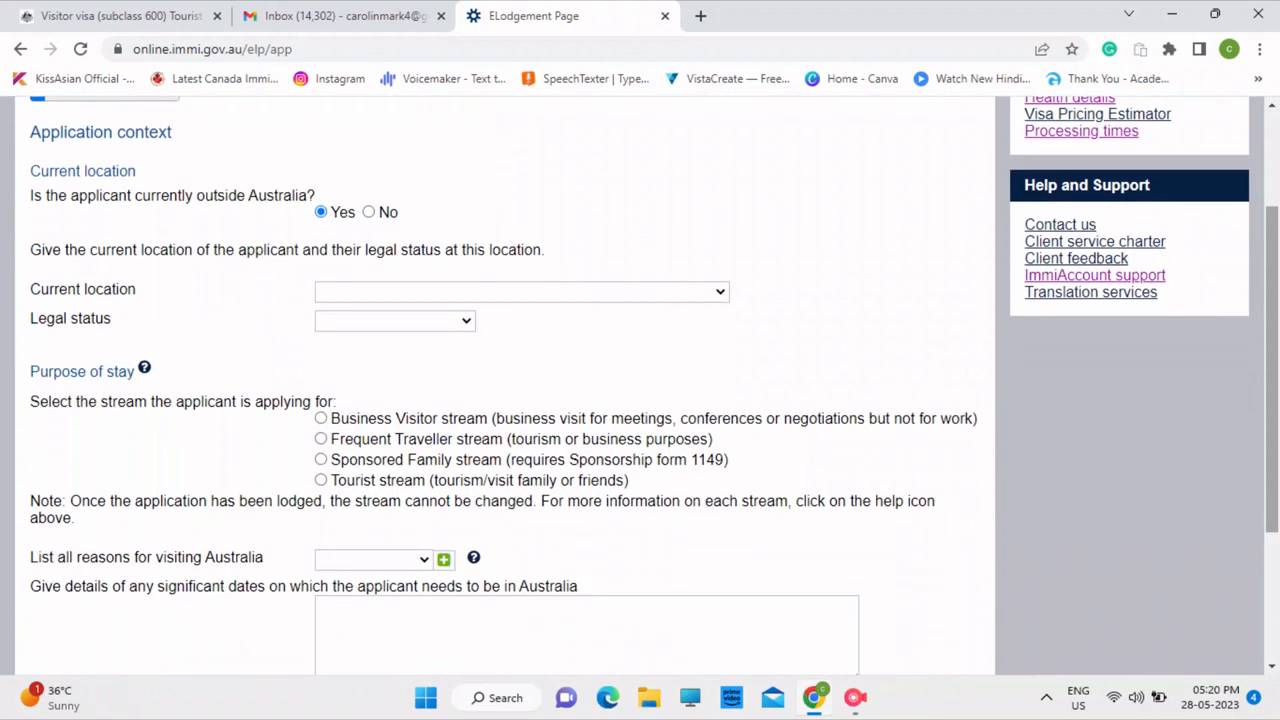
left_click(522, 292)
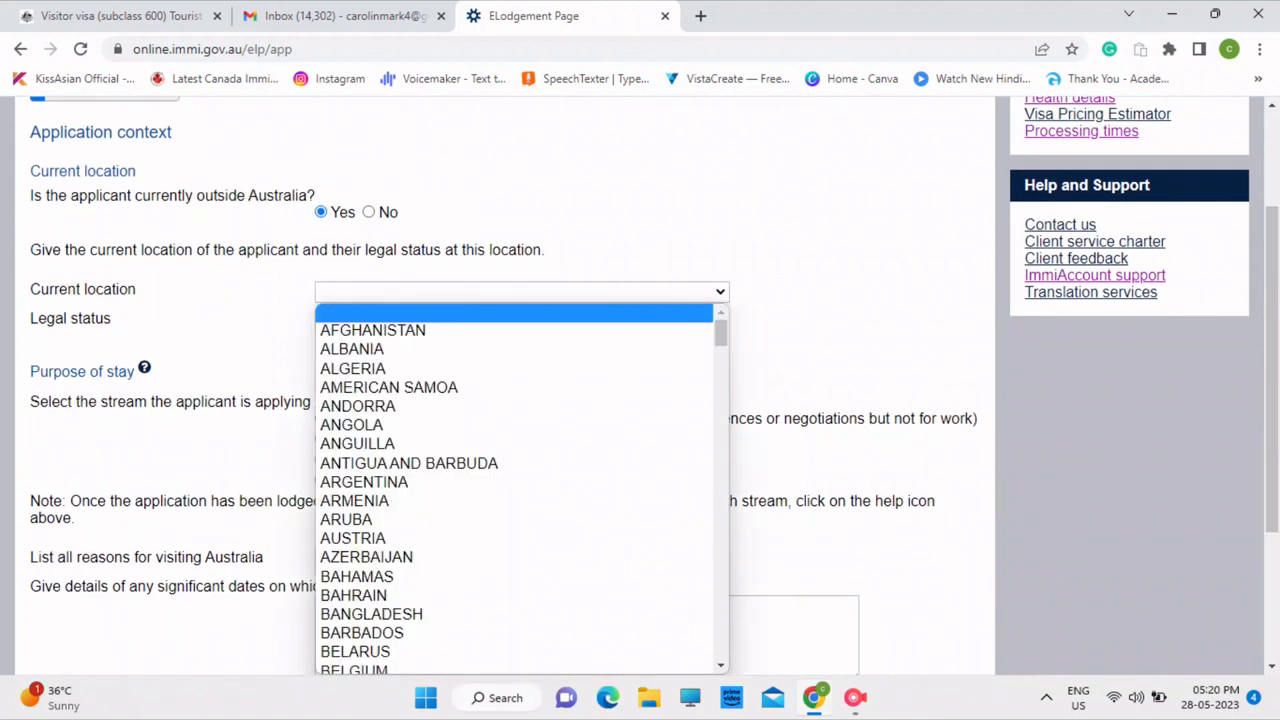
type("in")
key("Return")
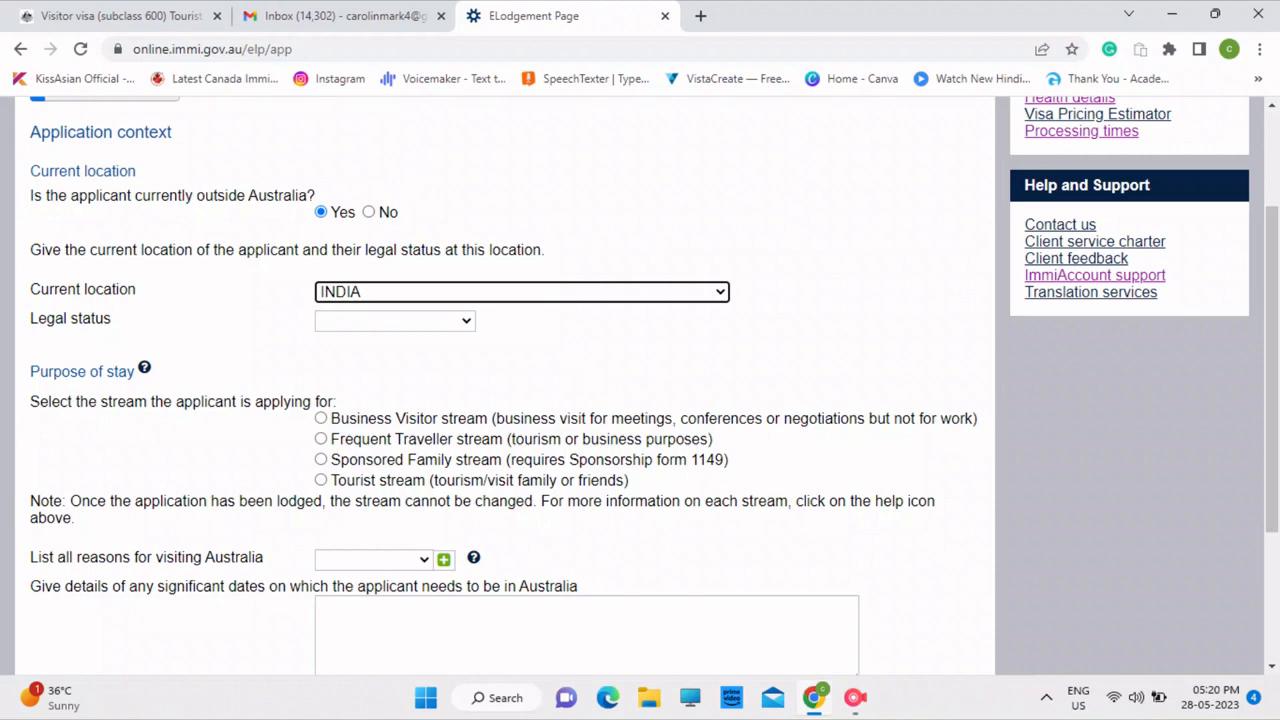
left_click(396, 321)
key("Down")
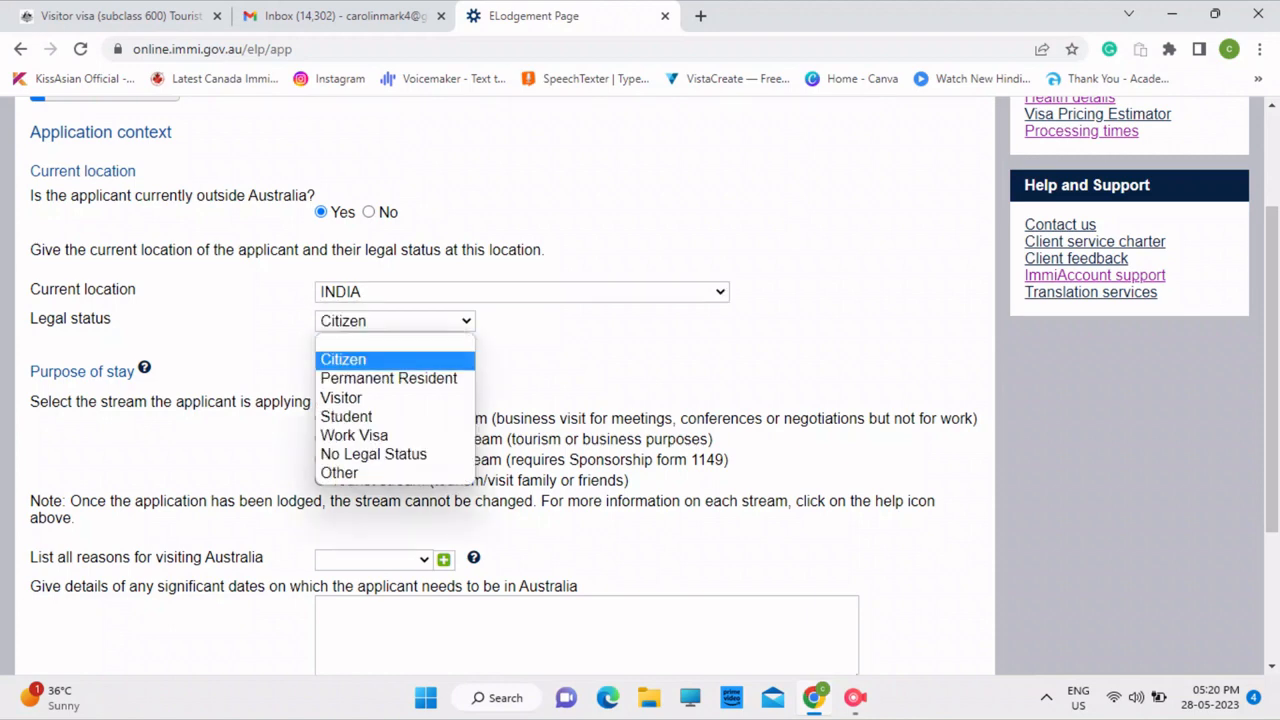
key("Return")
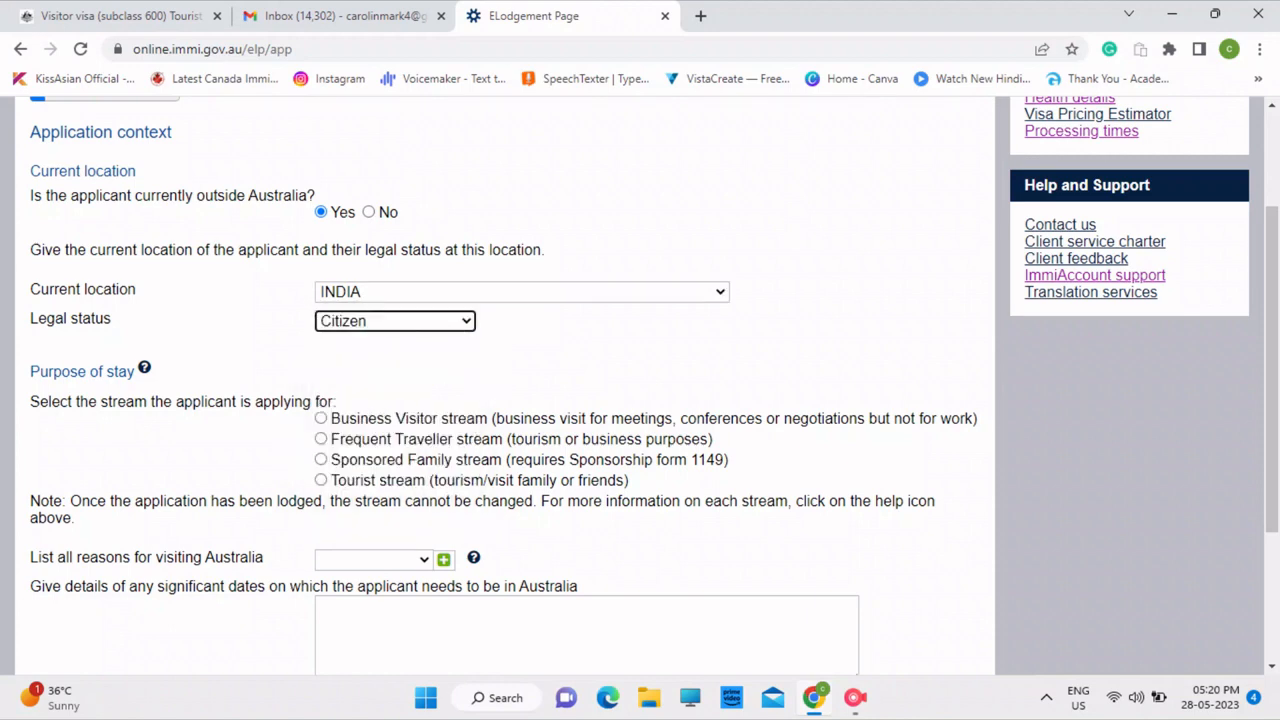
Step: Choose the Tourist stream (tourism/visit family or friends) and set the reason for visiting Australia to Tourism
left_click(321, 480)
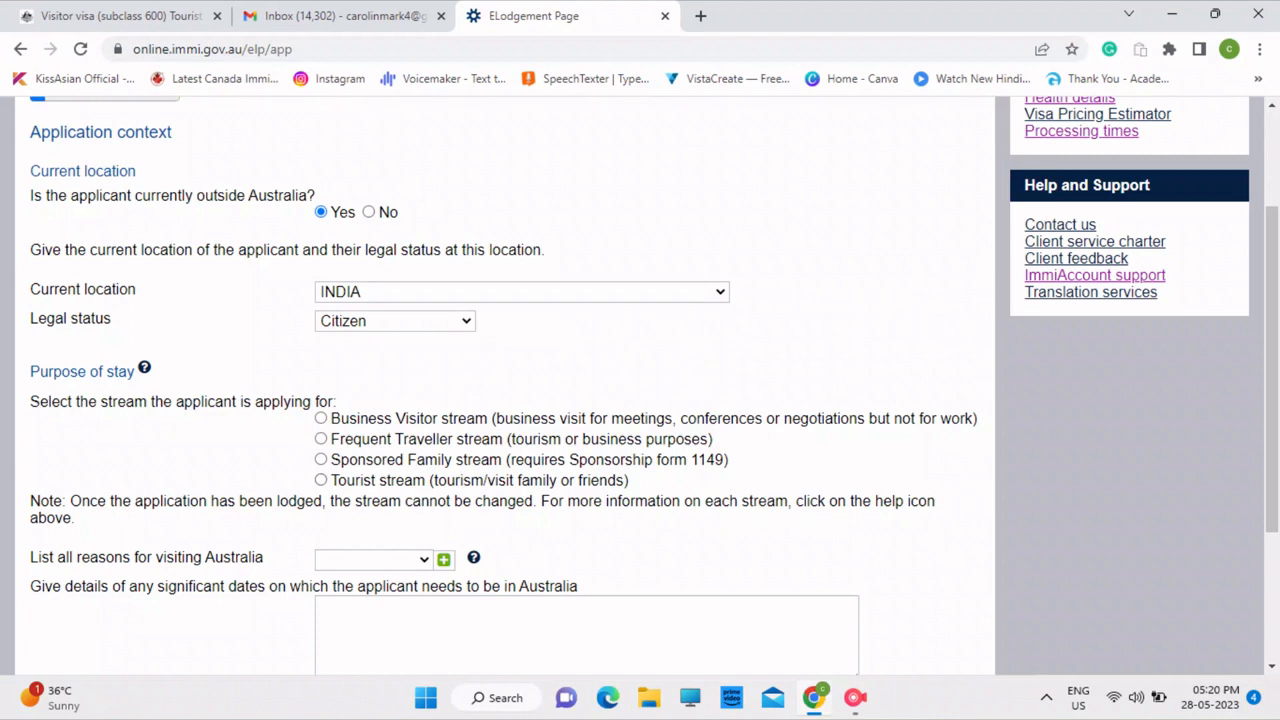
left_click(321, 480)
scroll(640, 386, "down", 2)
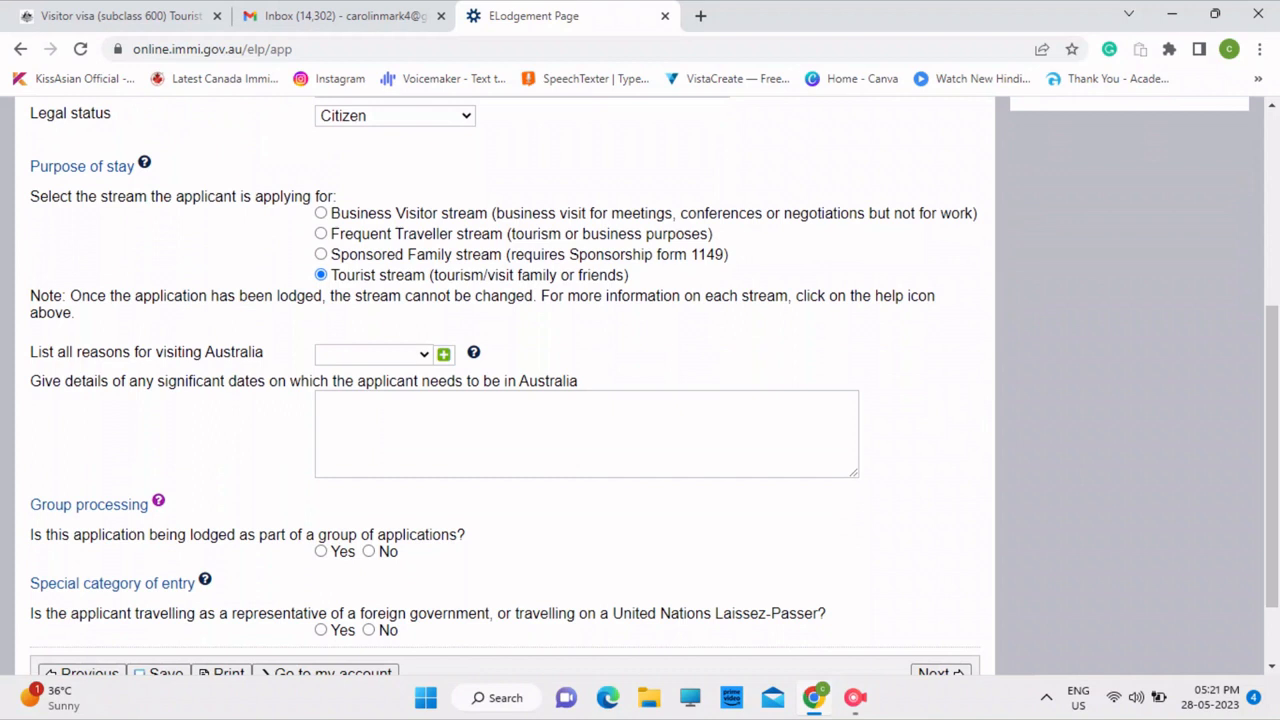
left_click(400, 355)
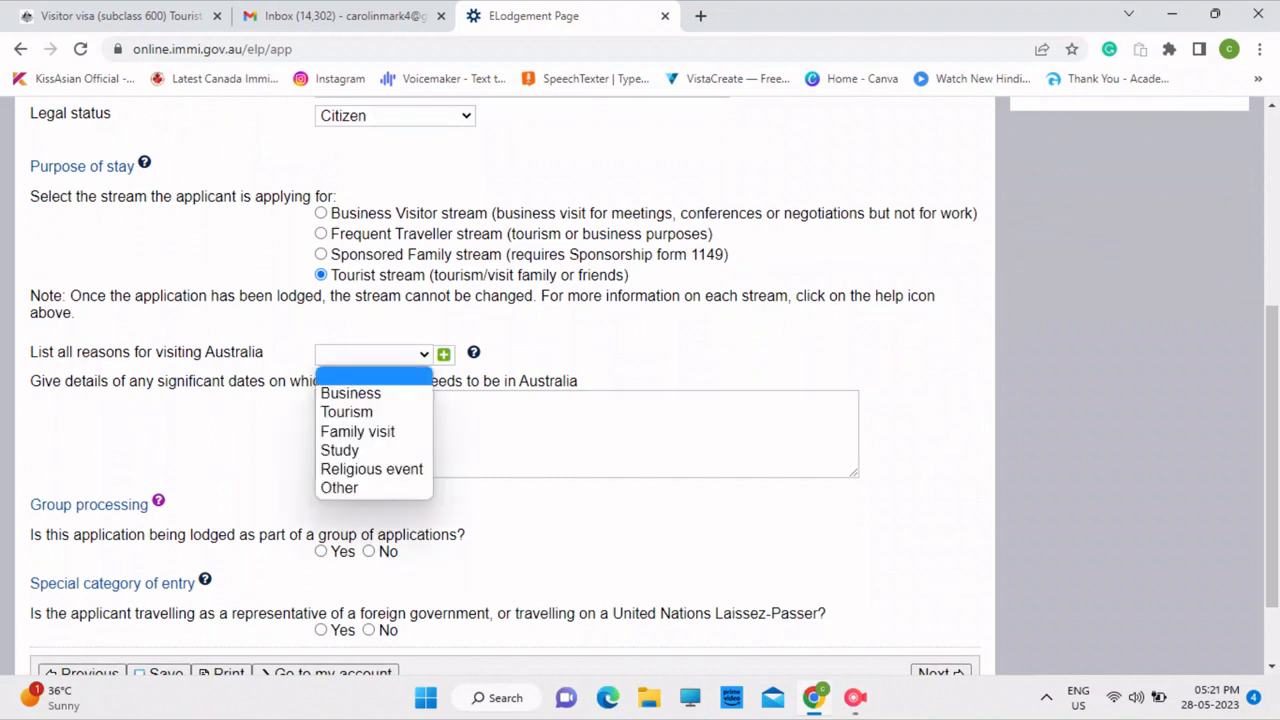
key("Down")
key("Down")
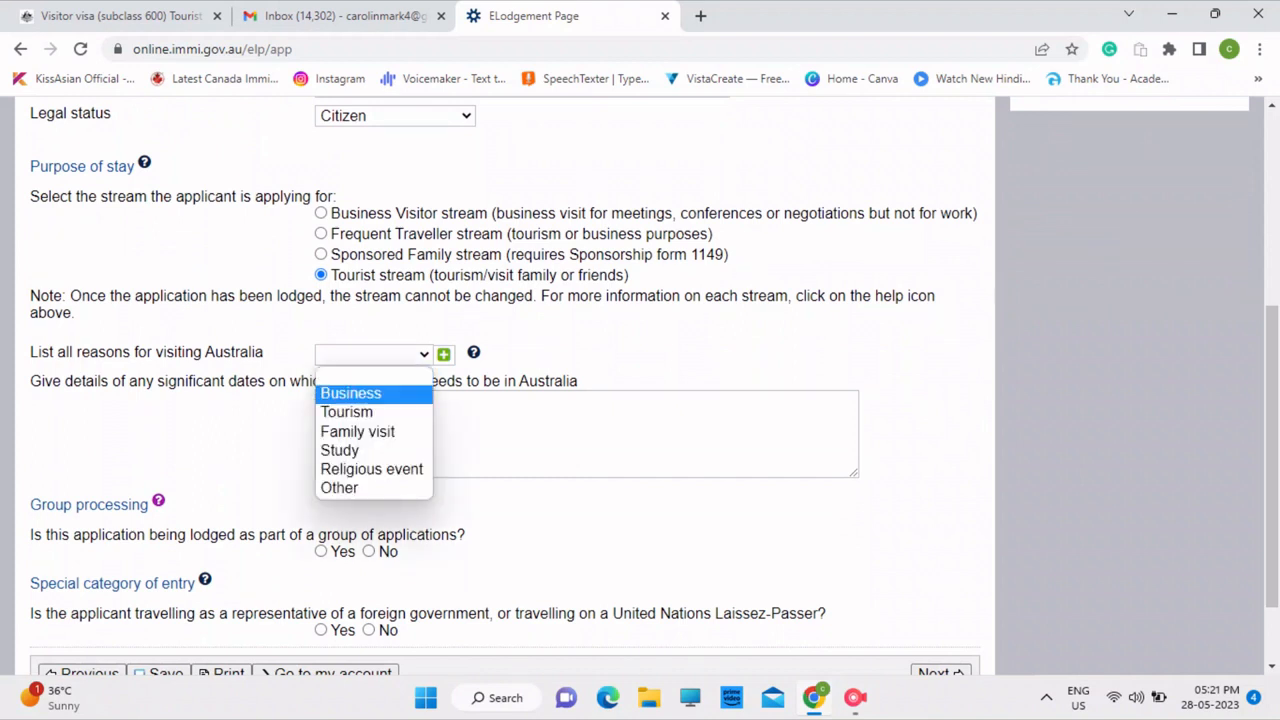
key("Return")
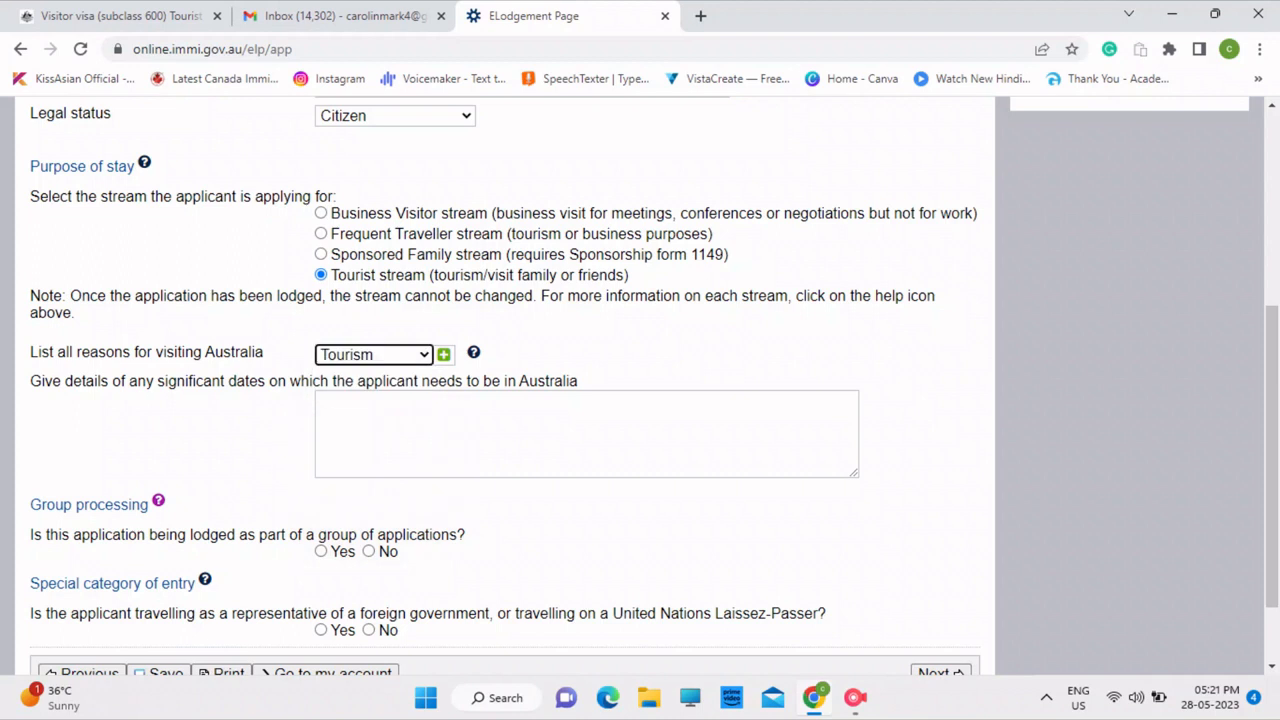
Step: Enter "i want to visit in 15 june to 30th june" as the details of significant dates in Australia
left_click(500, 432)
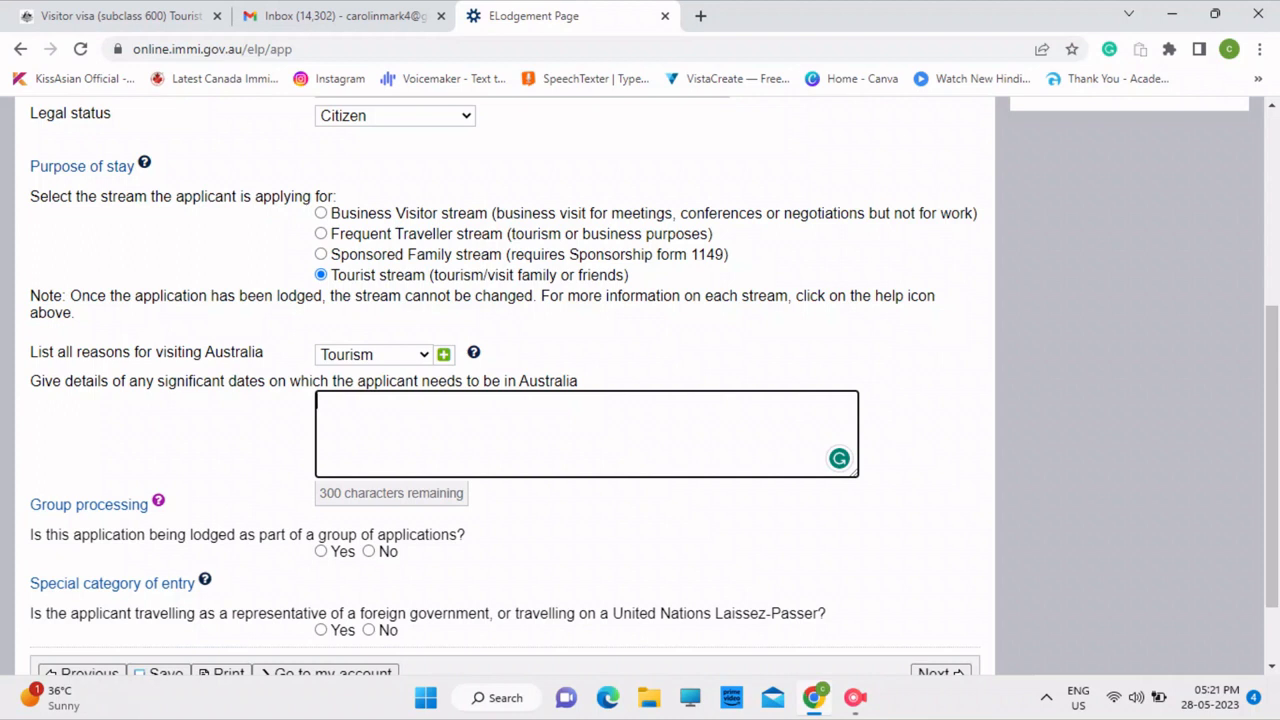
type("i want to visi")
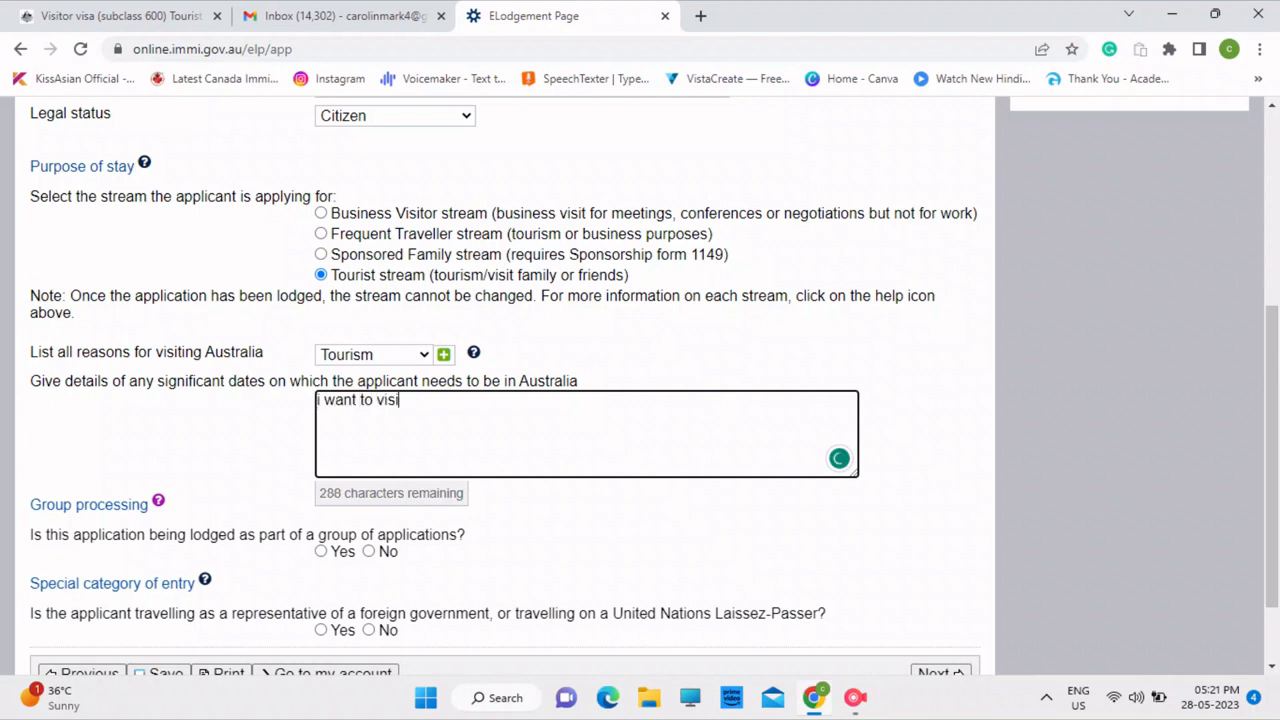
type("t")
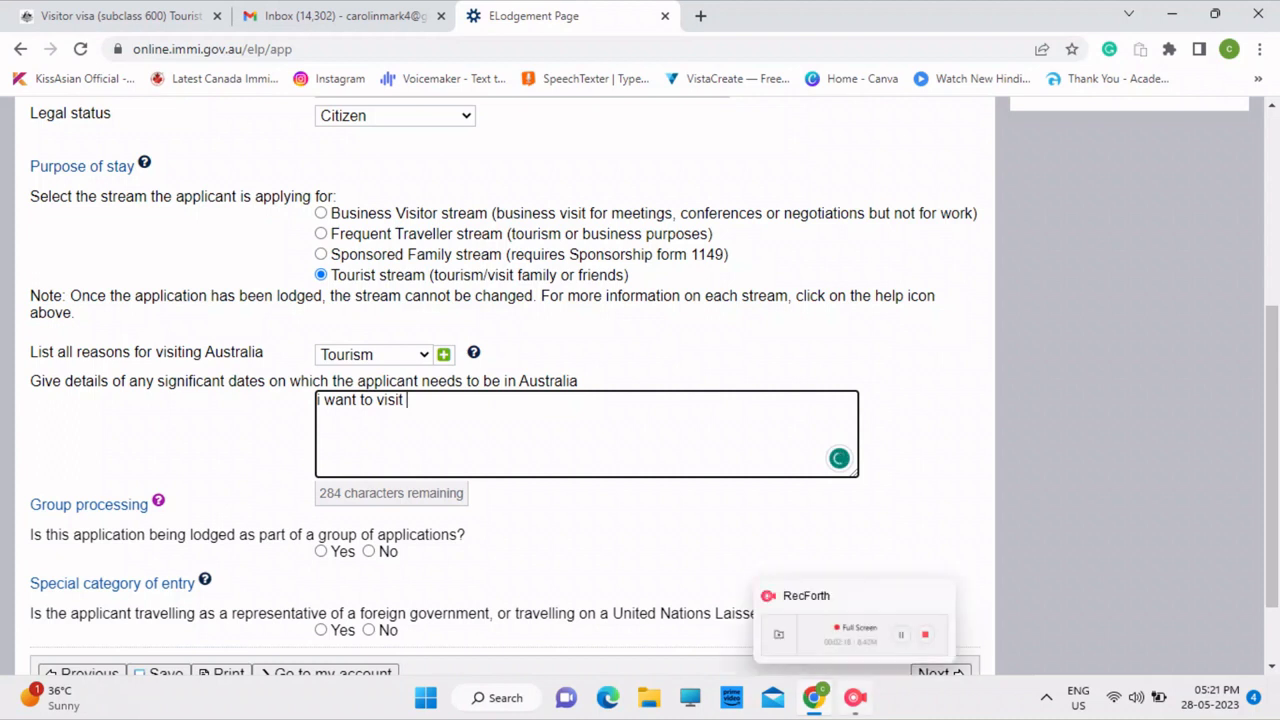
left_click(855, 698)
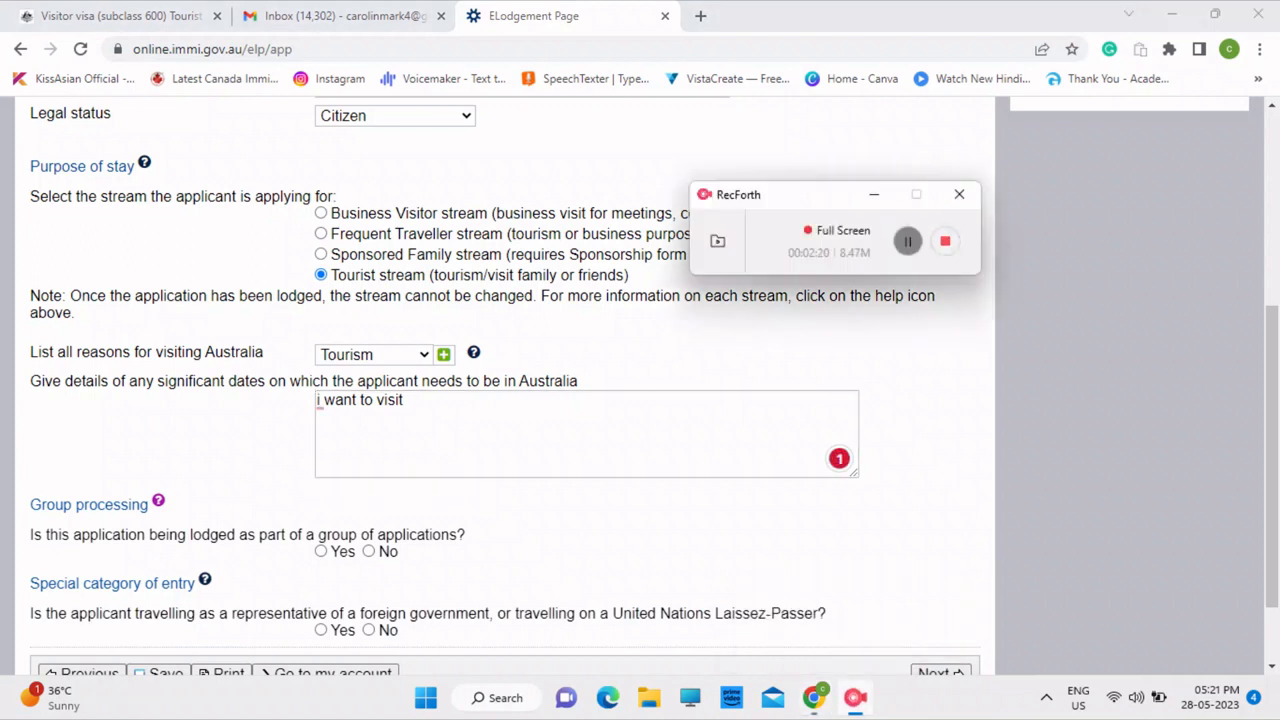
left_click(907, 241)
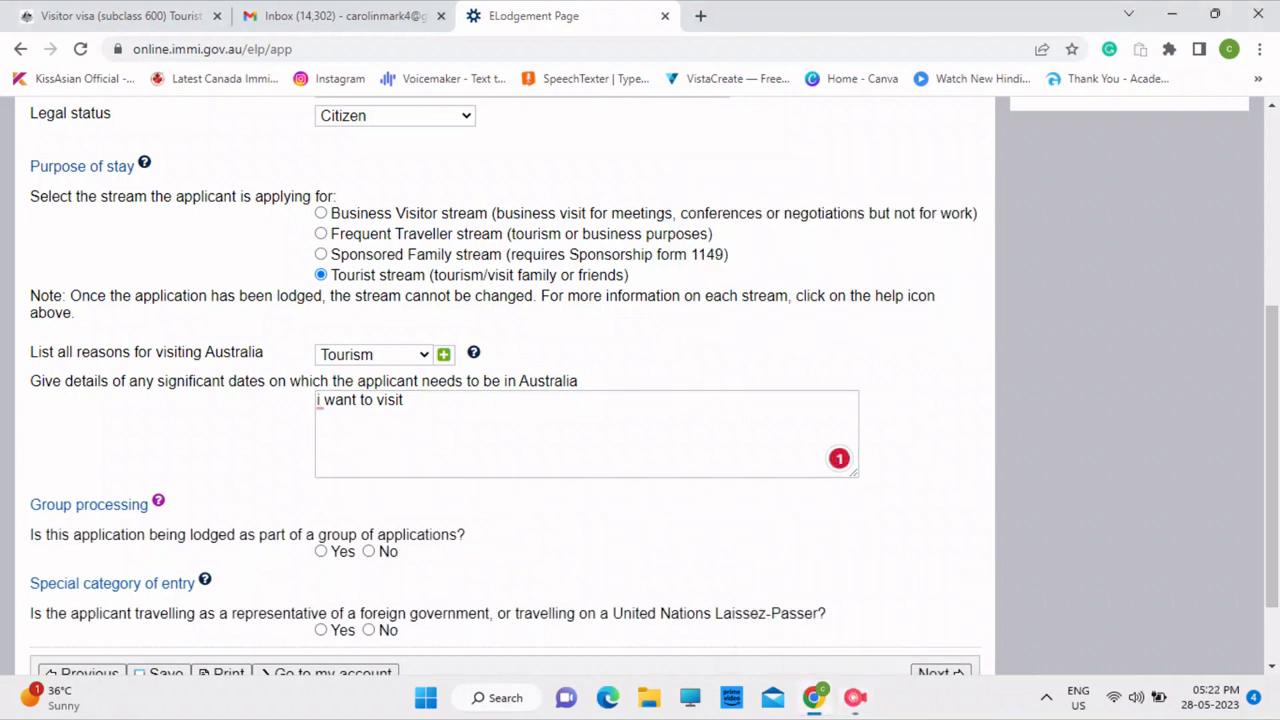
left_click(407, 400)
type("in ")
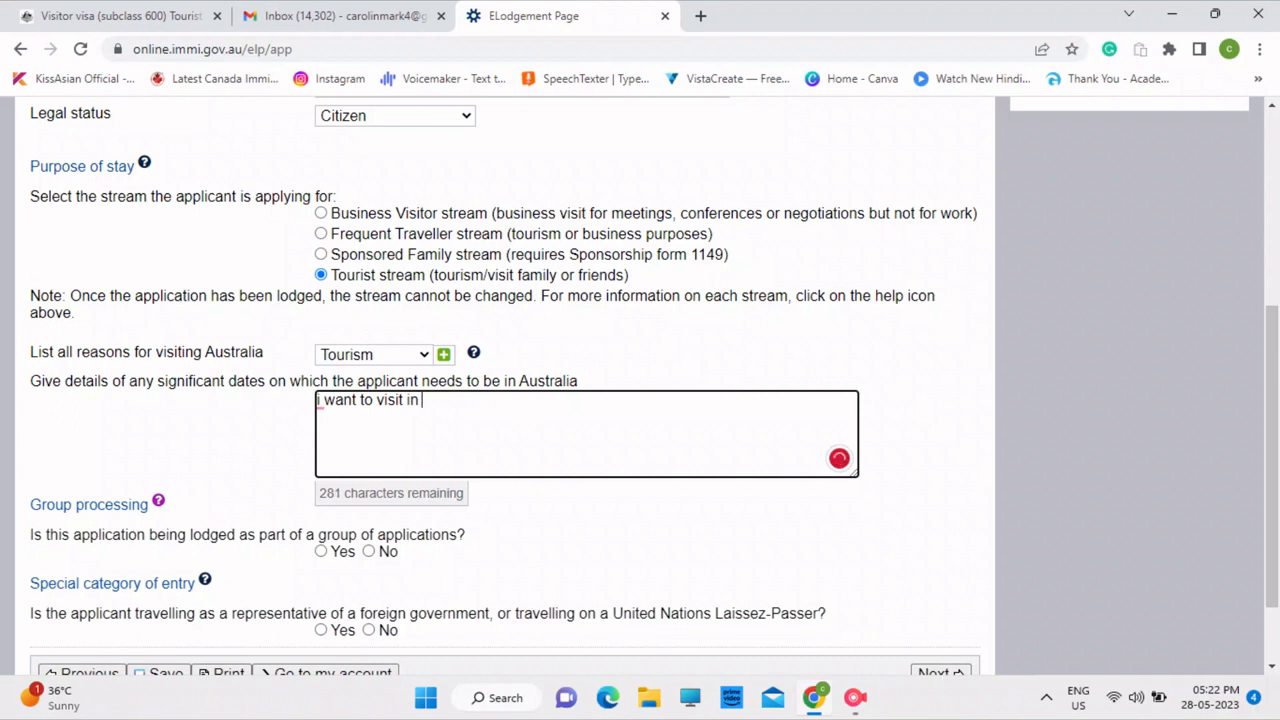
type("15 june to ")
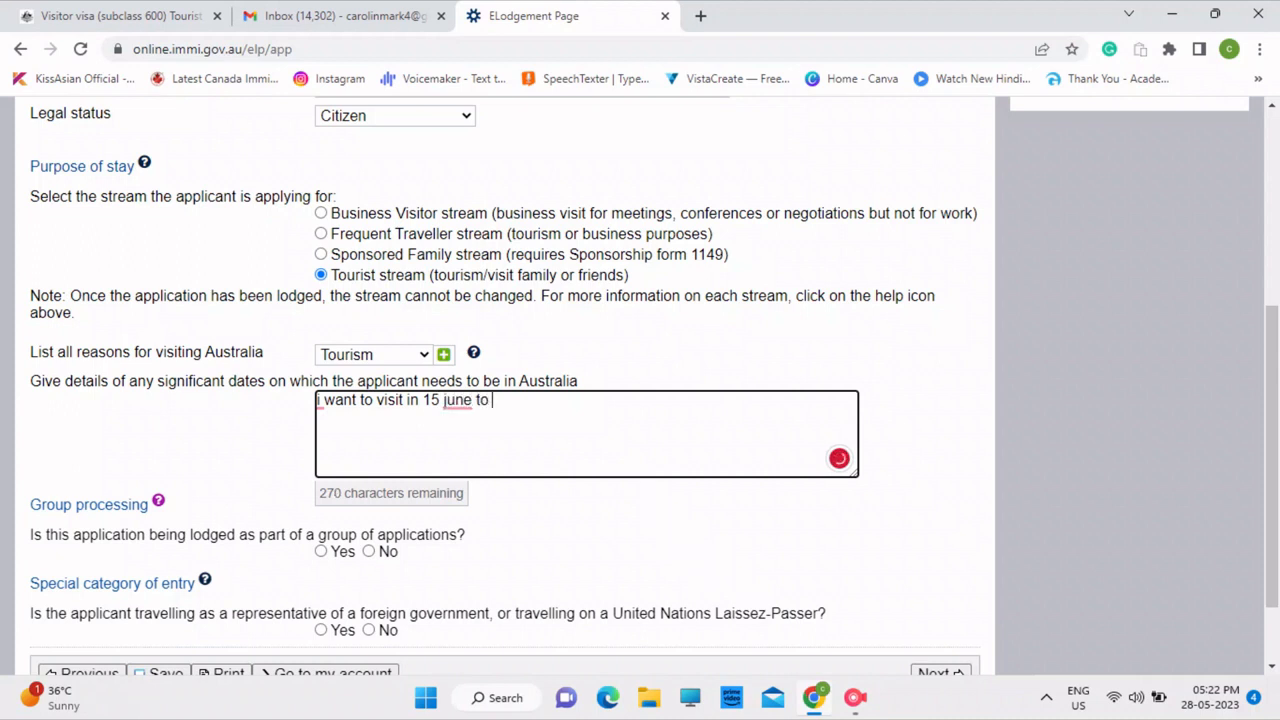
type("30th june")
Step: Capitalise the first "June" and the opening "I" in the significant dates text, and delete the "15"
mouse_move(457, 400)
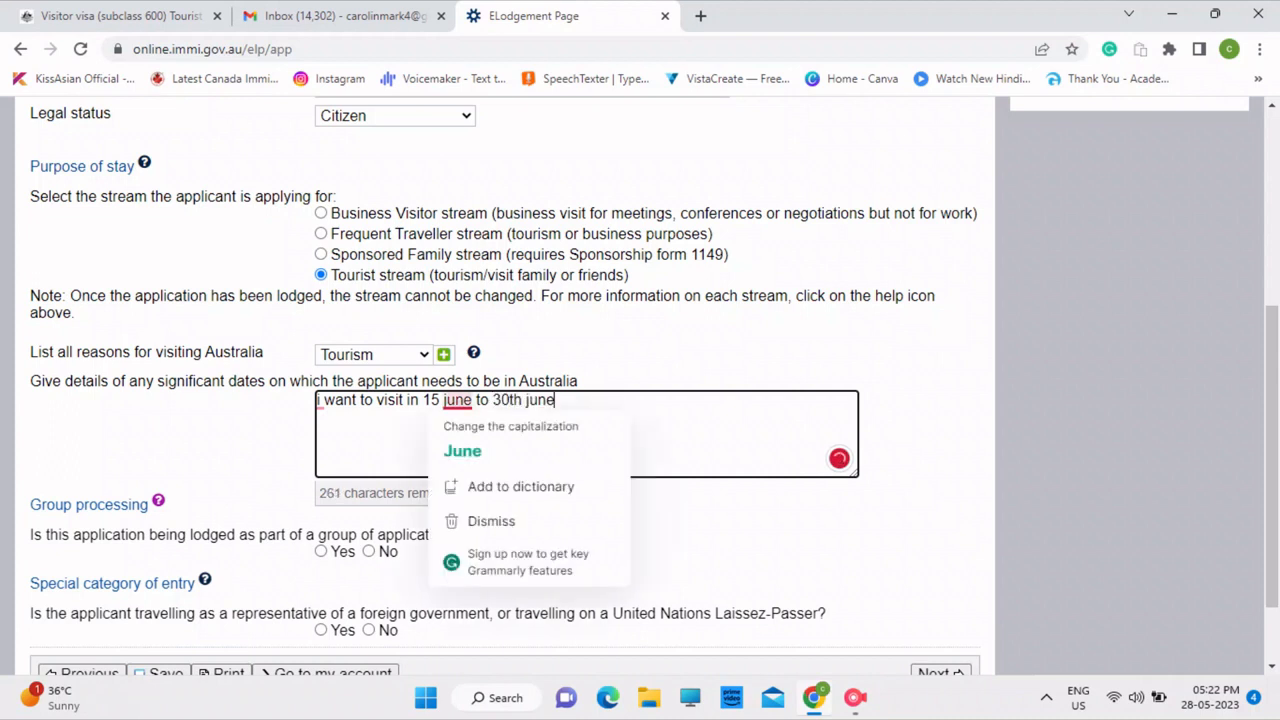
left_click(443, 449)
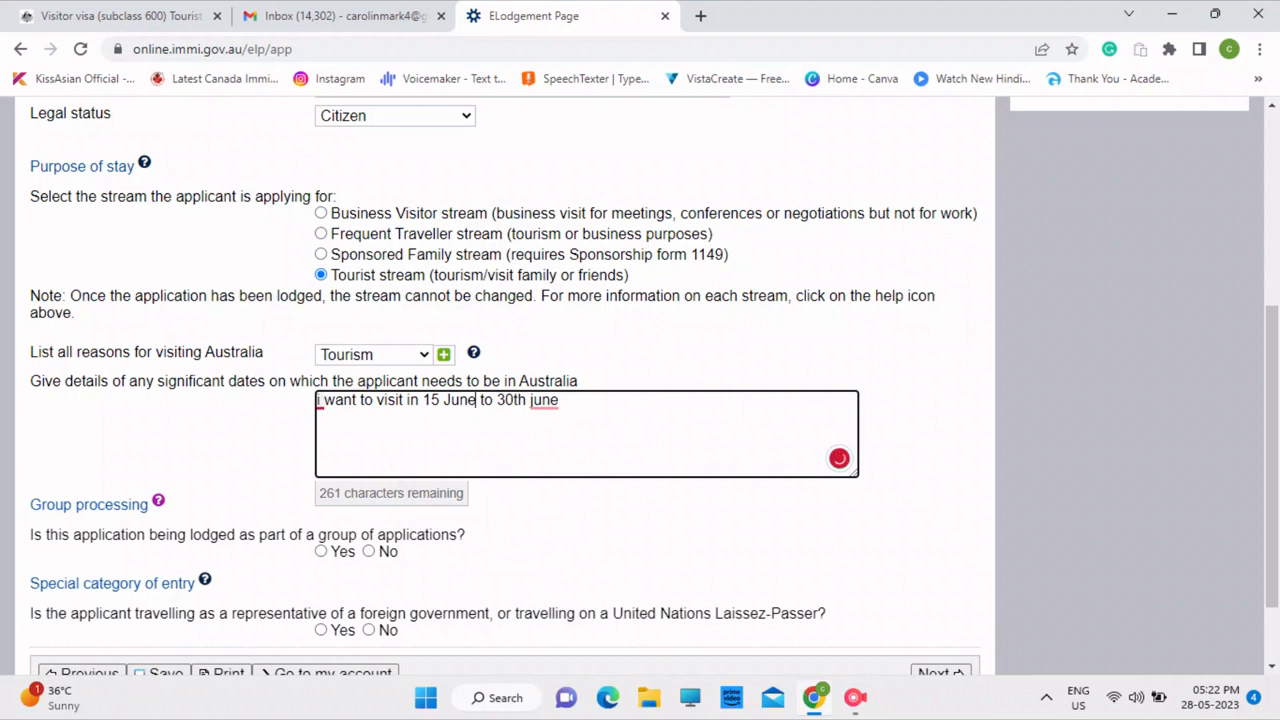
mouse_move(319, 400)
left_click(318, 448)
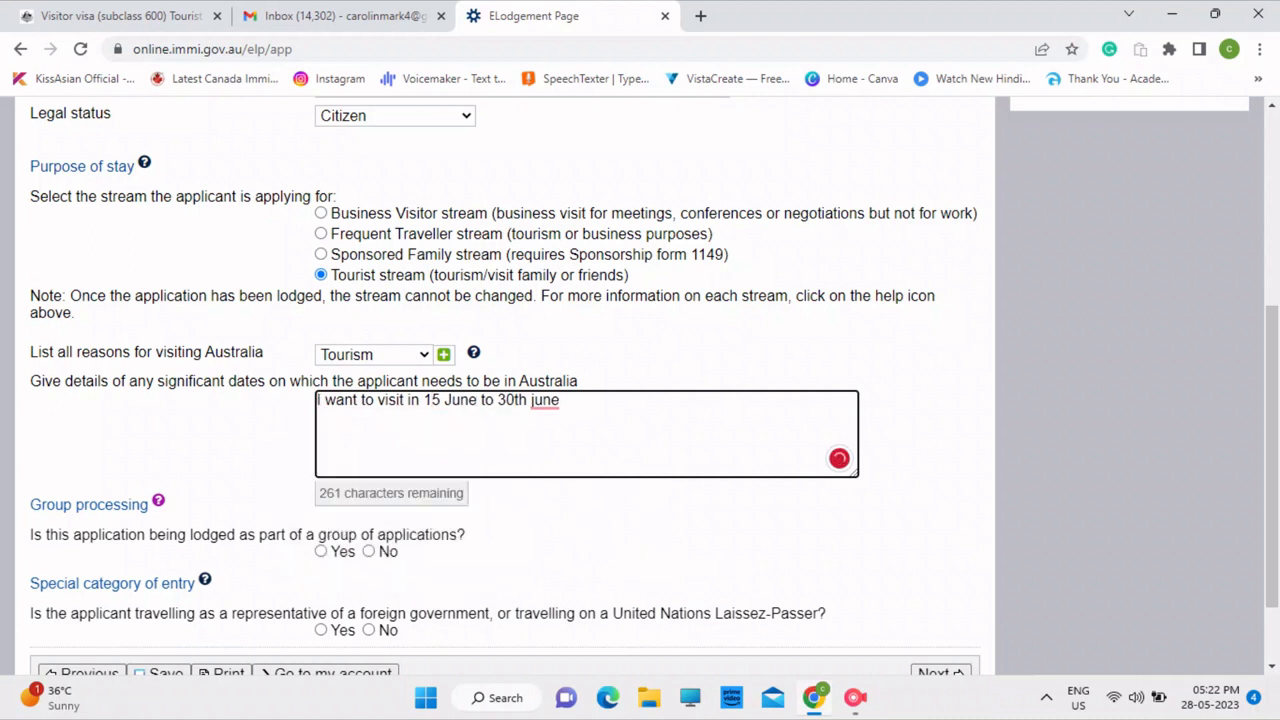
double_click(432, 400)
key("BackSpace")
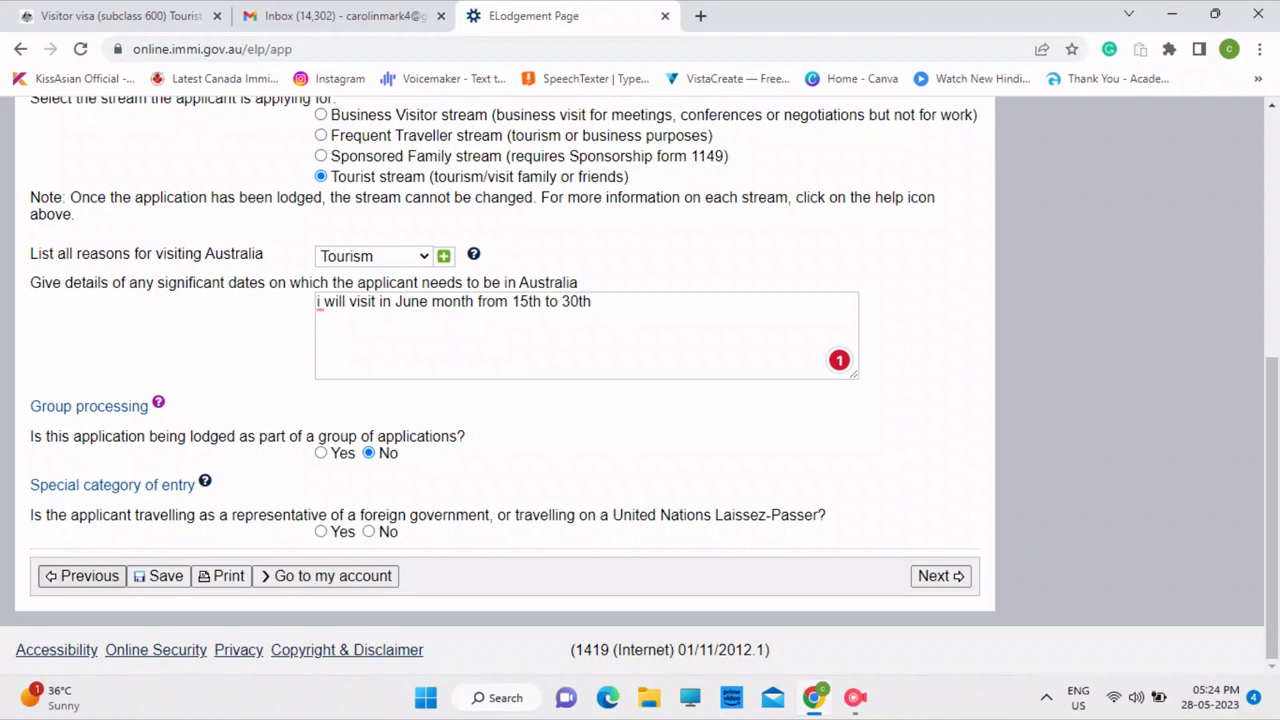
Step: Answer No to travelling as a foreign government representative or on a United Nations Laissez-Passer, and continue to the Applicant page
left_click(368, 531)
left_click(940, 576)
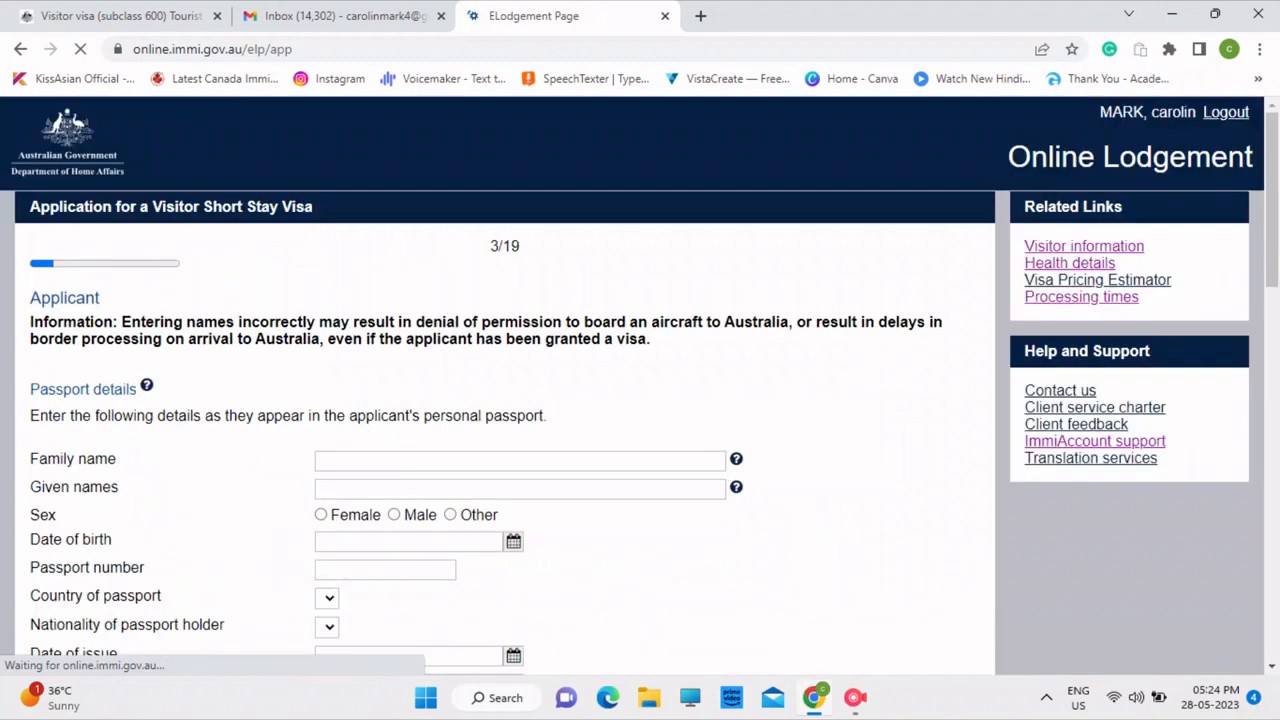
Step: Fill in the applicant's family name in the passport details and set the sex to Female
scroll(640, 386, "down", 2)
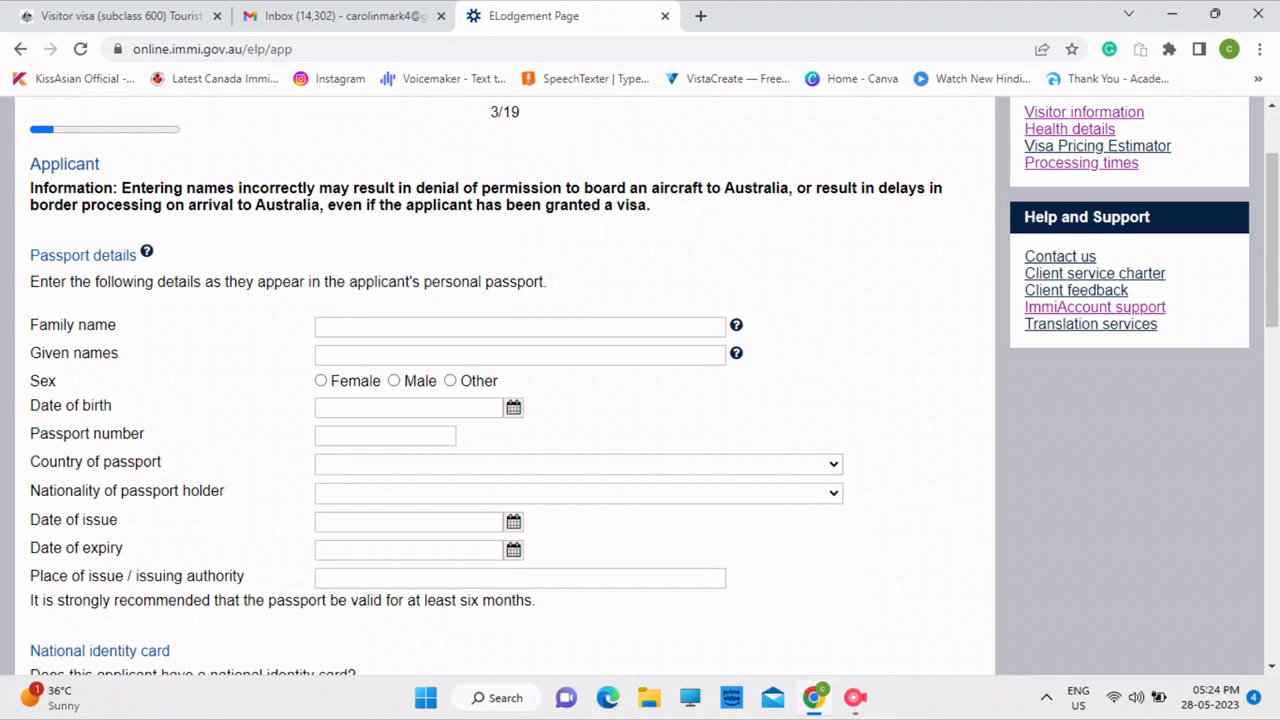
scroll(1272, 250, "down", 1)
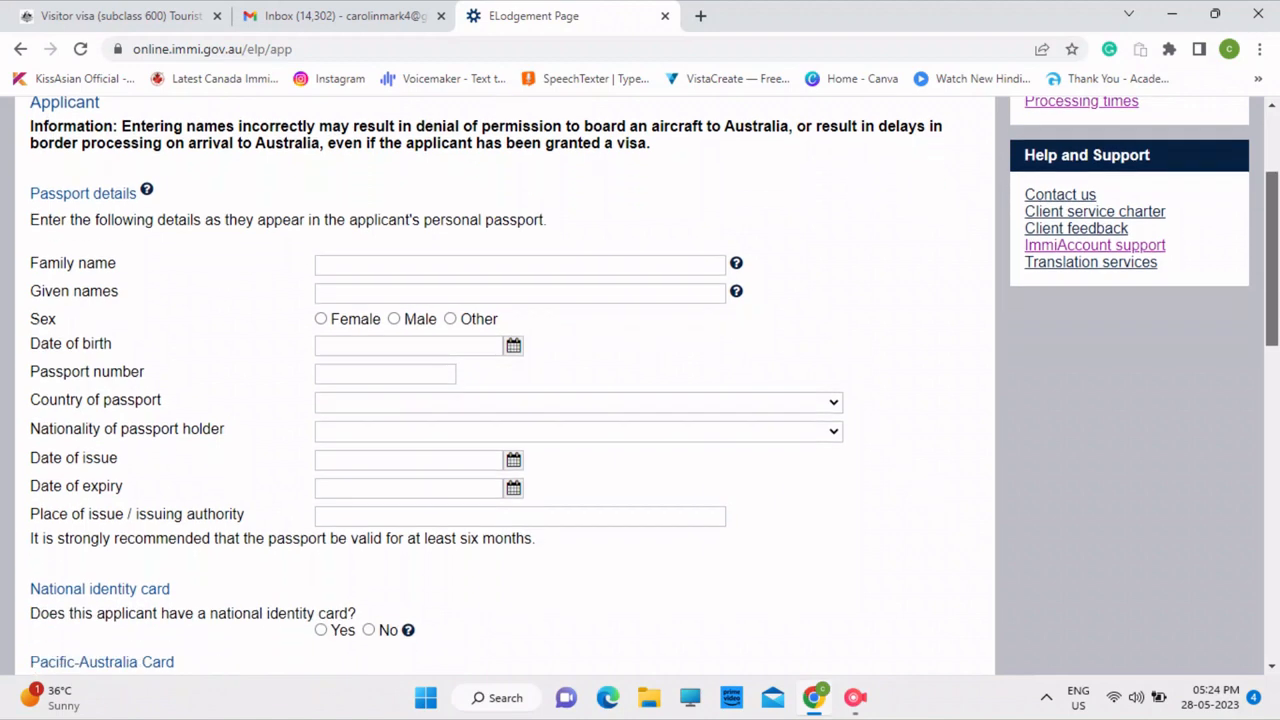
left_click(450, 262)
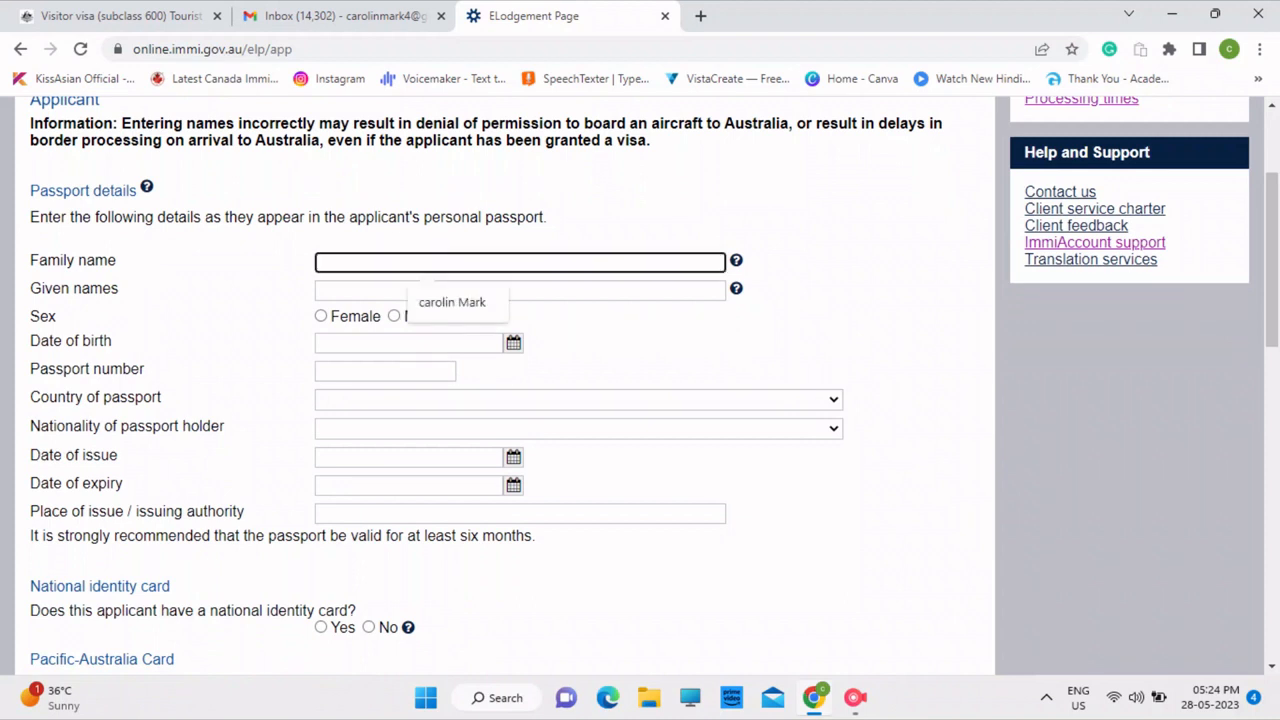
key("Return")
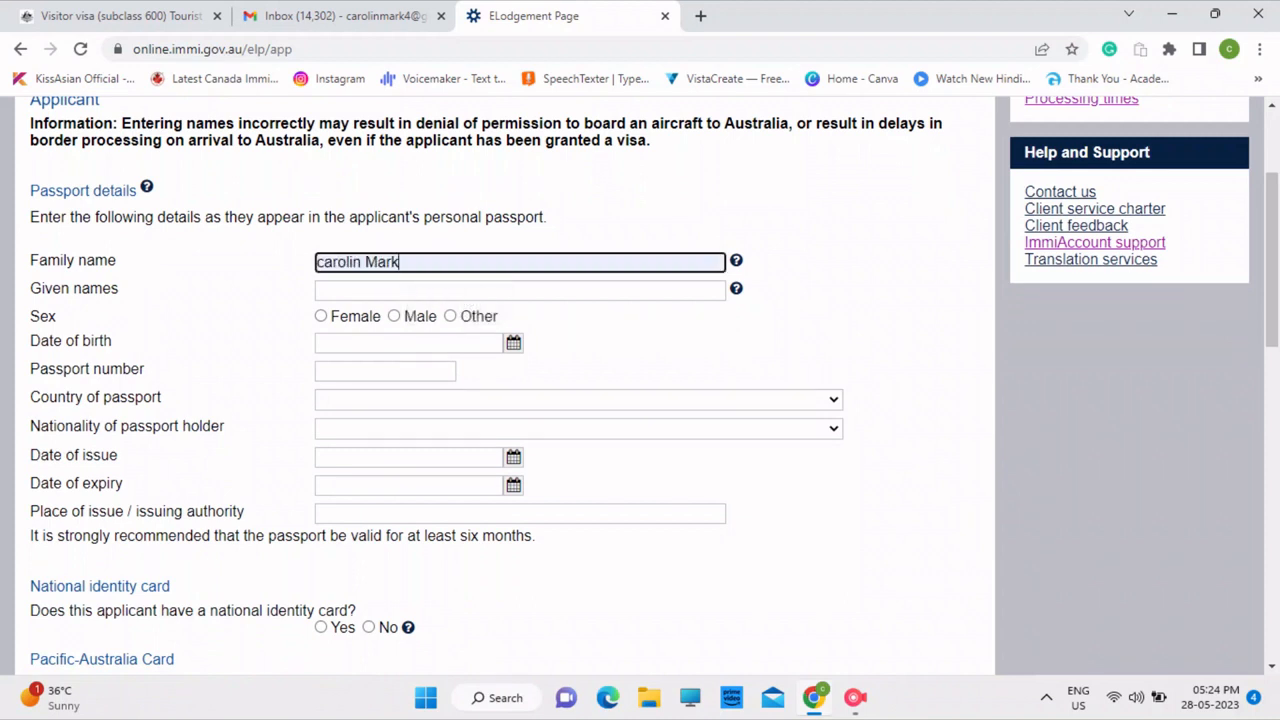
left_click(421, 316)
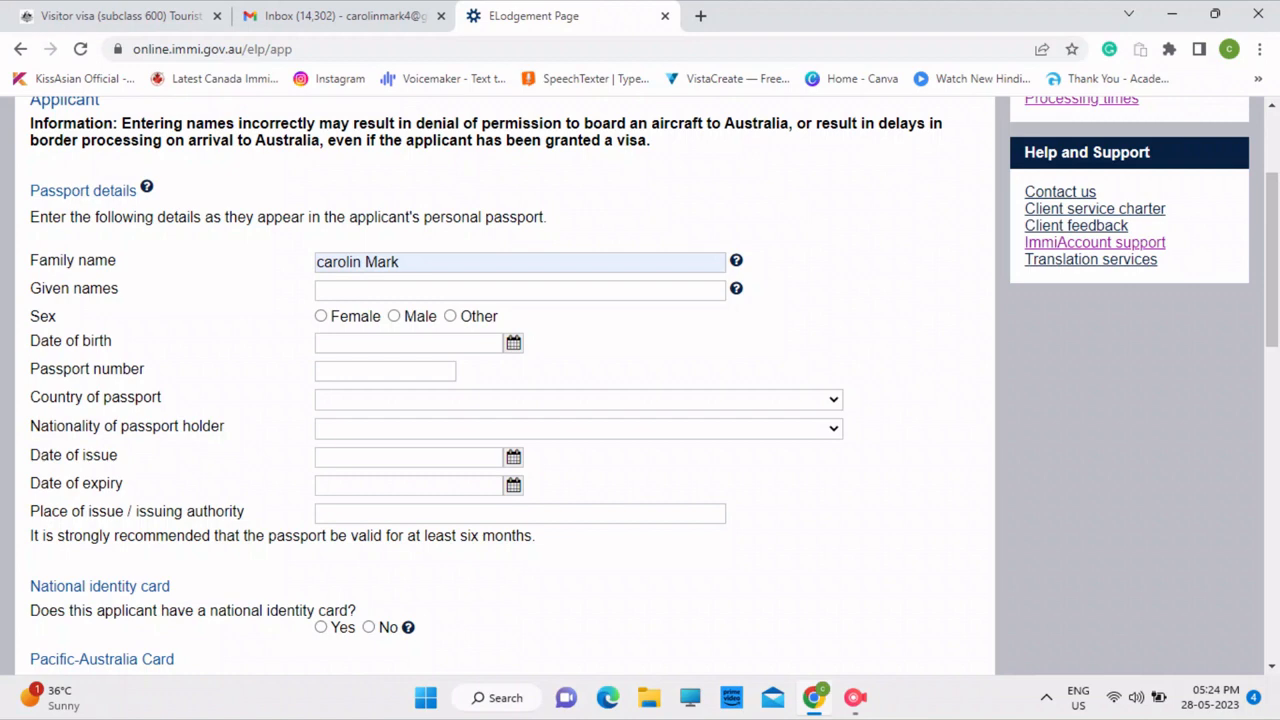
left_click(321, 316)
Step: Enter the applicant's date of birth using the calendar
left_click(513, 343)
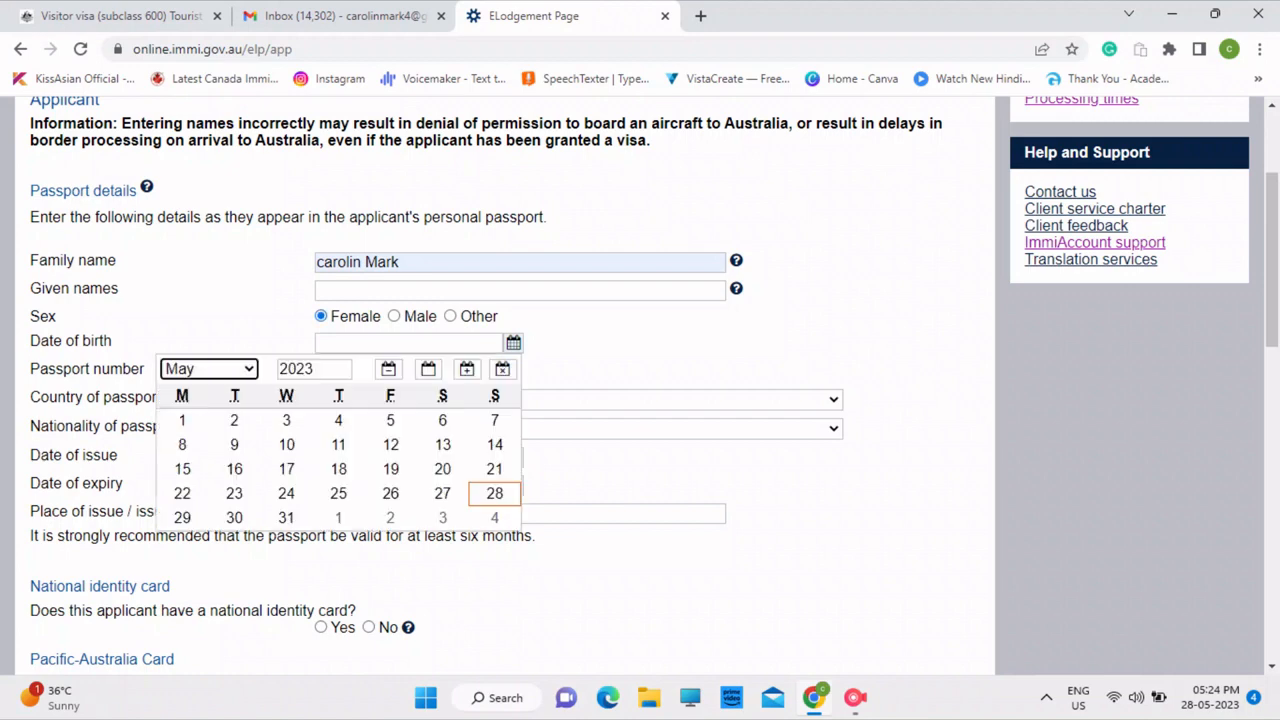
left_click(288, 369)
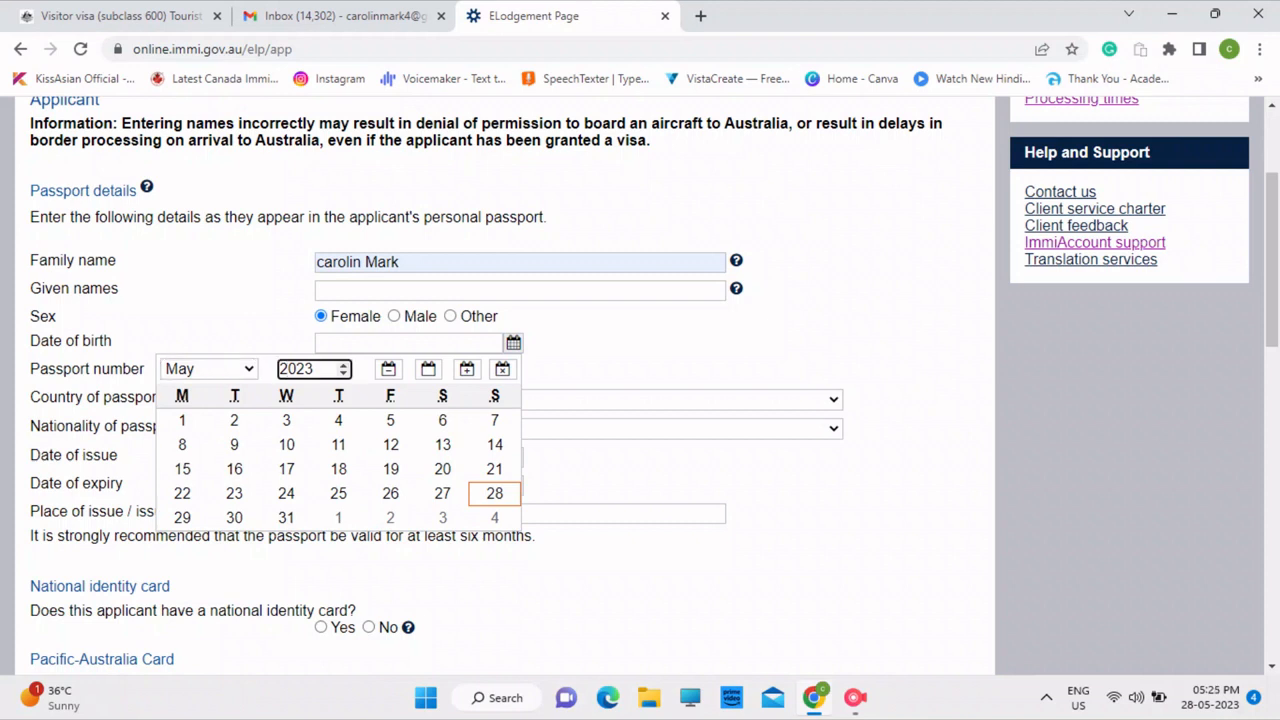
key("ctrl+a")
type("195")
key("BackSpace")
type("84")
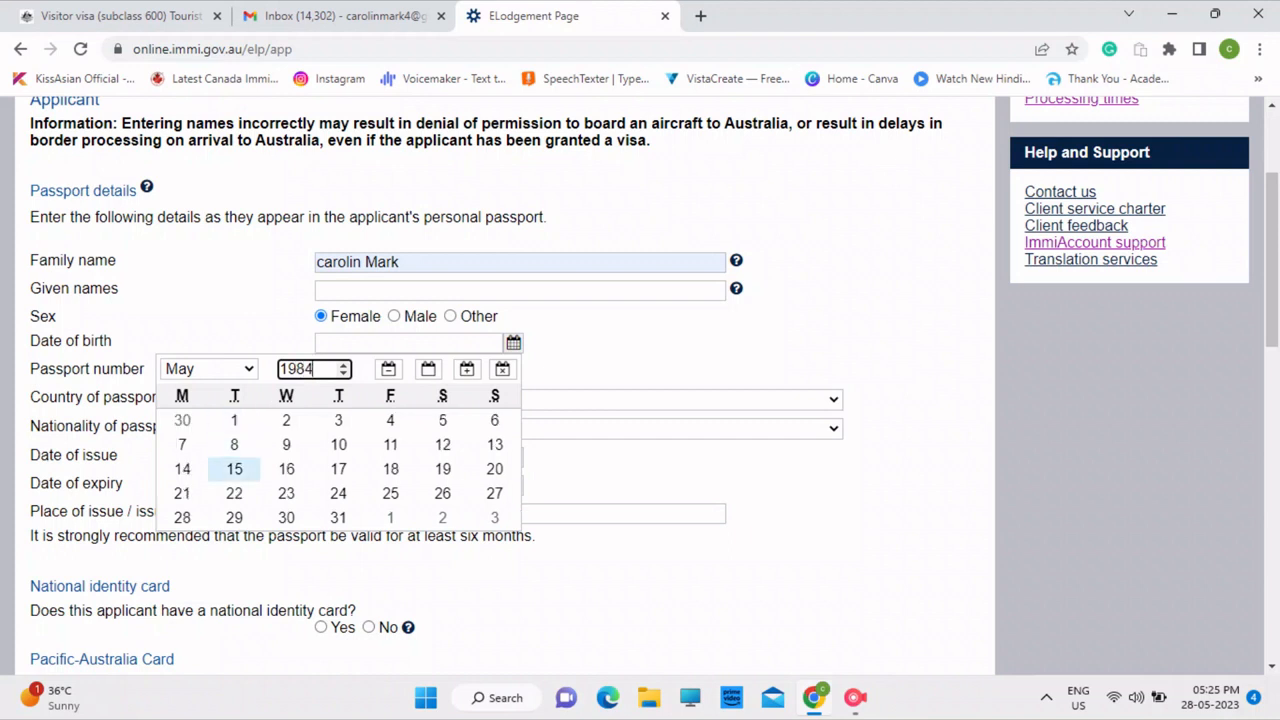
left_click(234, 469)
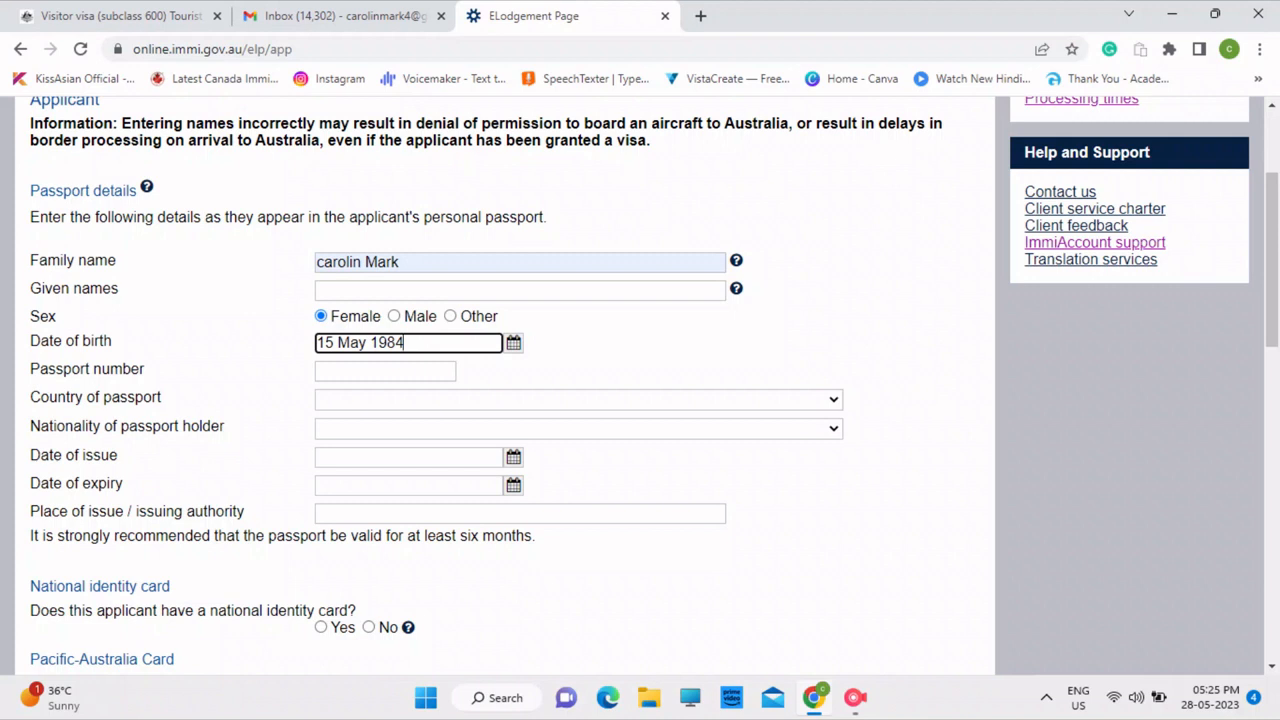
Step: Fill in the applicant's passport number in the passport details
left_click(385, 371)
key("Down")
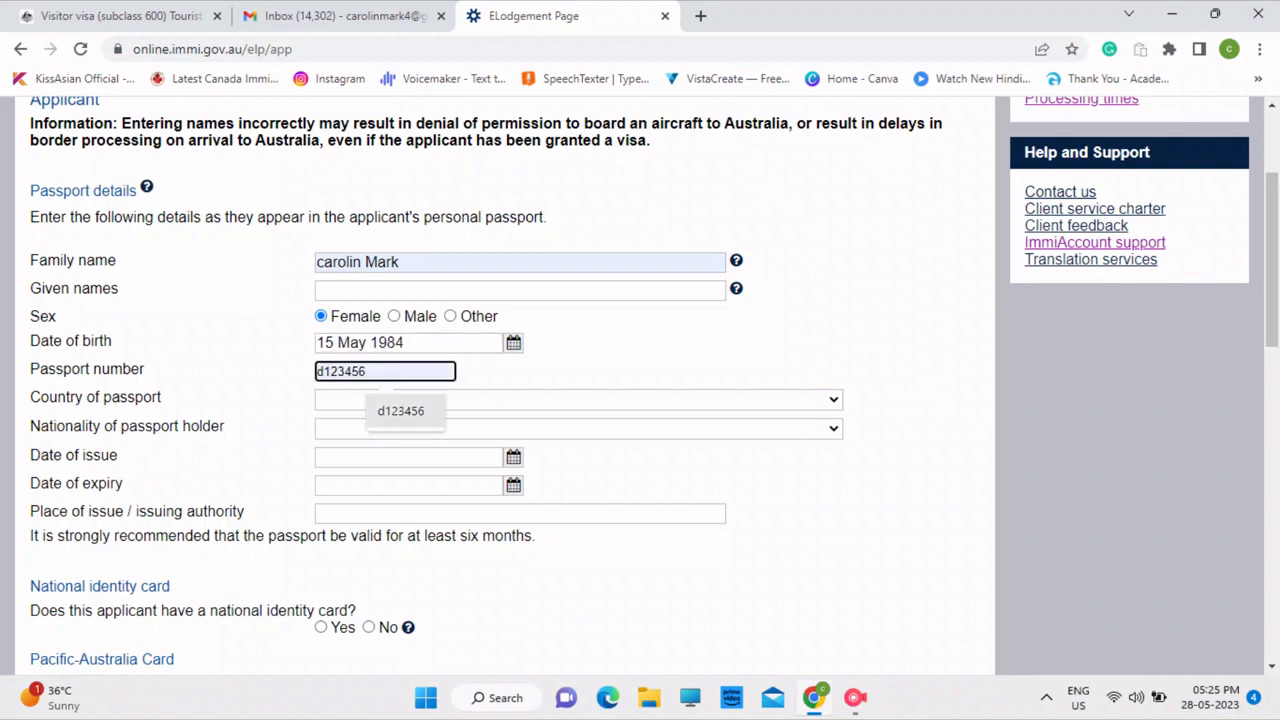
key("Return")
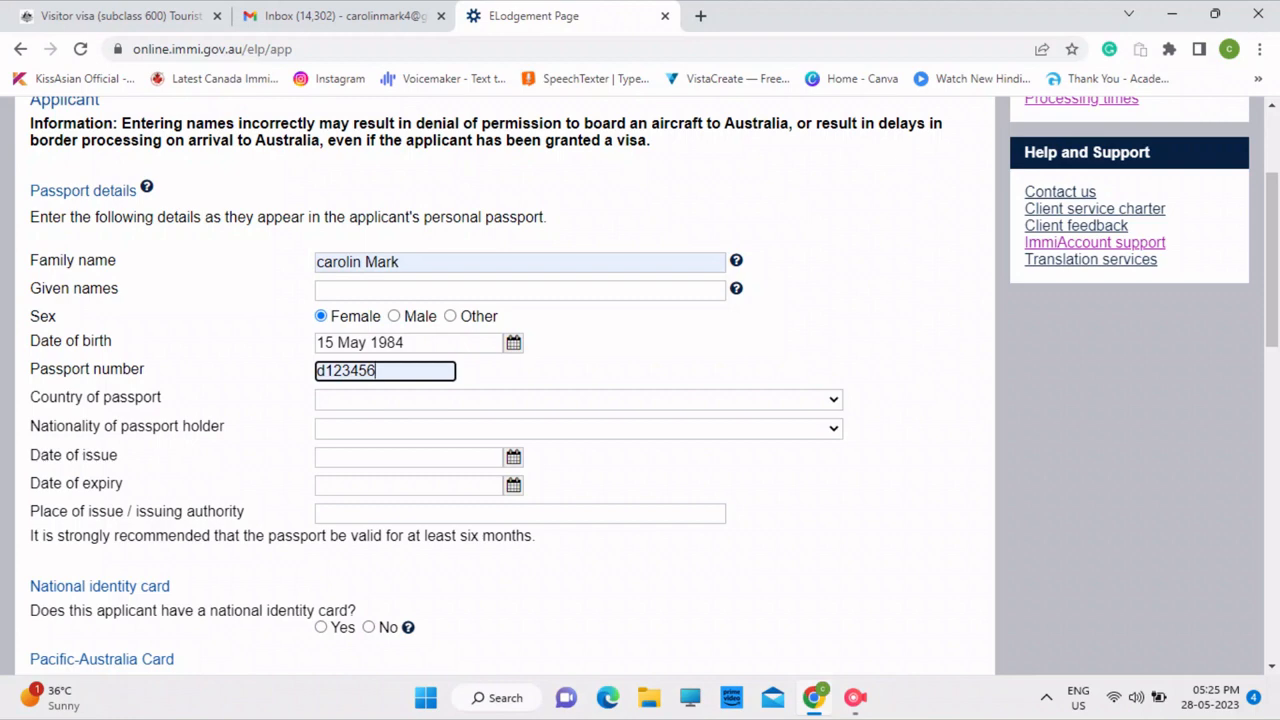
Step: Set both the country of passport and the nationality of passport holder to INDIA - IND
left_click(578, 400)
type("in")
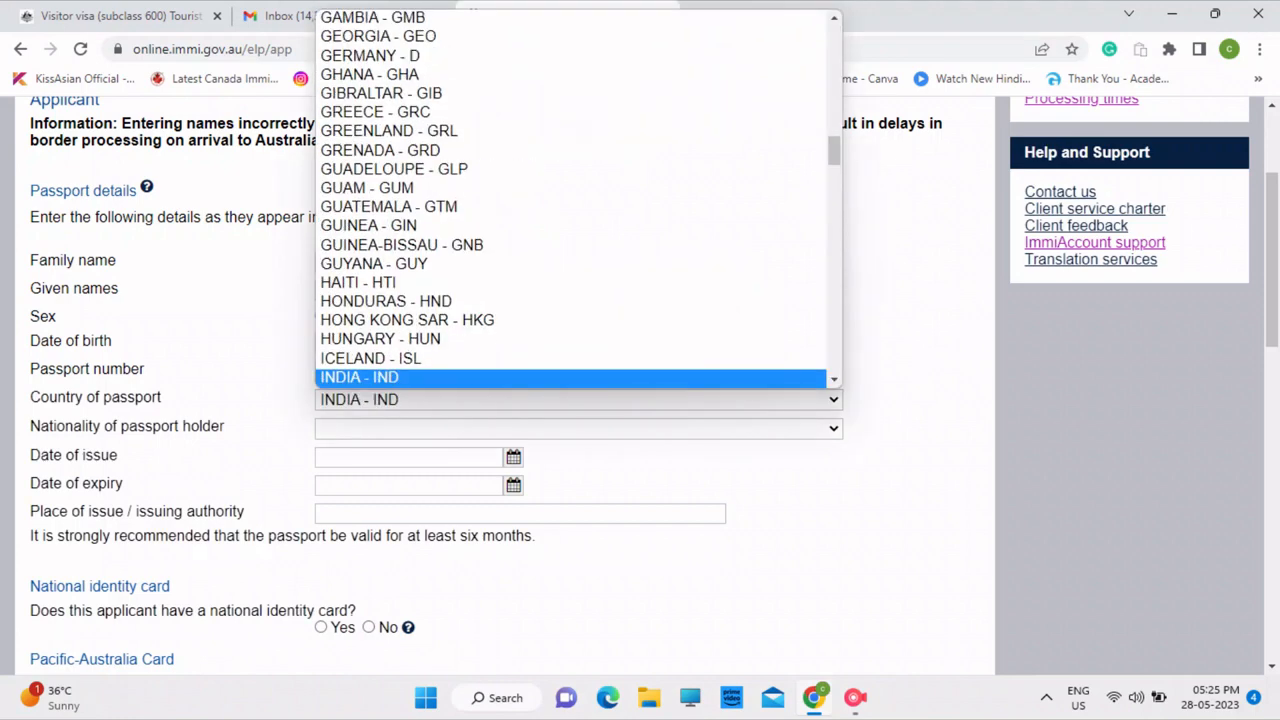
key("Return")
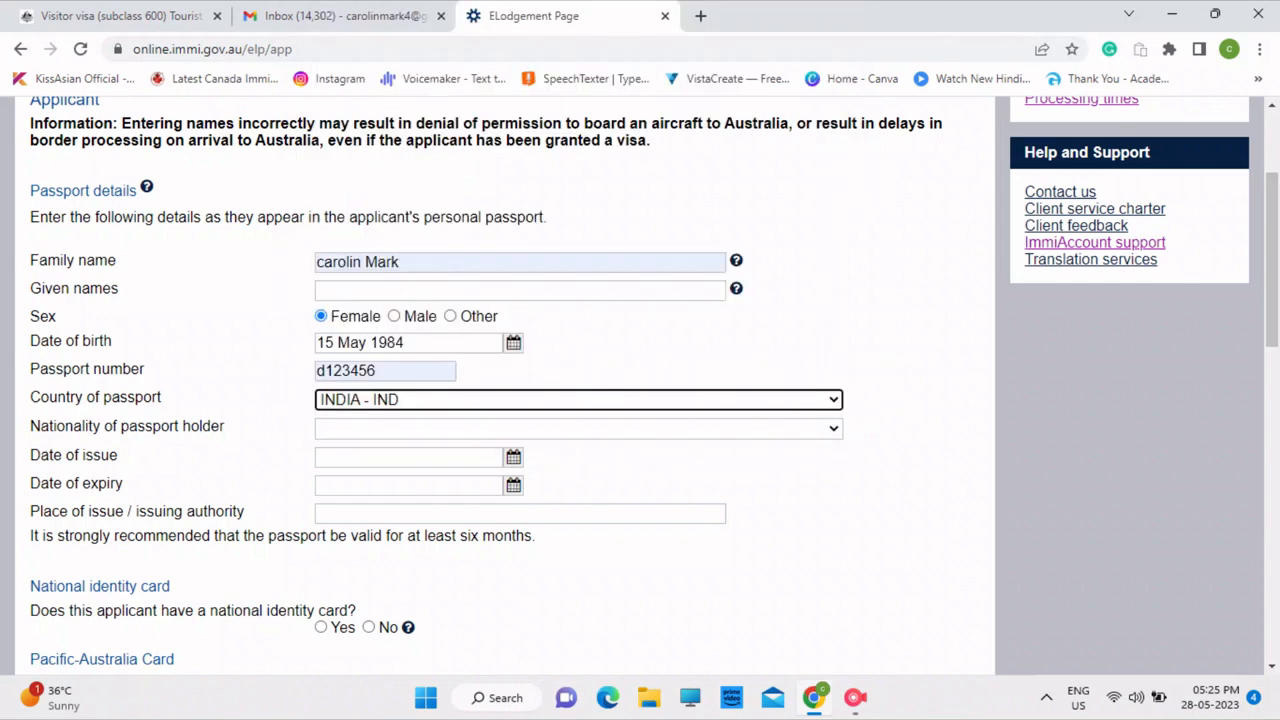
left_click(578, 429)
type("in")
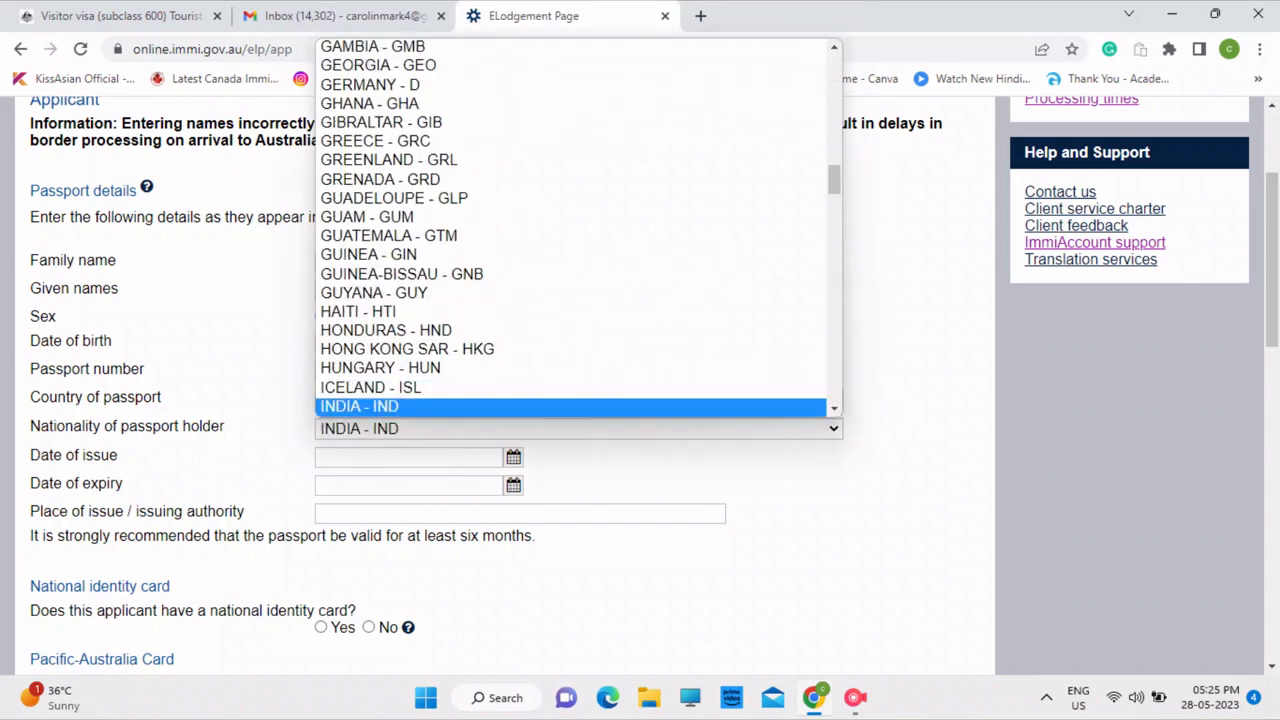
key("Return")
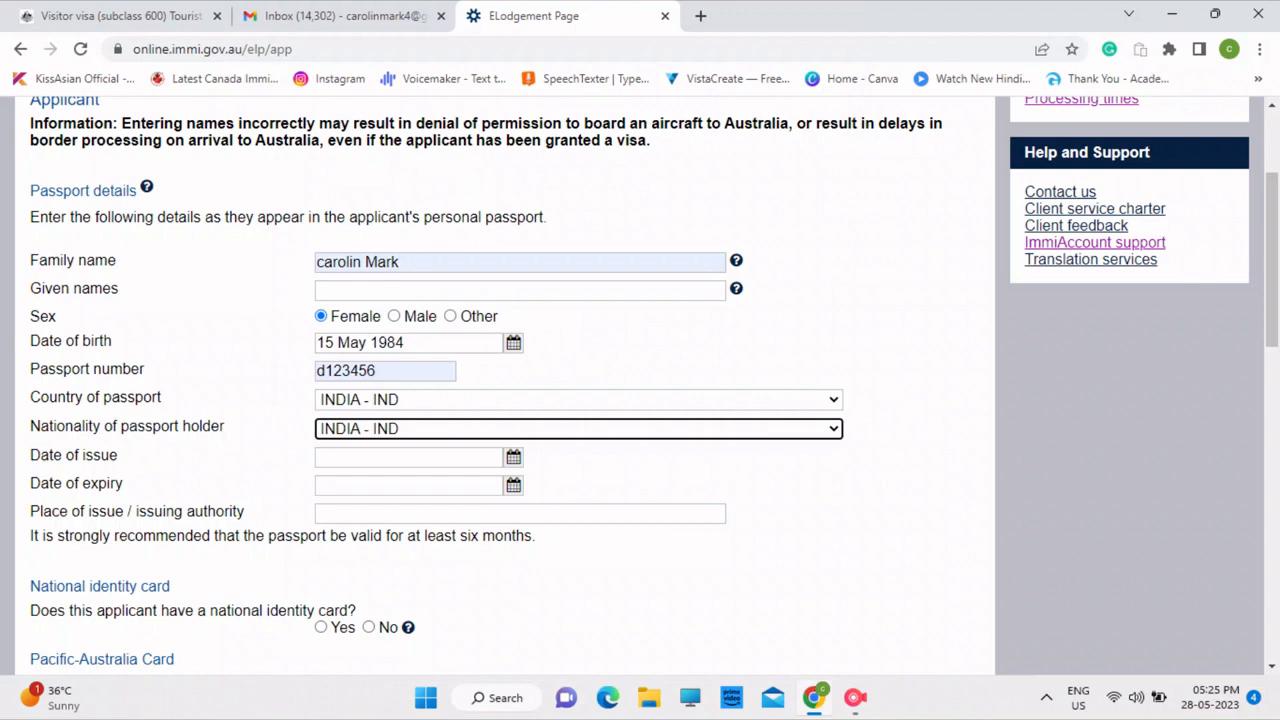
Step: Set the passport's date of issue to 02 Jan 2023 using the calendar
left_click(409, 457)
left_click(514, 457)
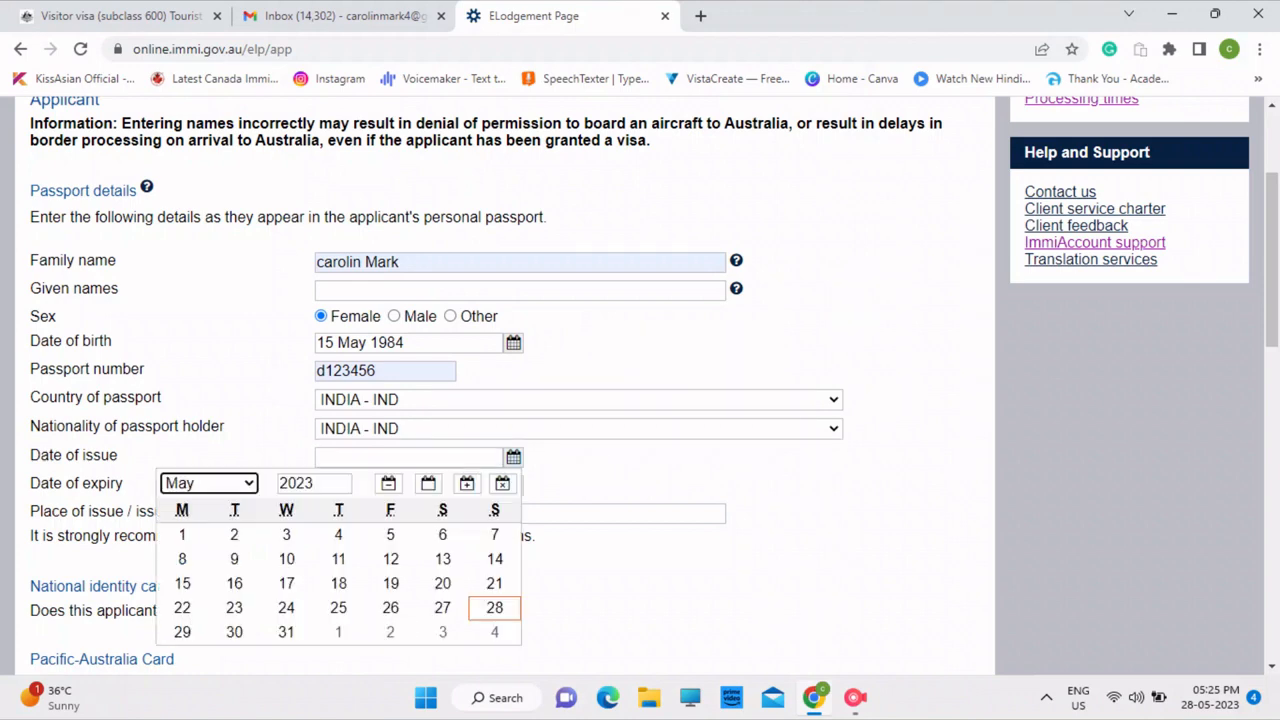
left_click(209, 483)
key("Up")
key("Up")
key("Up")
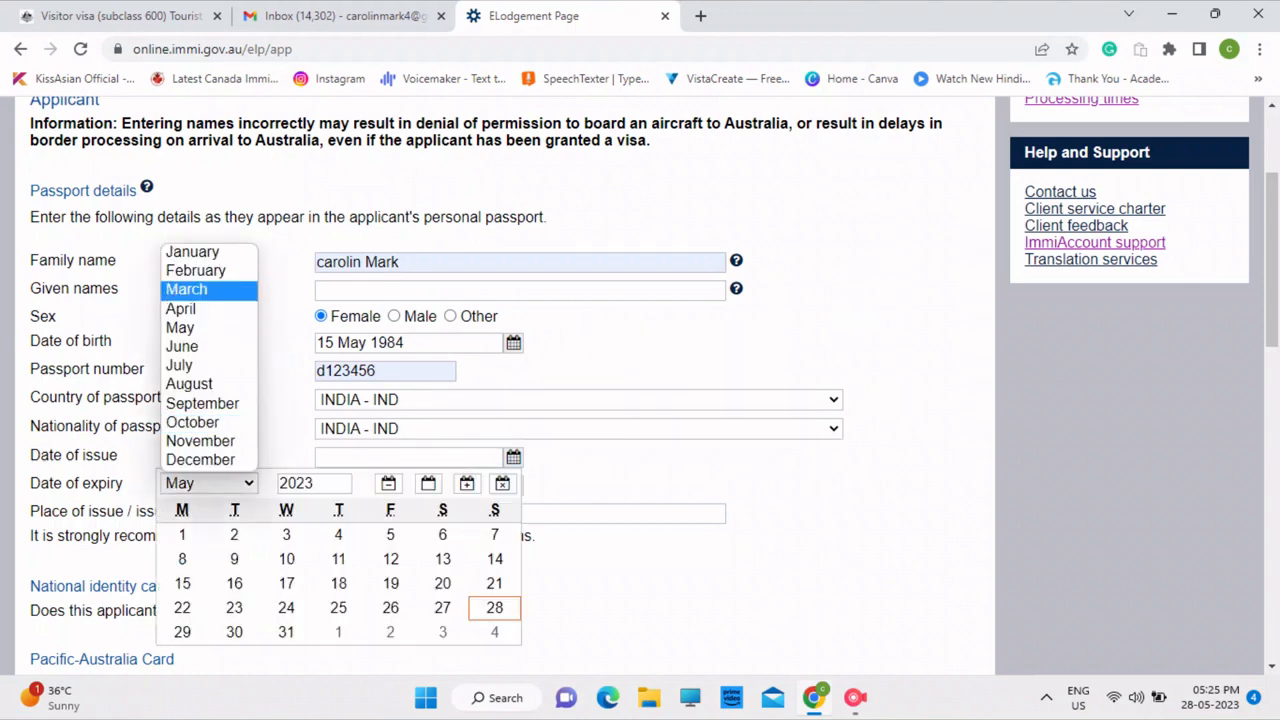
key("Up")
key("Return")
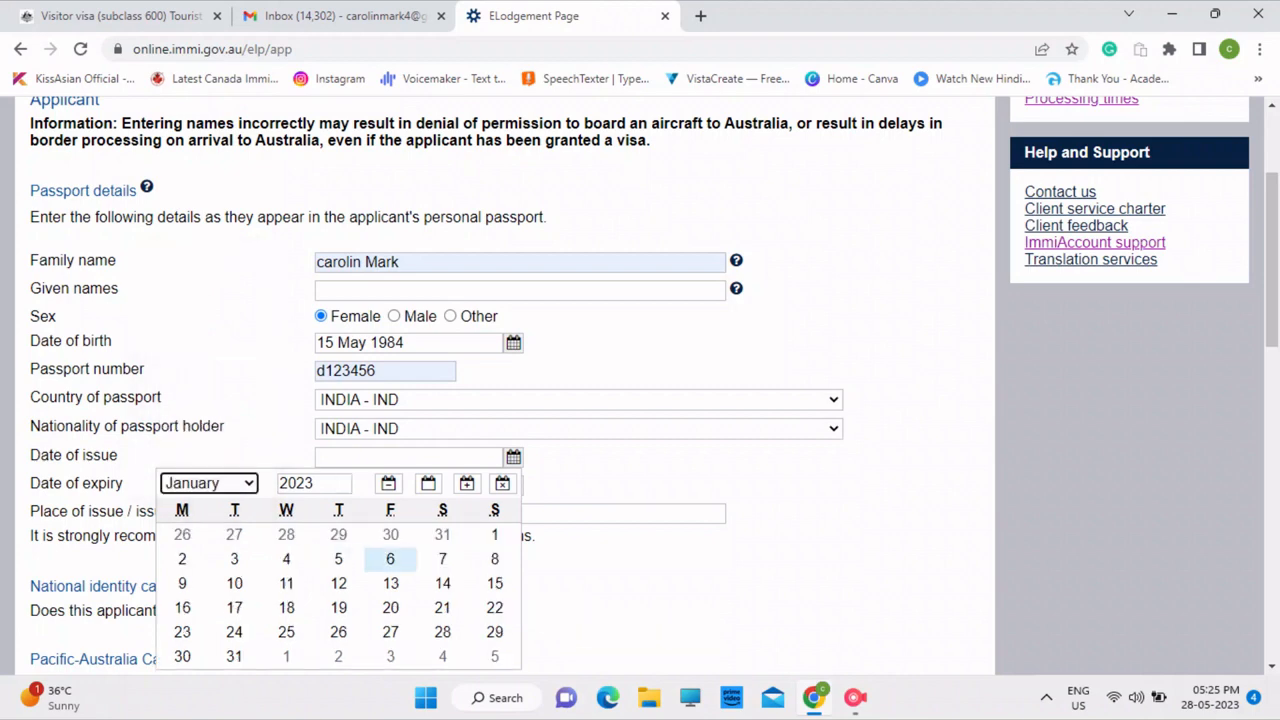
left_click(182, 559)
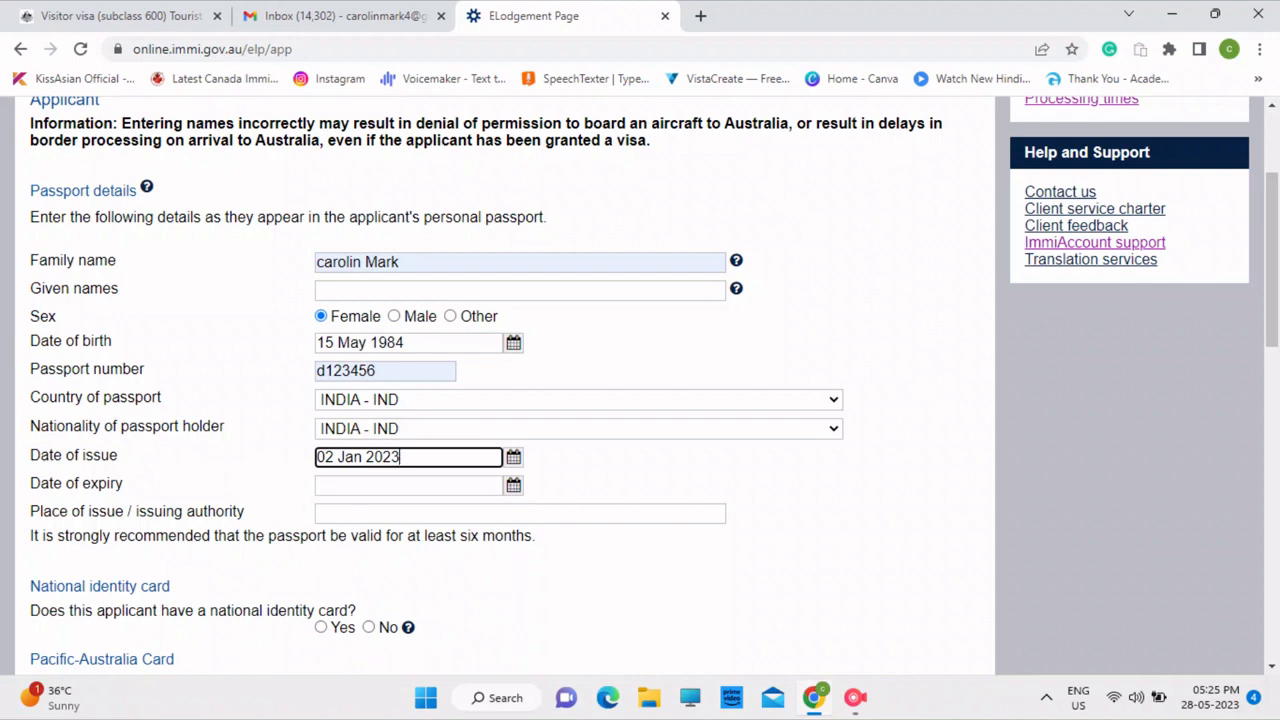
Step: Set the passport's date of expiry to 01 Jan 2033 using the calendar
left_click(514, 485)
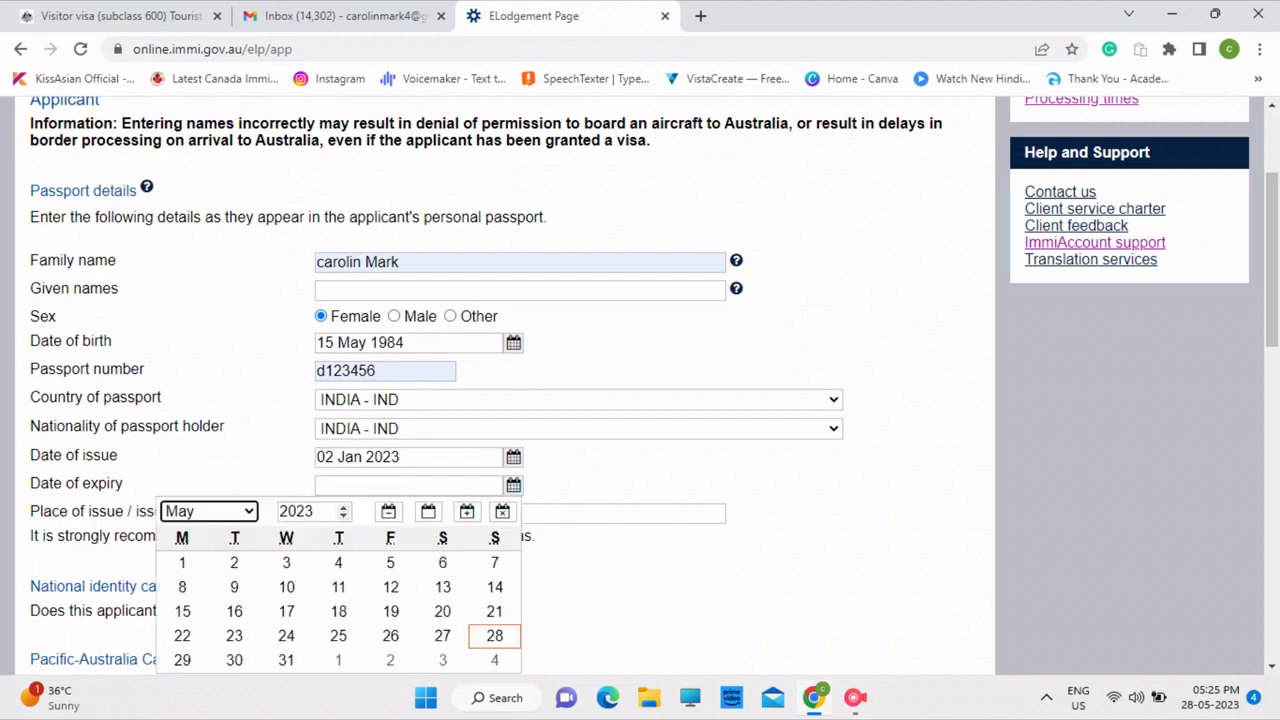
left_click(318, 511)
key("BackSpace")
key("BackSpace")
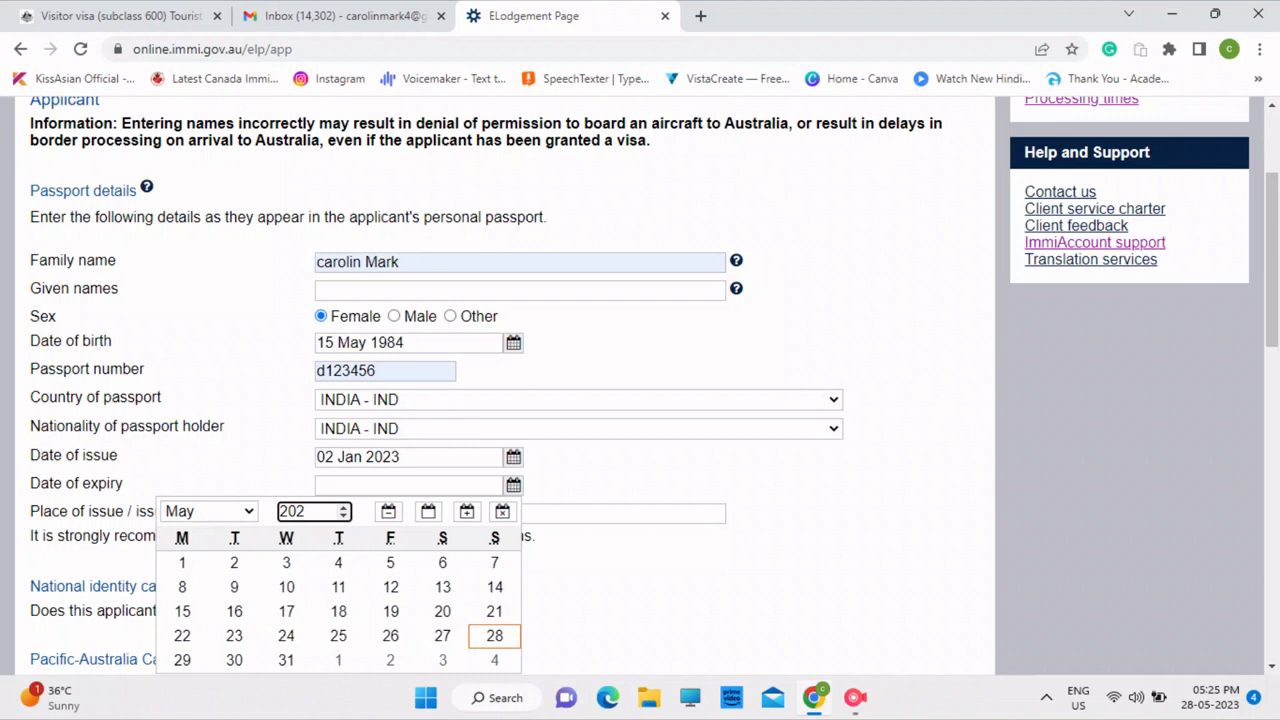
type("33")
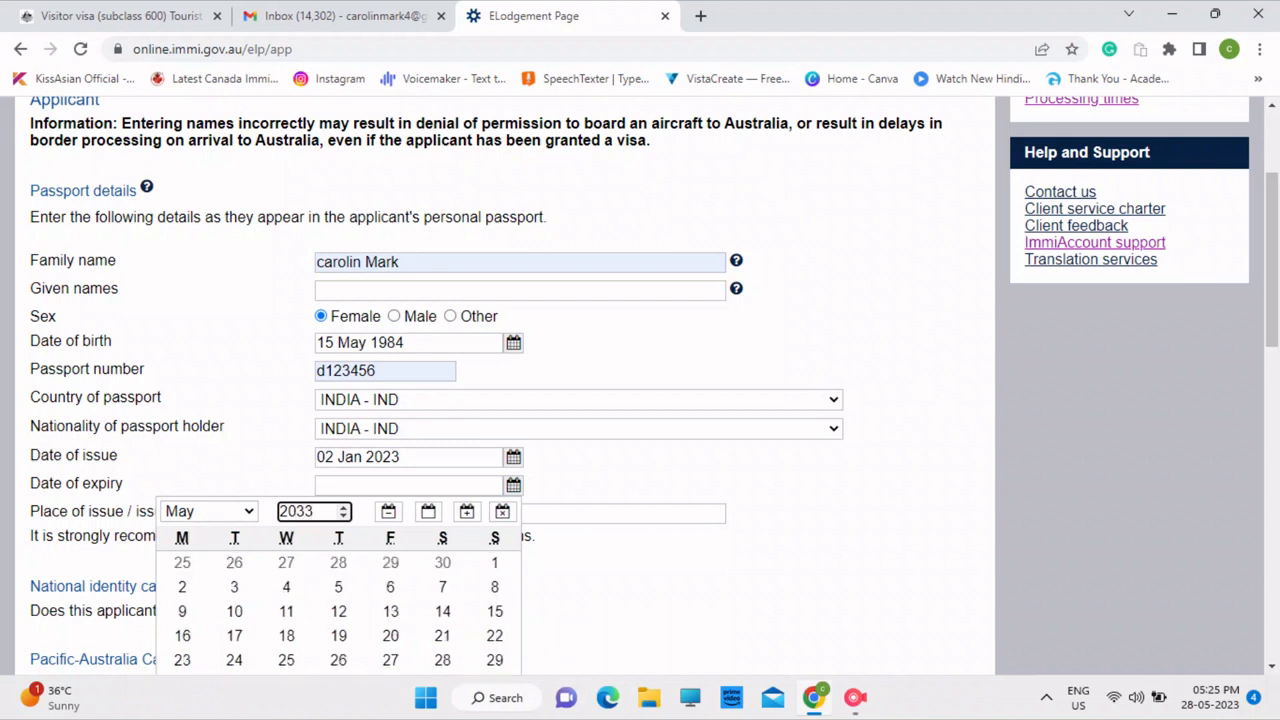
left_click(210, 511)
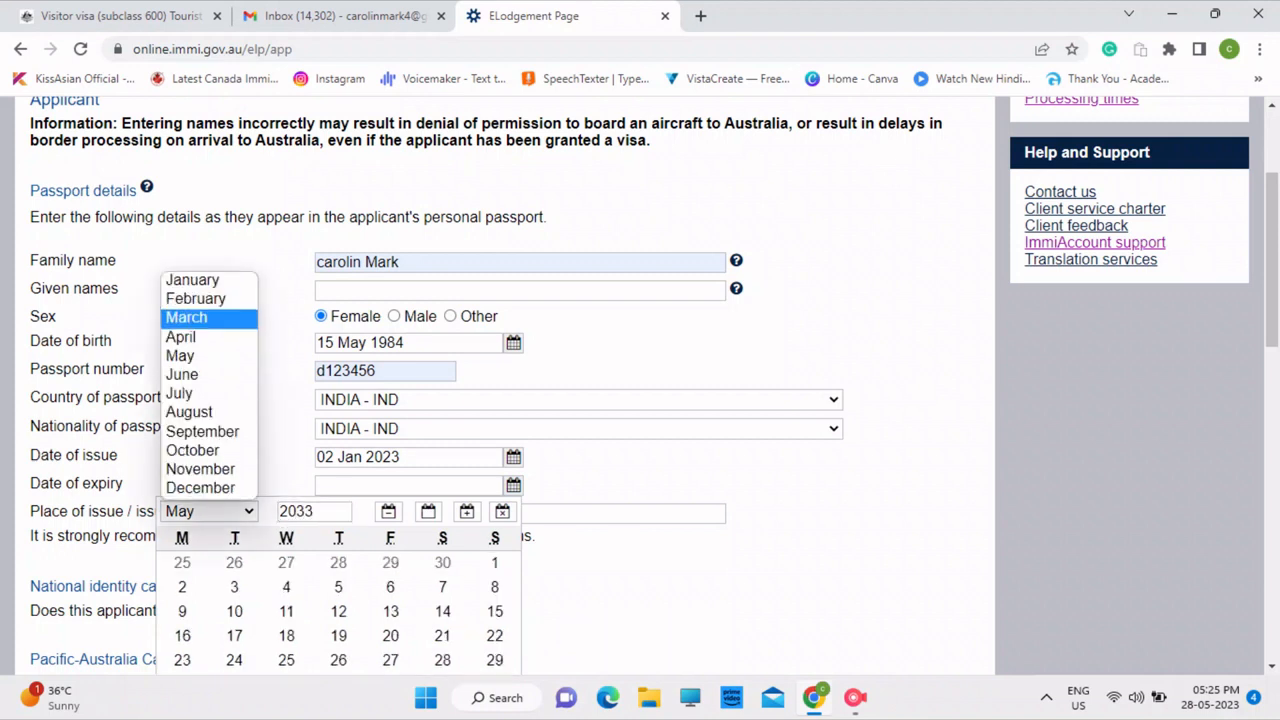
left_click(193, 281)
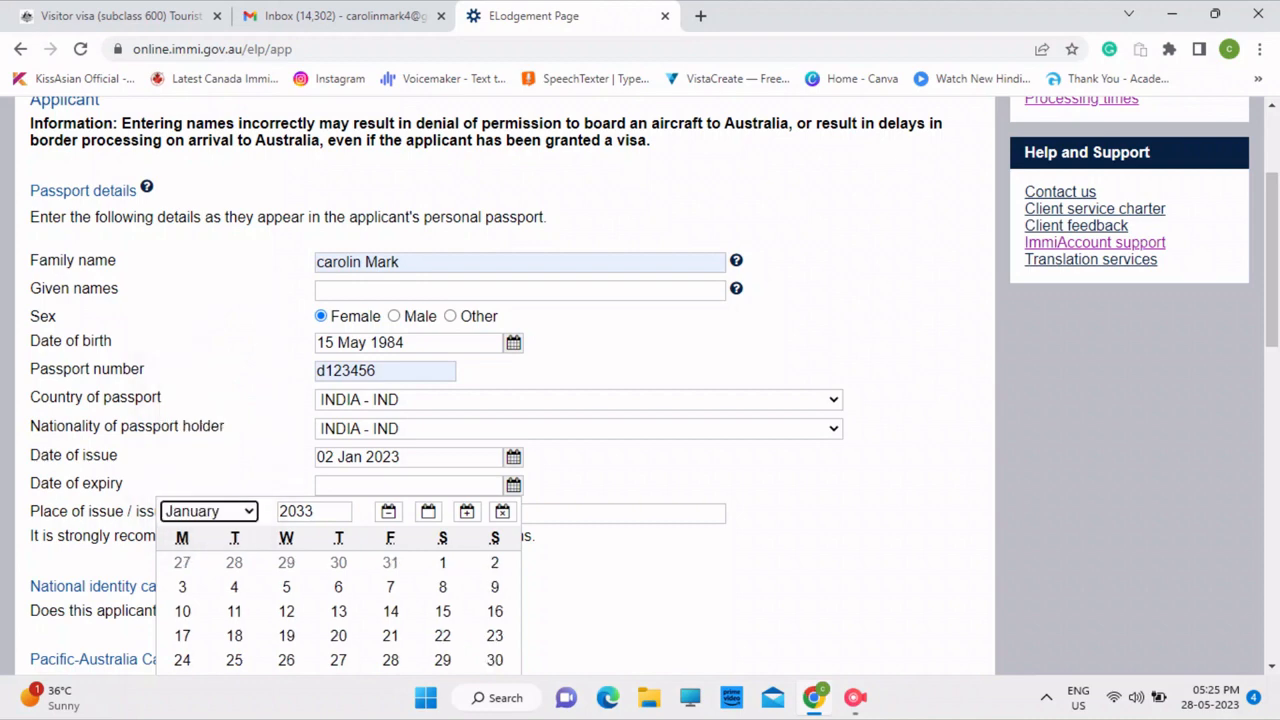
left_click(442, 562)
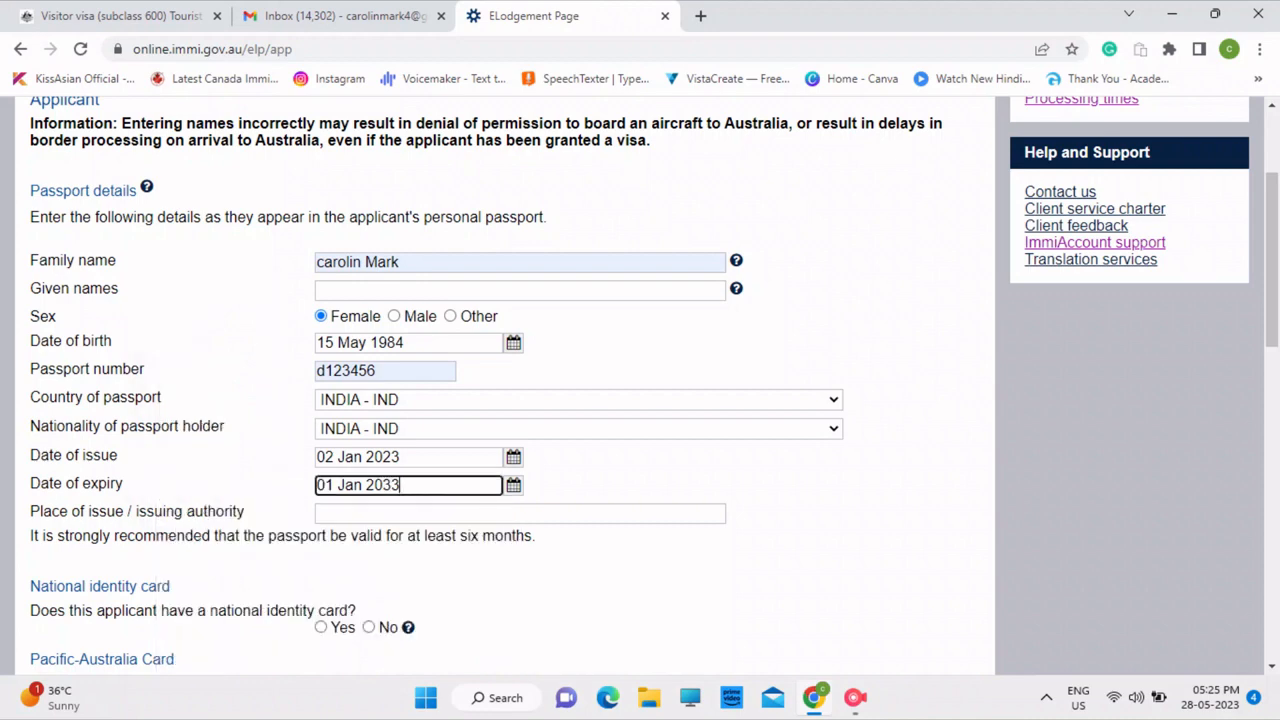
left_click(640, 486)
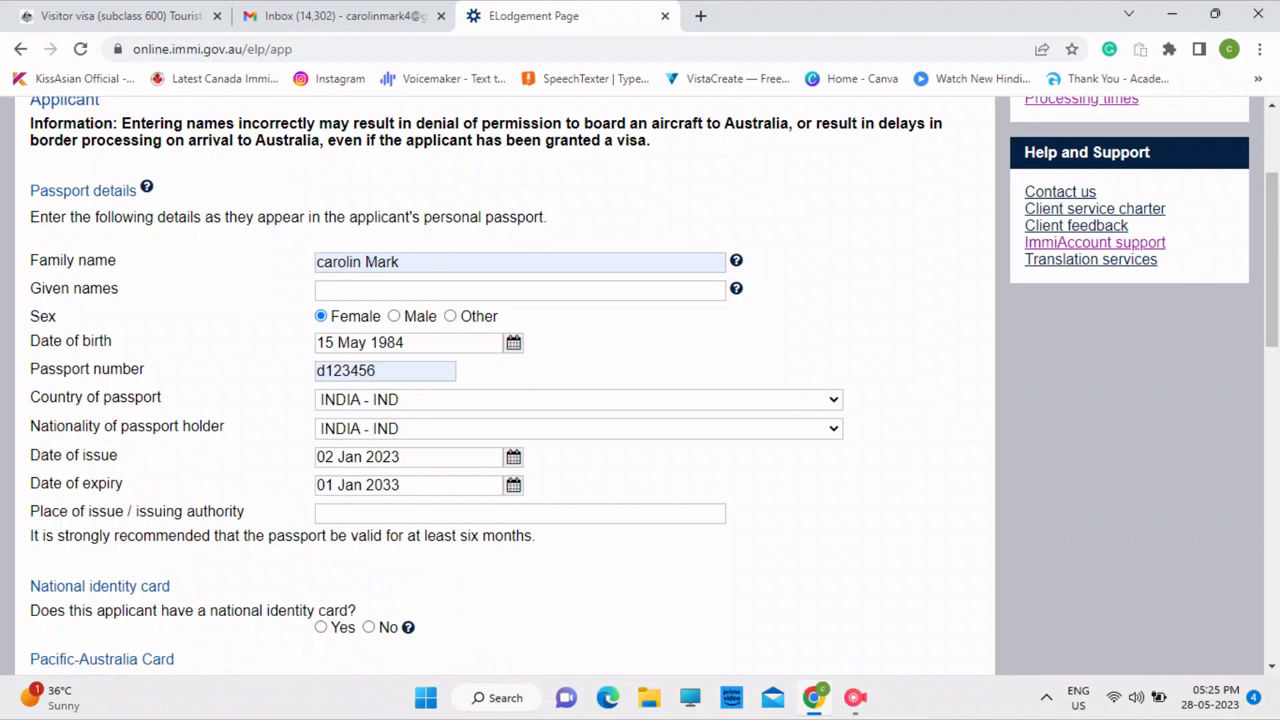
Step: Enter "delhi" as the passport's place of issue / issuing authority
left_click(440, 514)
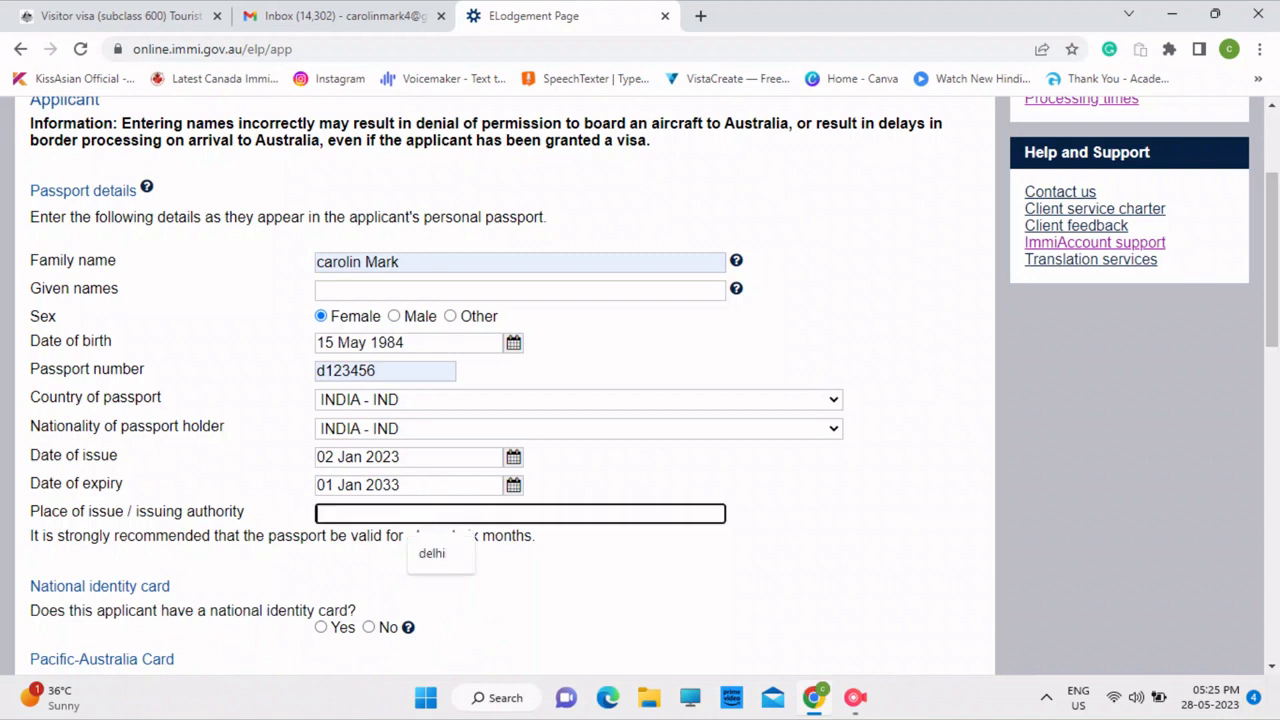
left_click(438, 554)
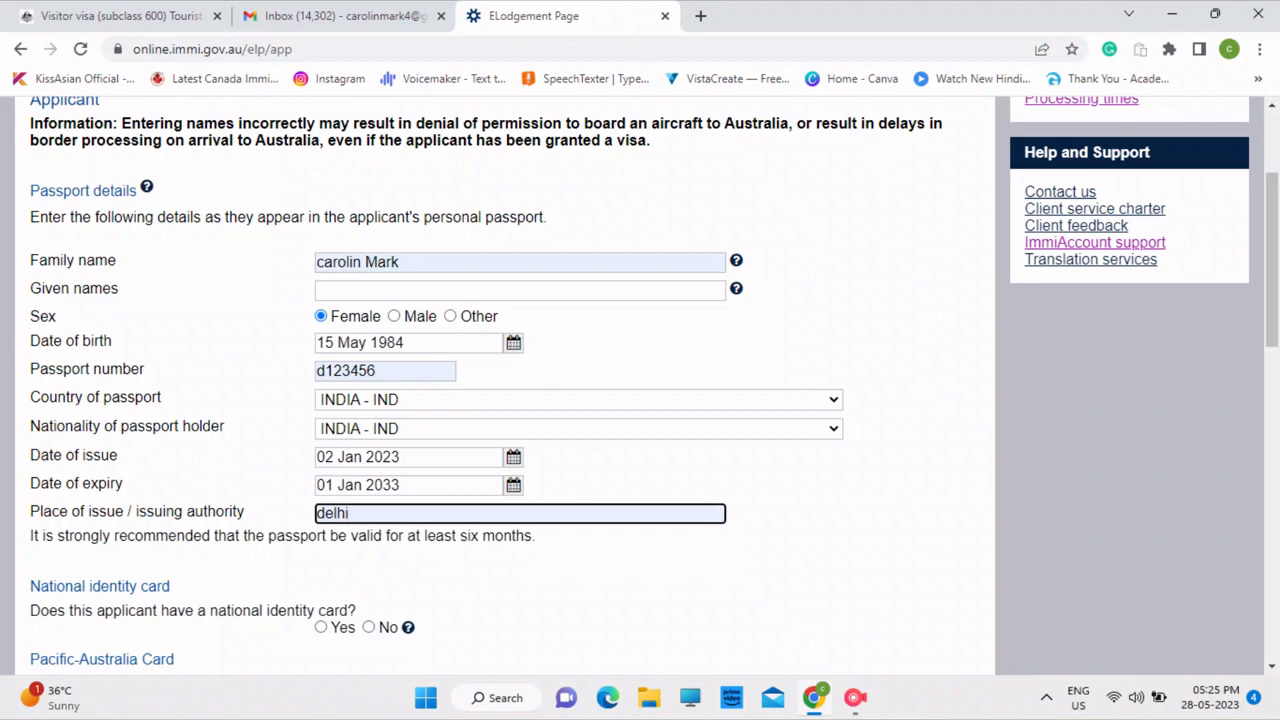
left_click(800, 512)
Step: Answer No to having a national identity card and give the reason "i have applied for it"
left_click_drag(1272, 262, 1272, 311)
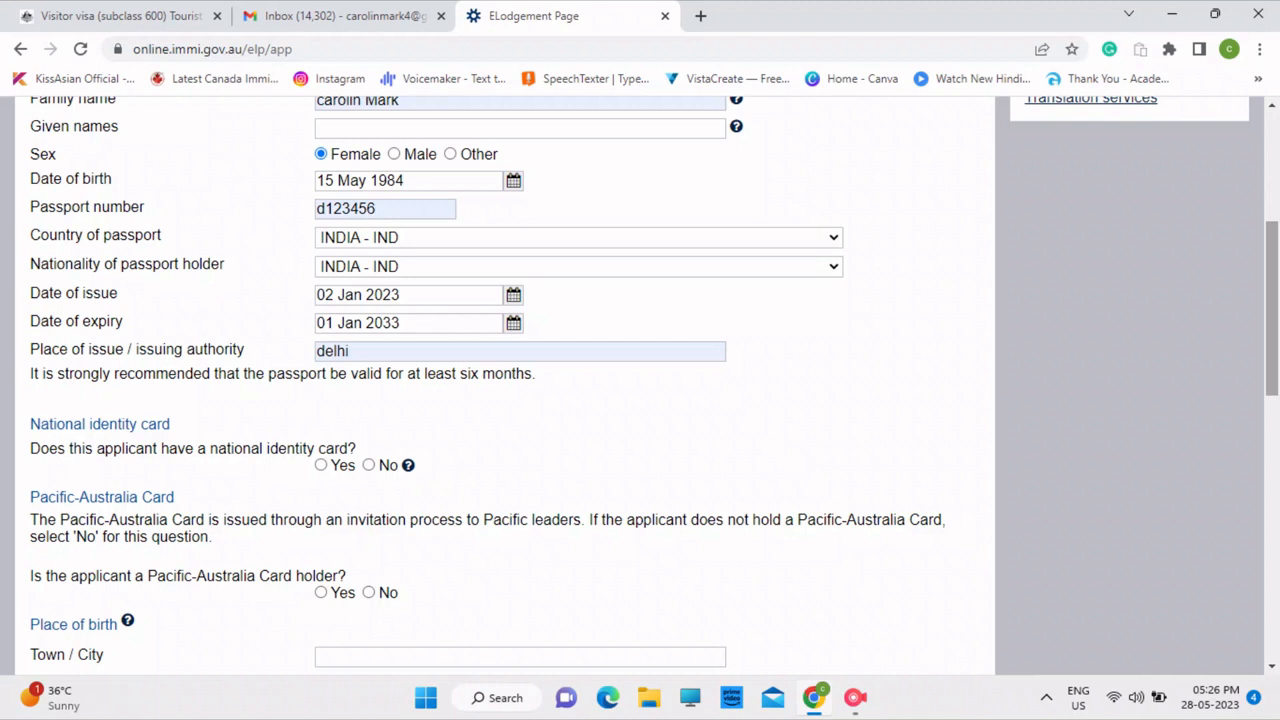
scroll(640, 385, "down", 1)
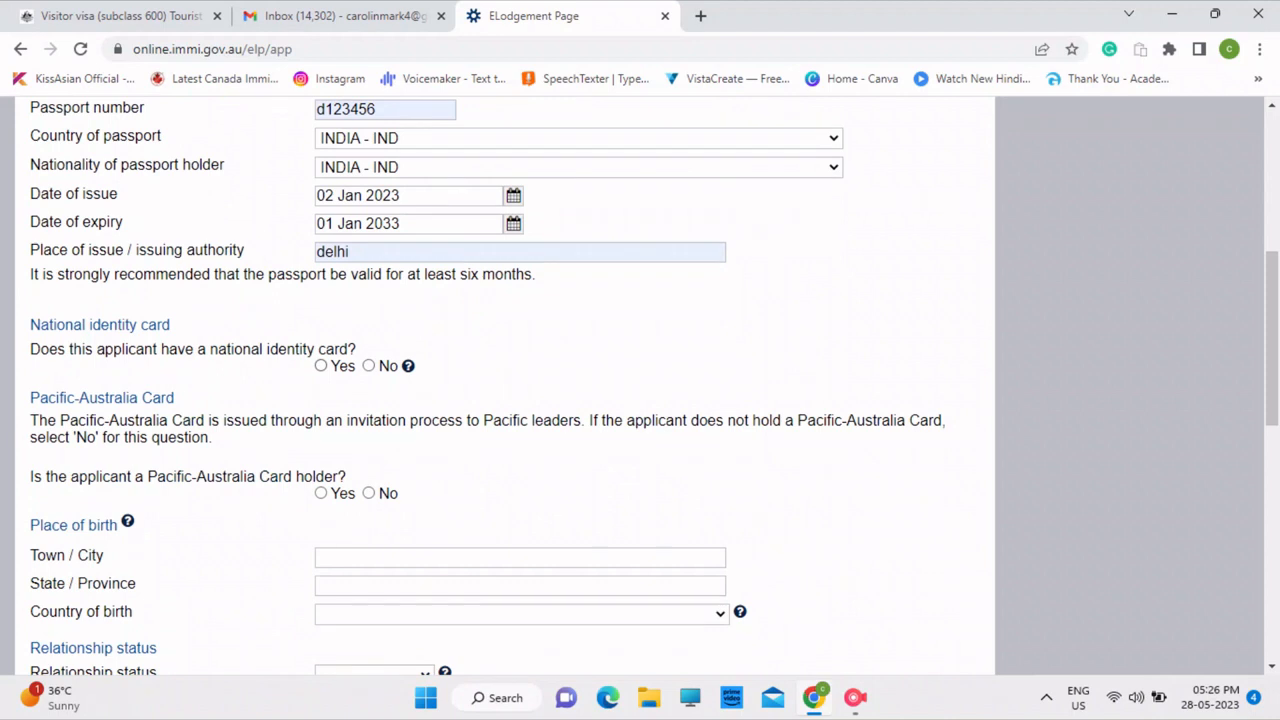
left_click(320, 365)
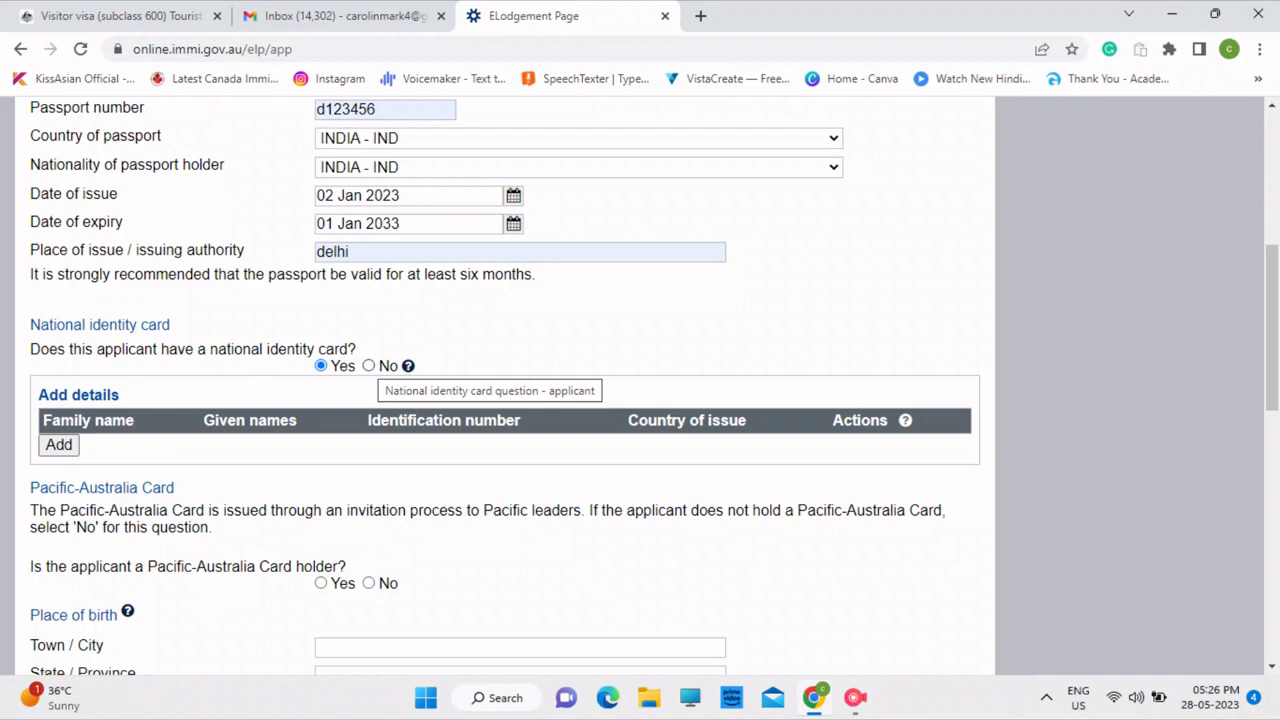
left_click(368, 365)
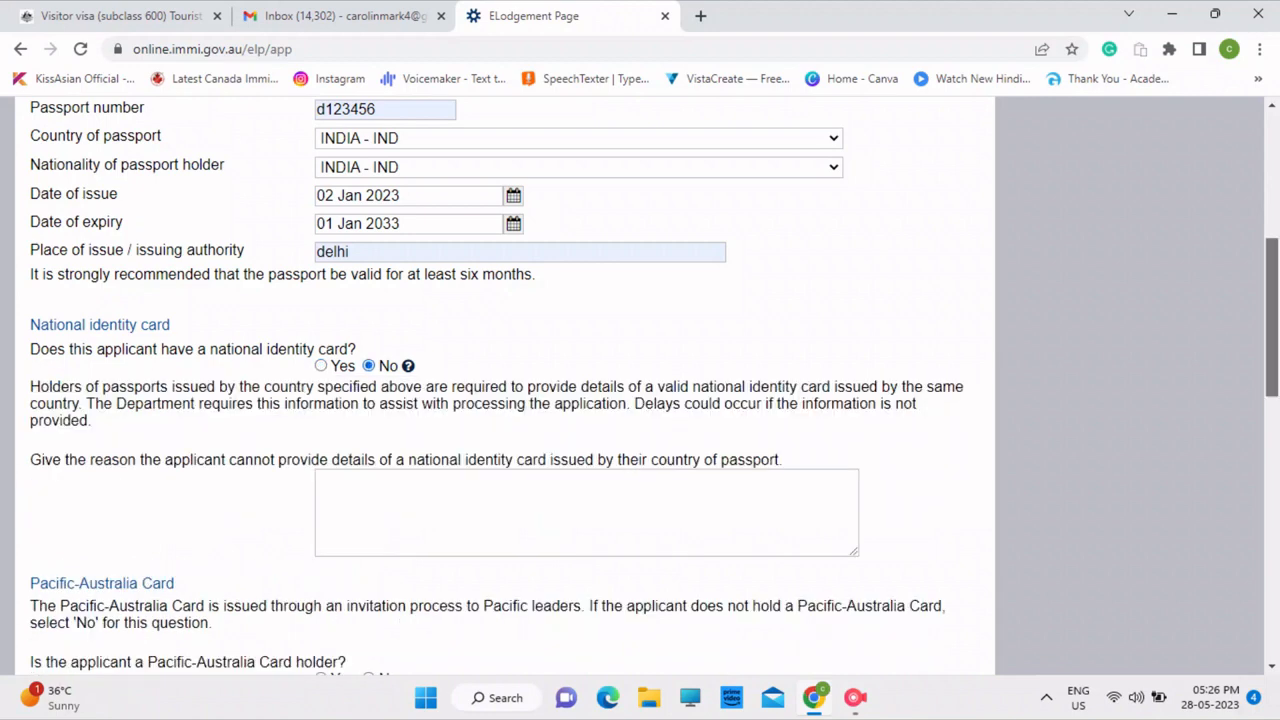
scroll(640, 386, "down", 1)
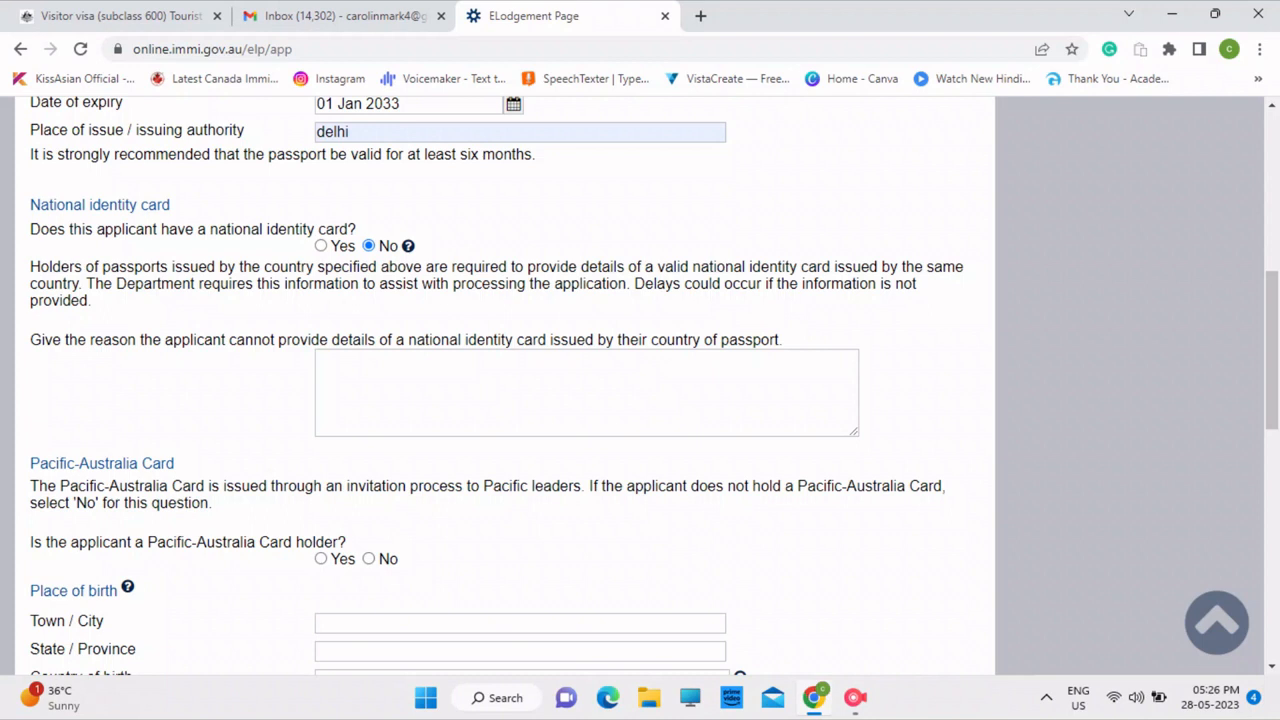
left_click(430, 385)
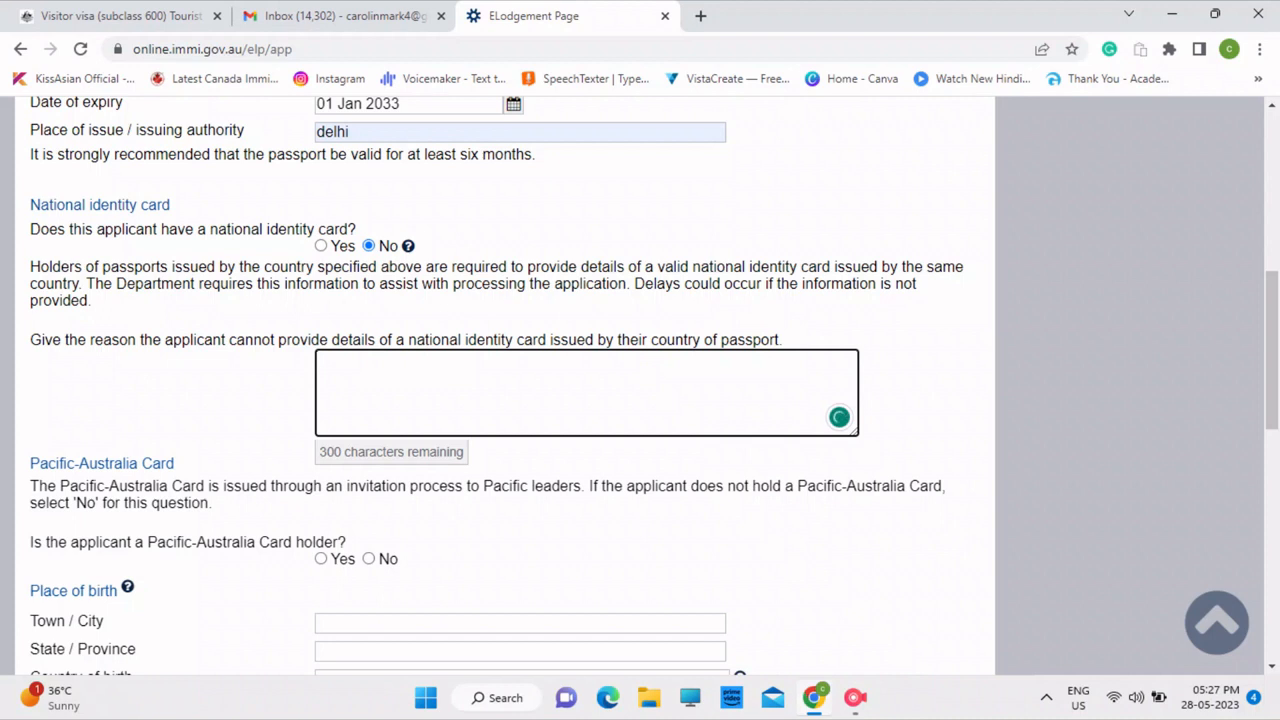
type("I have applied for it")
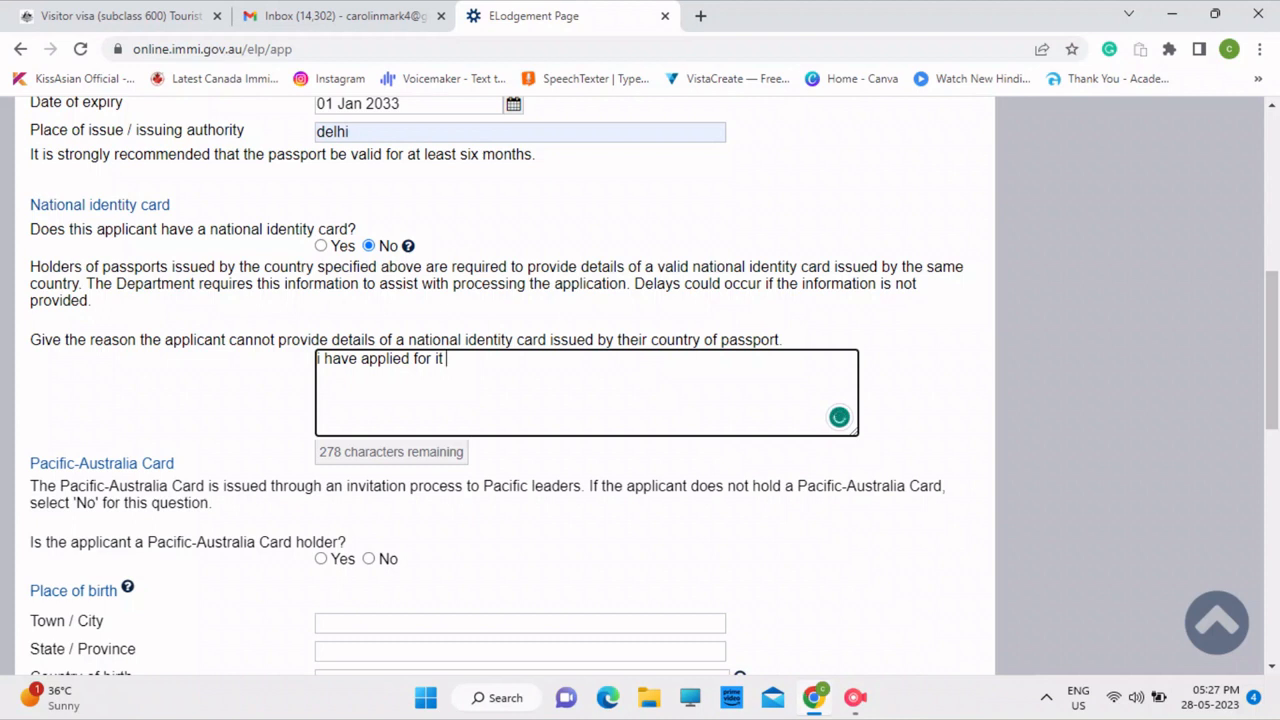
Step: Answer No to holding a Pacific-Australia Card, and set the place of birth to town delhi, state delhi, country INDIA
scroll(1272, 350, "down", 2)
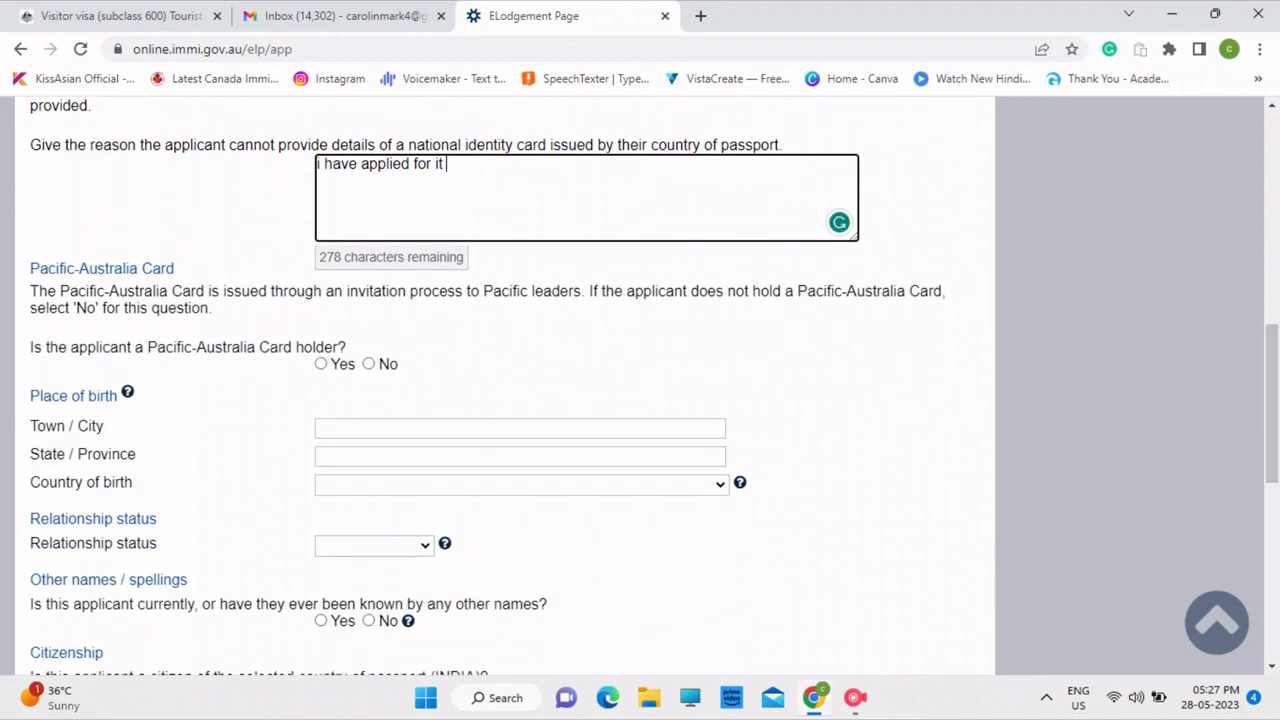
left_click(368, 364)
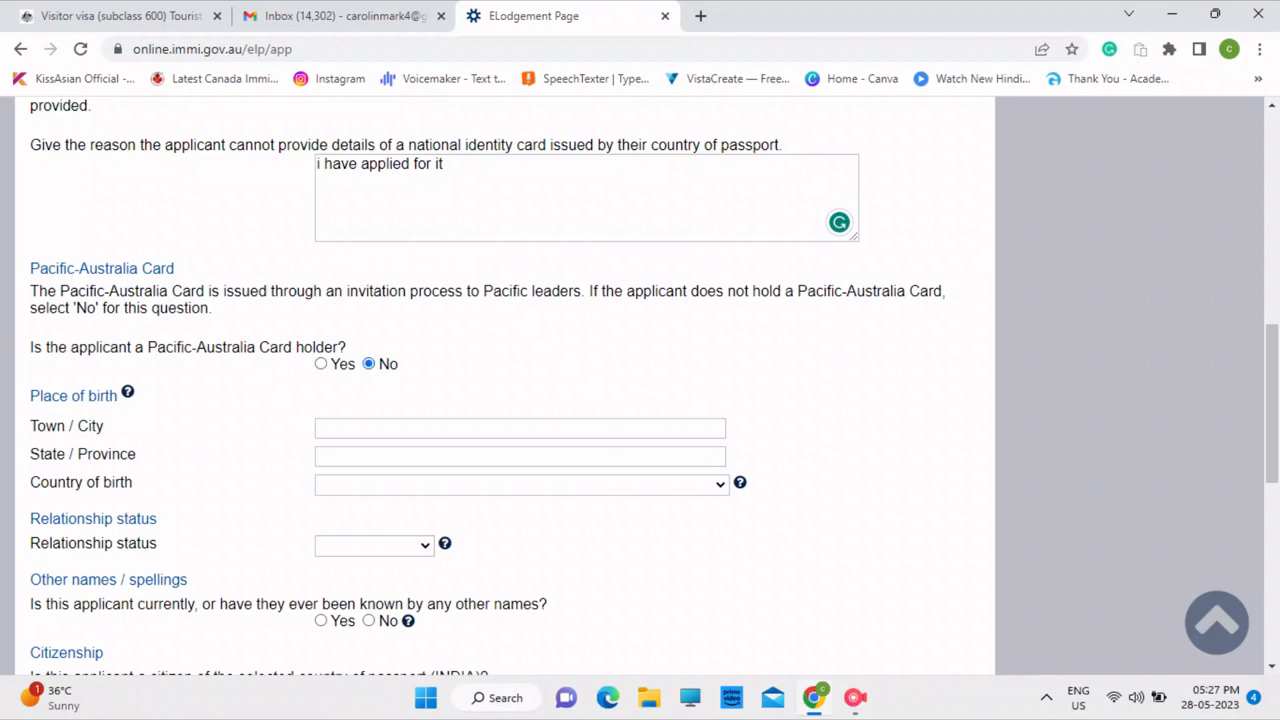
left_click(420, 428)
left_click(430, 466)
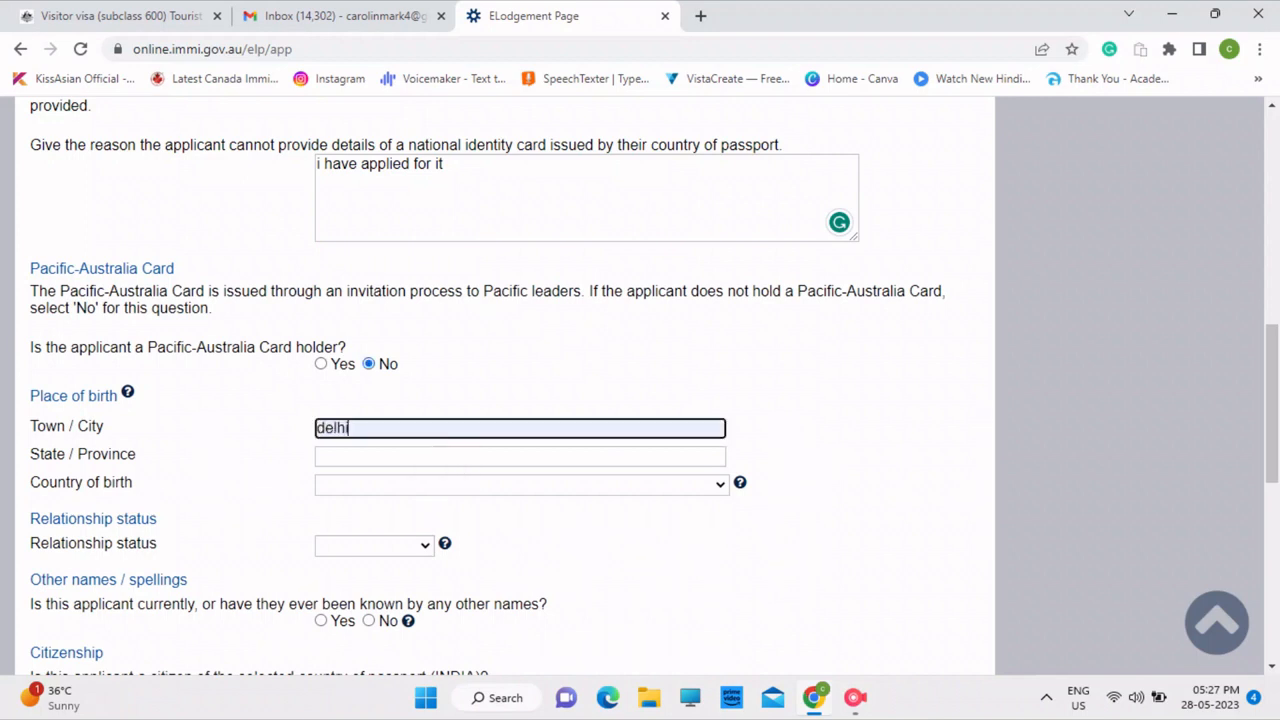
left_click(430, 456)
left_click(436, 496)
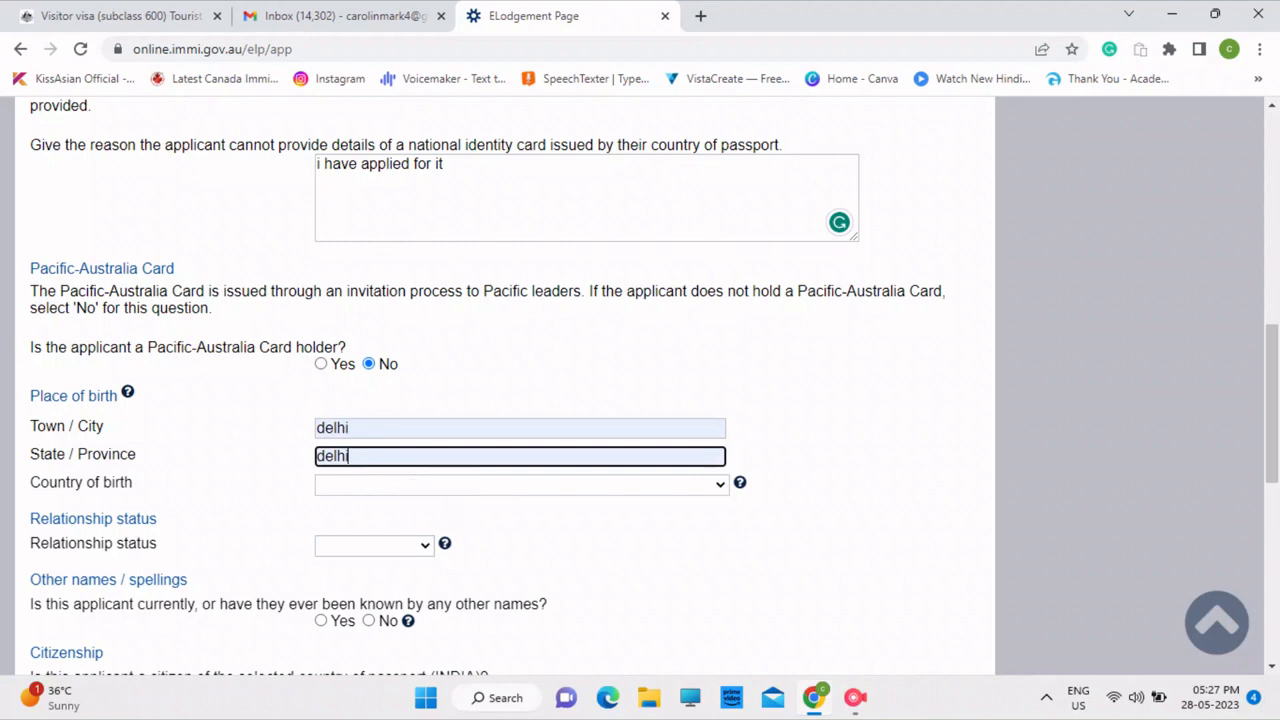
left_click(441, 486)
left_click(441, 486)
left_click(441, 486)
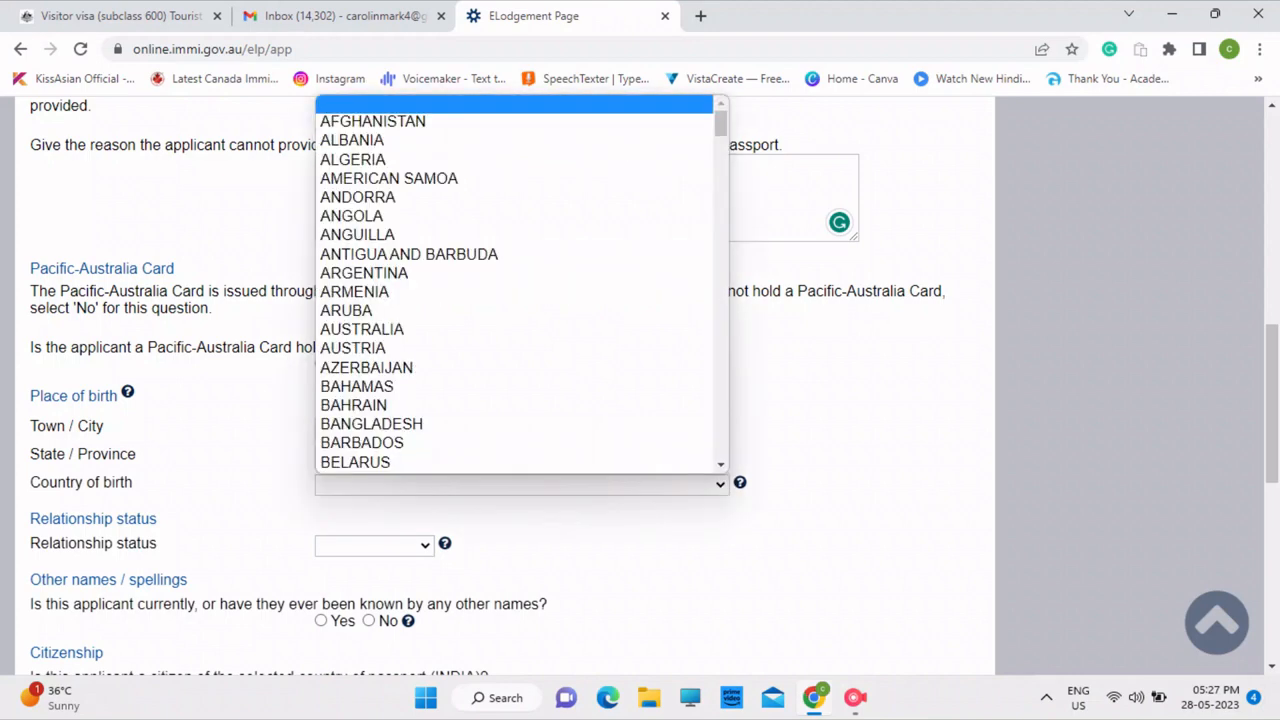
type("india")
key("Return")
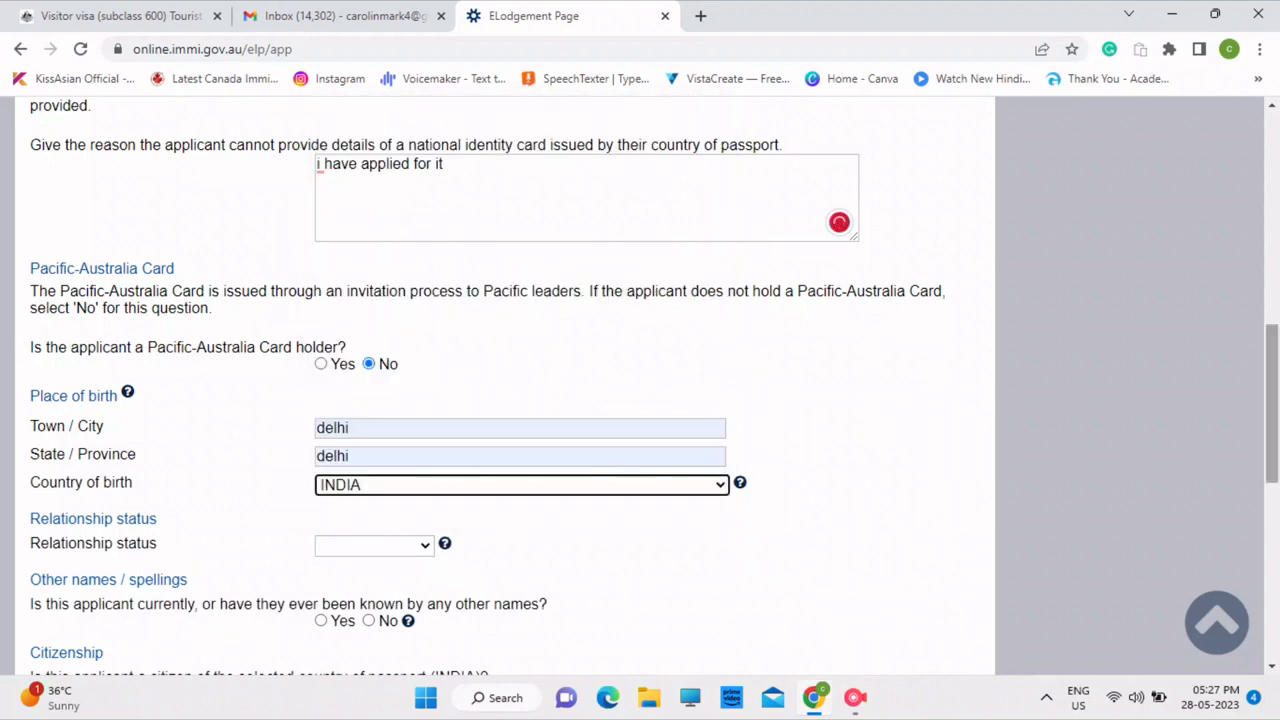
Step: Set the applicant's relationship status to Never Married
scroll(640, 400, "down", 4)
left_click(375, 192)
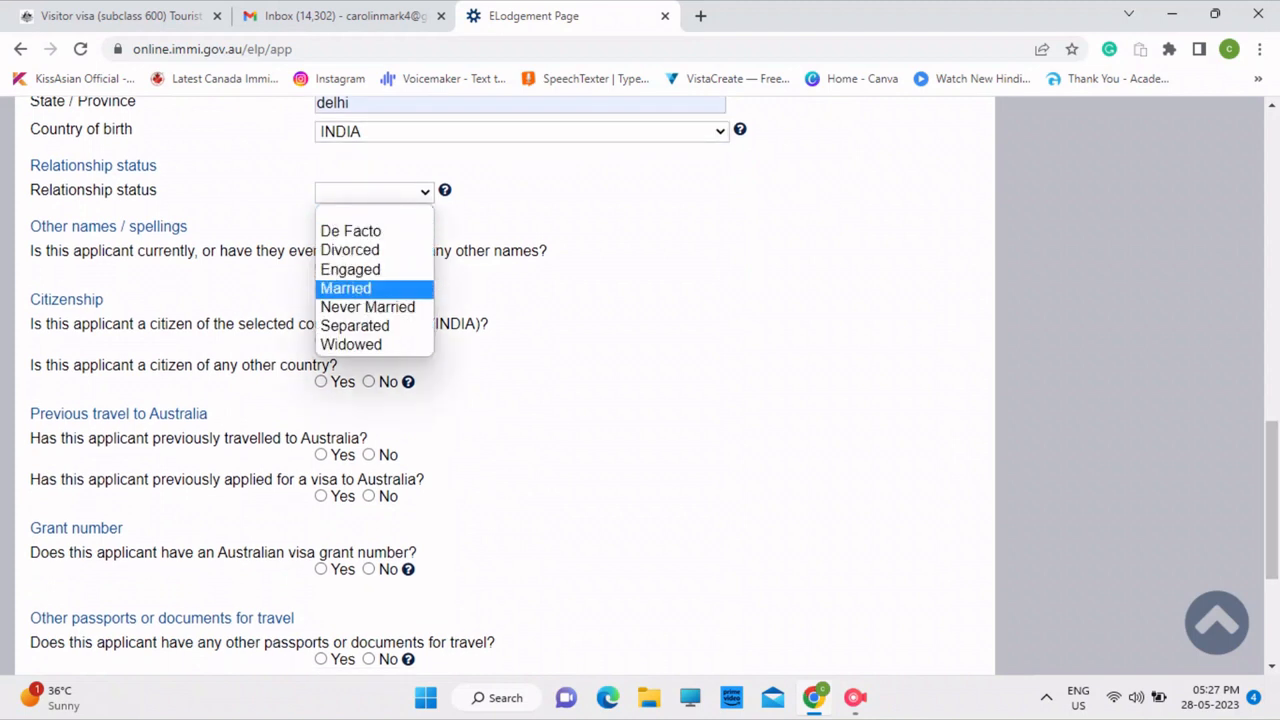
left_click(356, 289)
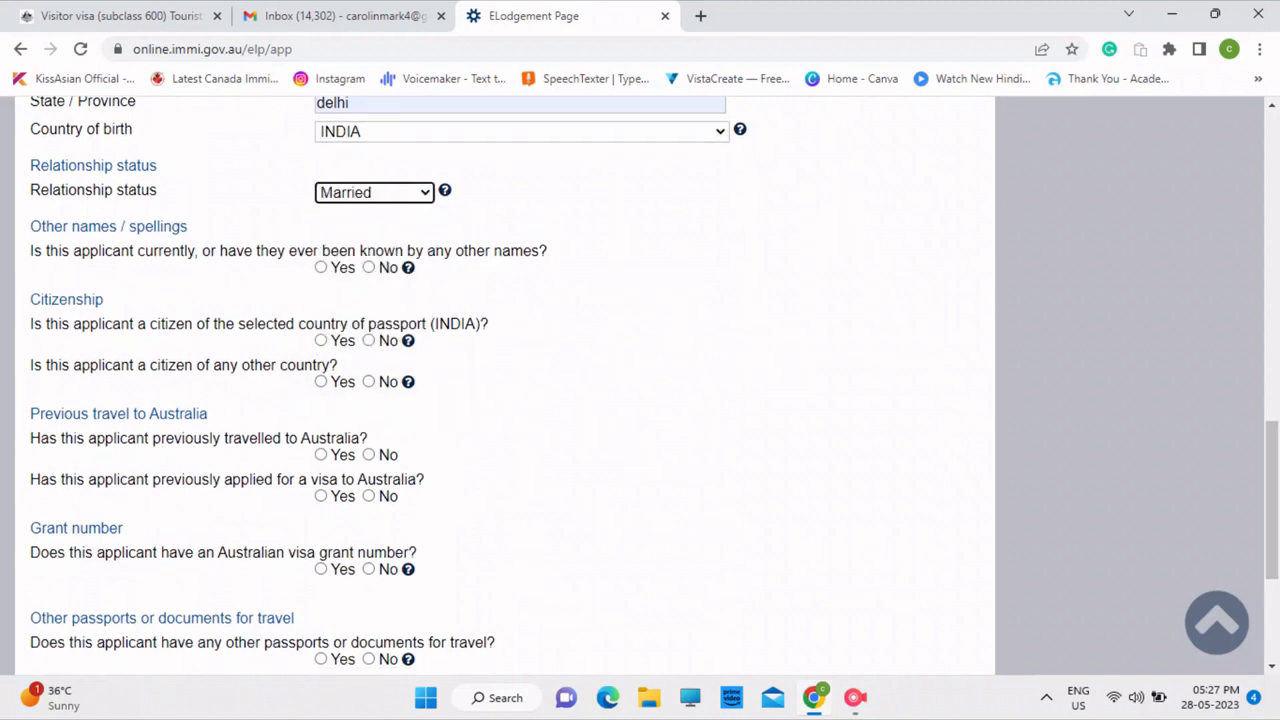
left_click(375, 192)
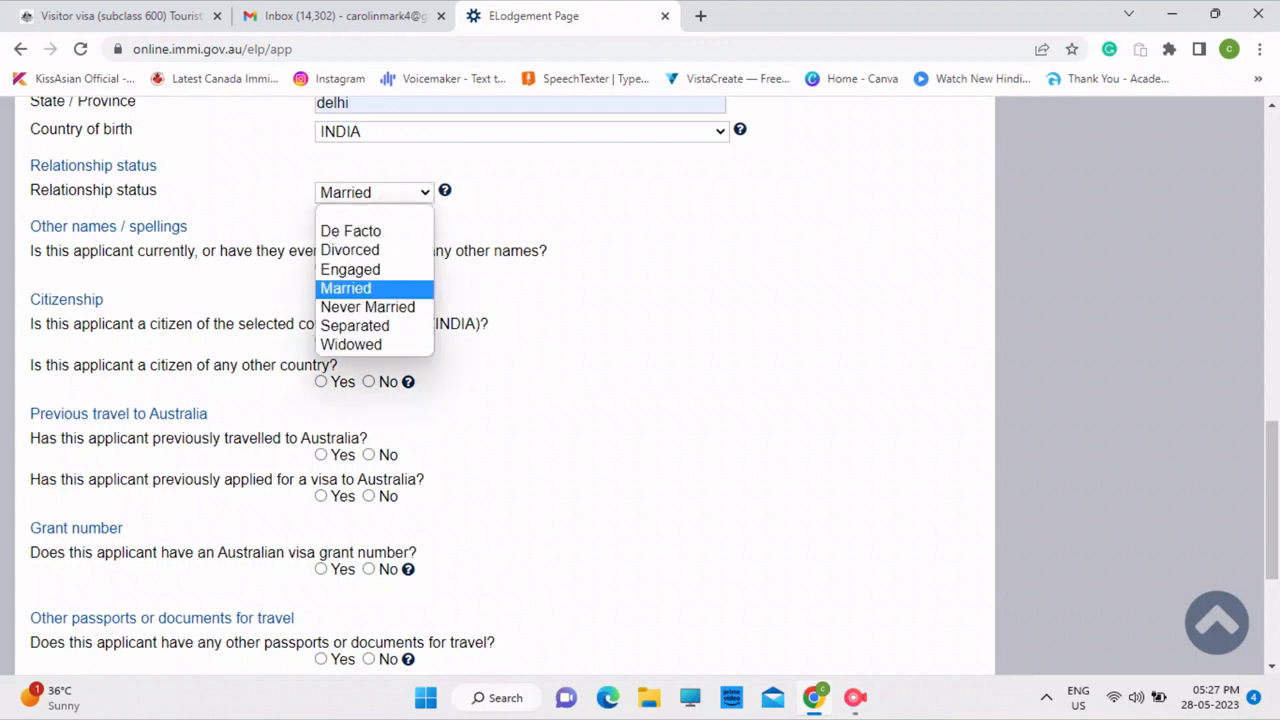
left_click(358, 306)
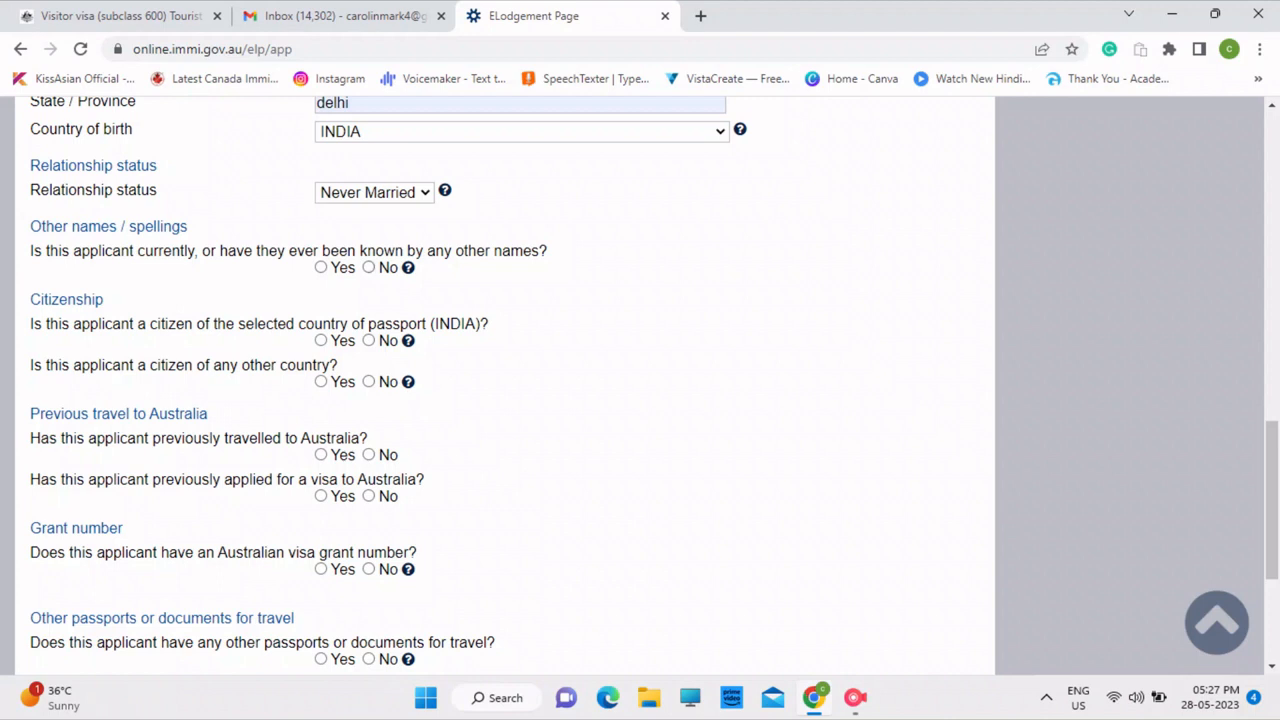
Step: Answer No to other names, Yes to being a citizen of the passport country INDIA, and No to citizenship of any other country
left_click(369, 267)
left_click(321, 341)
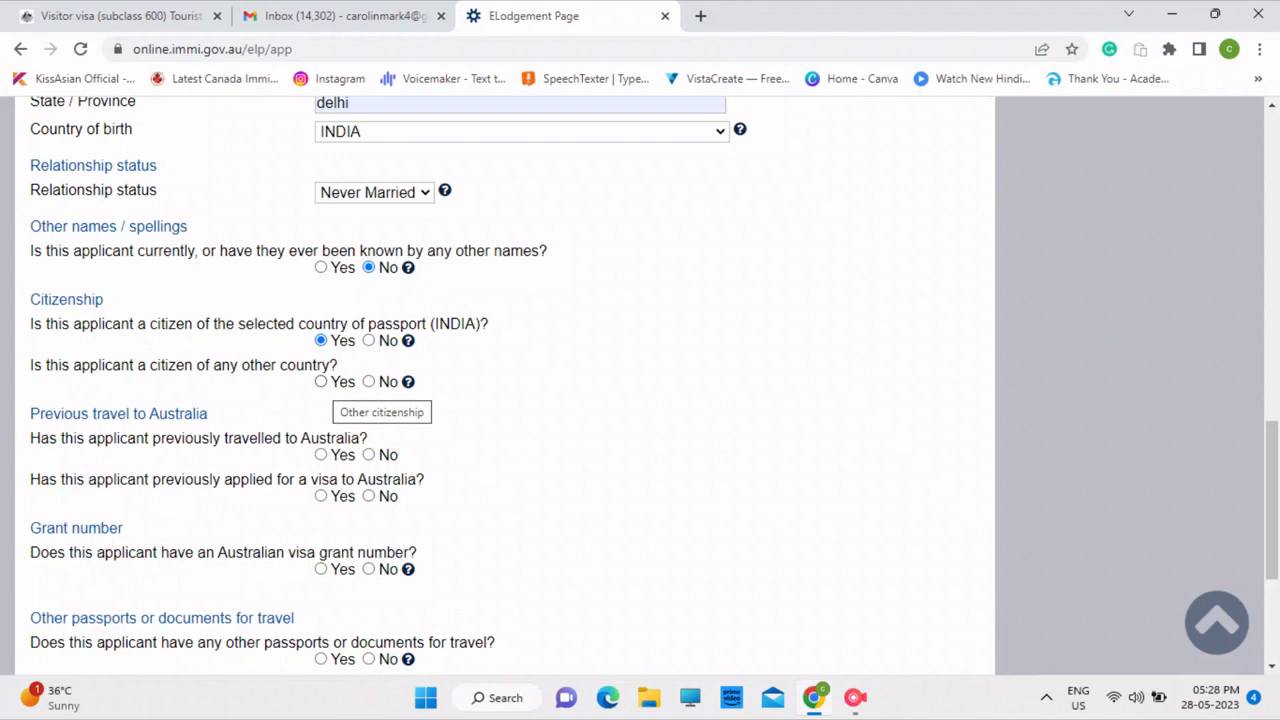
left_click(368, 381)
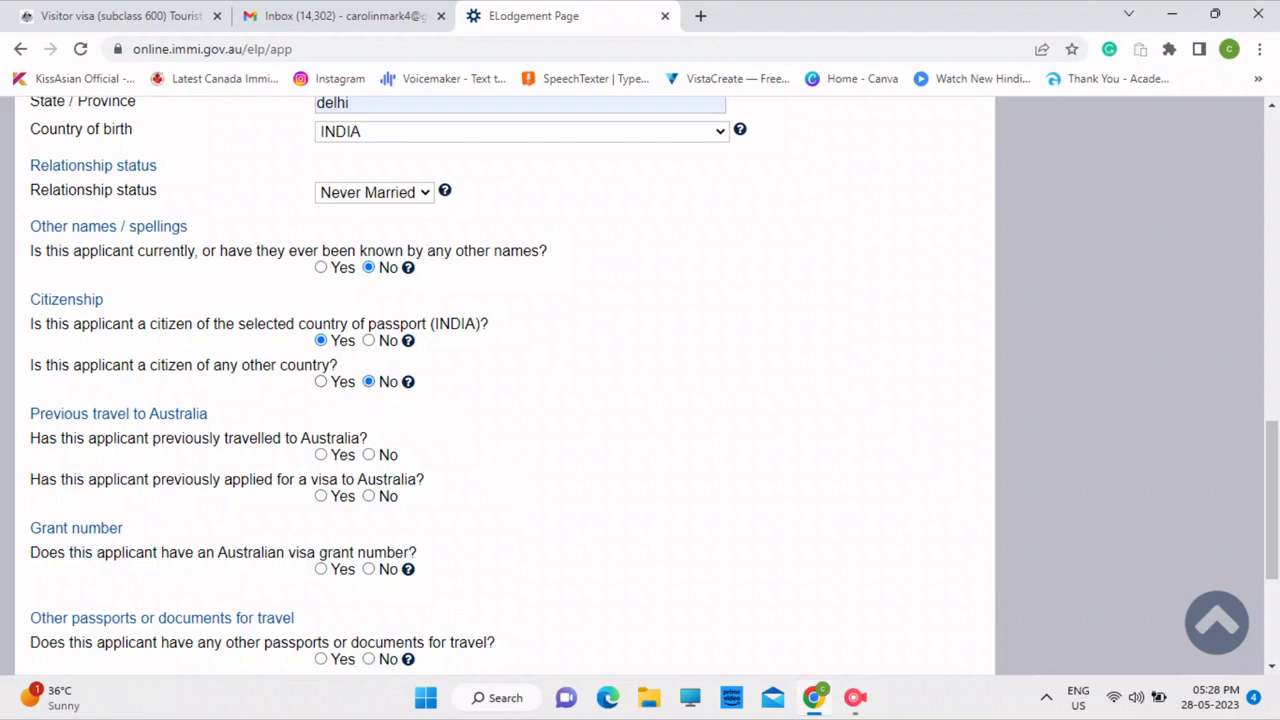
Step: Answer No to having previously travelled to Australia and No to having previously applied for an Australian visa
scroll(500, 390, "down", 2)
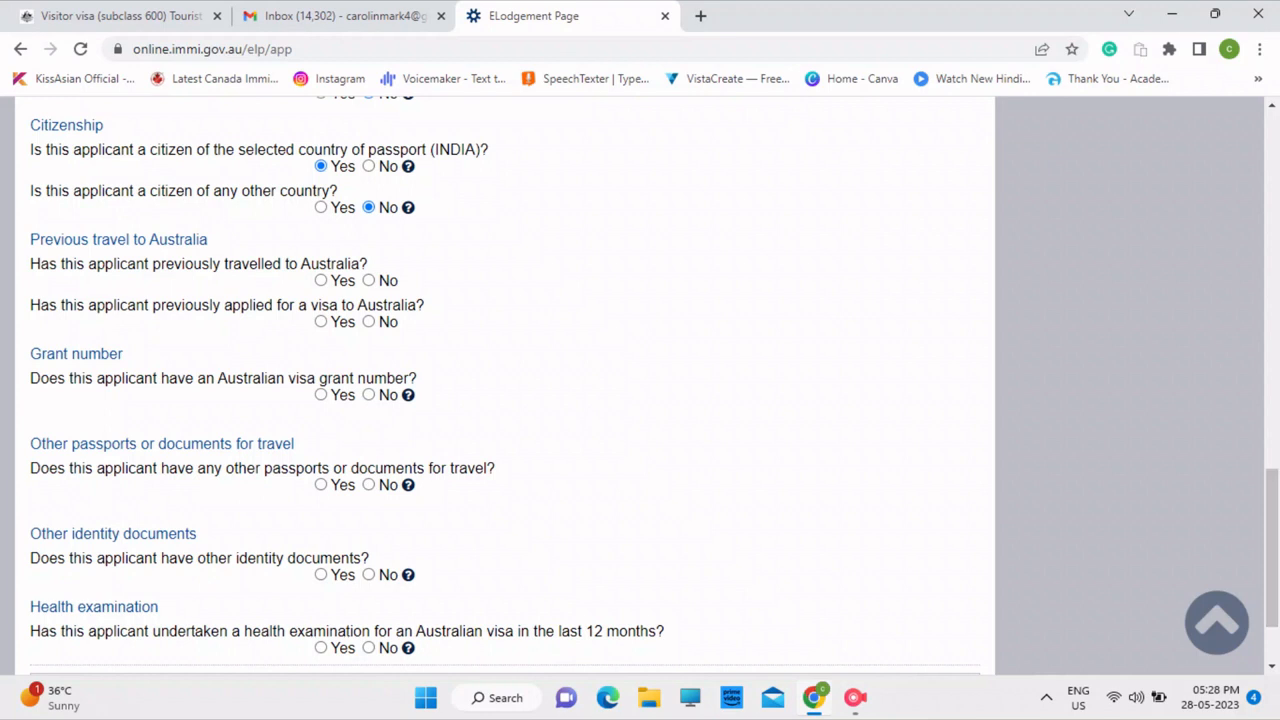
left_click(369, 281)
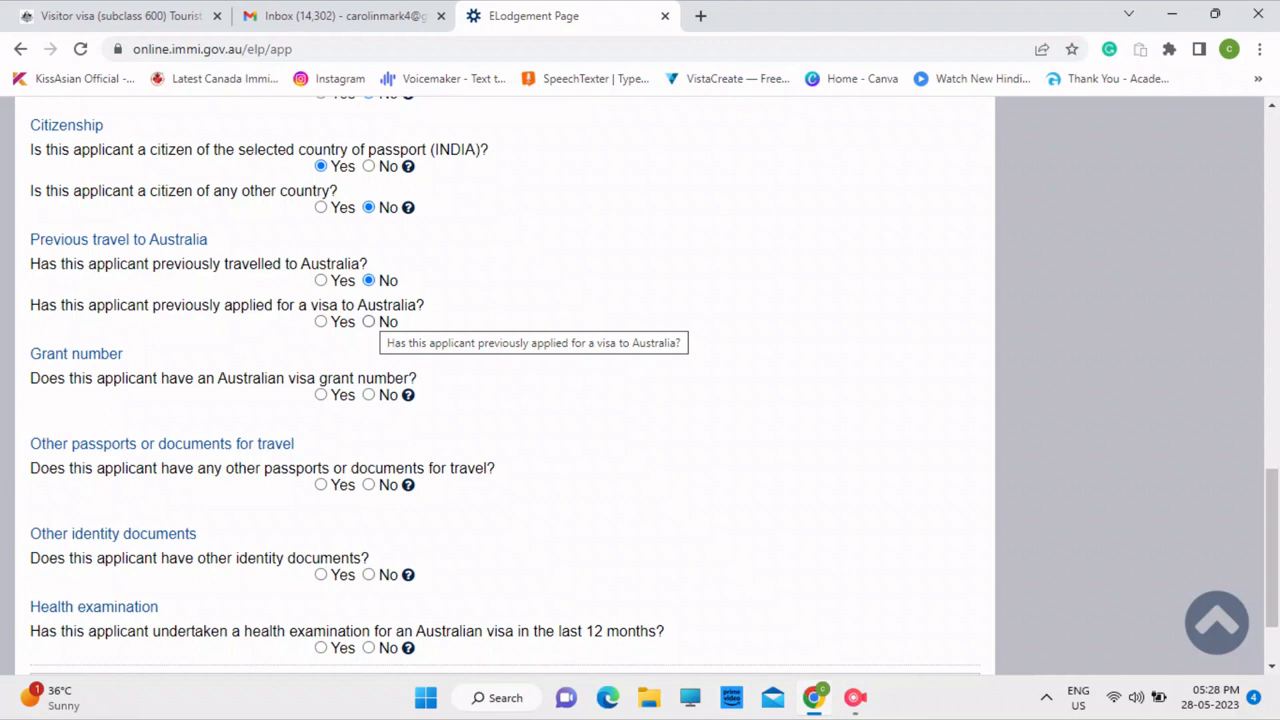
left_click(369, 321)
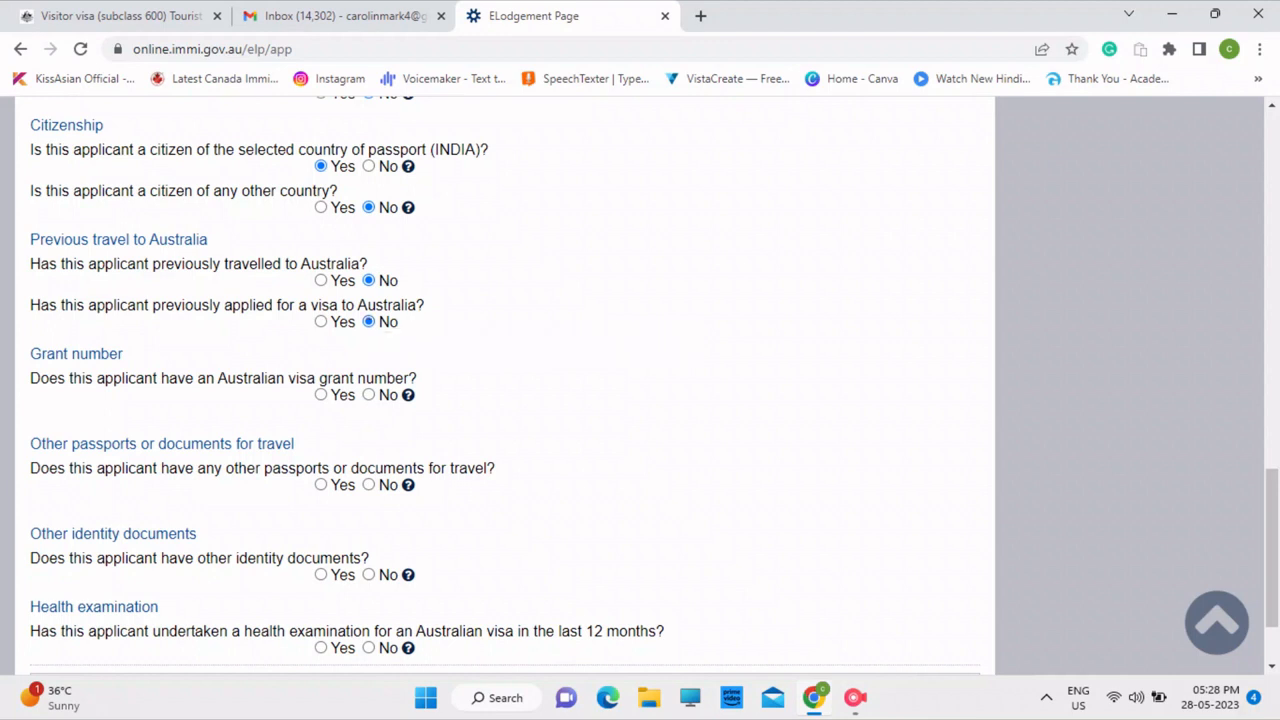
Step: Answer No to the grant number, other passports, other identity documents and health examination questions, and continue to the next page
left_click(369, 395)
left_click(369, 485)
scroll(500, 400, "down", 2)
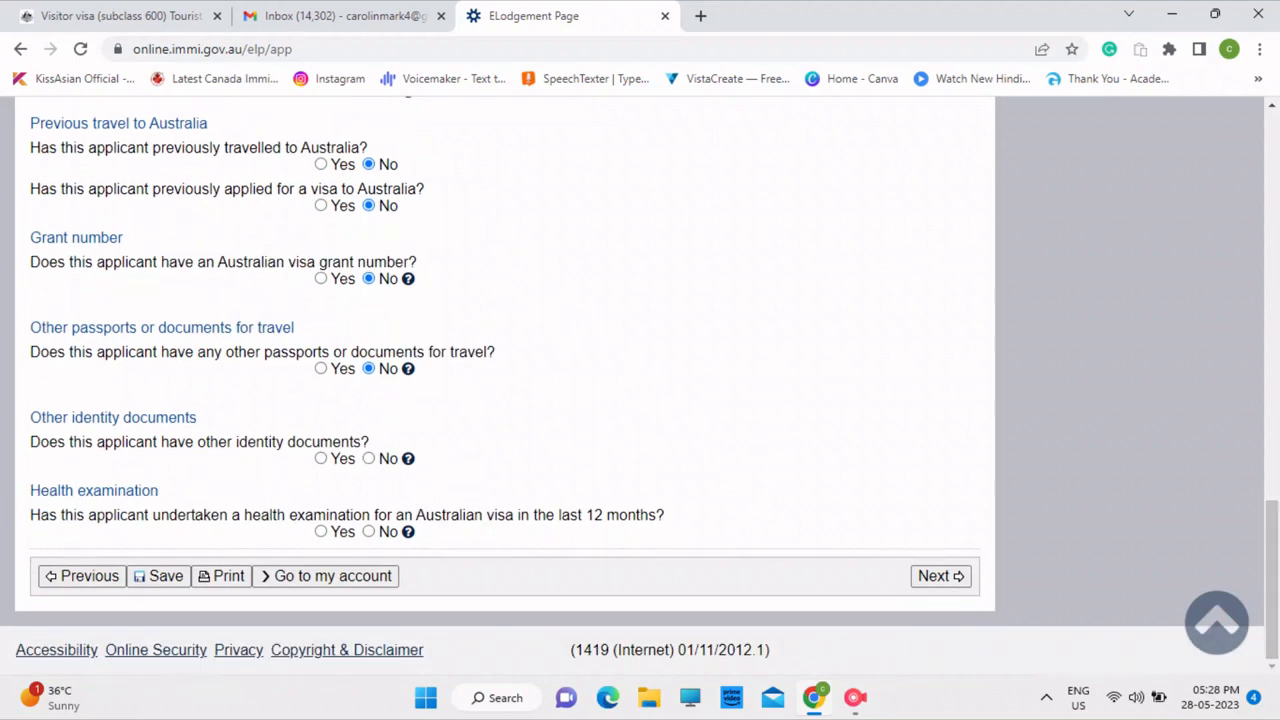
left_click(369, 459)
left_click(369, 532)
left_click(940, 576)
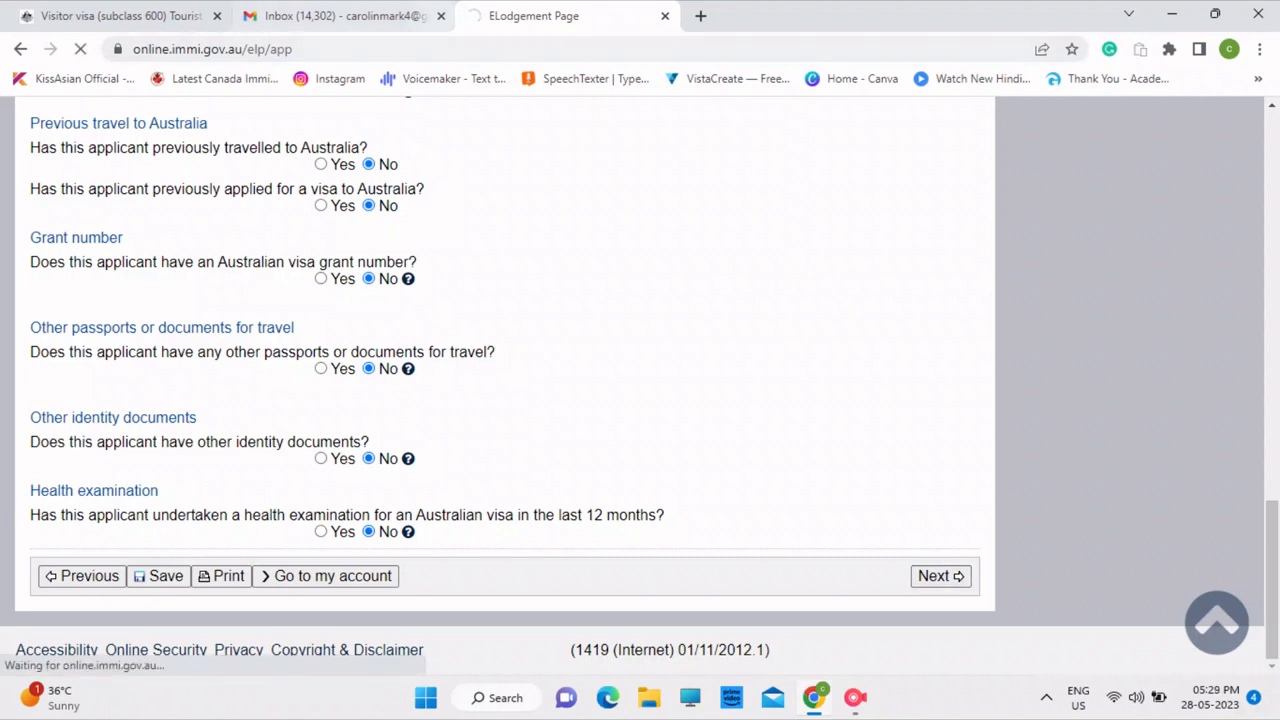
Step: Close the Gmail inbox browser tab
left_click(441, 16)
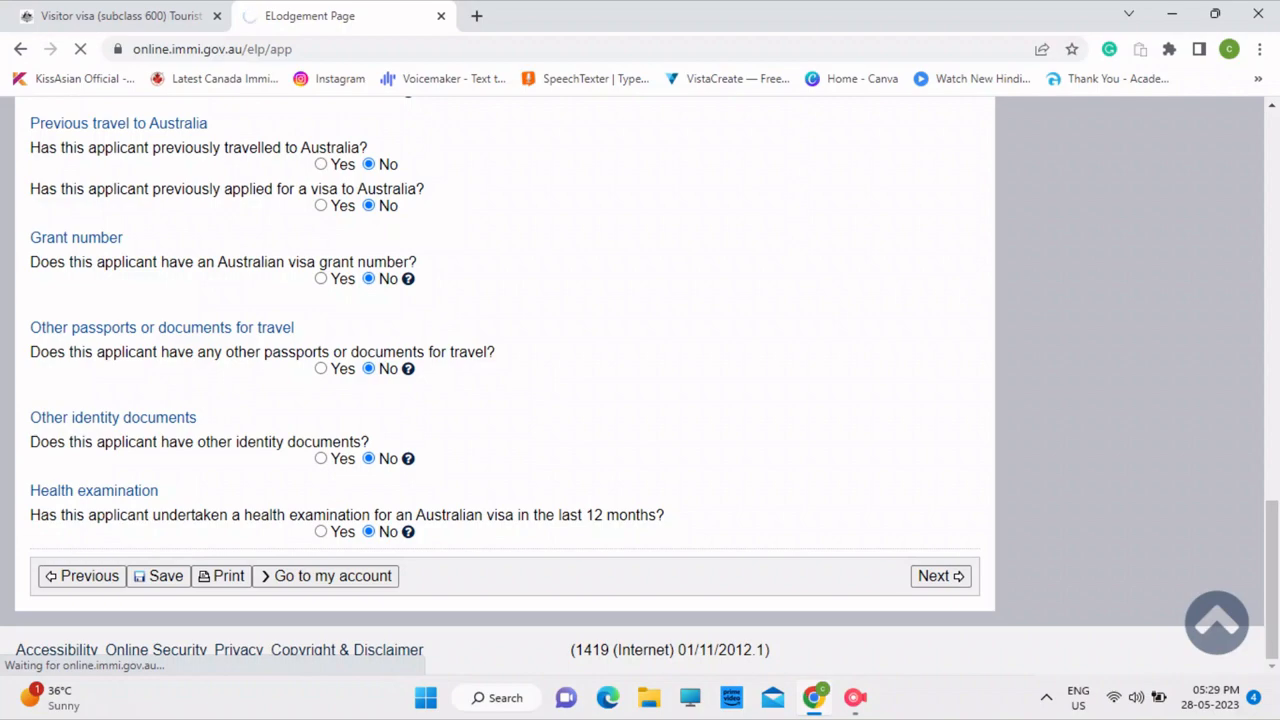
left_click_drag(1272, 580, 1272, 263)
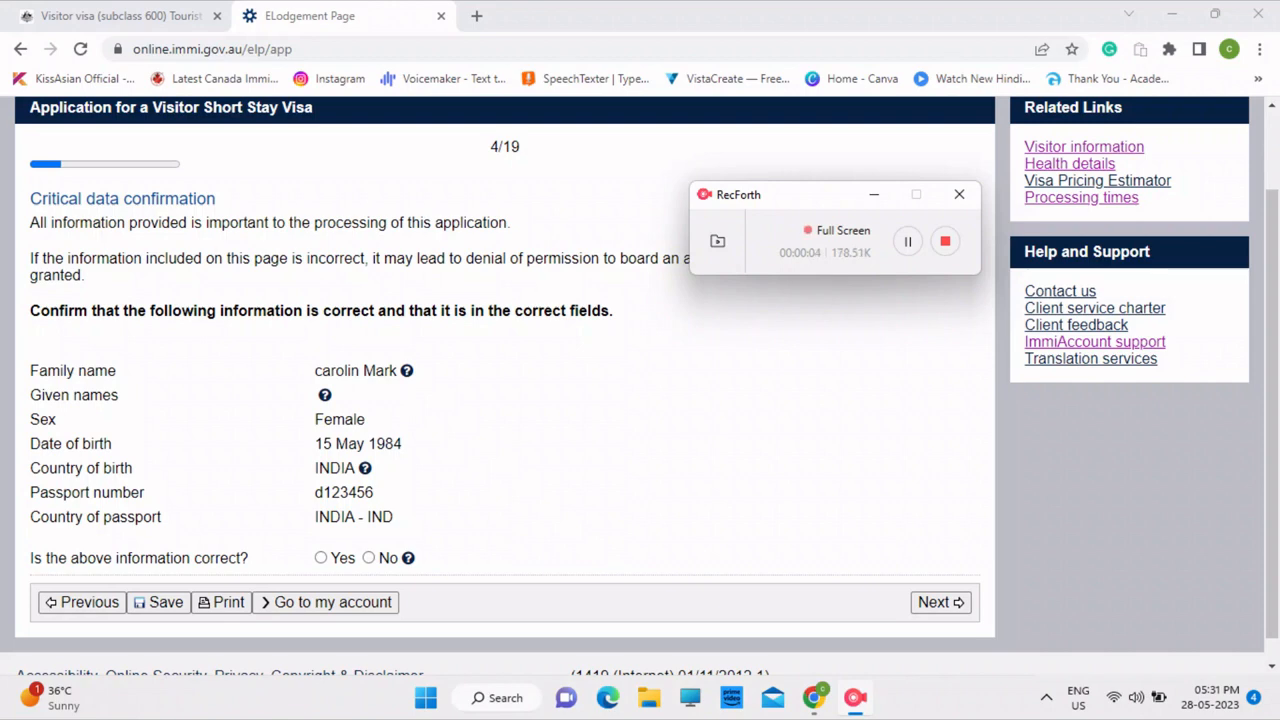
left_click(874, 195)
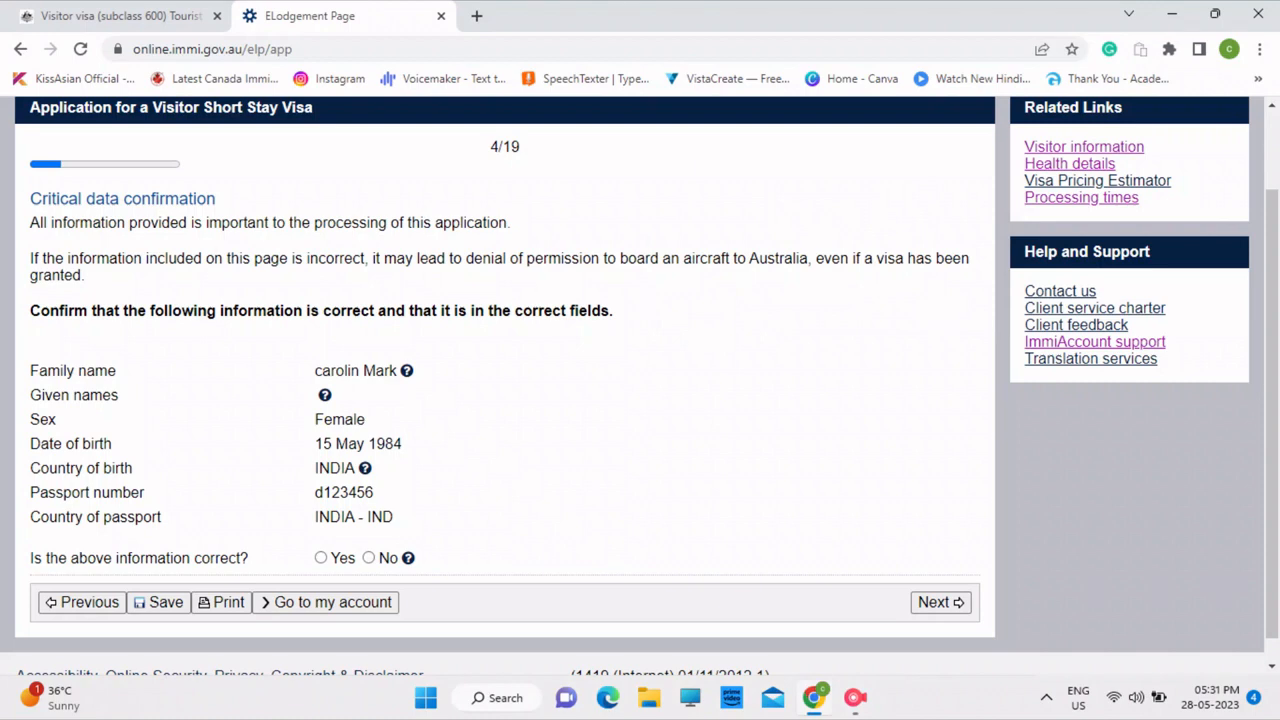
Step: Answer Yes to confirm that the critical data is correct, and continue to the next page
scroll(640, 386, "down", 1)
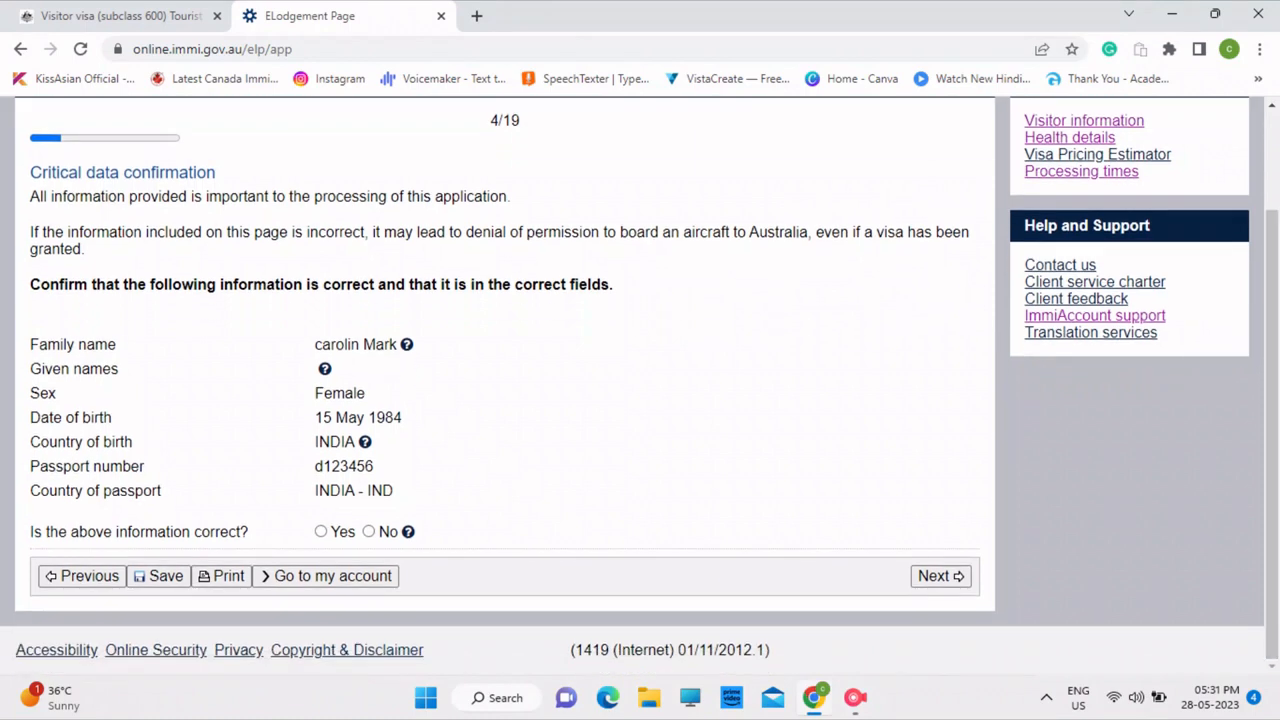
left_click(320, 531)
left_click(940, 575)
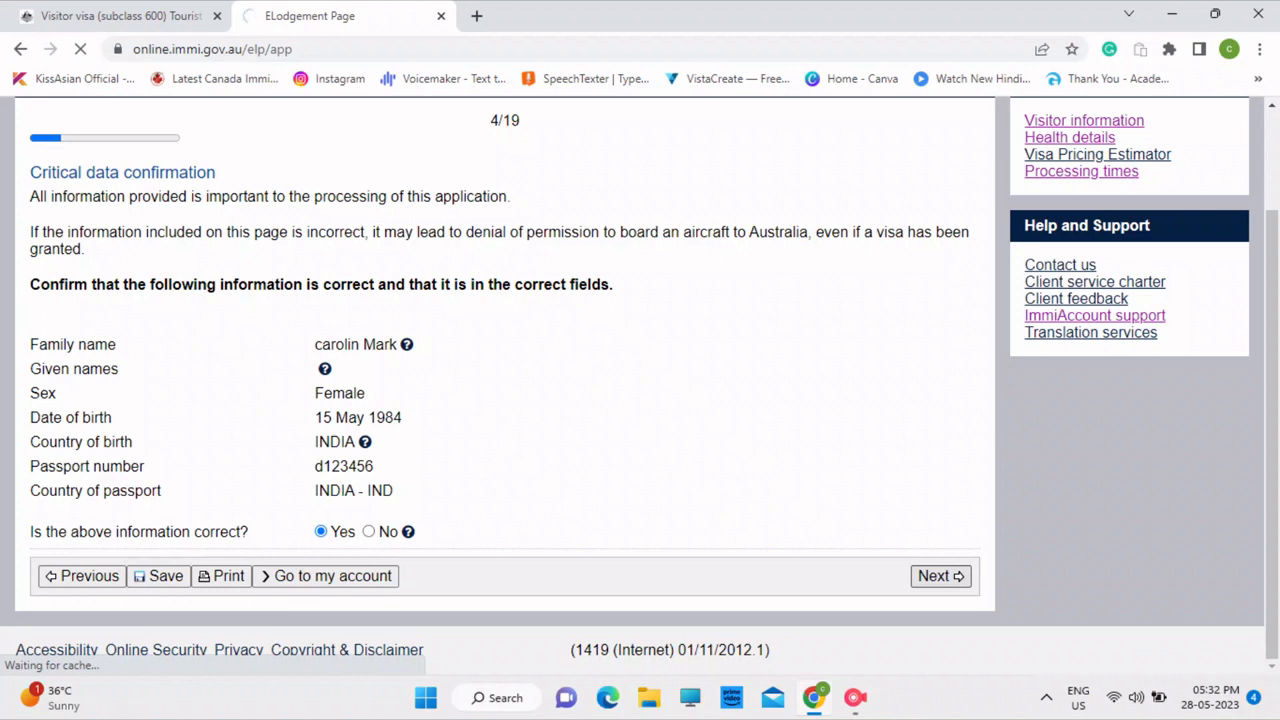
Step: Highlight the application's Transaction Reference Number on the Travelling companions page
left_click(855, 698)
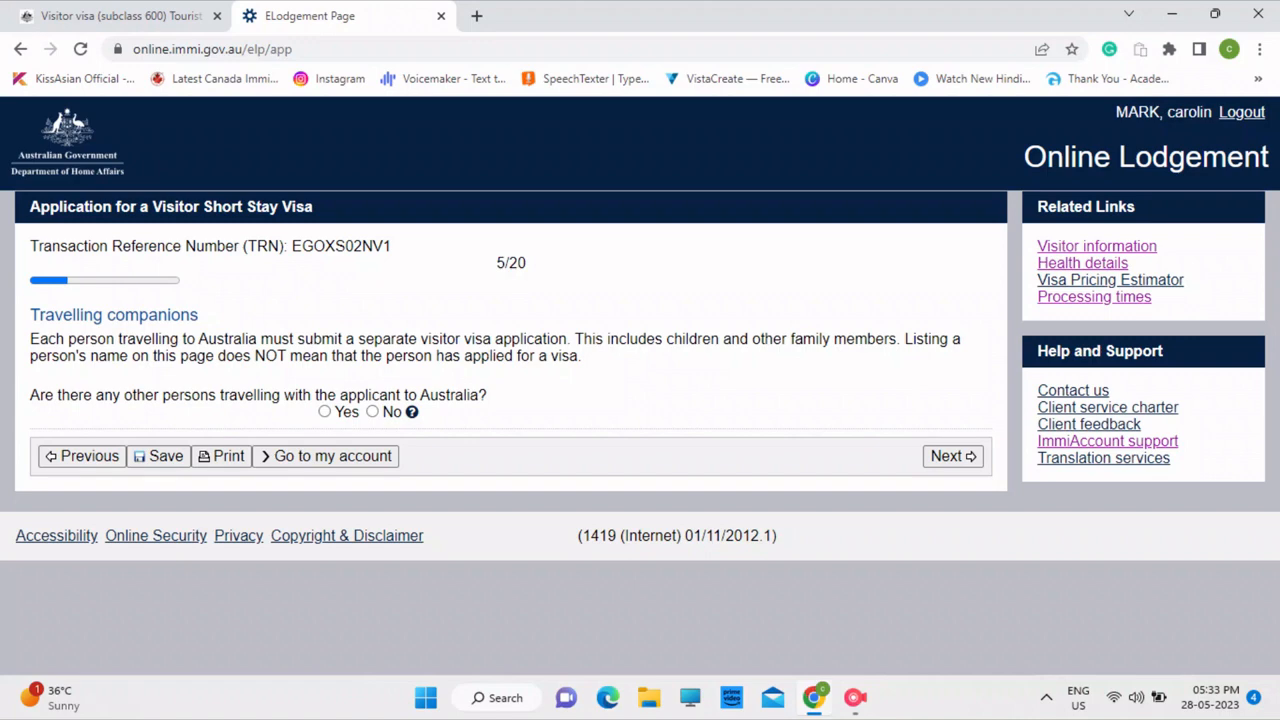
left_click_drag(392, 246, 291, 246)
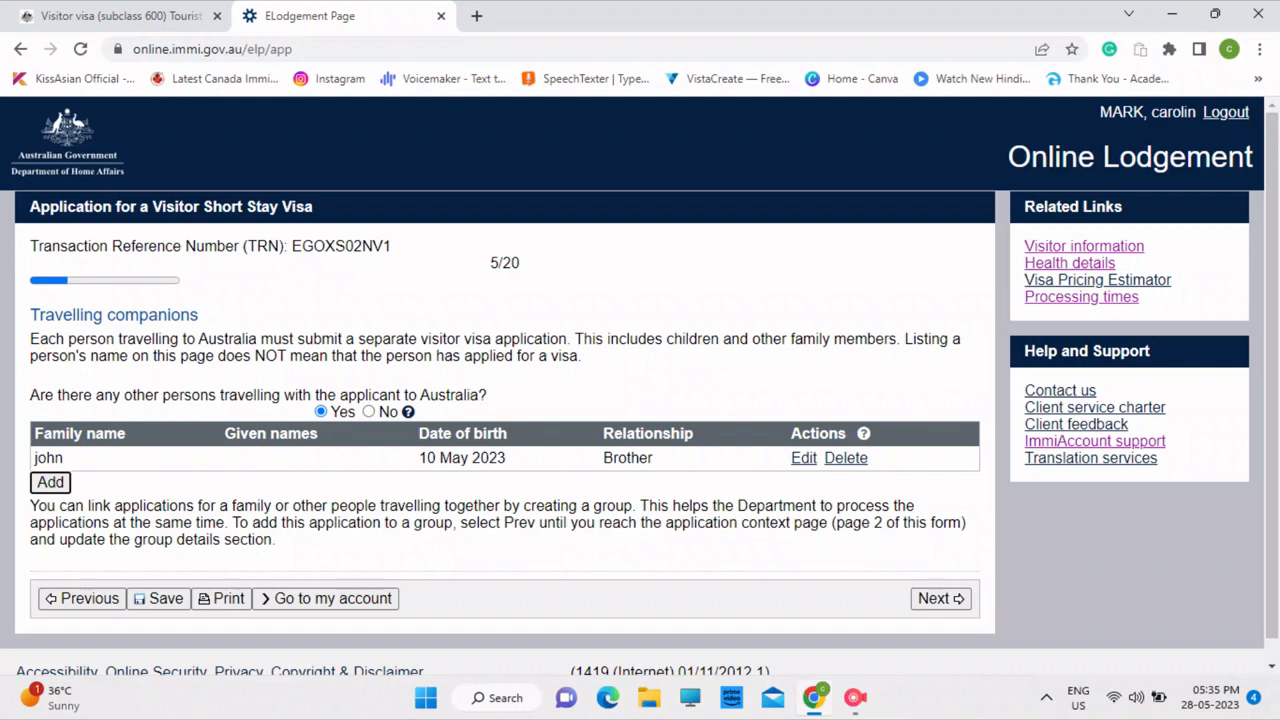
Step: Delete the brother from the travelling companions, and submit the page with No for other persons travelling with the applicant
left_click(846, 458)
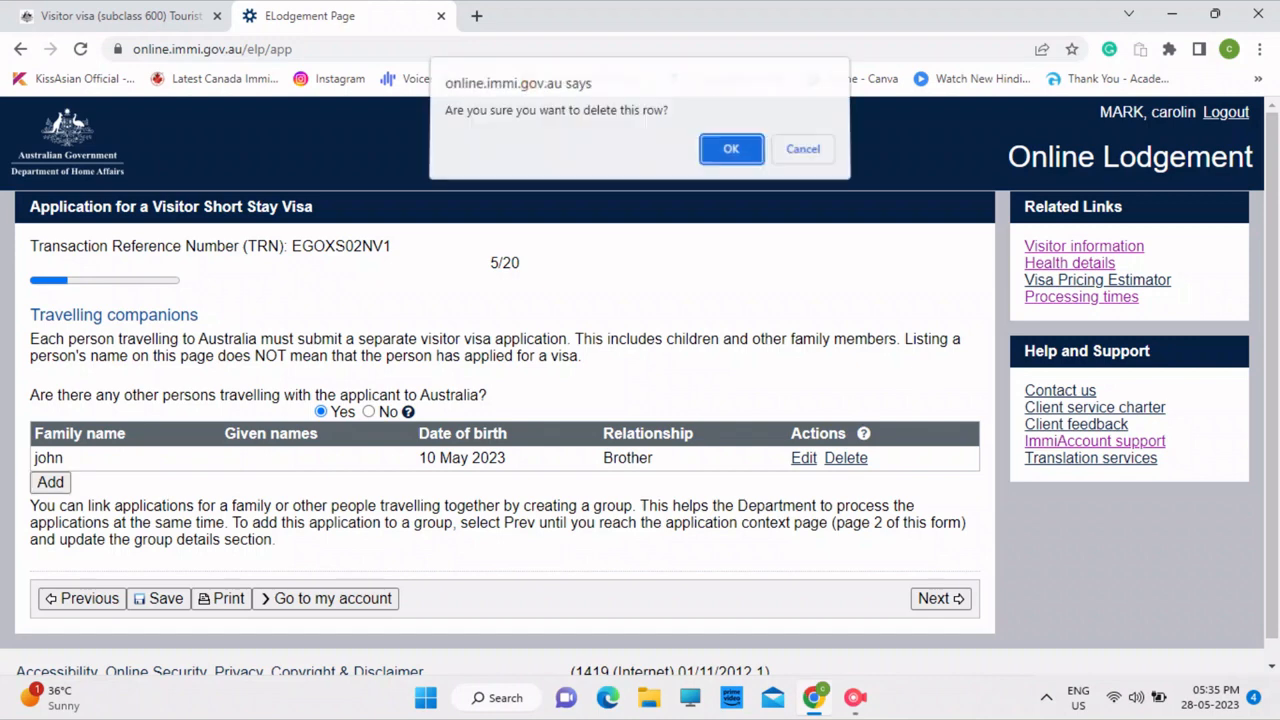
key("Escape")
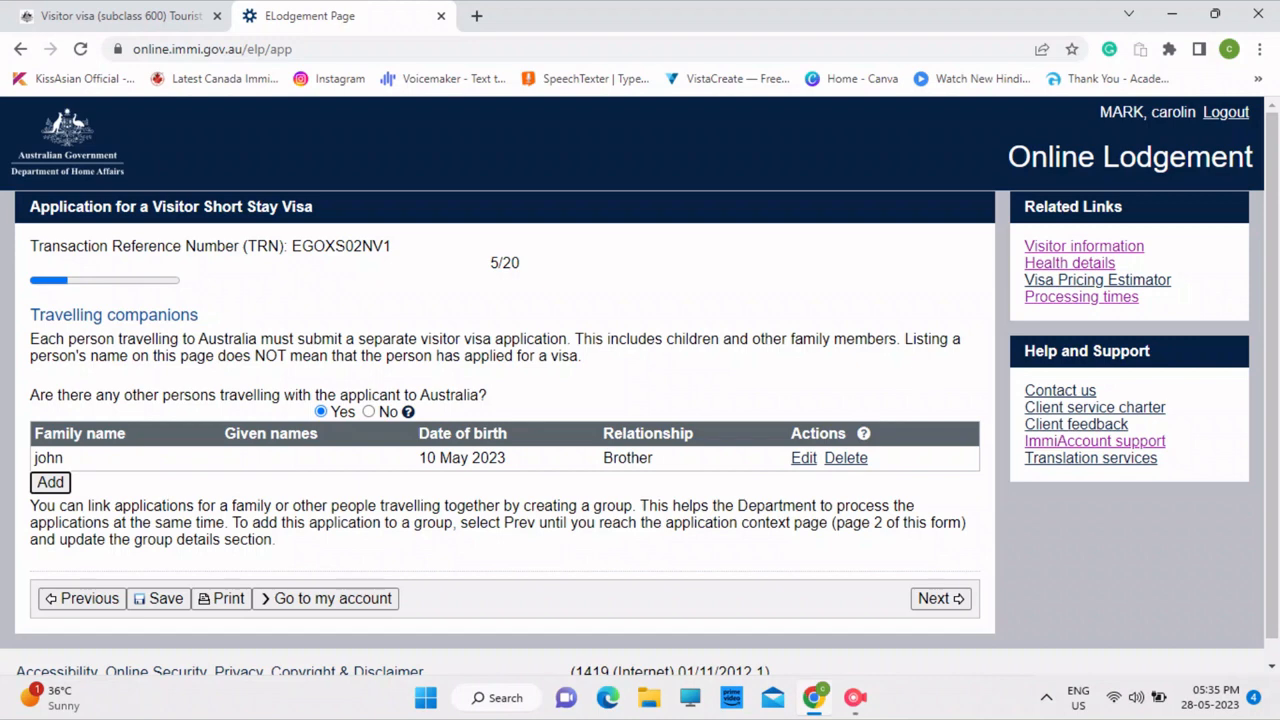
left_click(846, 458)
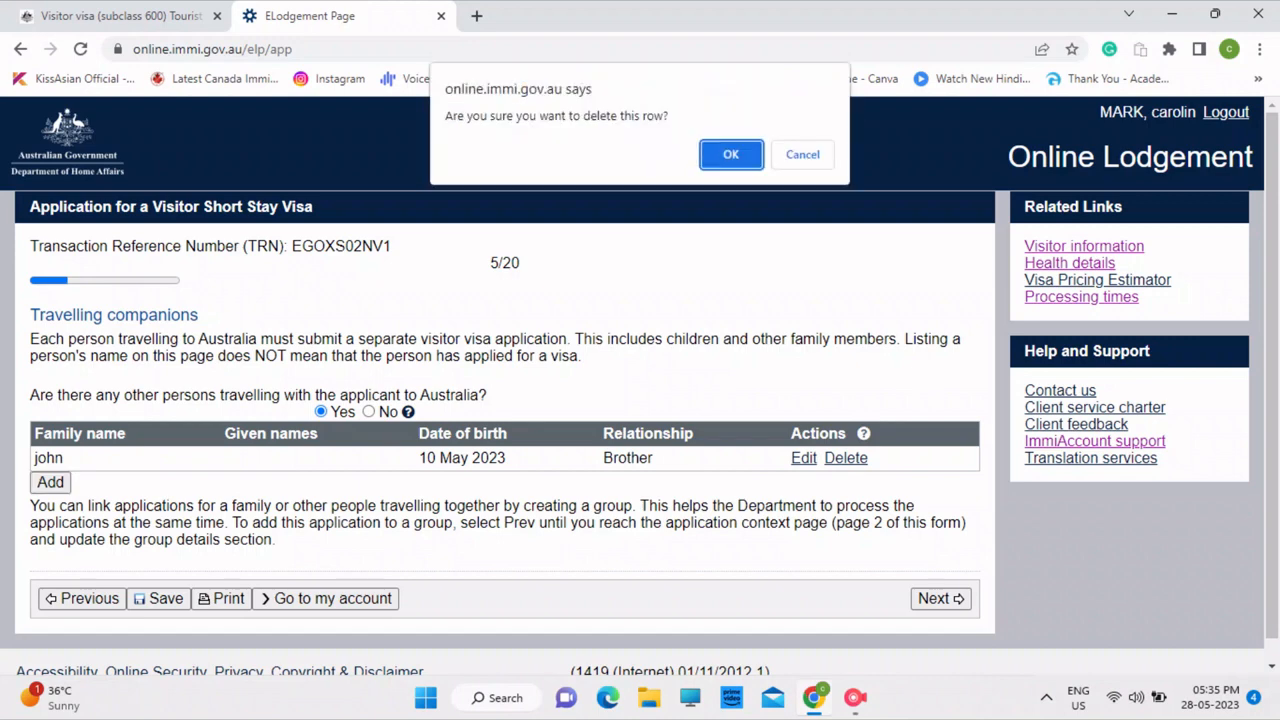
key("Return")
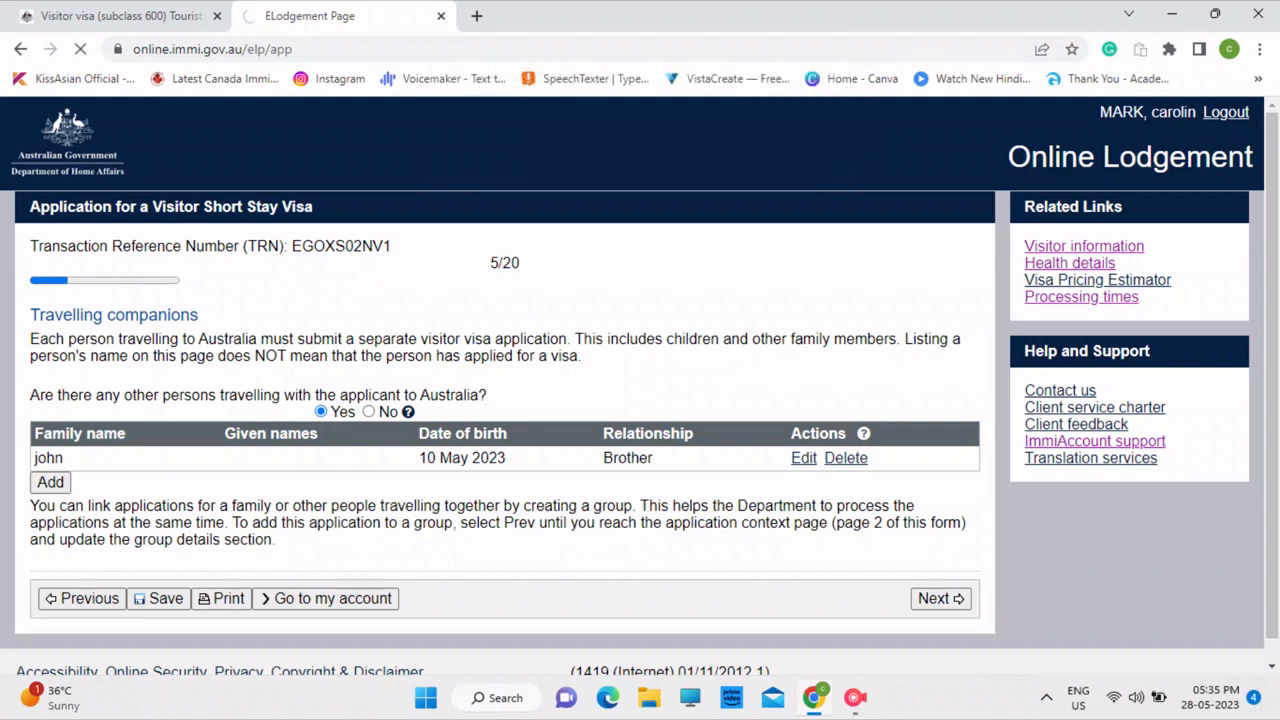
left_click(369, 412)
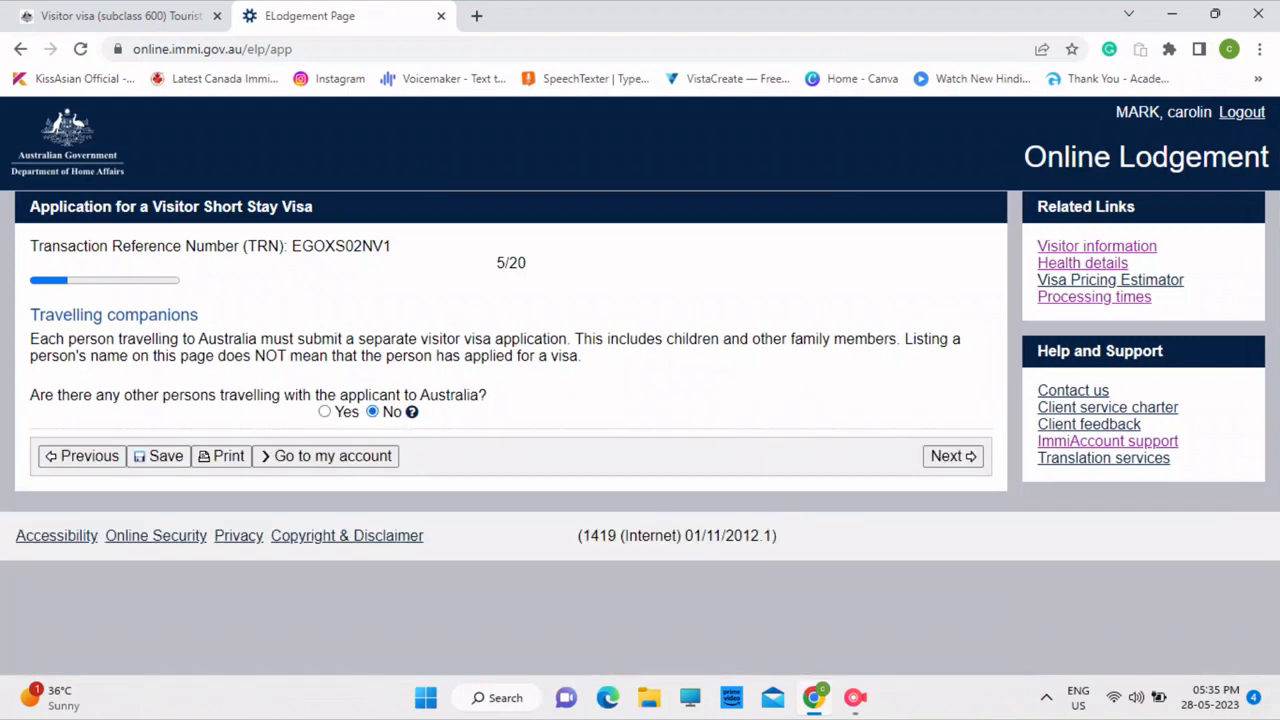
left_click(952, 456)
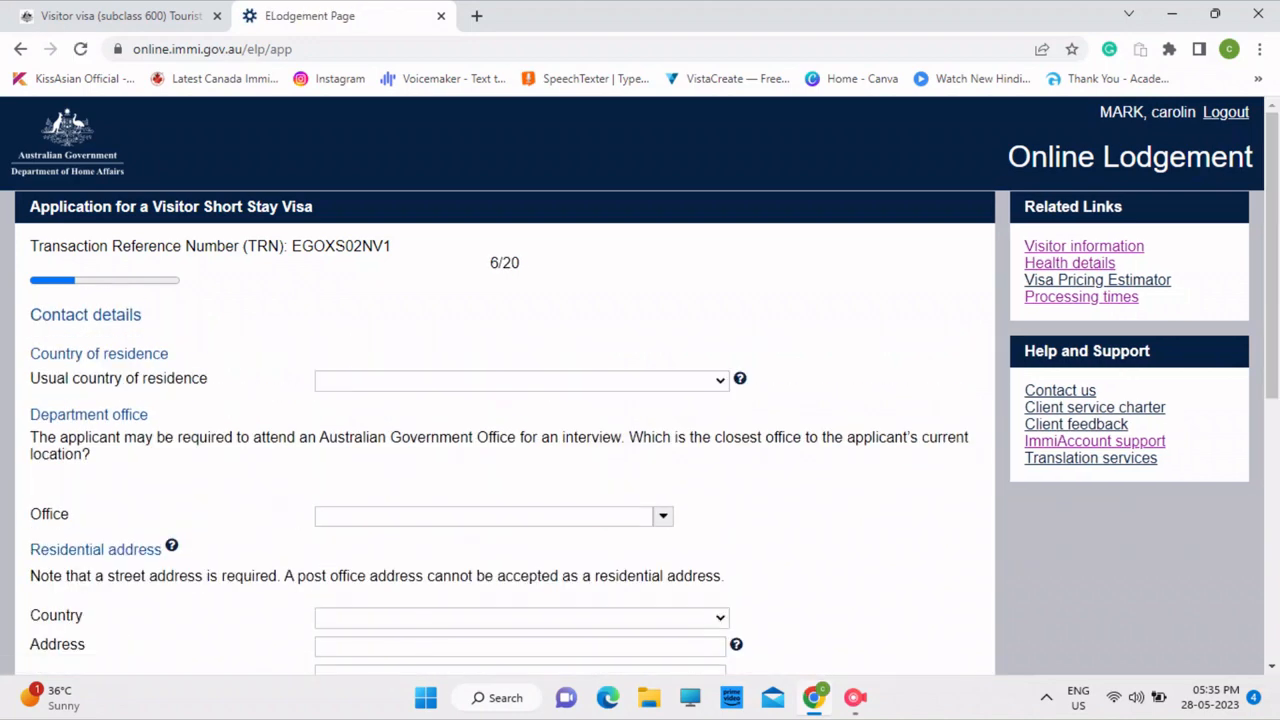
Step: Set the usual country of residence to INDIA and the closest department office to India, New Delhi
left_click(521, 381)
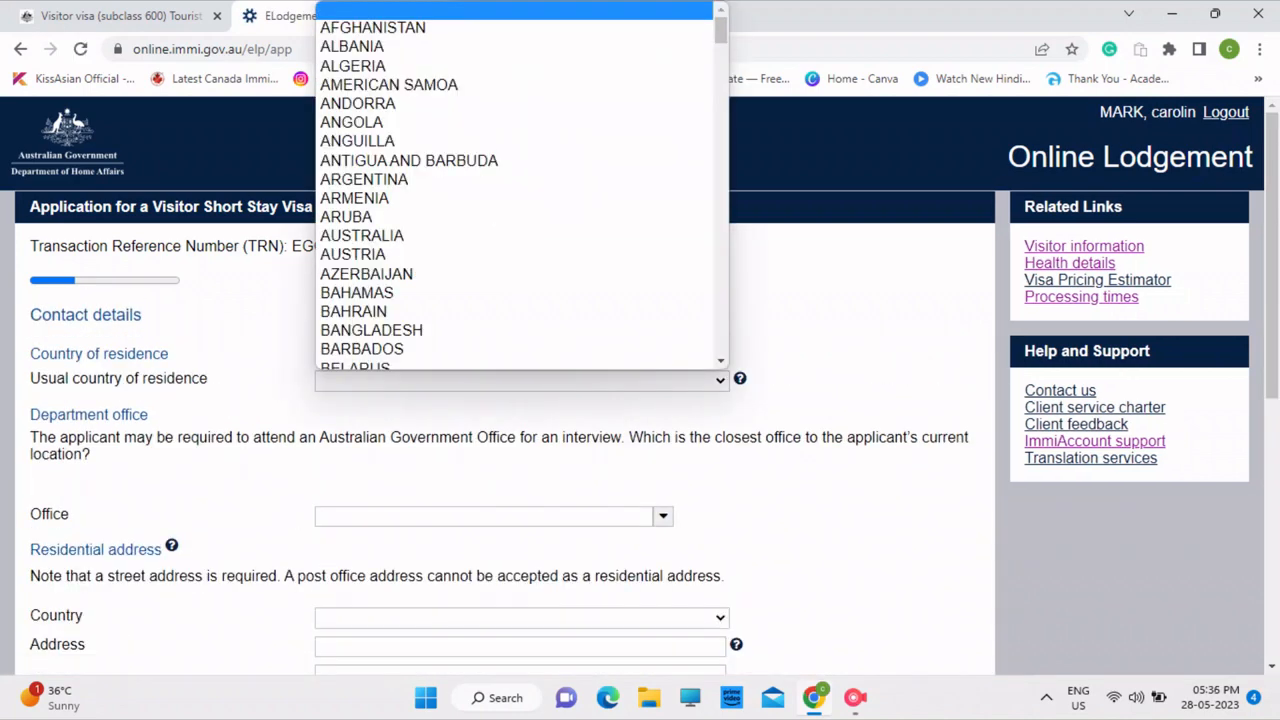
type("in")
key("Return")
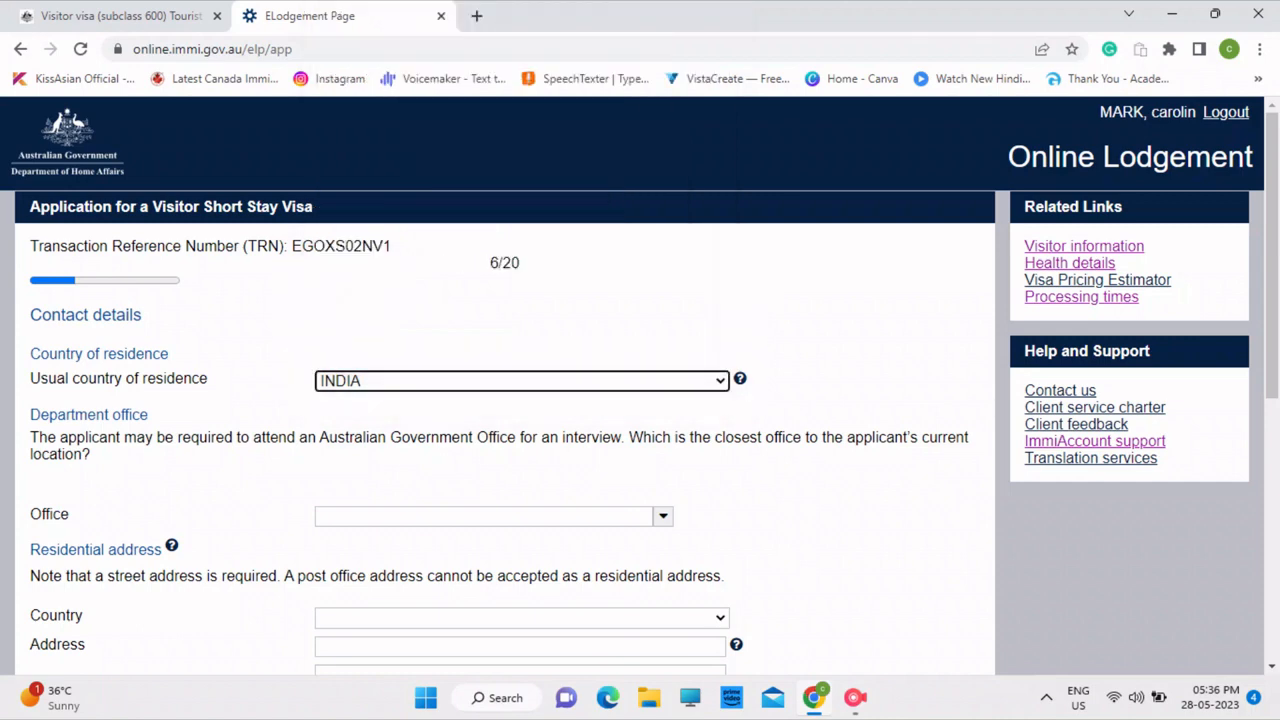
left_click(663, 516)
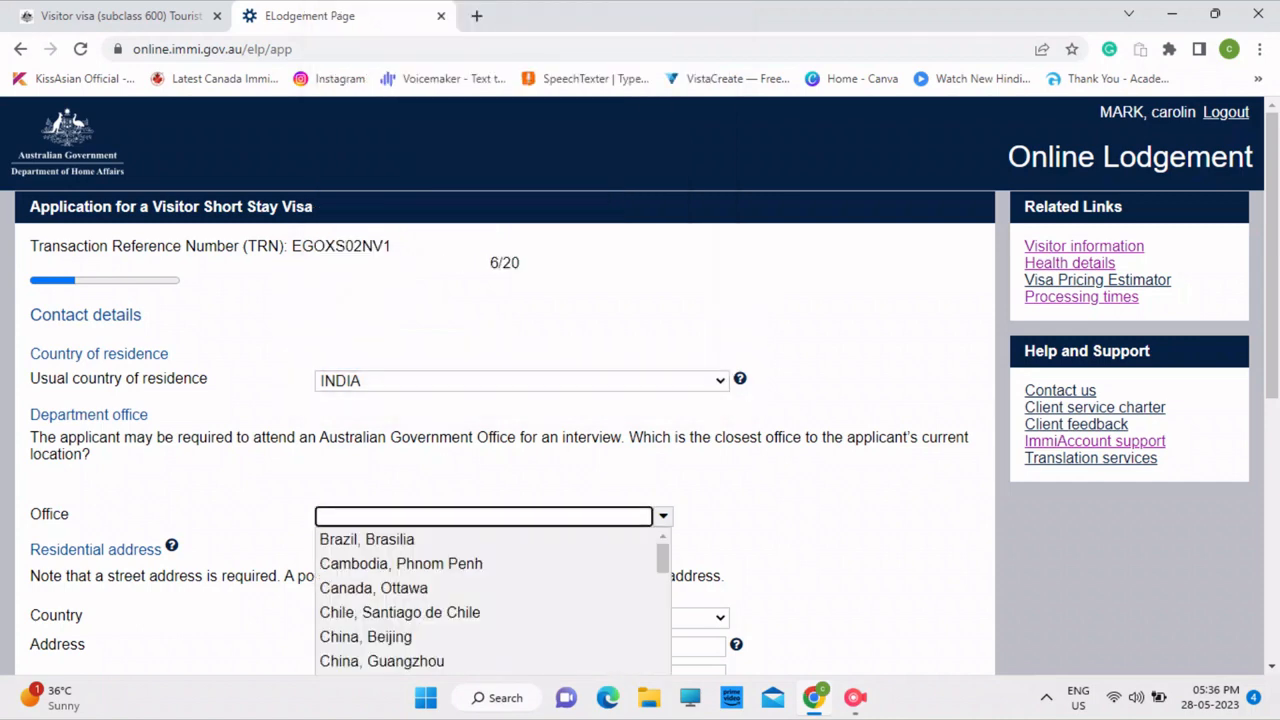
type("de")
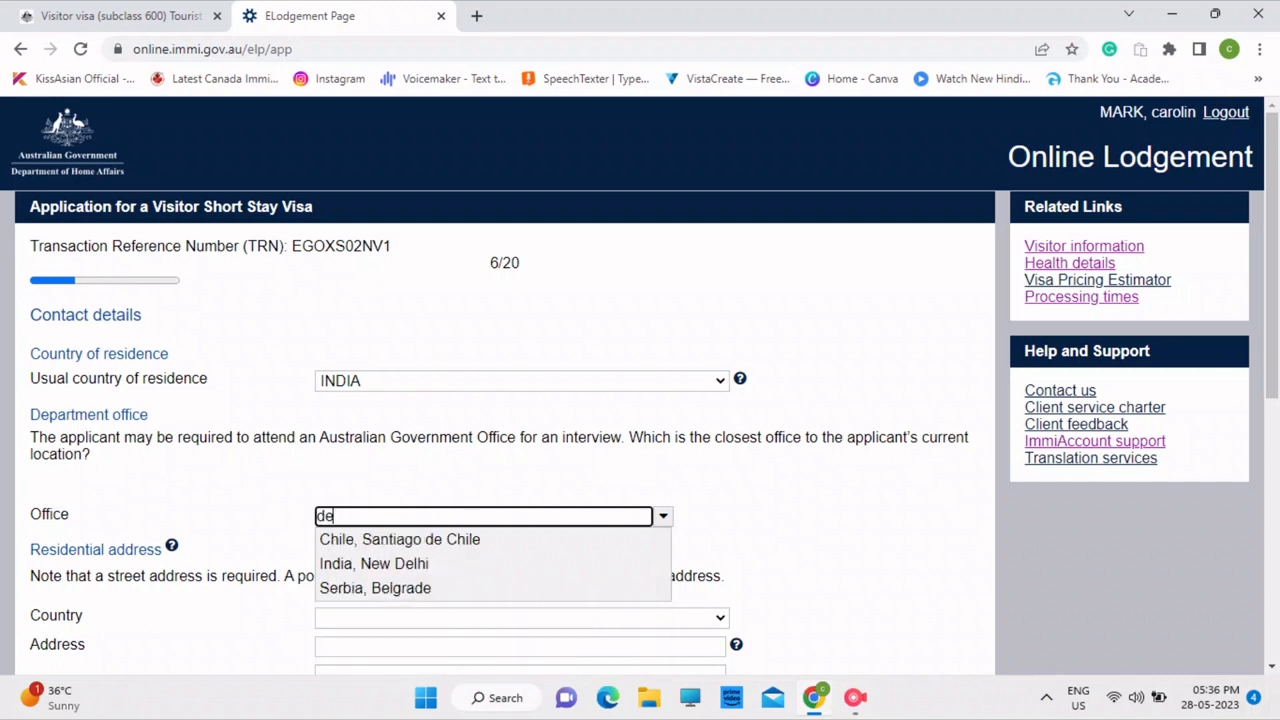
key("Down")
key("Down")
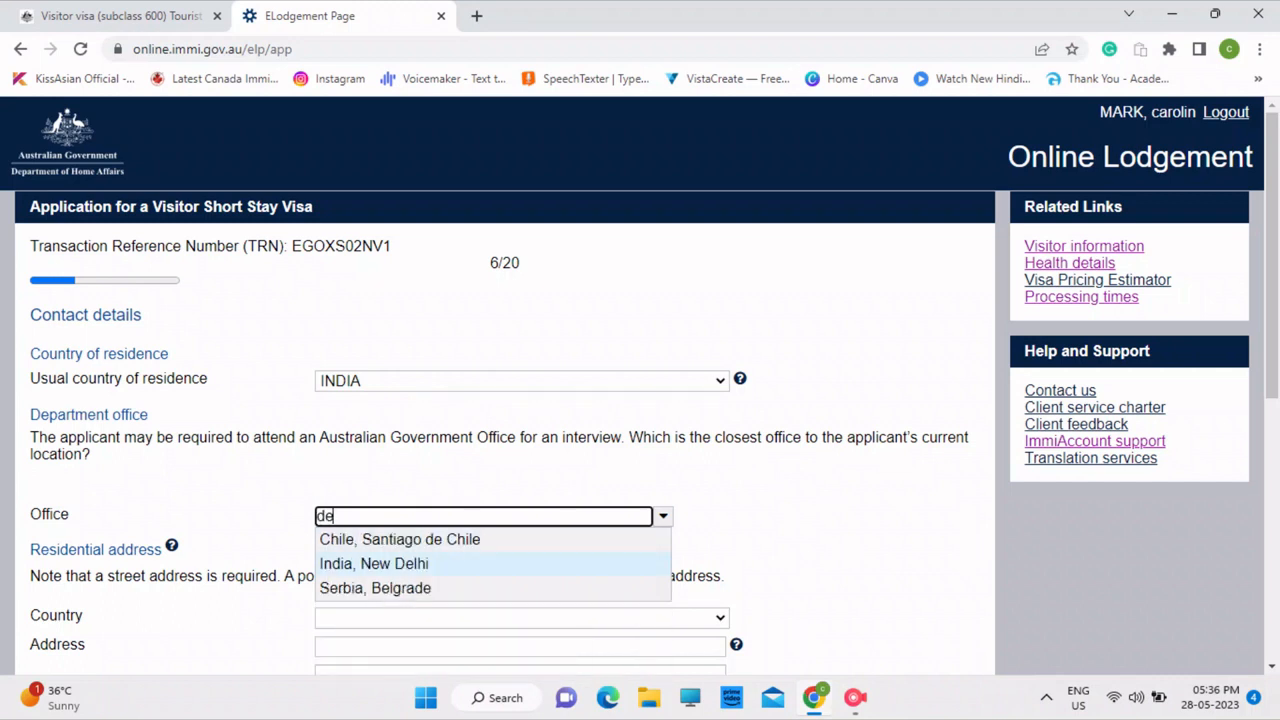
key("Return")
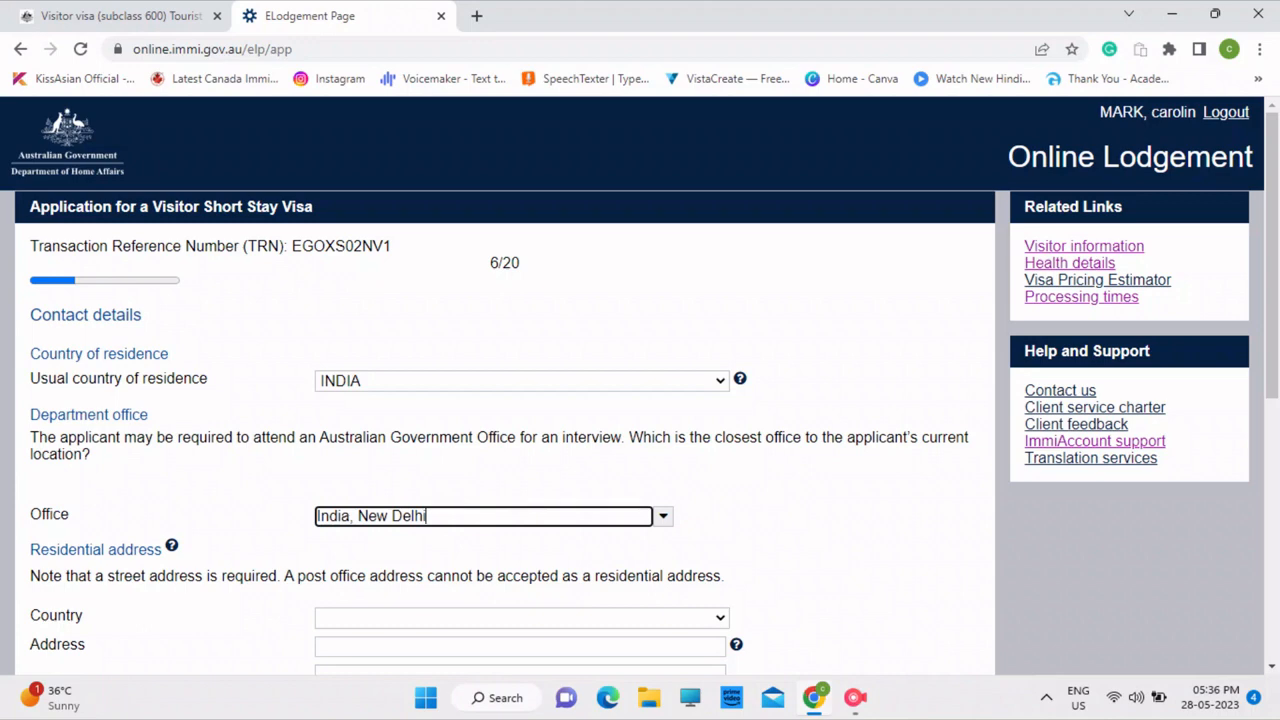
Step: Set the country of the residential address to INDIA
left_click(522, 618)
scroll(640, 386, "down", 3)
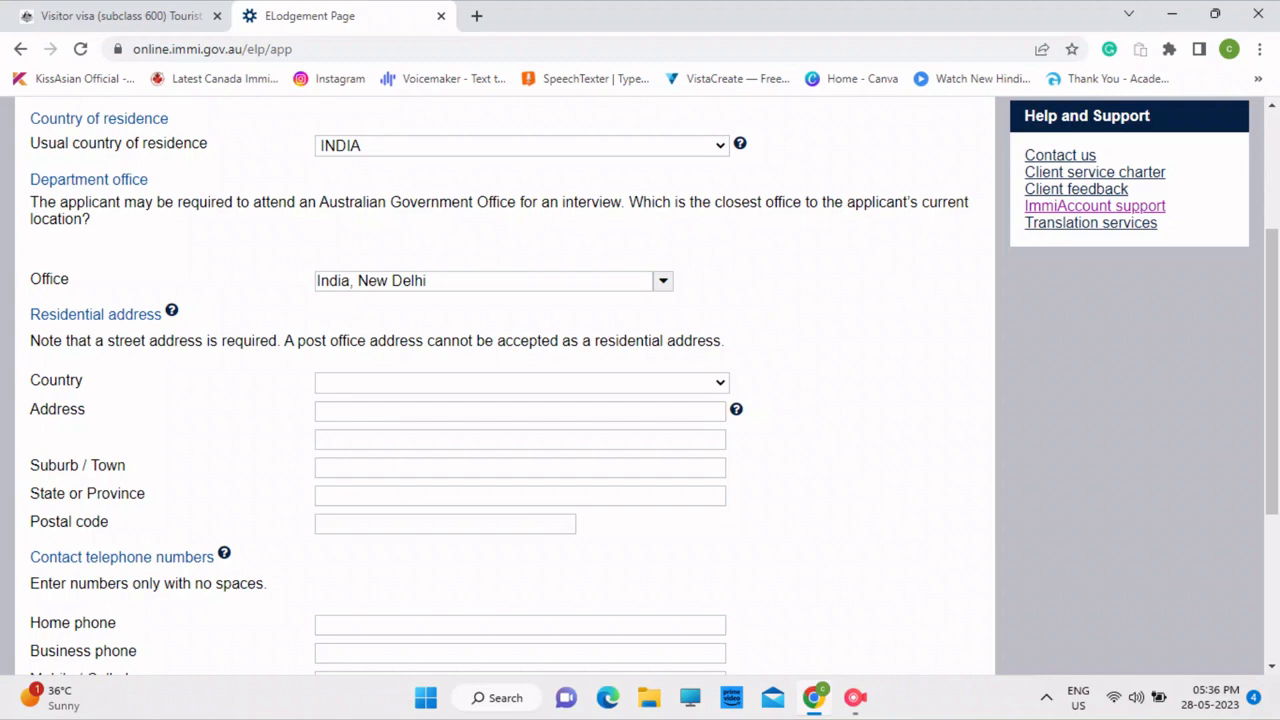
left_click(522, 383)
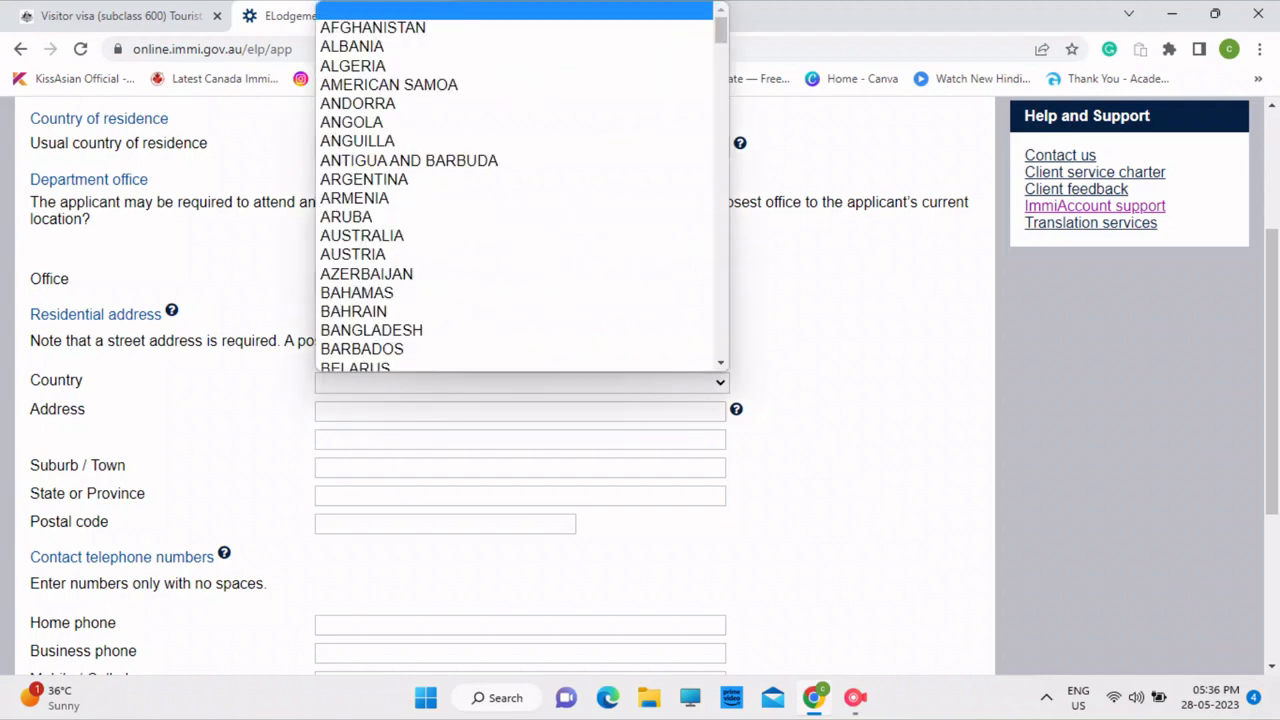
type("india")
key("Return")
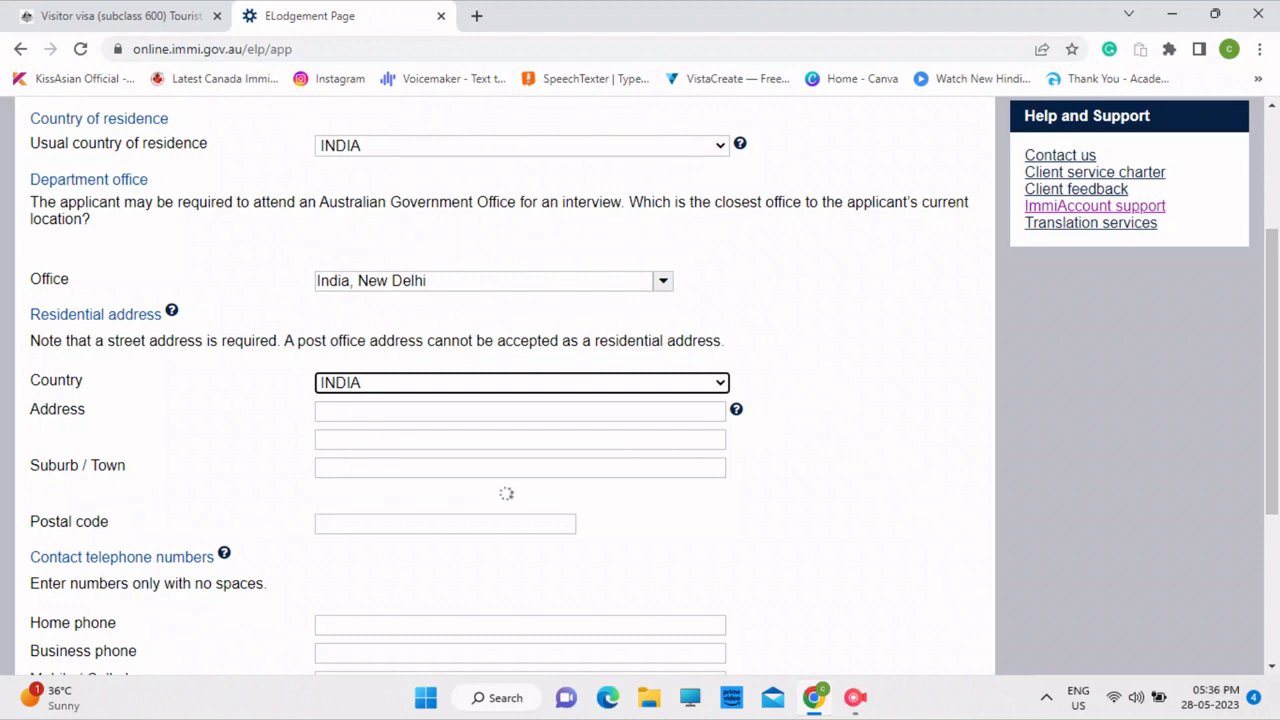
Step: Fill in both street address lines and the suburb or town of the applicant's residential address
left_click(520, 411)
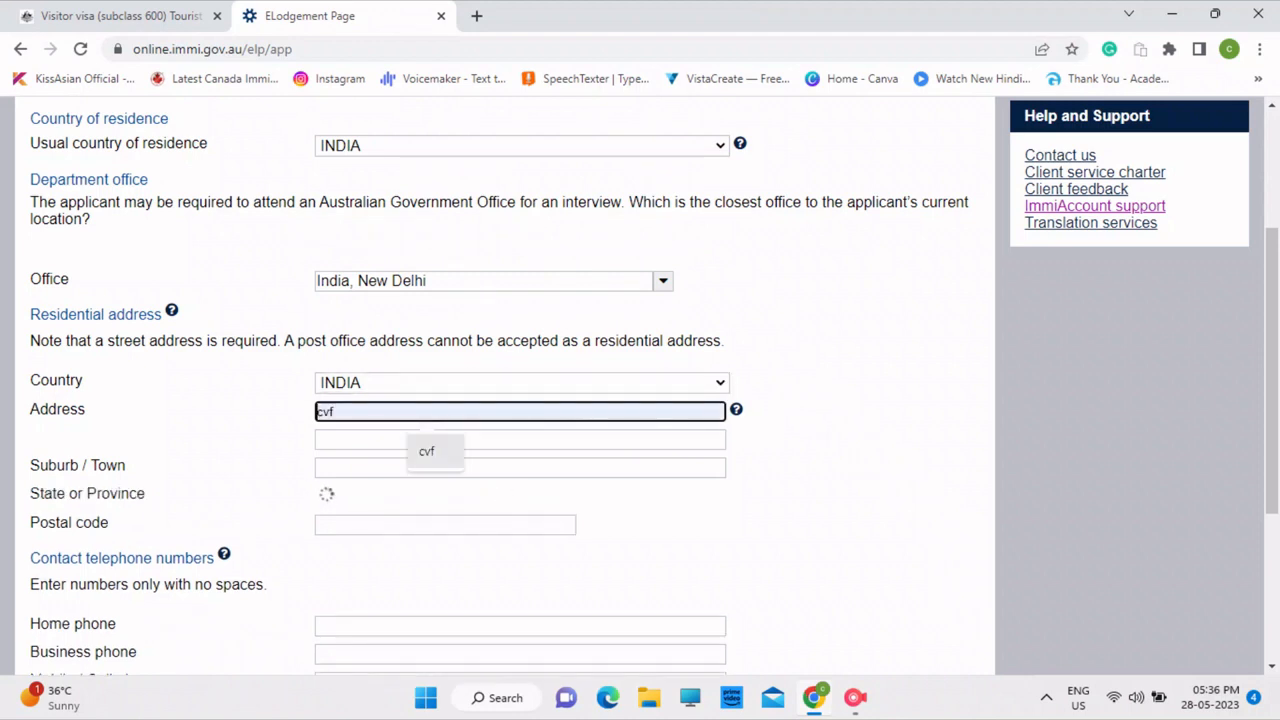
left_click(434, 451)
key("Tab")
type("street4")
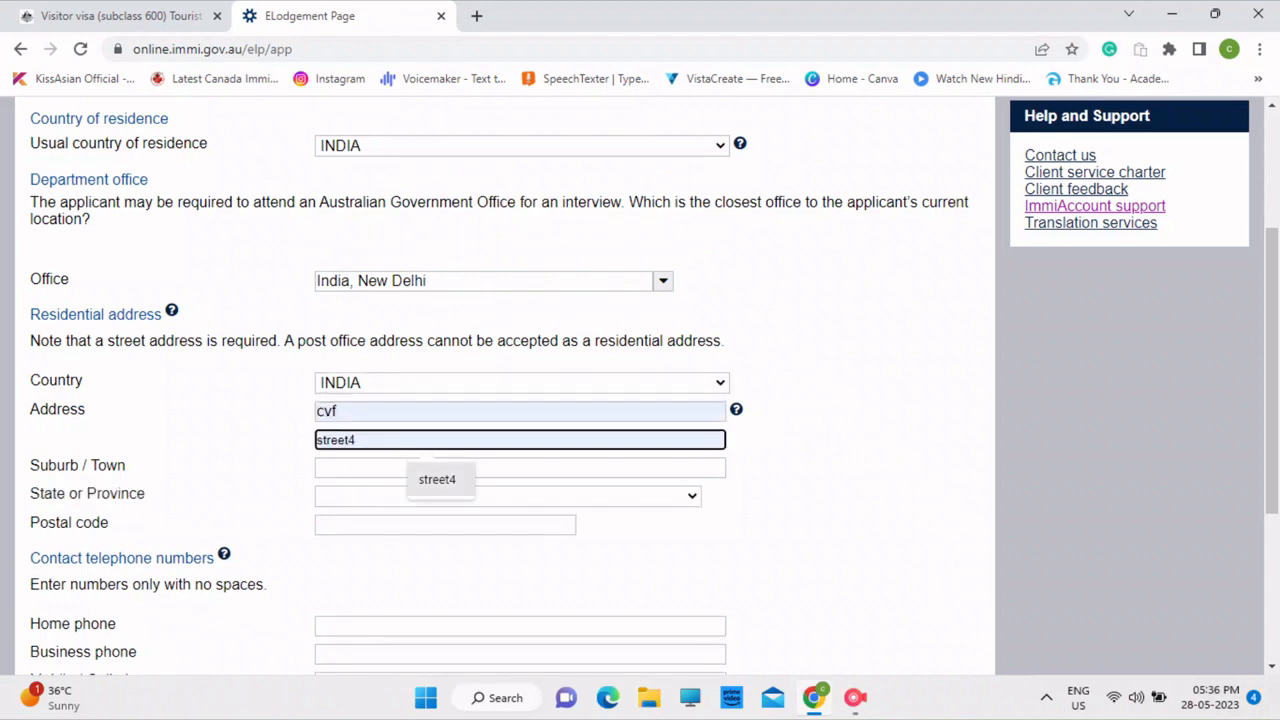
key("Tab")
key("Down")
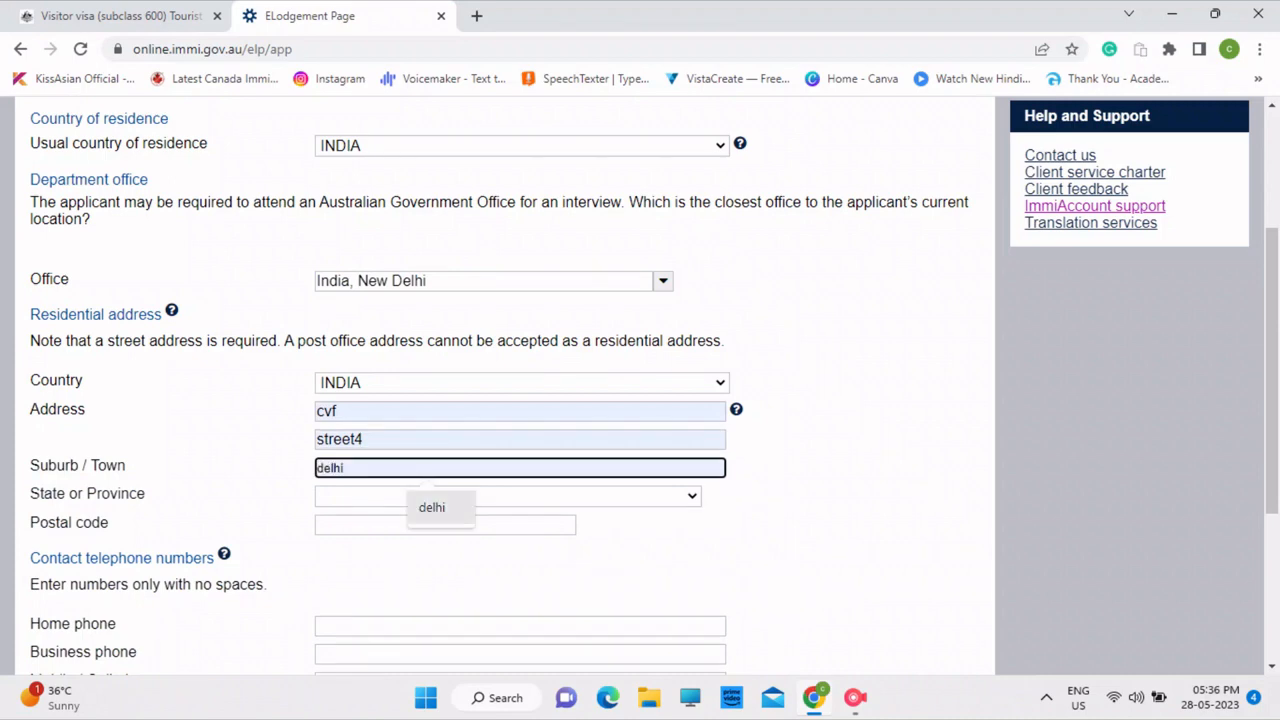
left_click(440, 507)
Step: Set the residential address's state to DELHI and enter its postal code
left_click(508, 496)
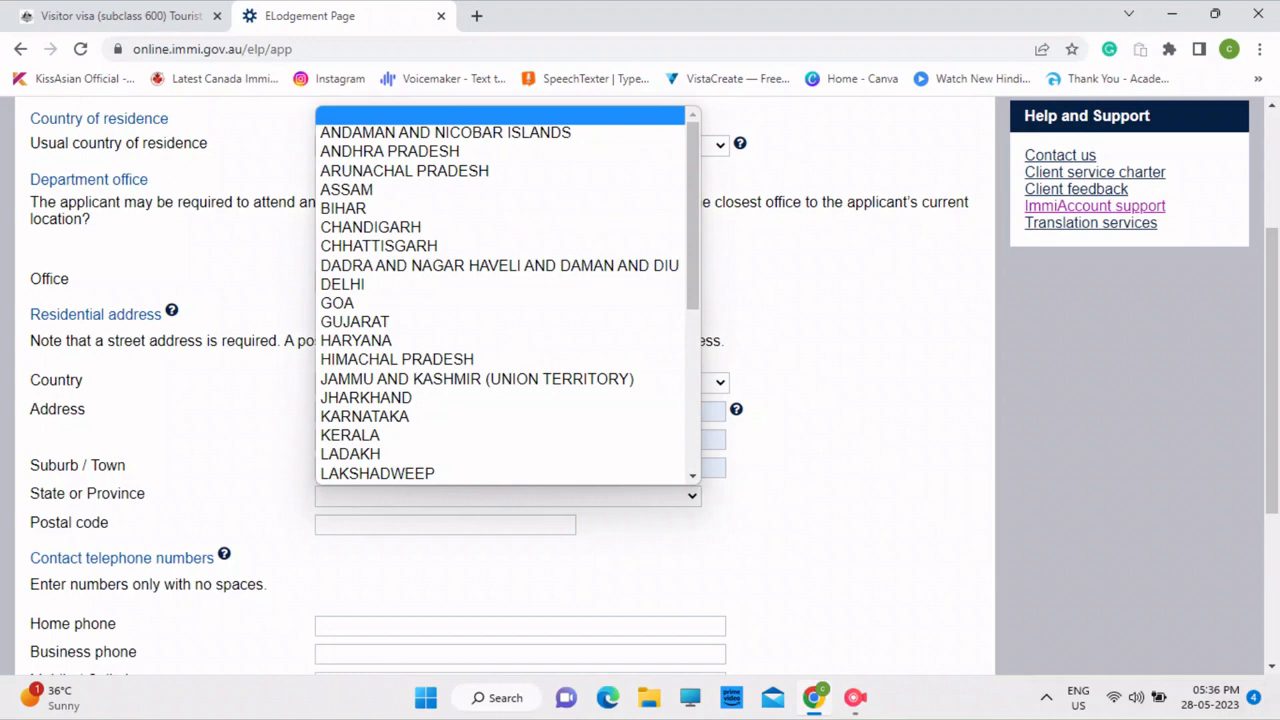
type("de")
key("Return")
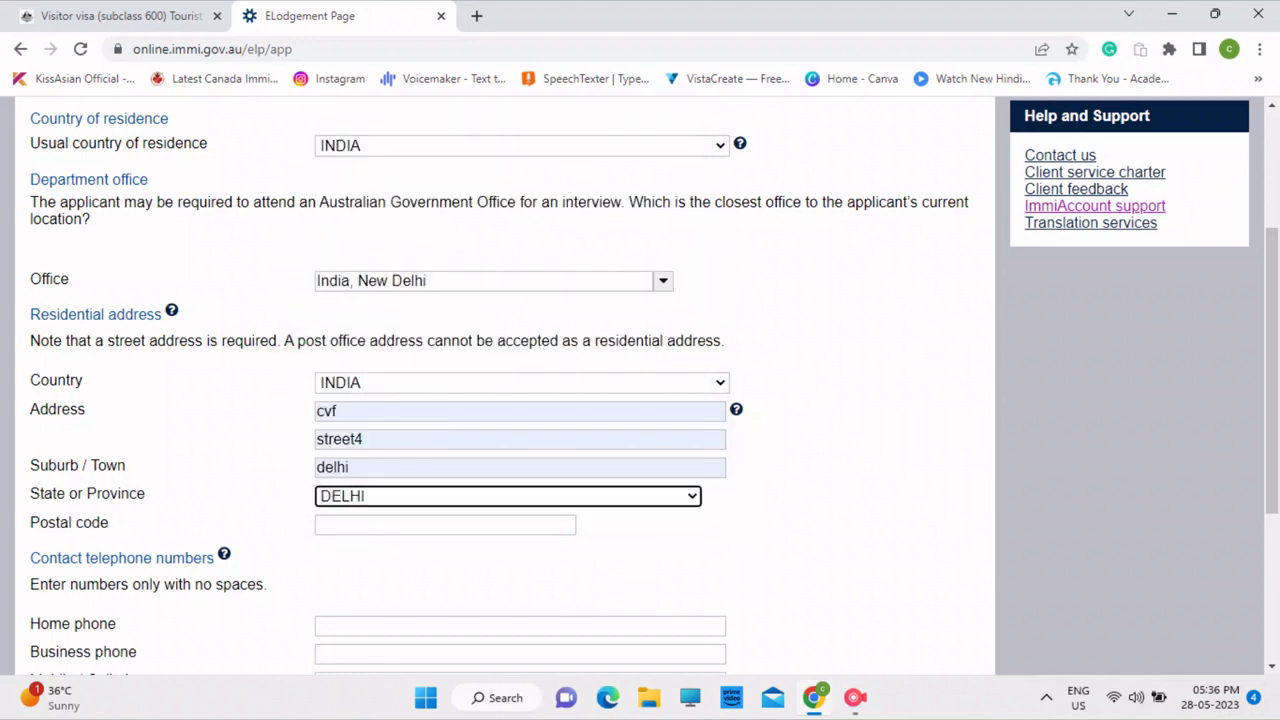
left_click(445, 525)
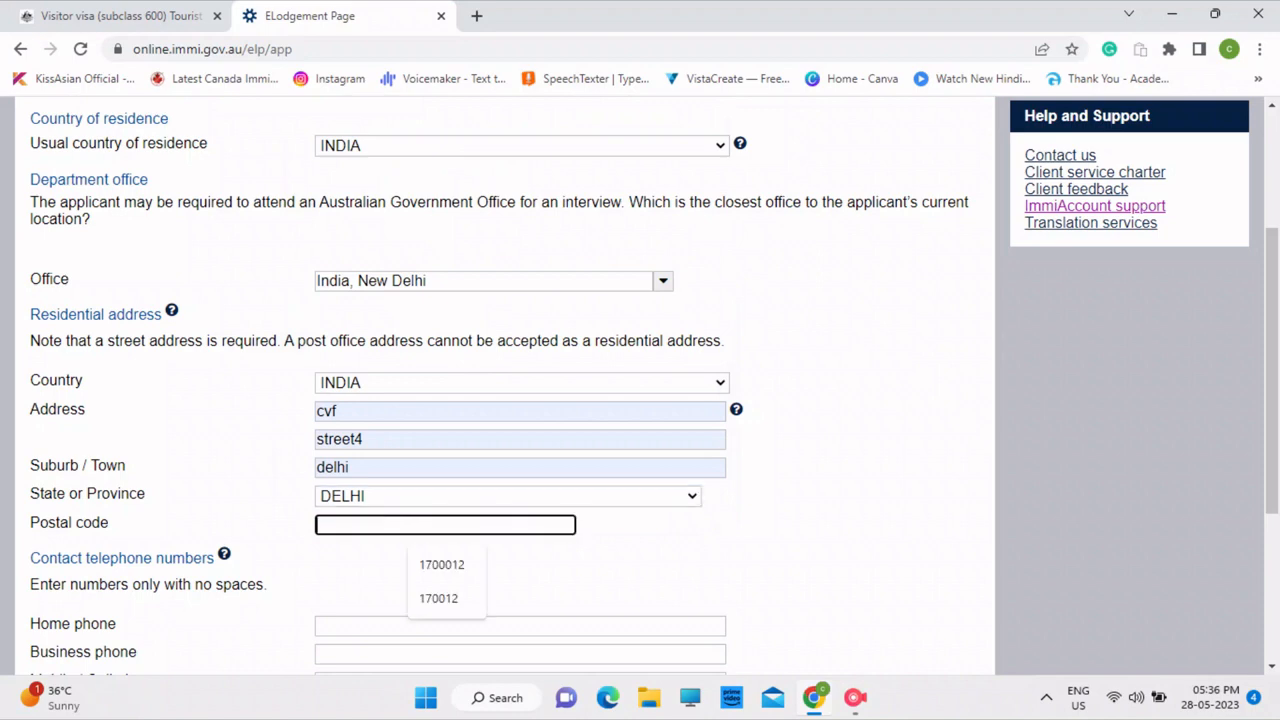
key("Down")
key("Return")
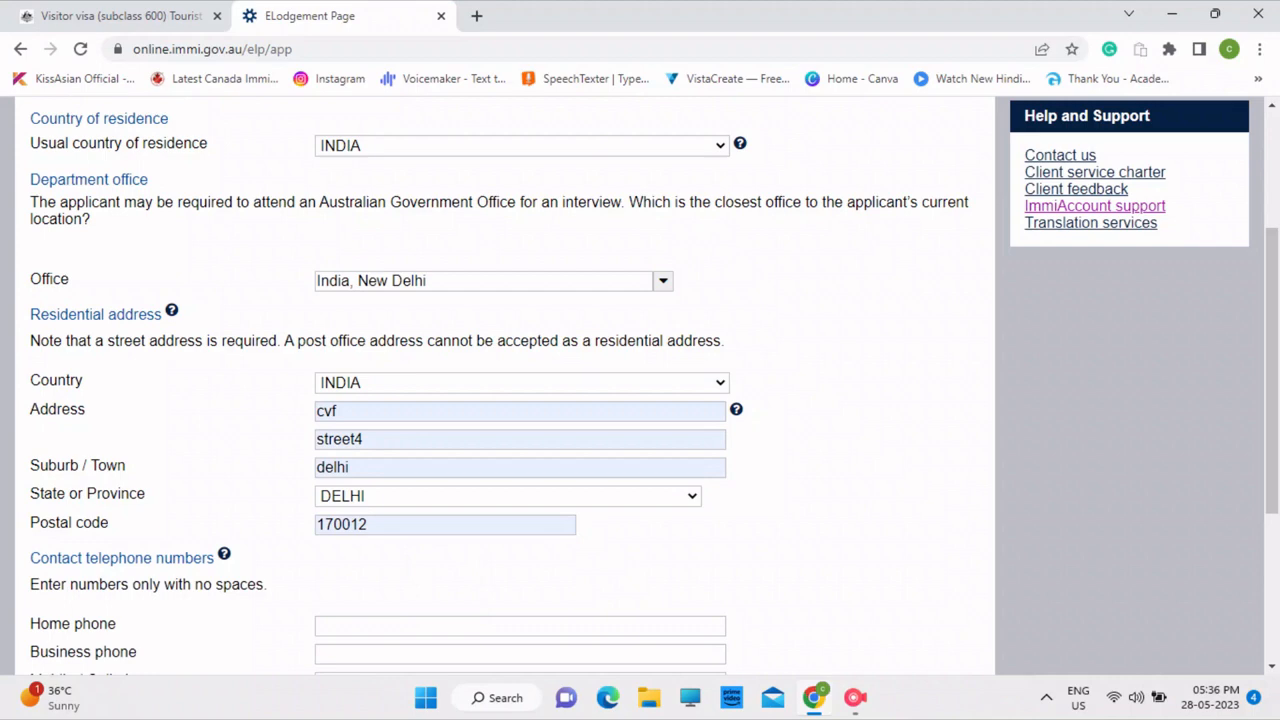
Step: Enter the applicant's mobile phone number in the contact telephone numbers
scroll(500, 400, "down", 3)
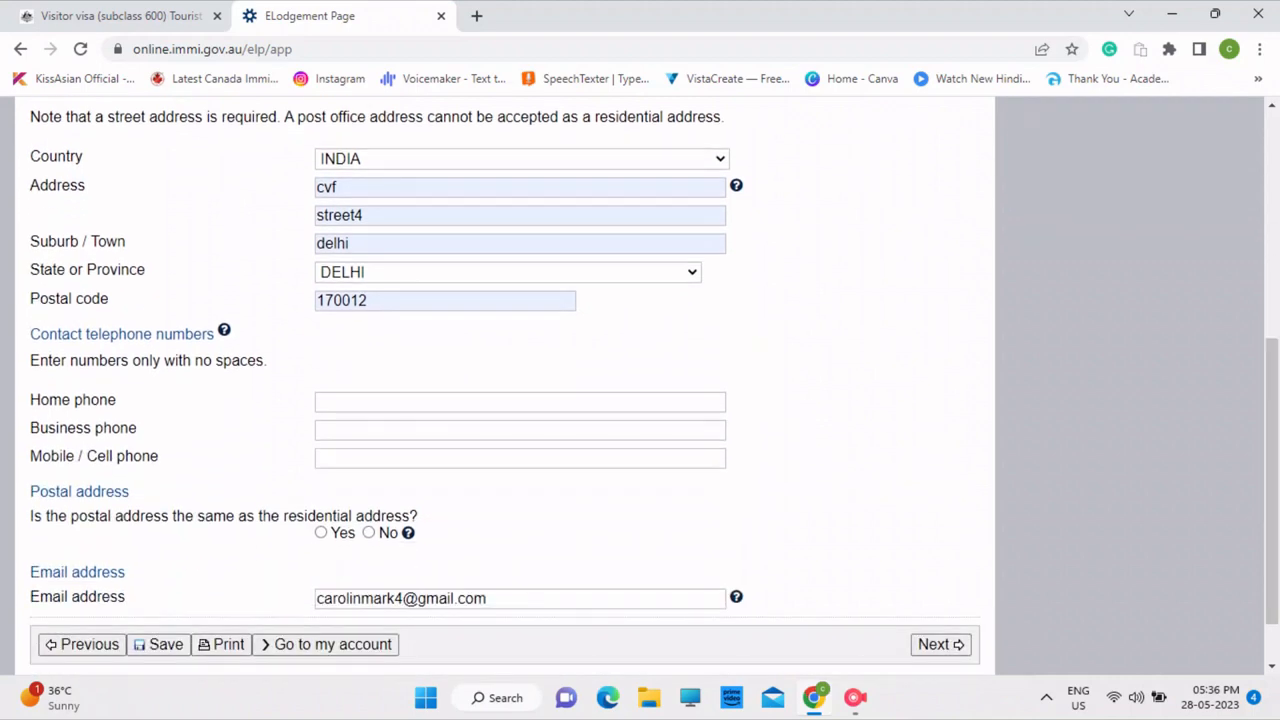
left_click(520, 430)
left_click(520, 362)
left_click(520, 402)
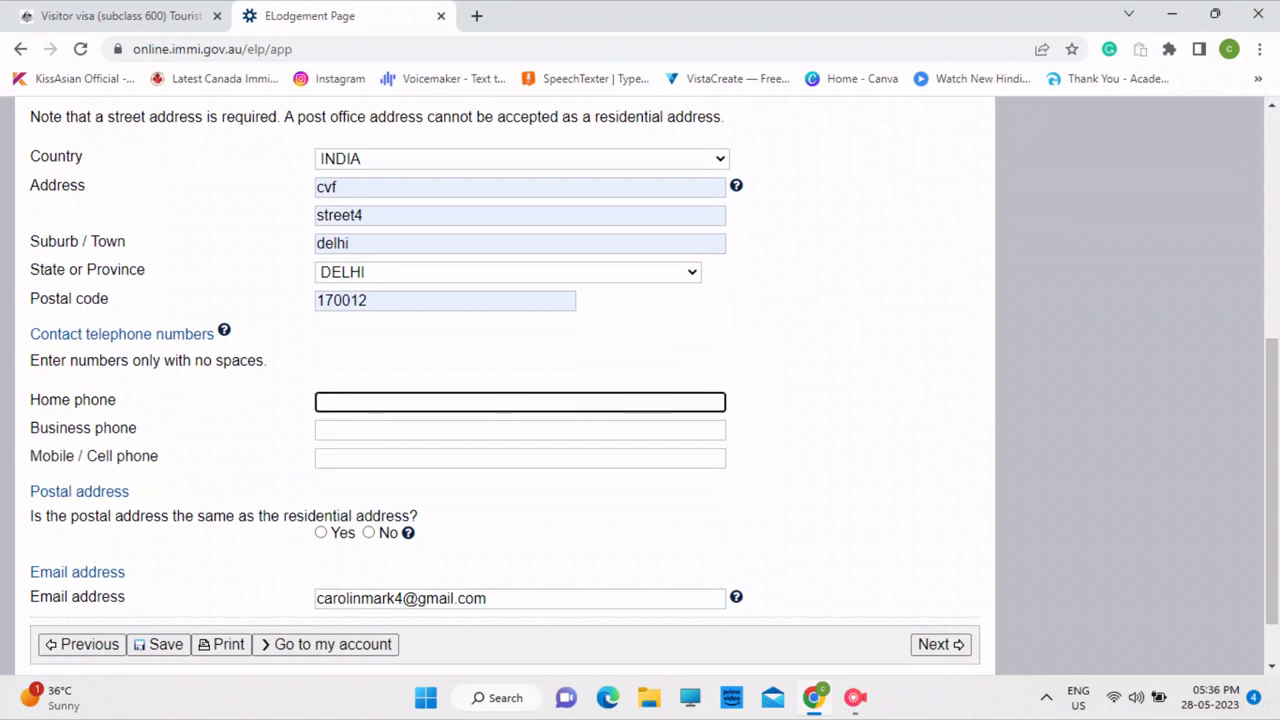
left_click(458, 458)
left_click(456, 498)
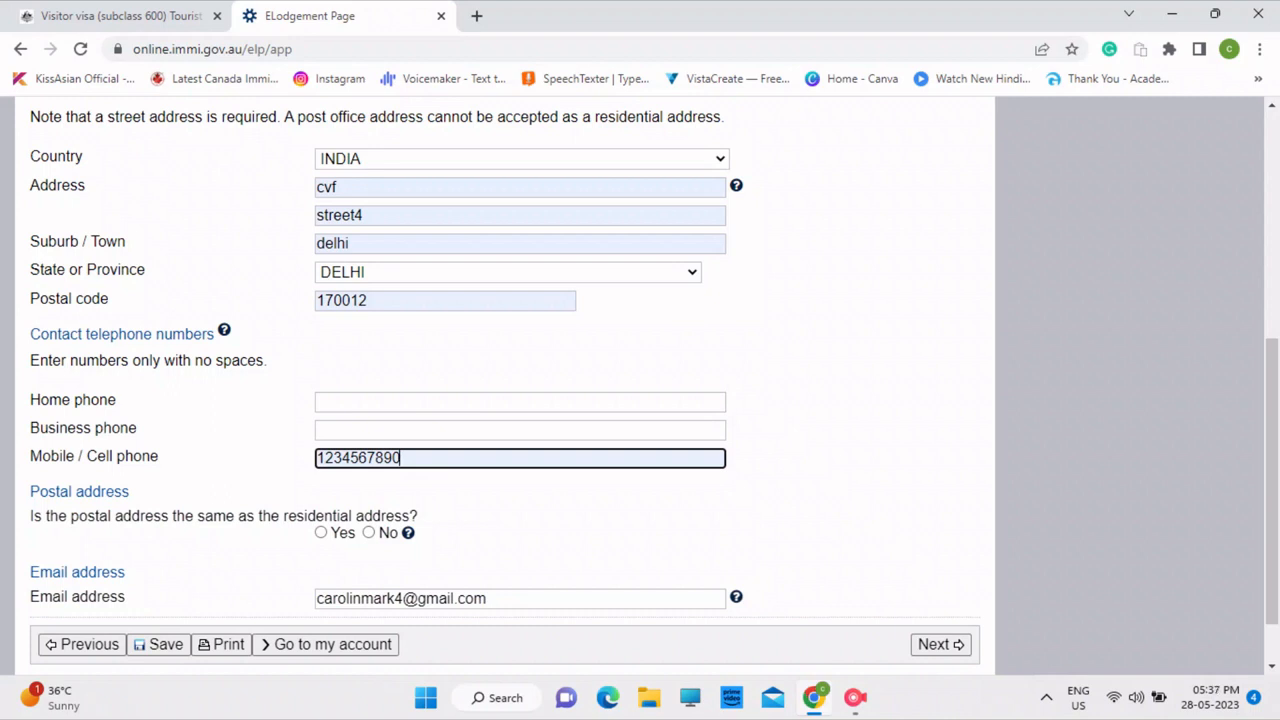
left_click(520, 492)
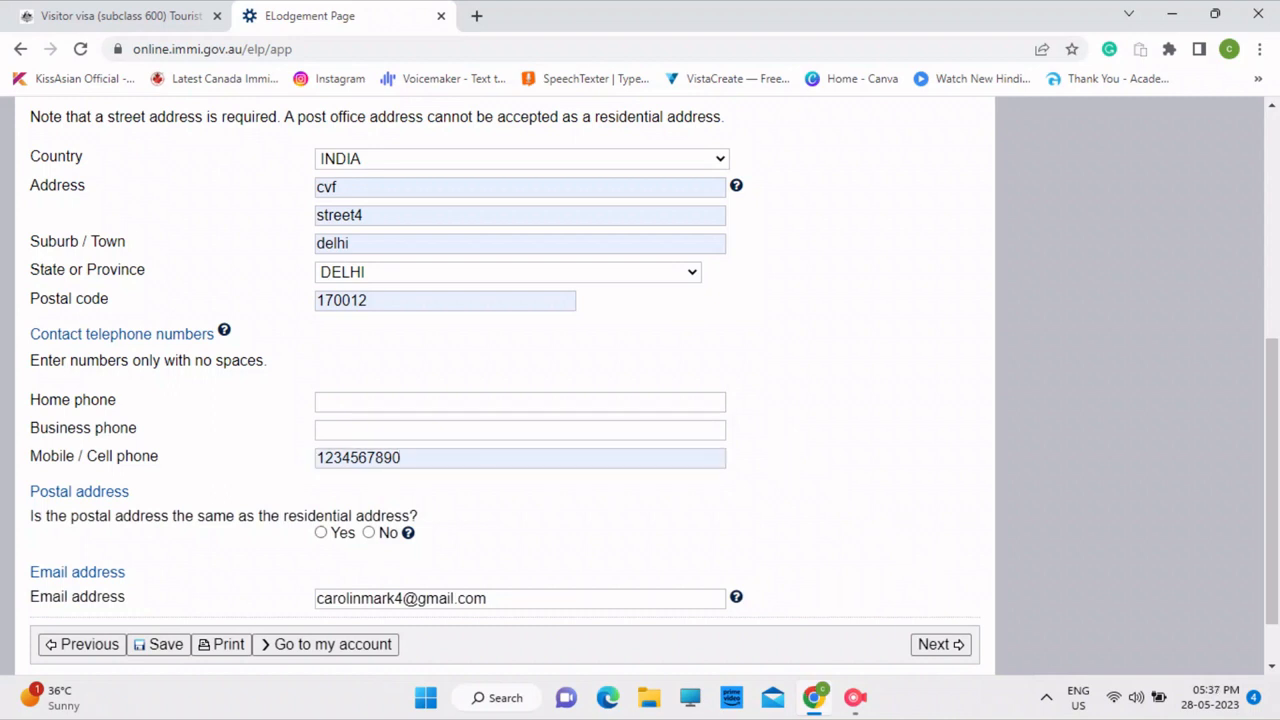
Step: Answer Yes to the postal address being the same as the residential address, and submit the contact details page
left_click(368, 532)
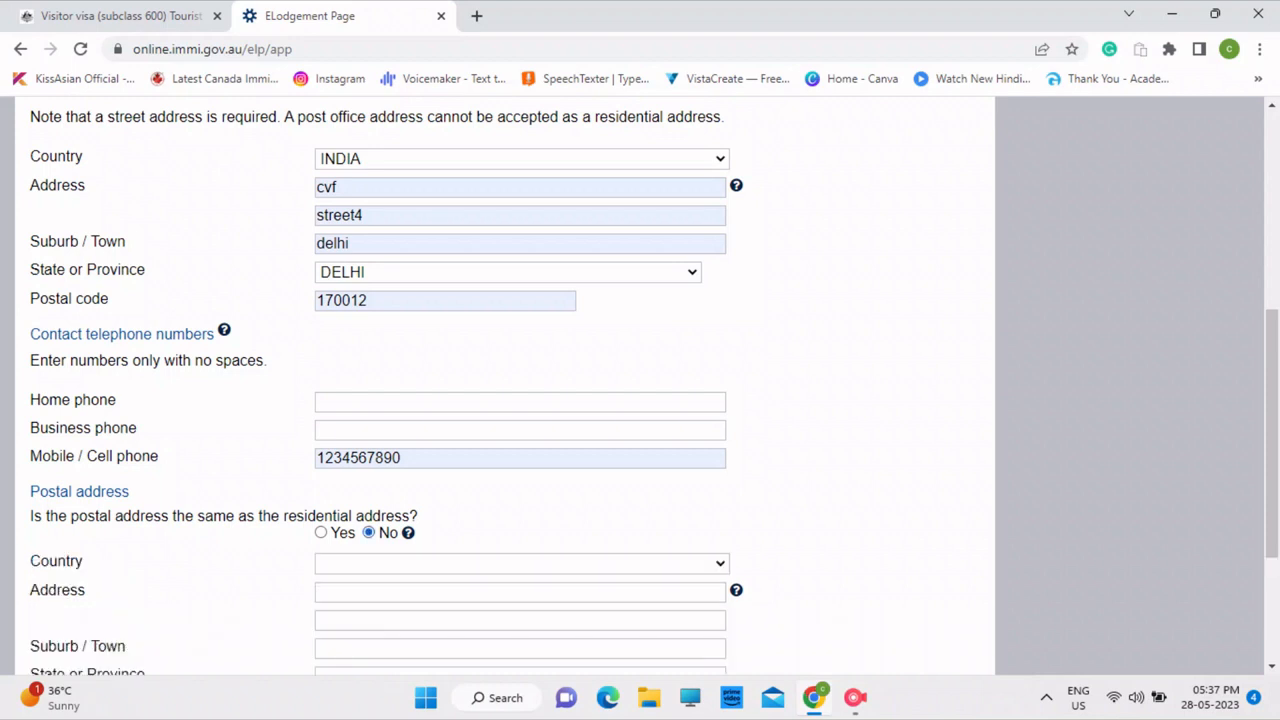
left_click(321, 533)
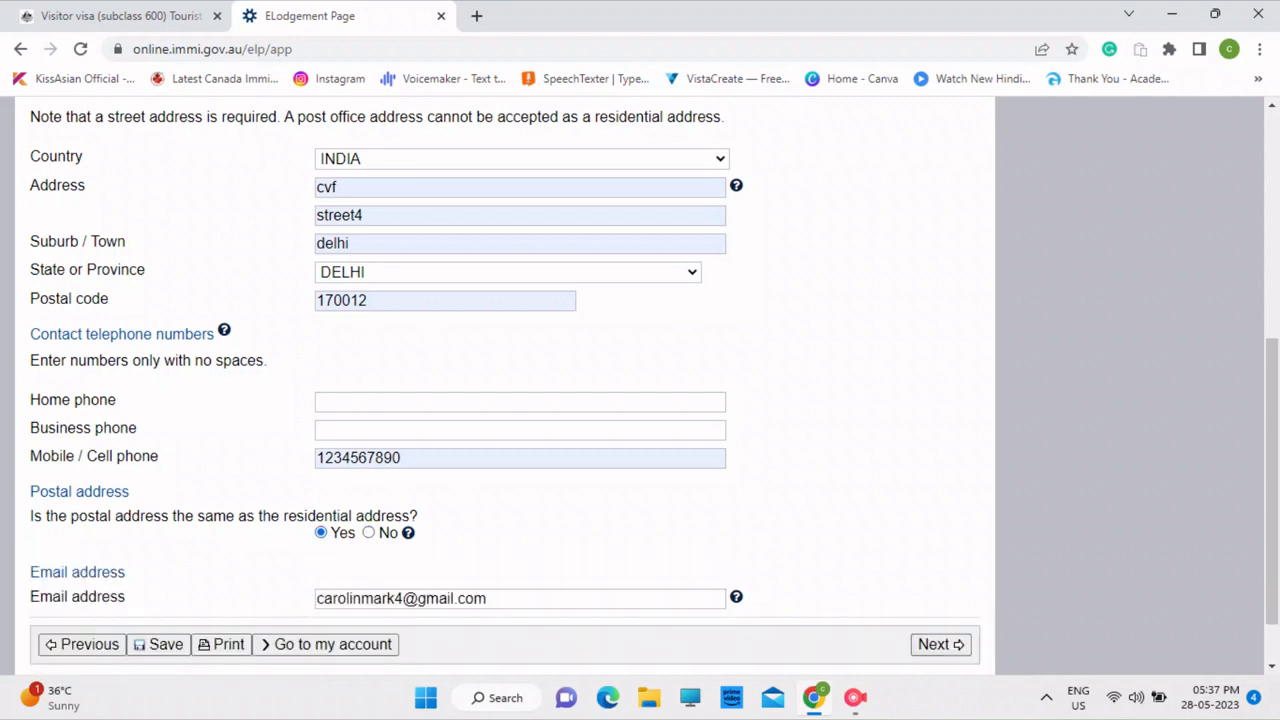
left_click(940, 645)
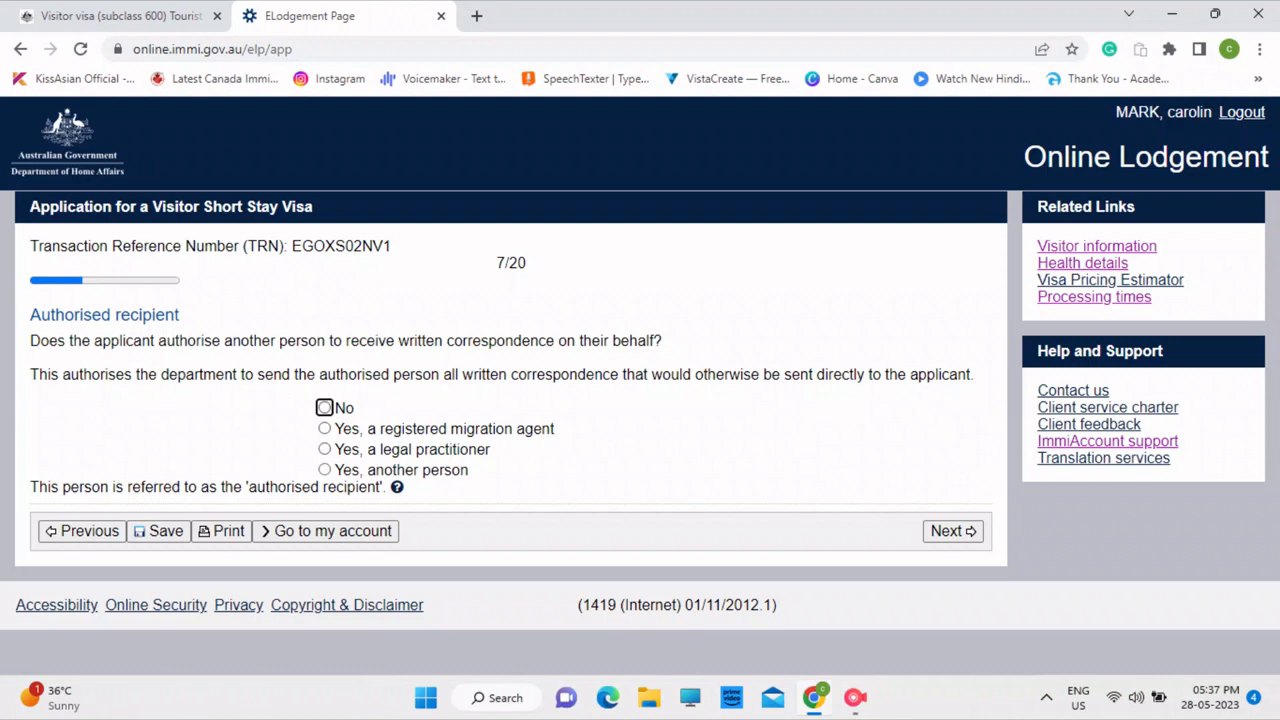
Step: Answer No to authorising another person to receive written correspondence, and submit the Authorised recipient page
key("space")
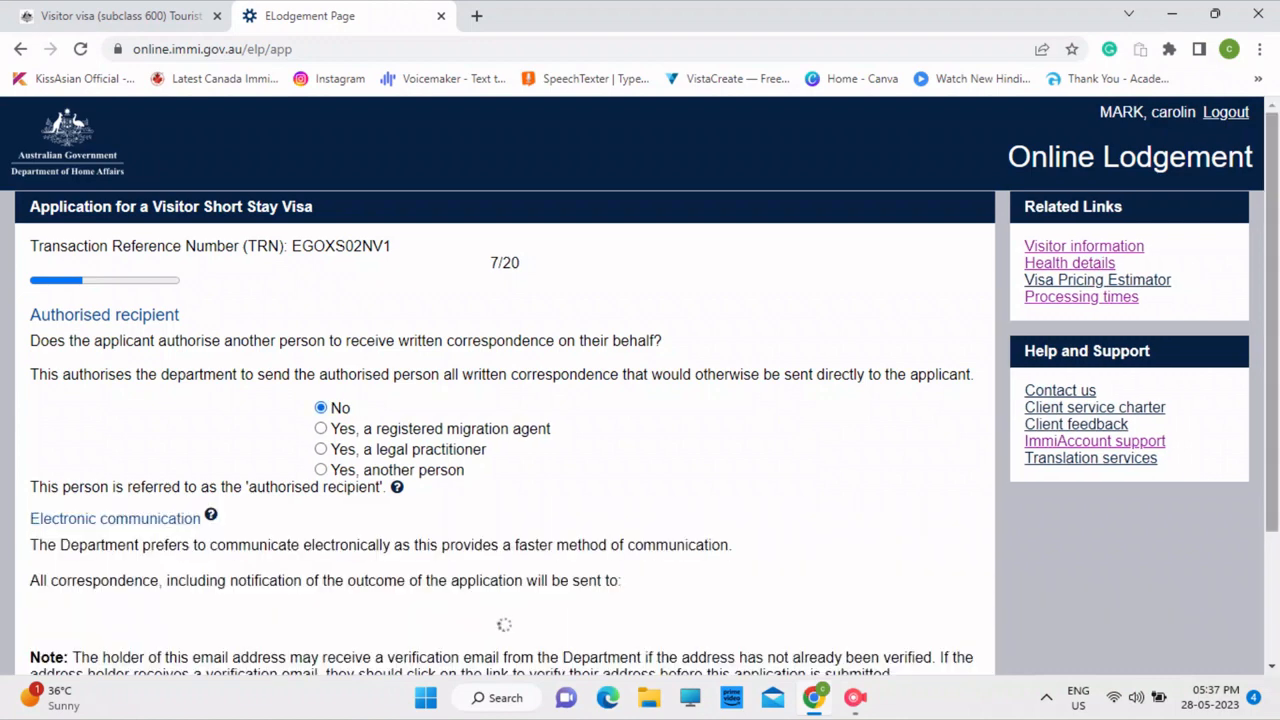
scroll(640, 386, "down", 2)
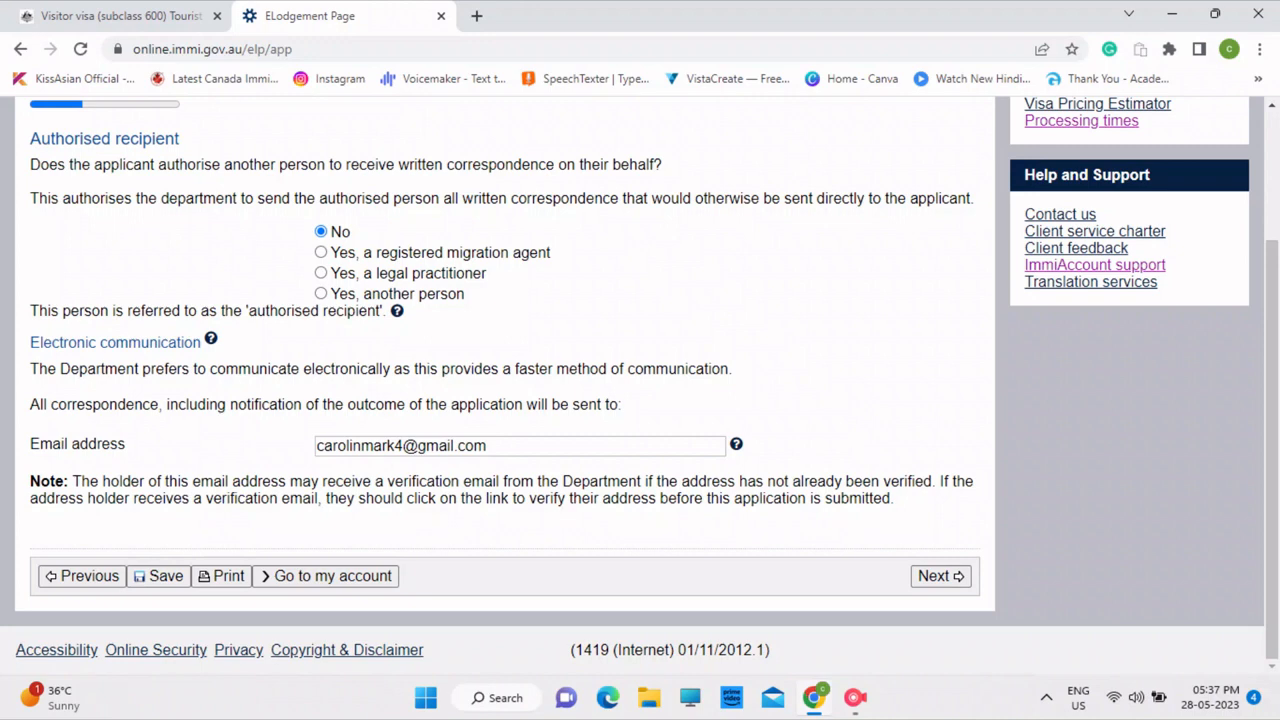
left_click(940, 576)
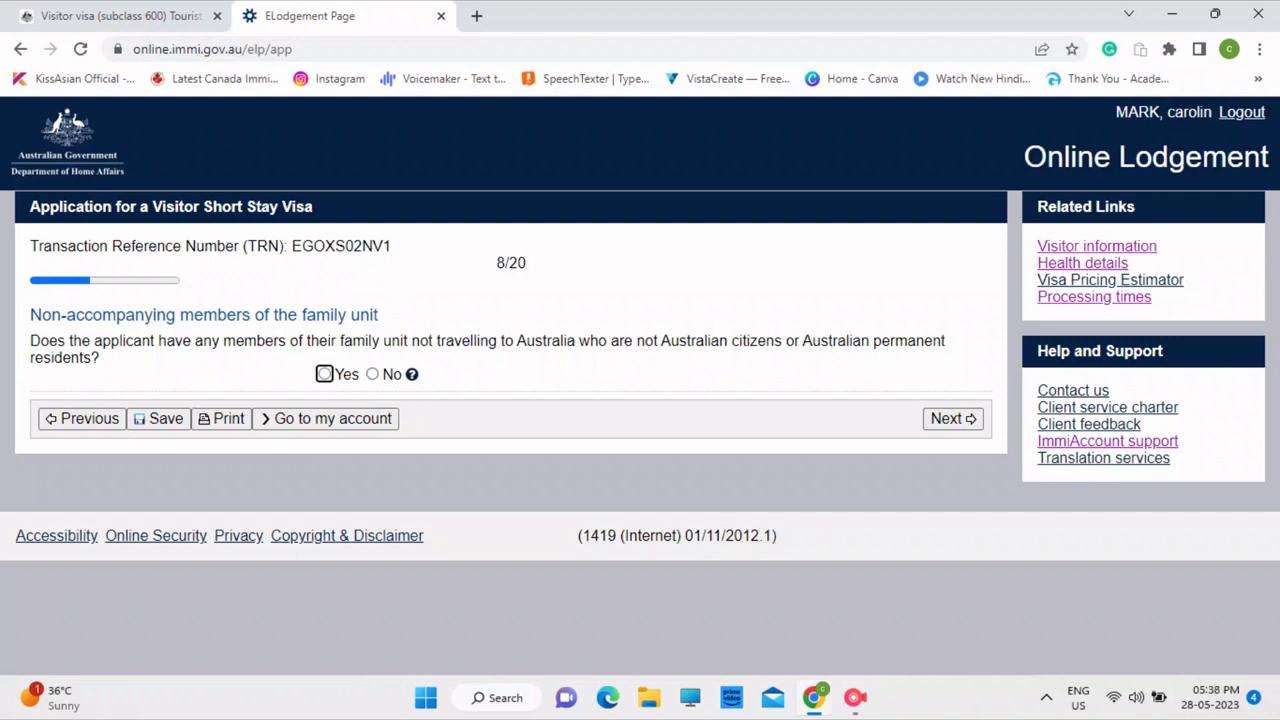
Step: Answer No to having non-accompanying members of the family unit, and submit the page
mouse_move(411, 374)
key("Right")
left_click(324, 374)
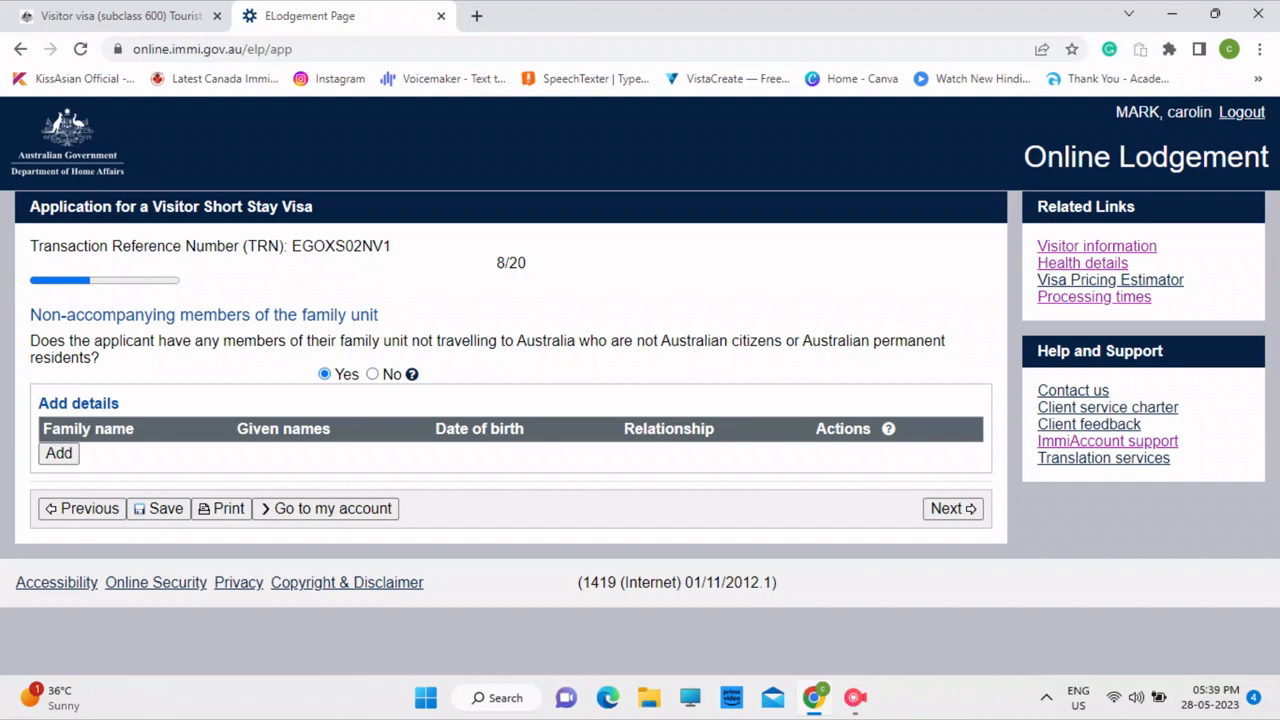
left_click(372, 374)
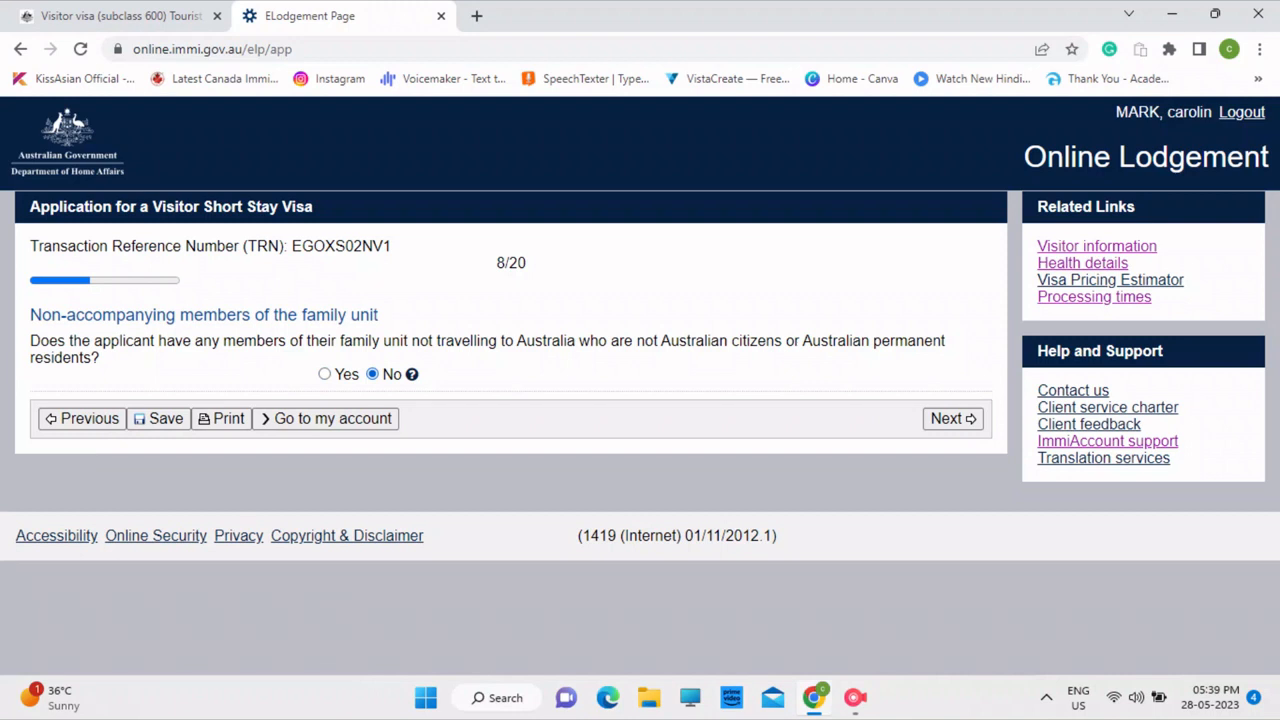
left_click(324, 374)
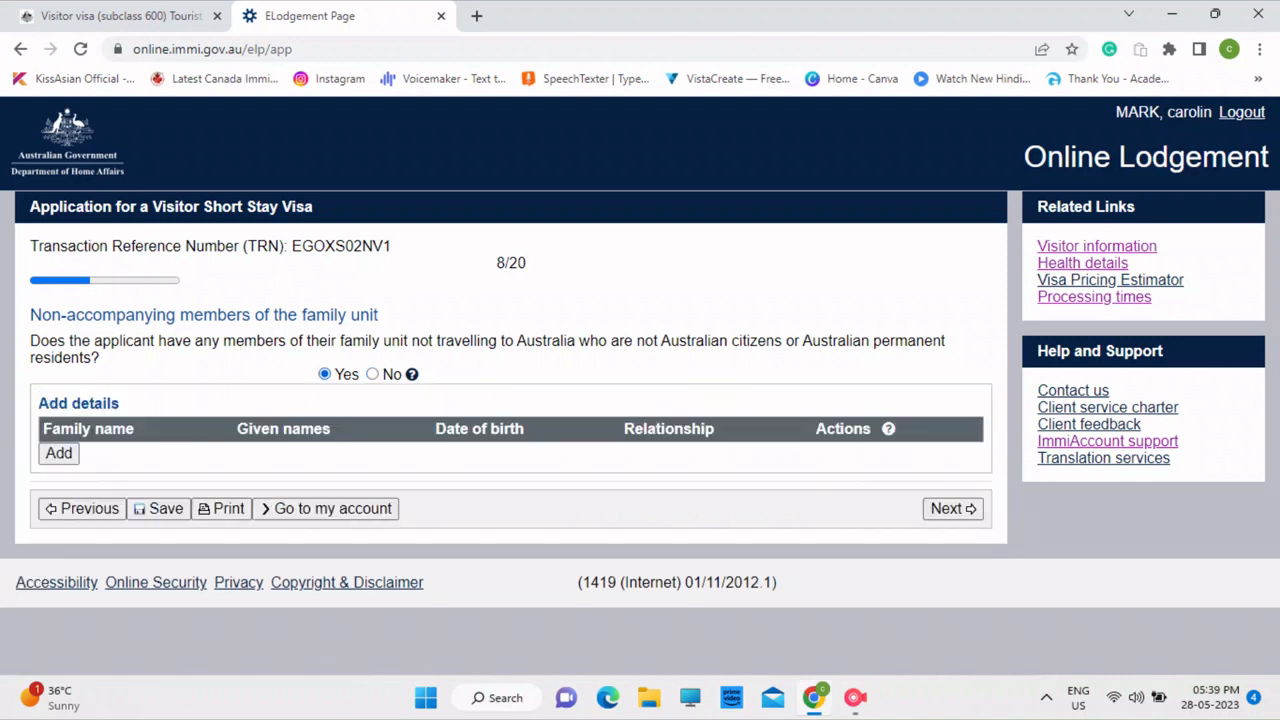
left_click(372, 374)
left_click(952, 418)
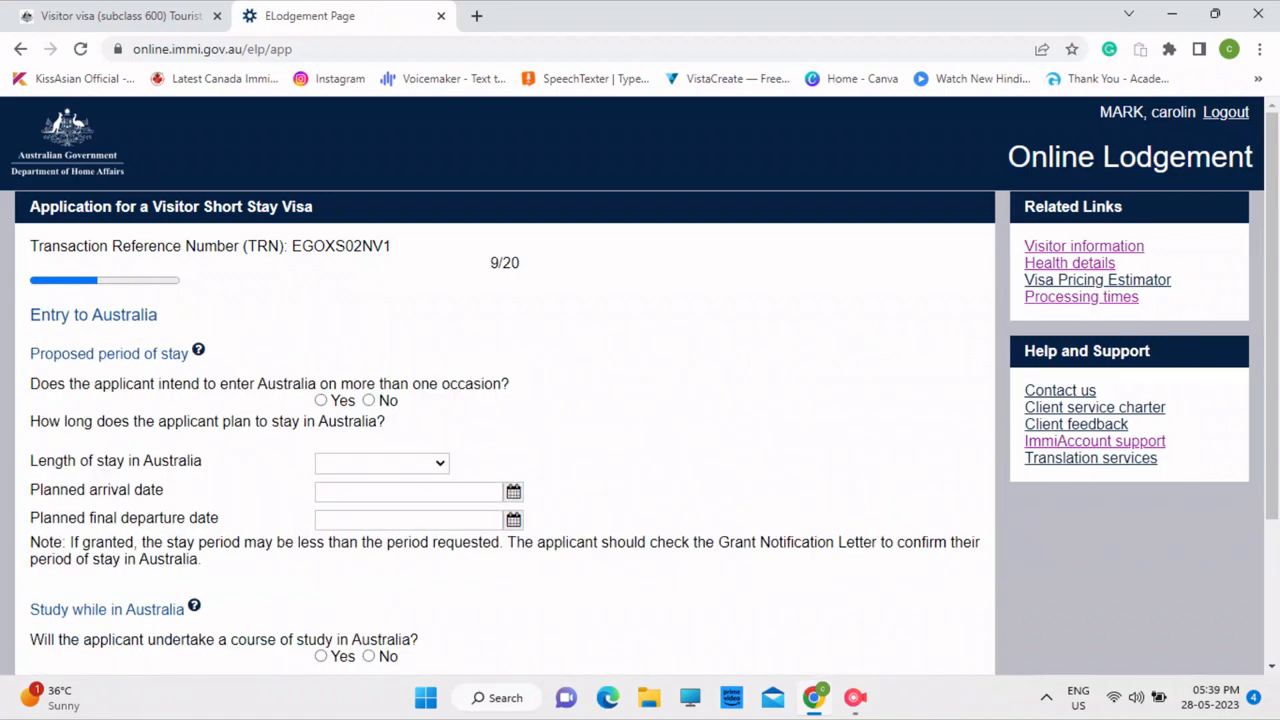
Step: Answer No to entering Australia on more than one occasion, and set the length of stay to Up to 3 months
scroll(640, 386, "down", 1)
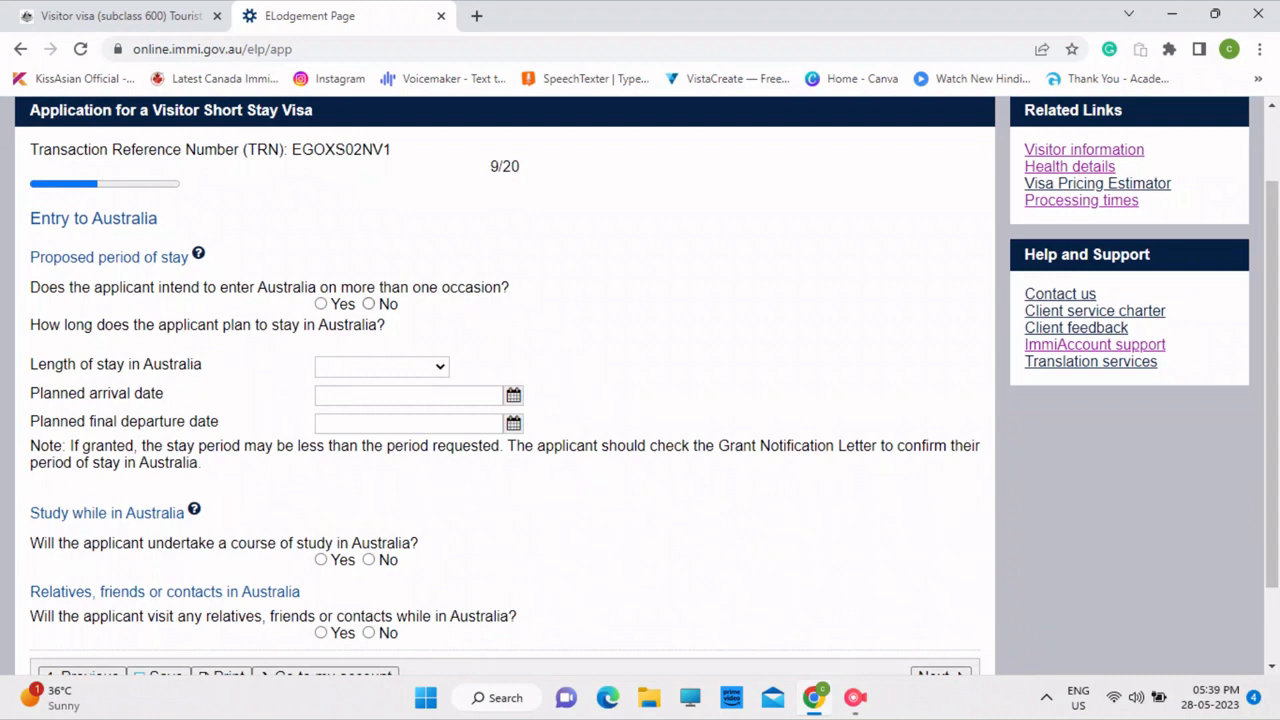
left_click(369, 303)
left_click(382, 367)
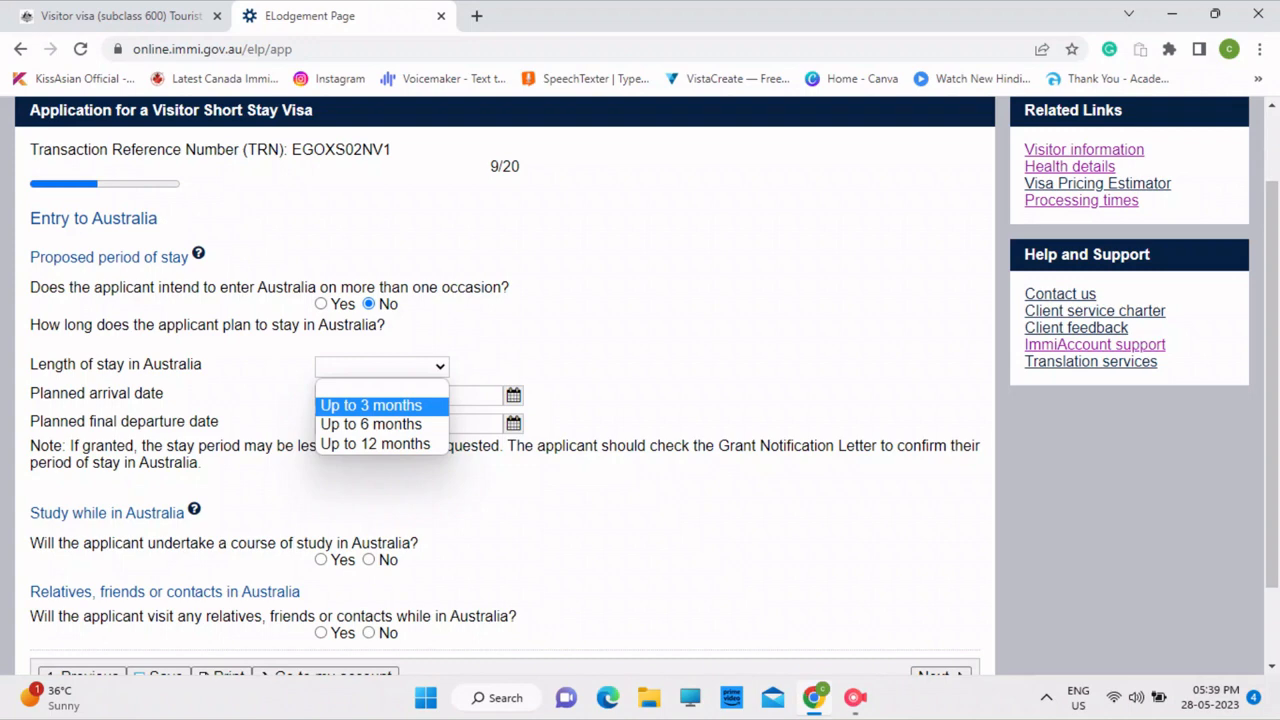
left_click(371, 406)
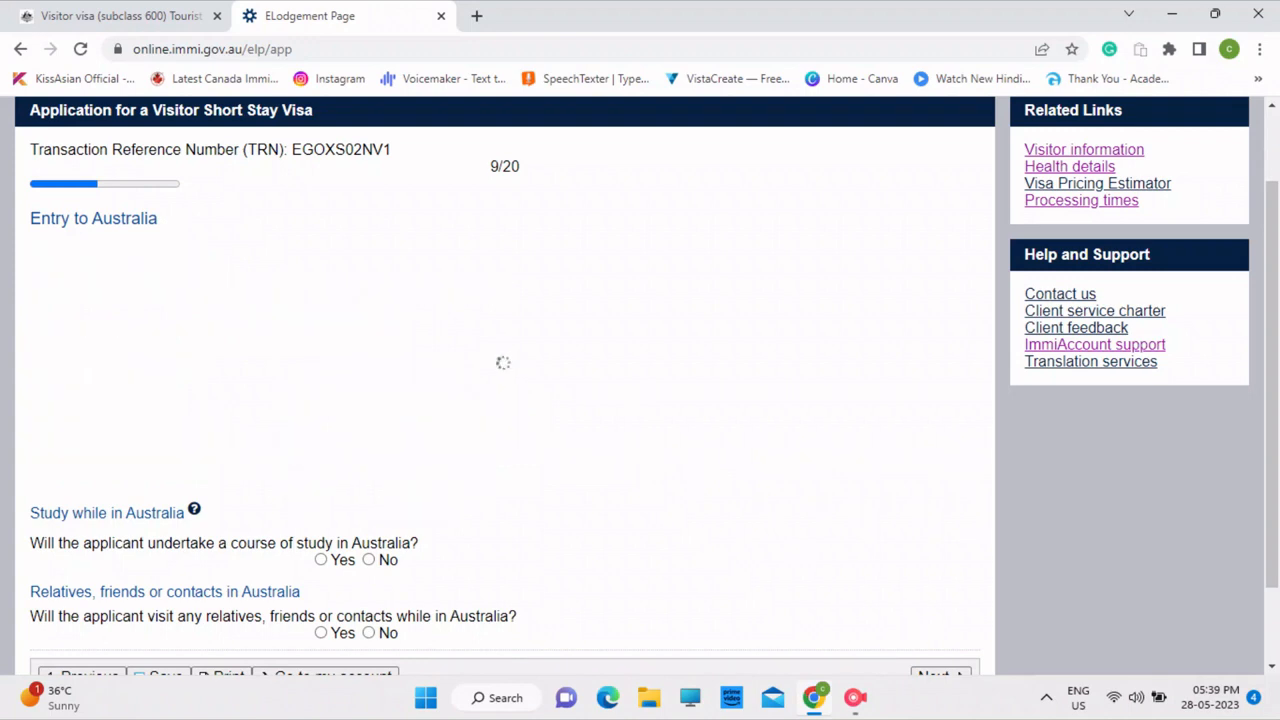
left_click_drag(1272, 384, 1272, 456)
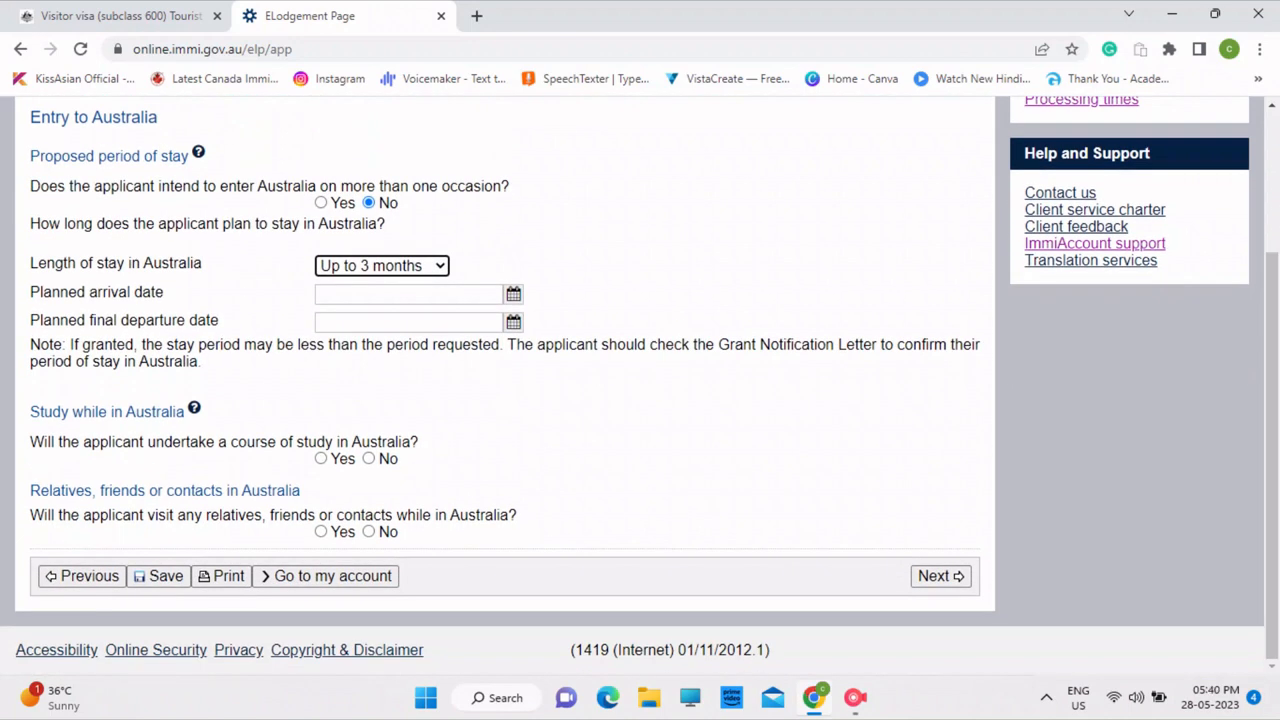
Step: Set the planned arrival date to 15 Jun 2023
left_click(513, 294)
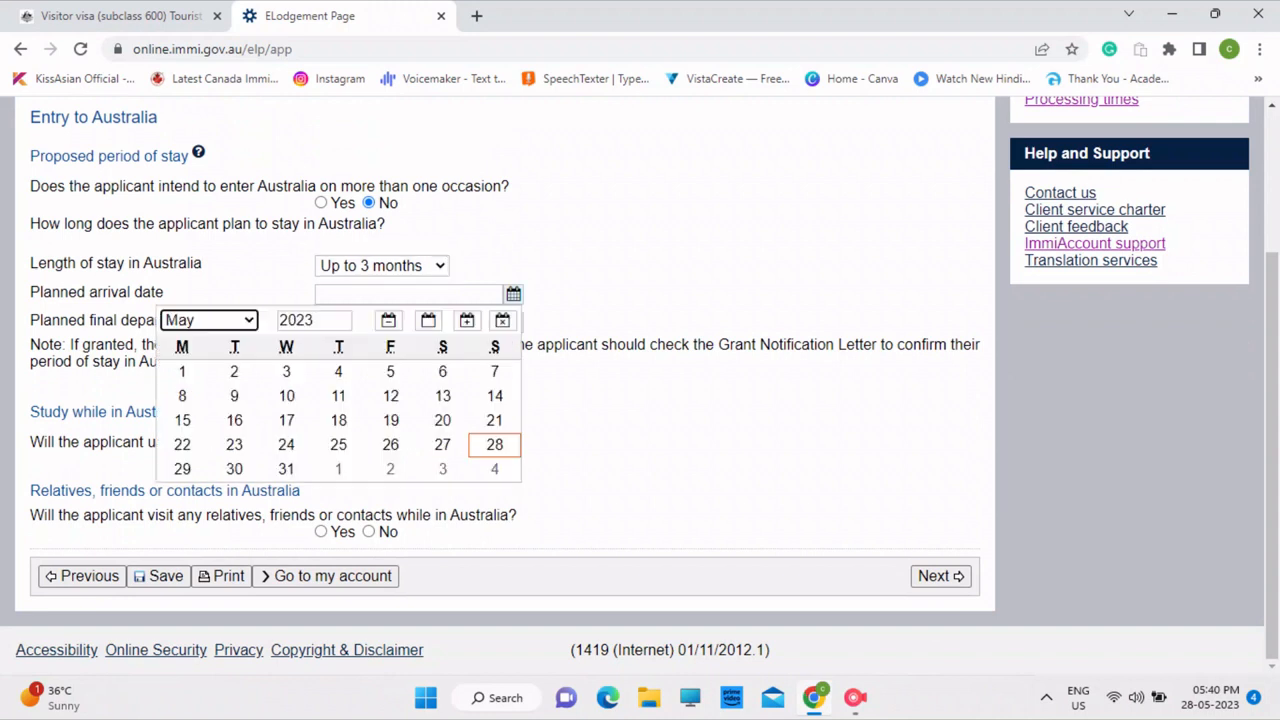
left_click(208, 320)
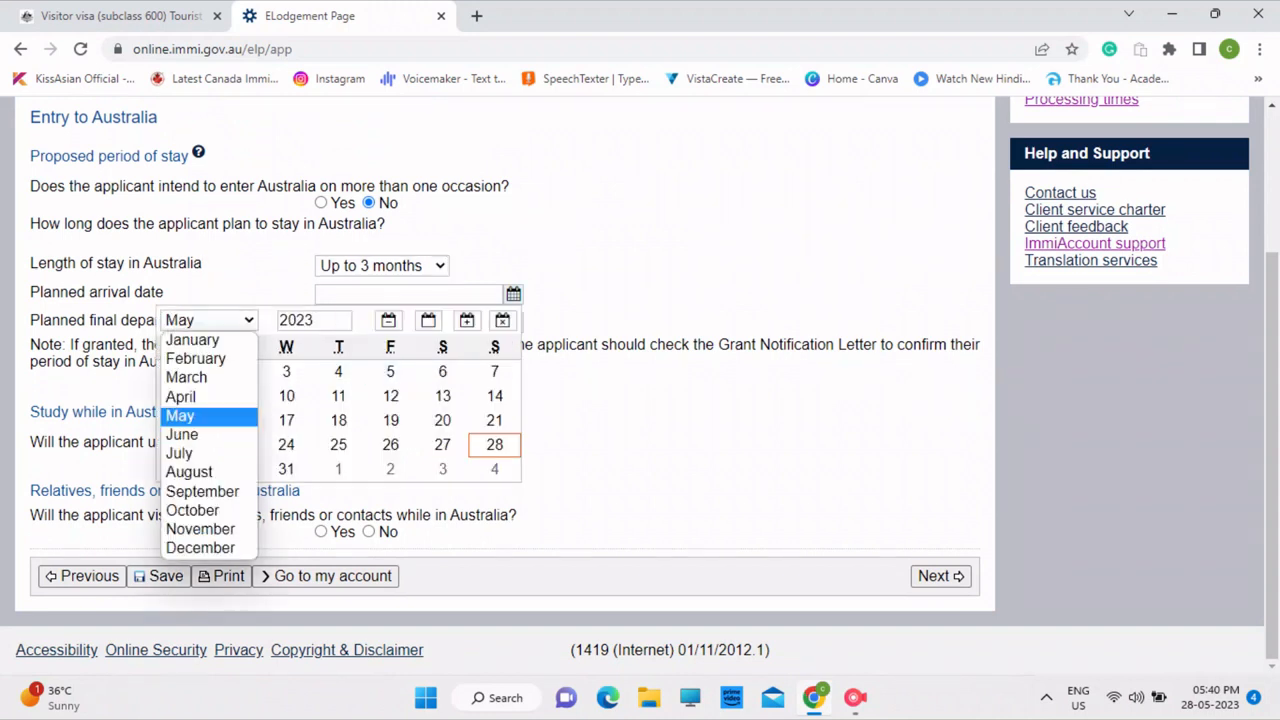
left_click(230, 433)
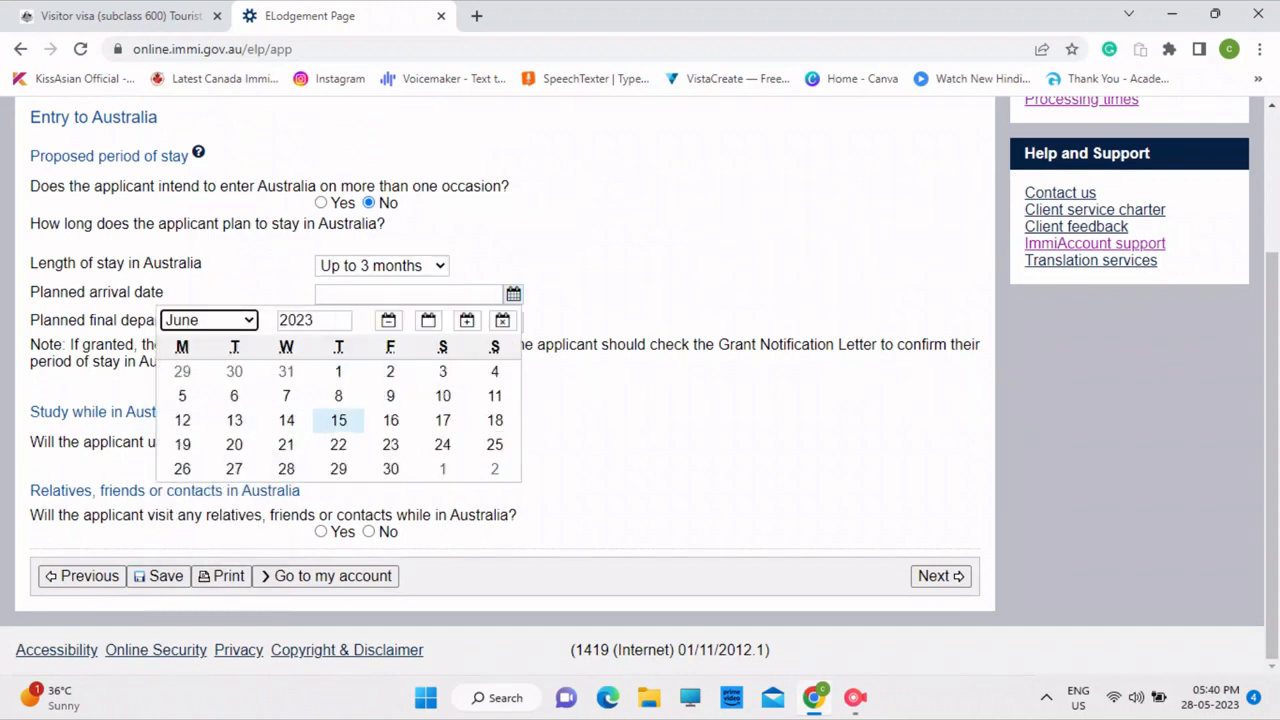
left_click(338, 420)
Step: Set the planned final departure date to 30 Jun 2023
left_click(513, 321)
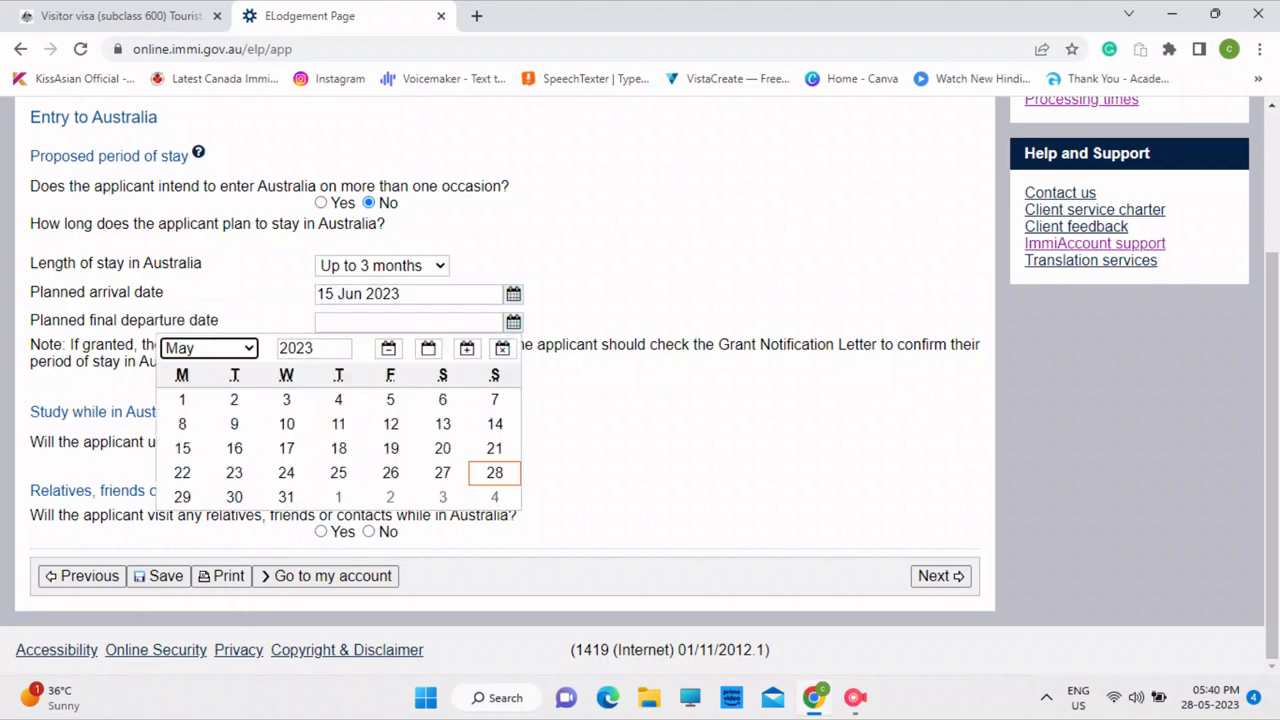
left_click(208, 348)
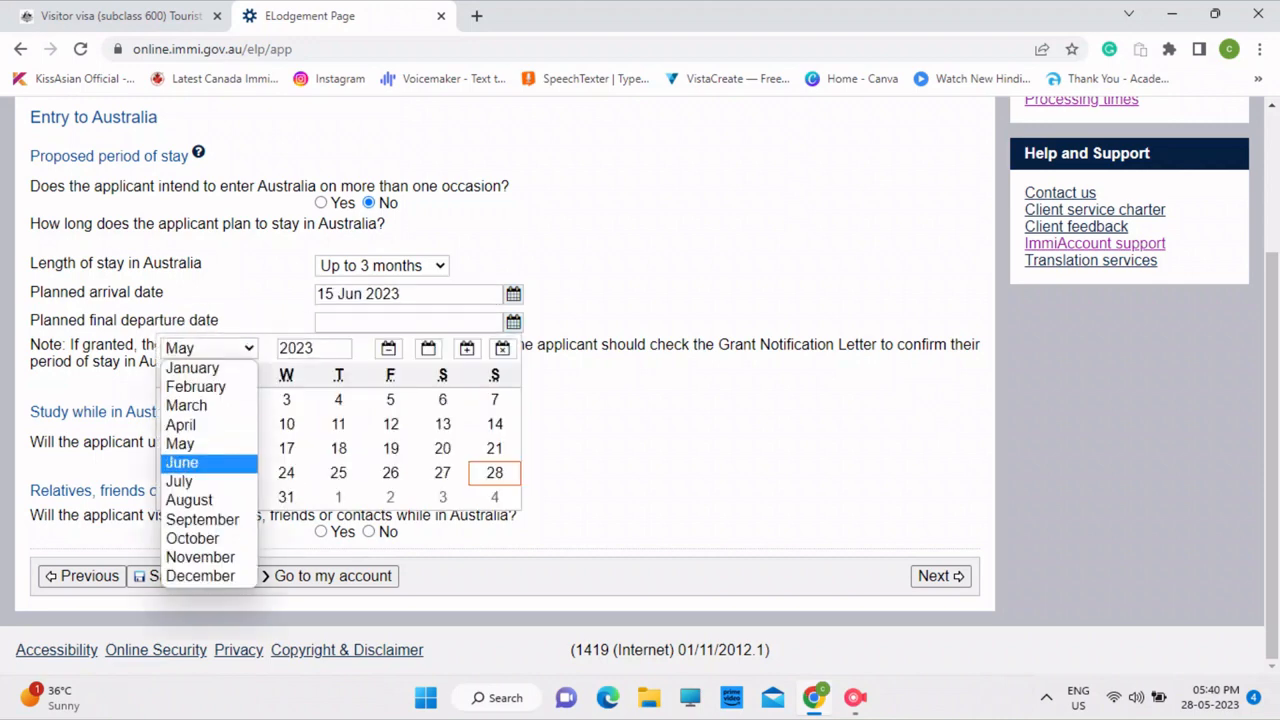
left_click(182, 462)
left_click(390, 497)
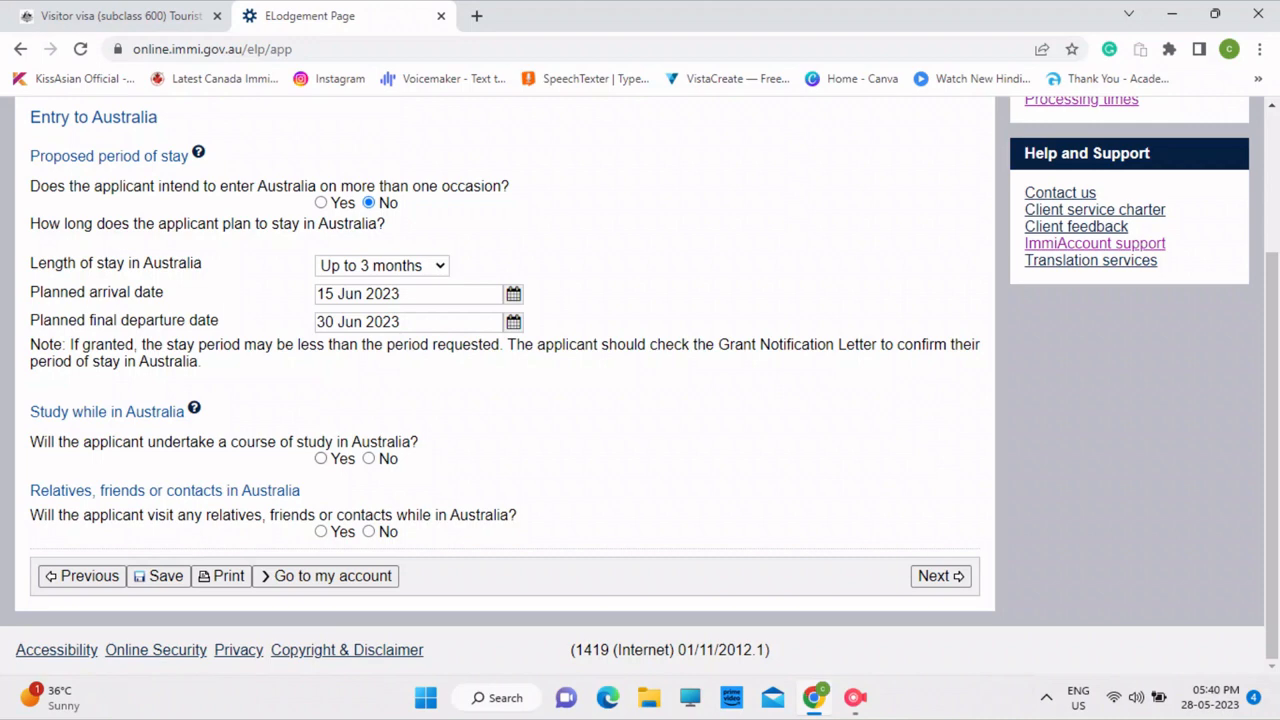
Step: Answer No to undertaking a course of study, consulting its help page, and No to visiting relatives, friends or contacts in Australia
left_click(368, 458)
left_click(194, 408)
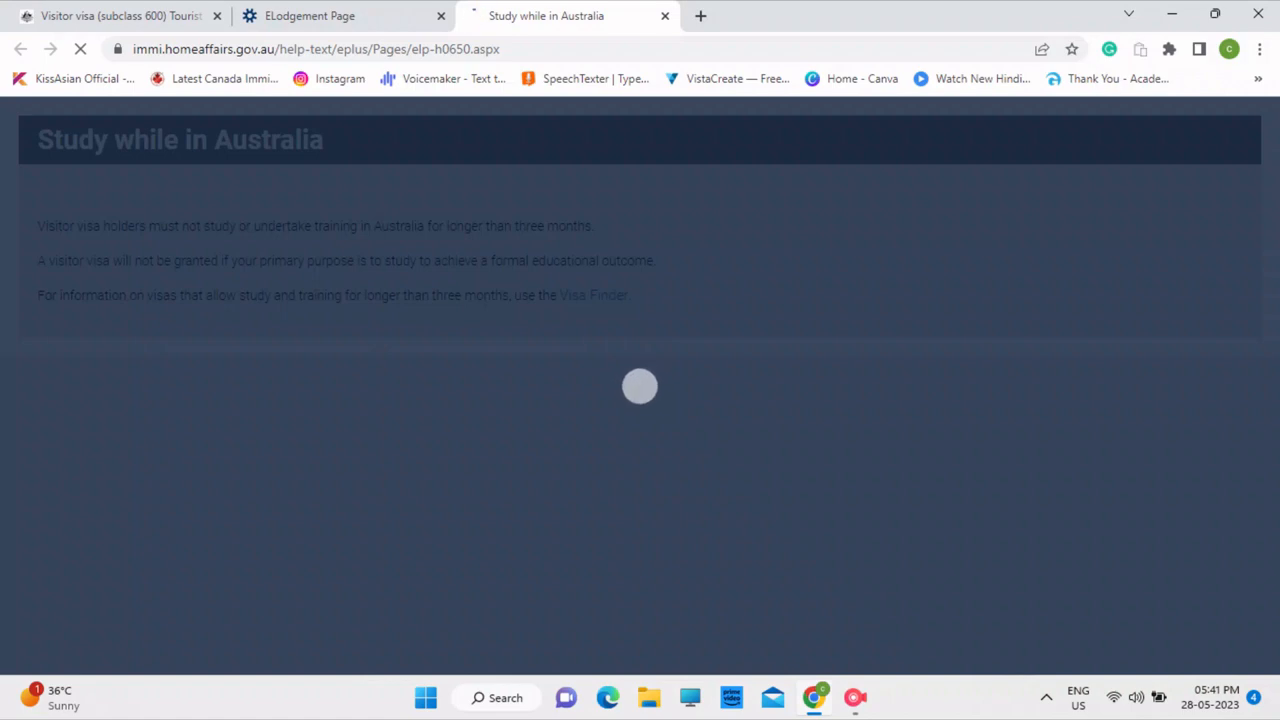
key("ctrl+w")
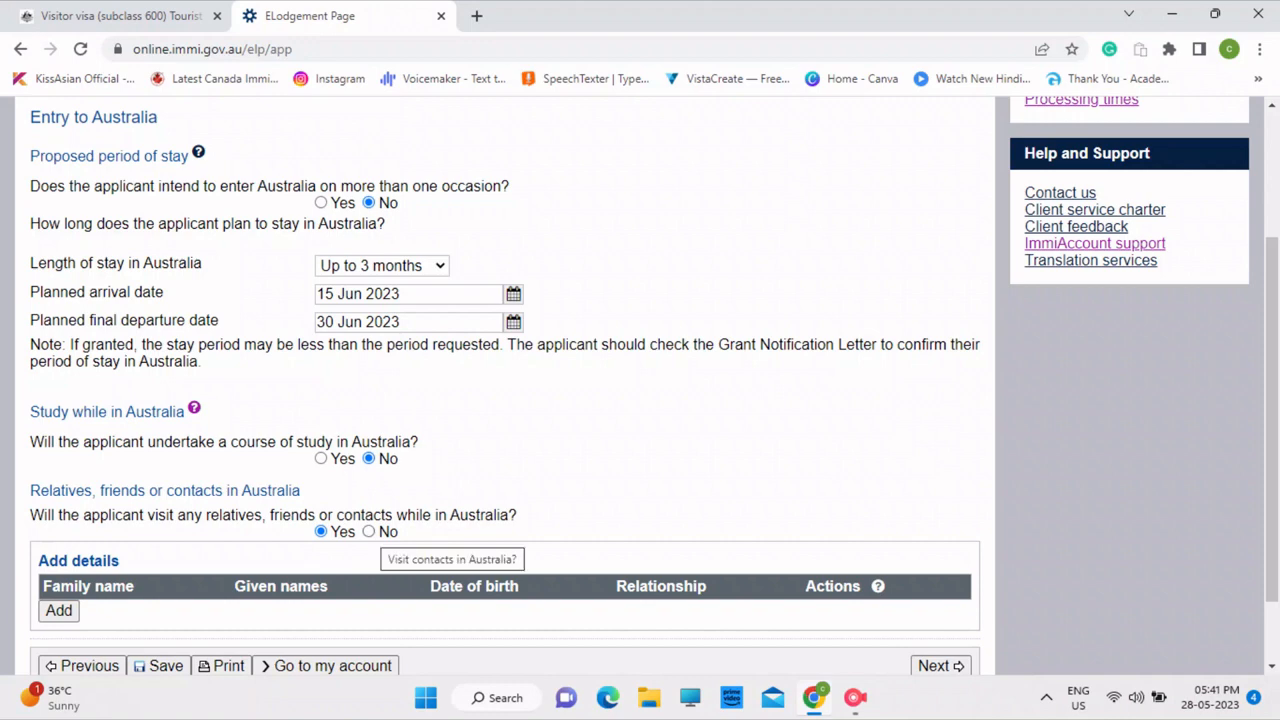
scroll(400, 540, "down", 2)
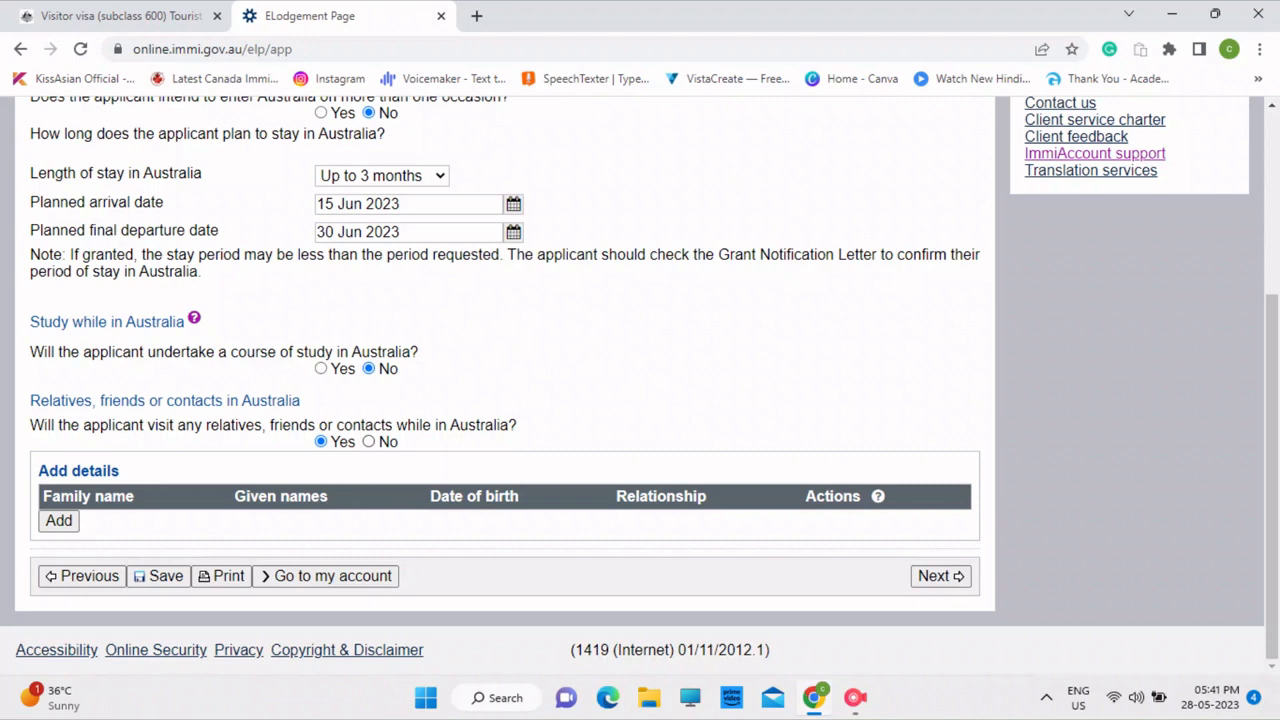
left_click(368, 441)
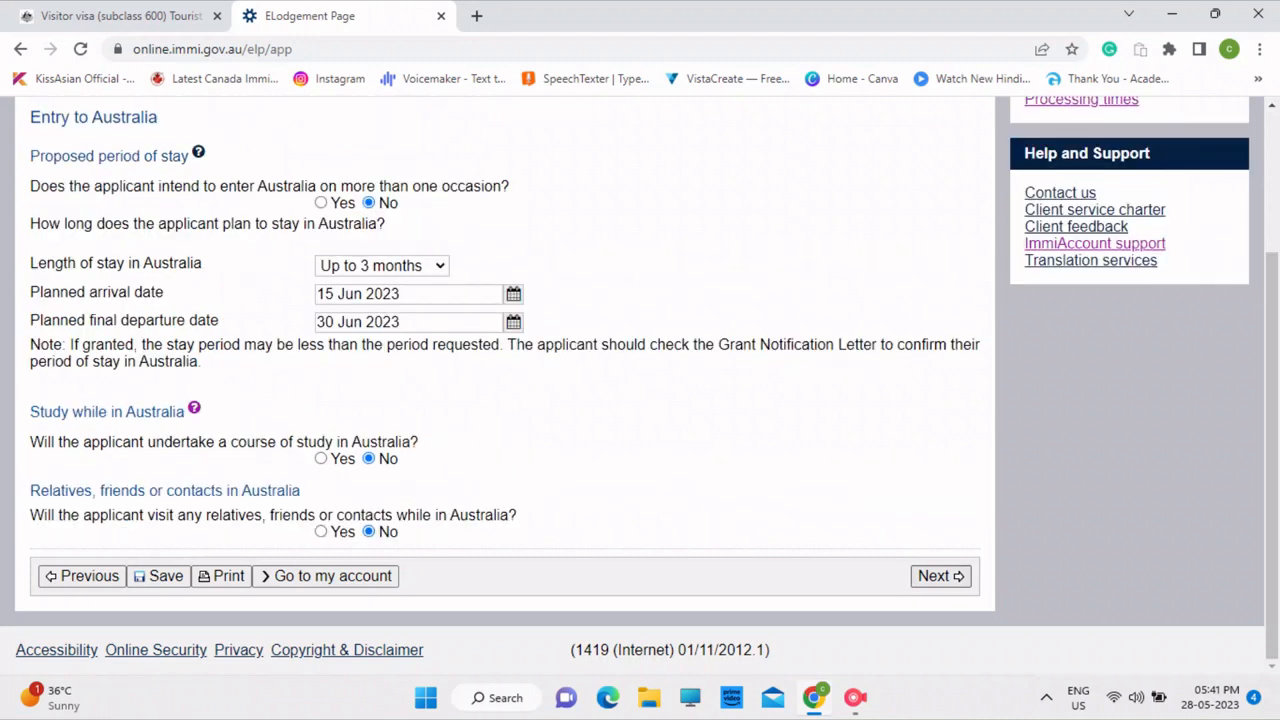
Step: Continue to the page about the visa applicant's current overseas employment
left_click(940, 576)
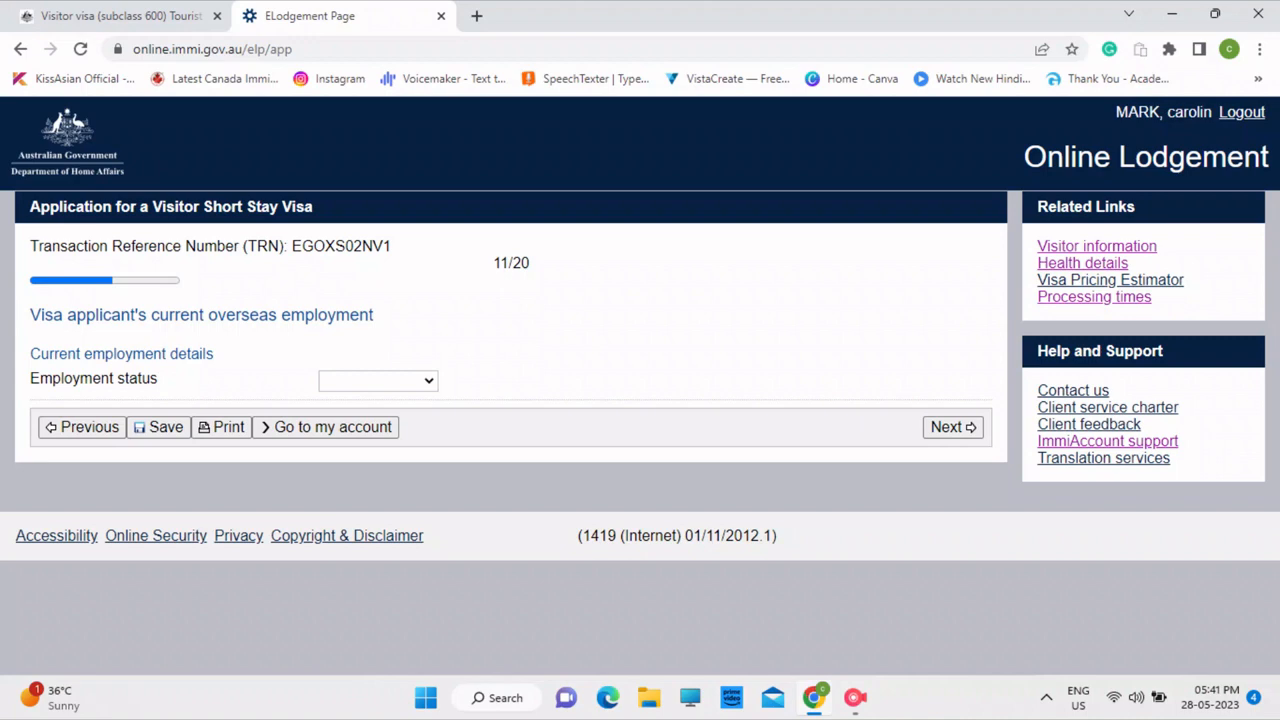
Step: Preview the detail fields required for the Unemployed, Self employed, Employed and Student employment statuses
left_click(378, 381)
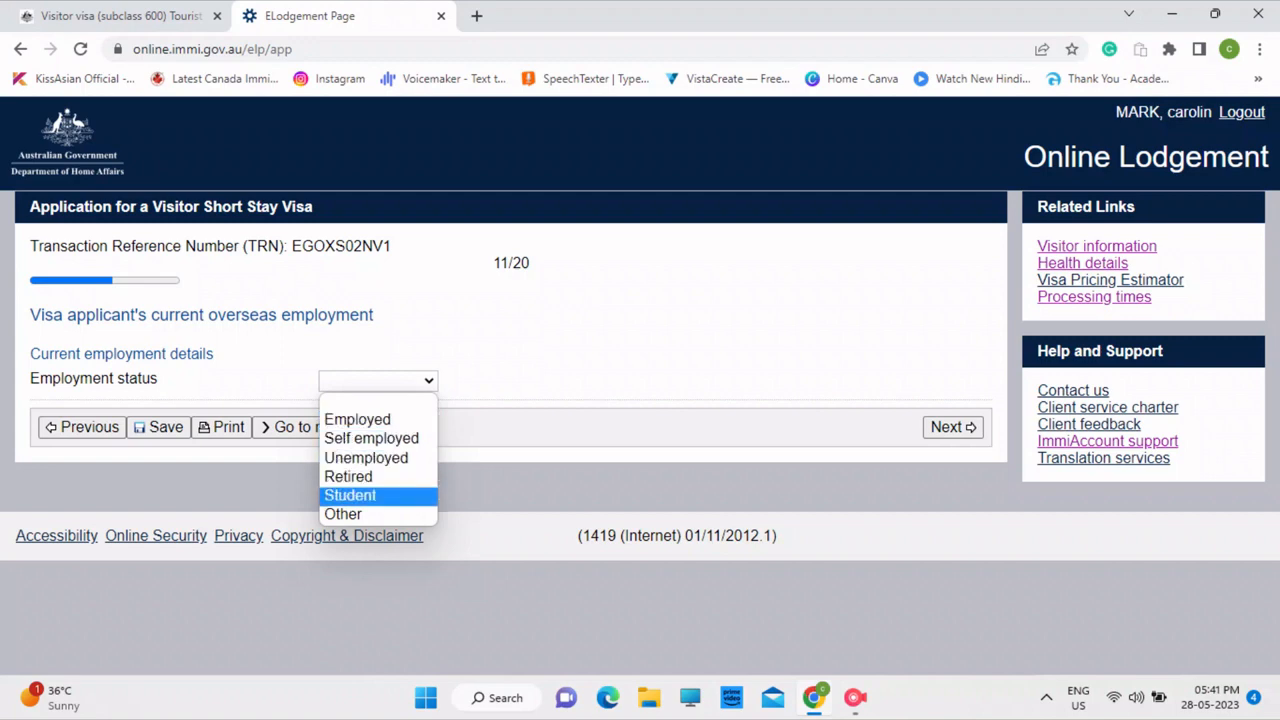
left_click(366, 458)
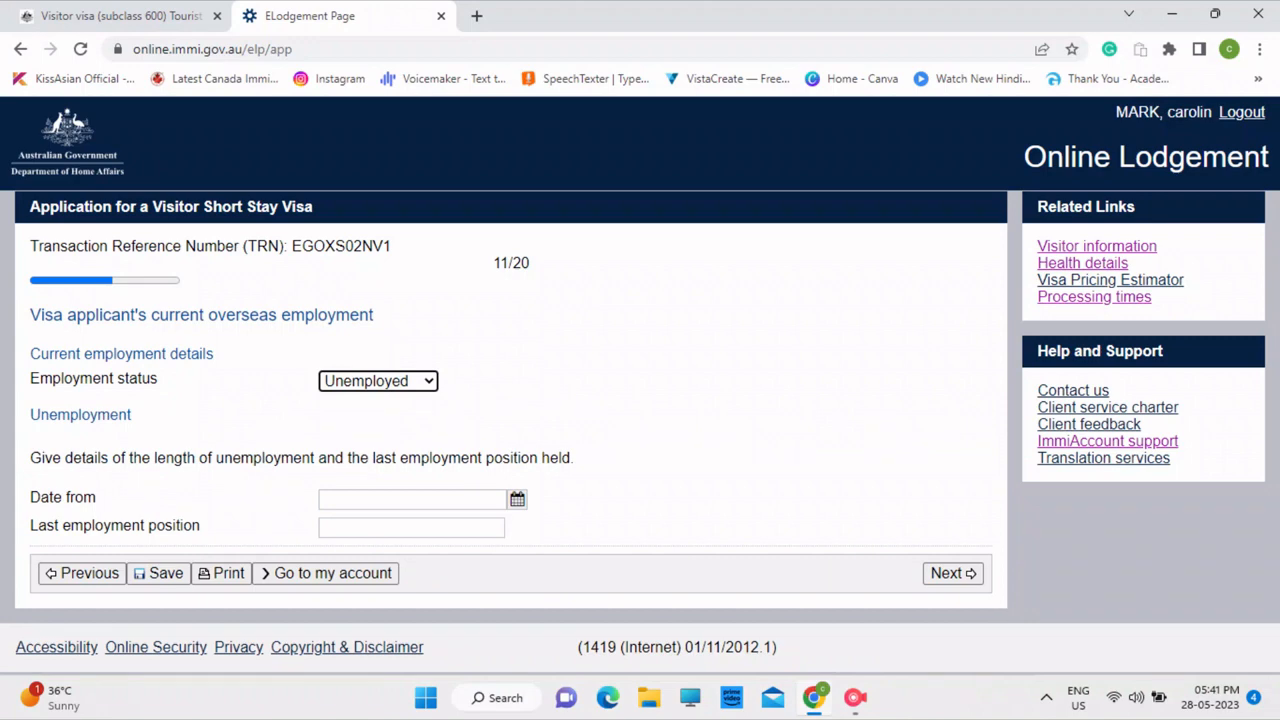
left_click(378, 381)
left_click(371, 439)
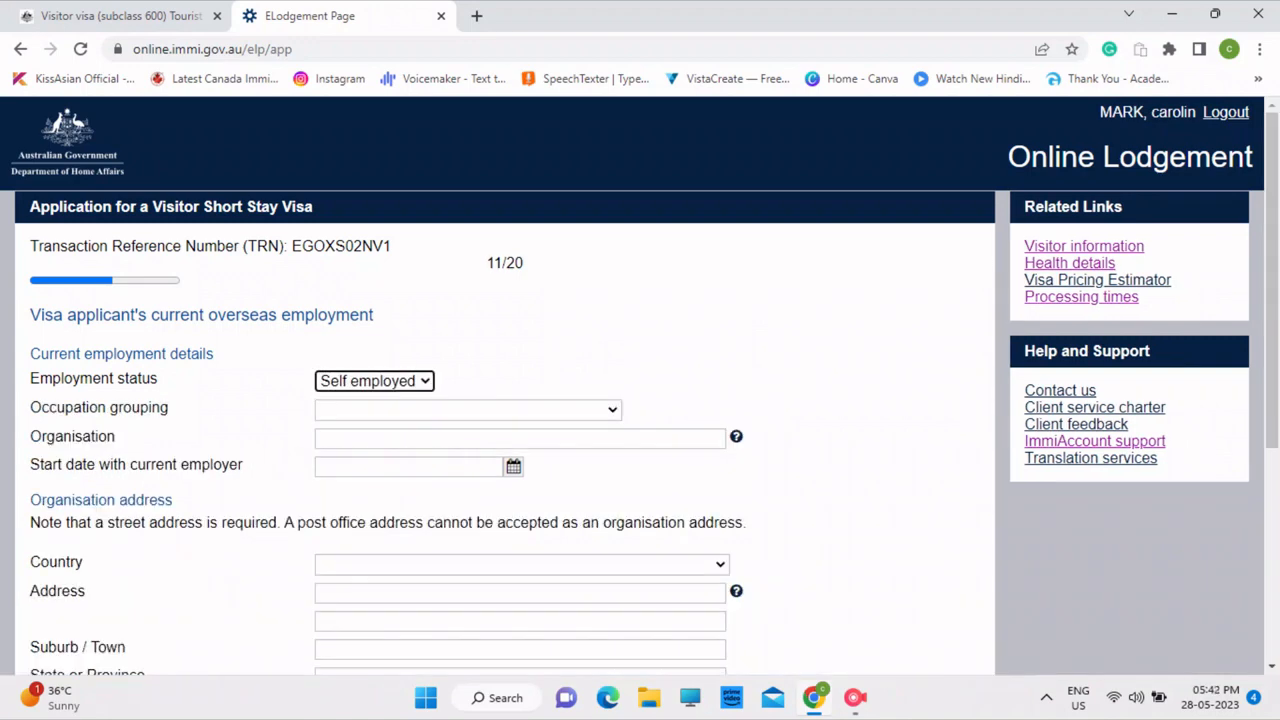
left_click(375, 381)
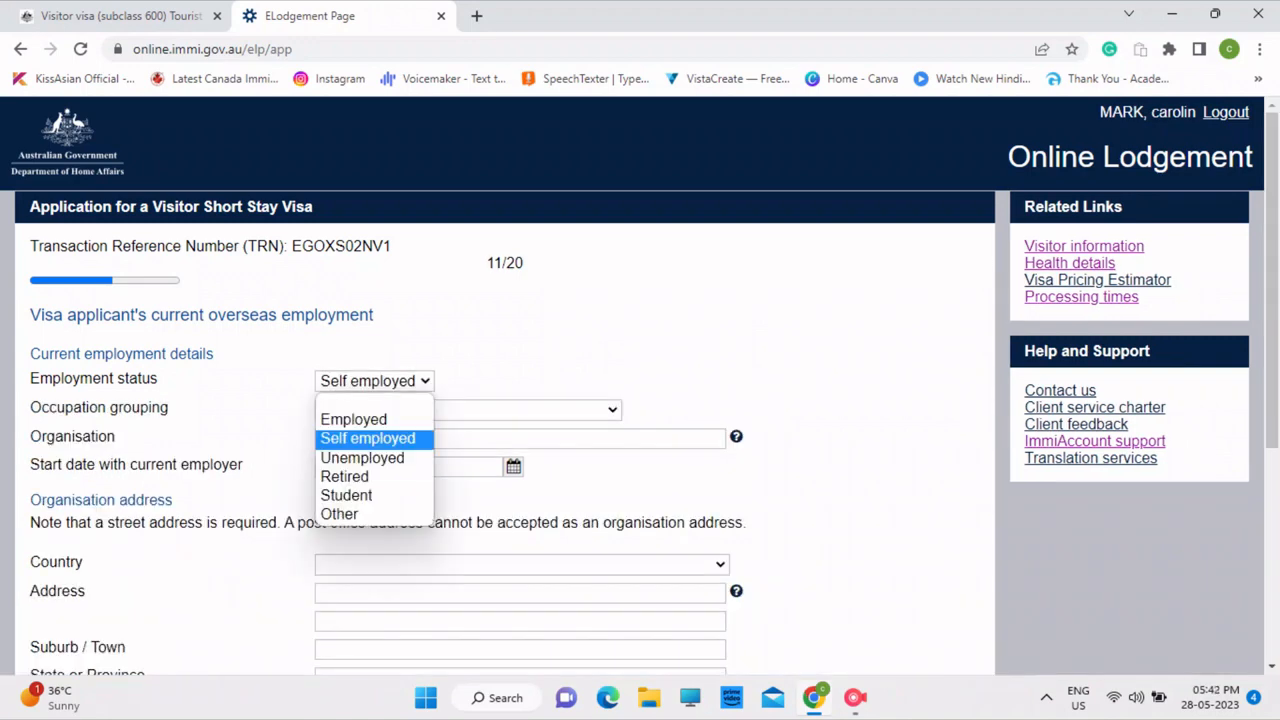
key("Up")
key("Return")
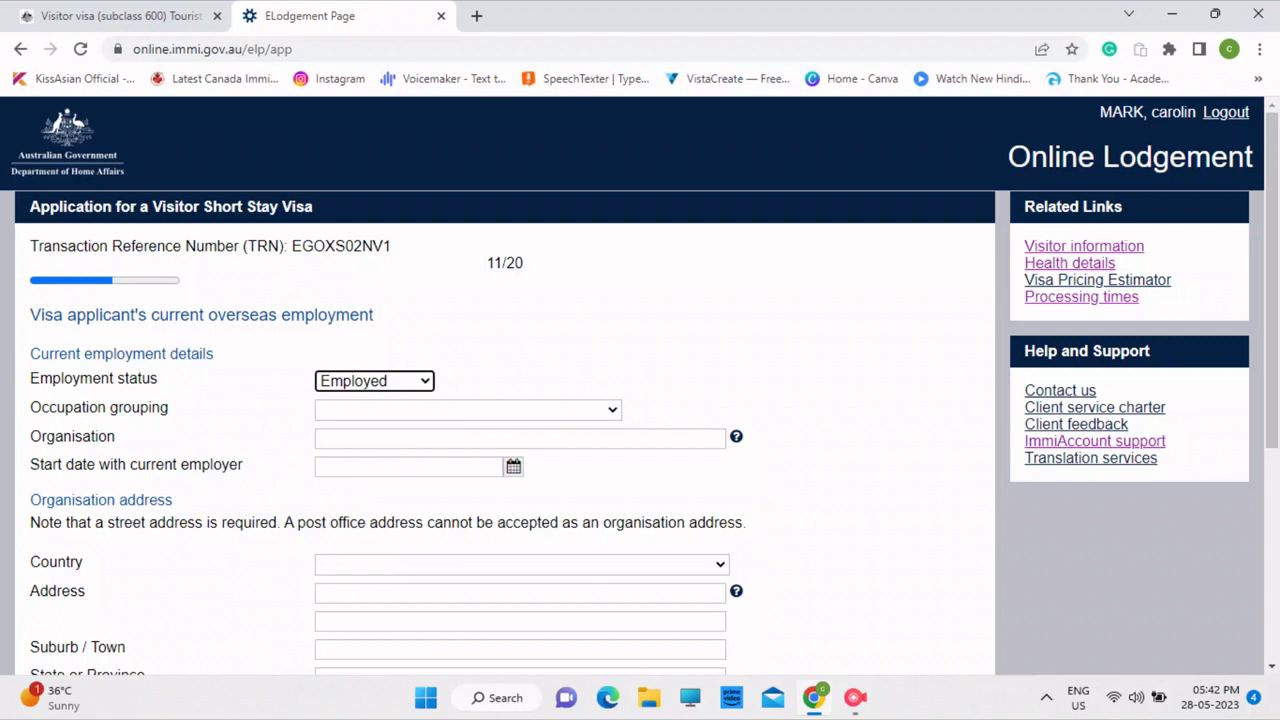
key("alt+Down")
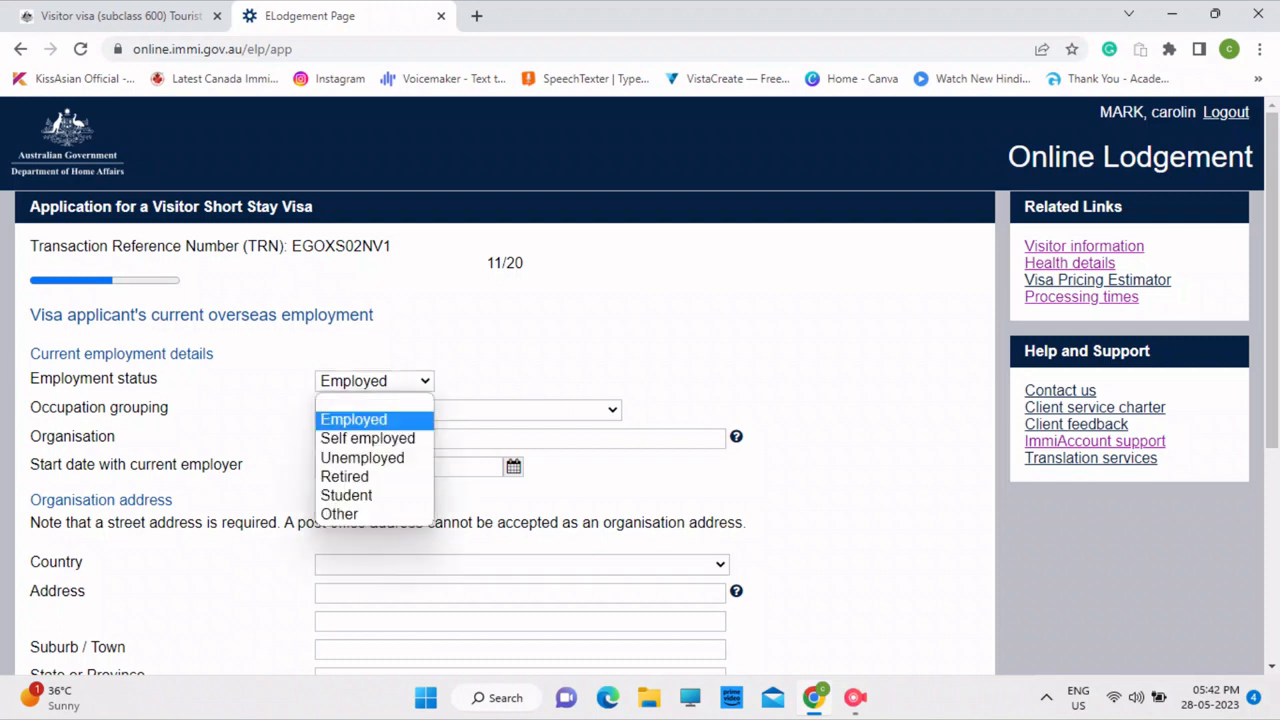
key("Down")
key("Down")
key("Down")
key("Down")
key("Return")
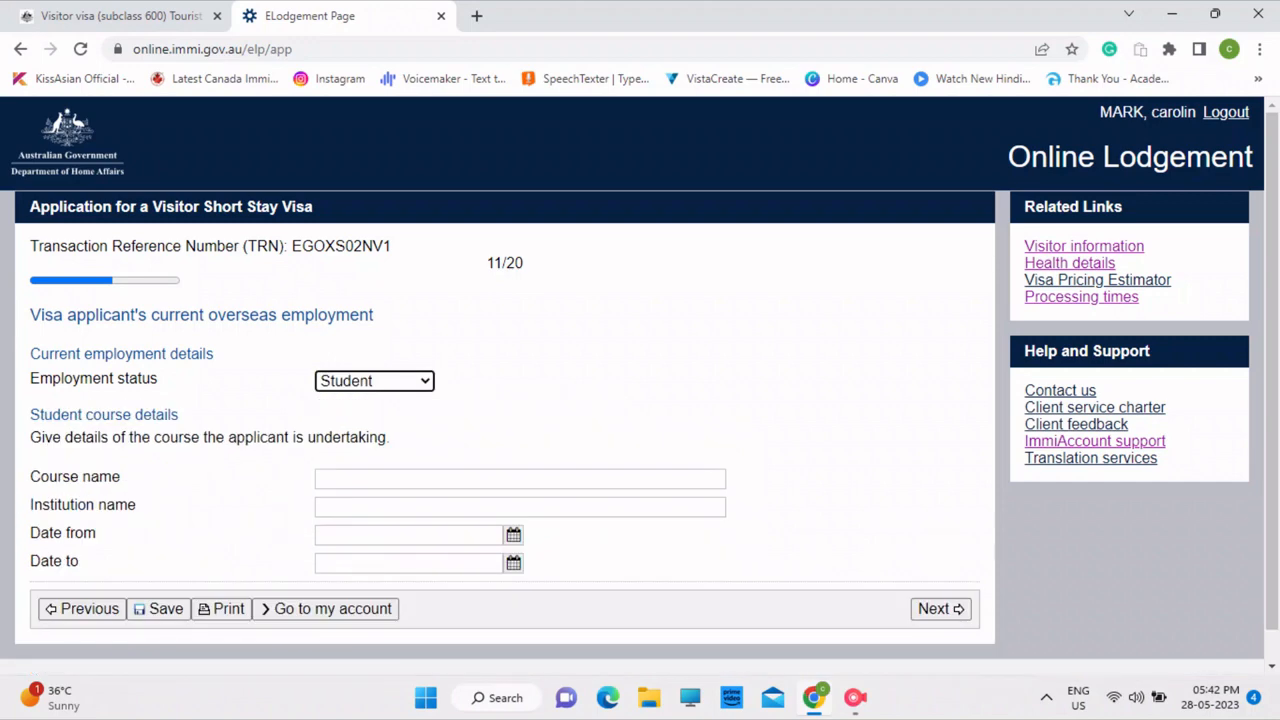
Step: Set the applicant's employment status to Other
key("alt+Down")
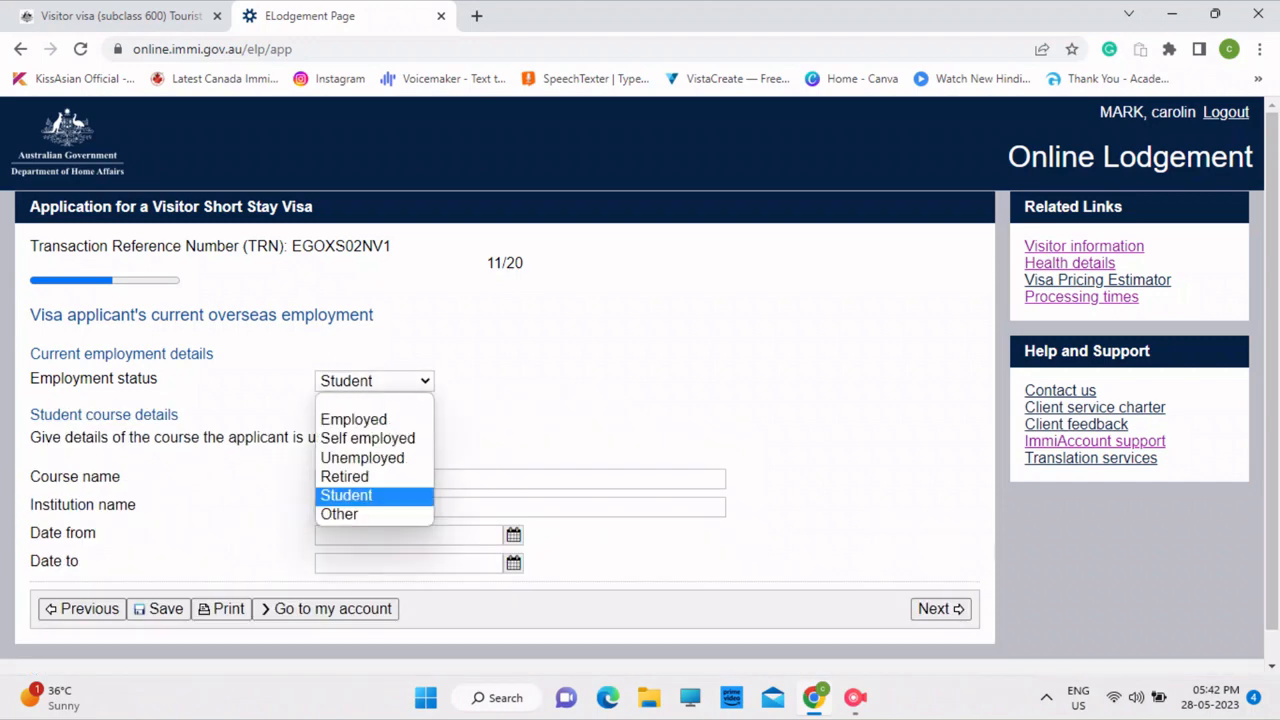
key("Up")
key("Down")
key("Down")
key("Return")
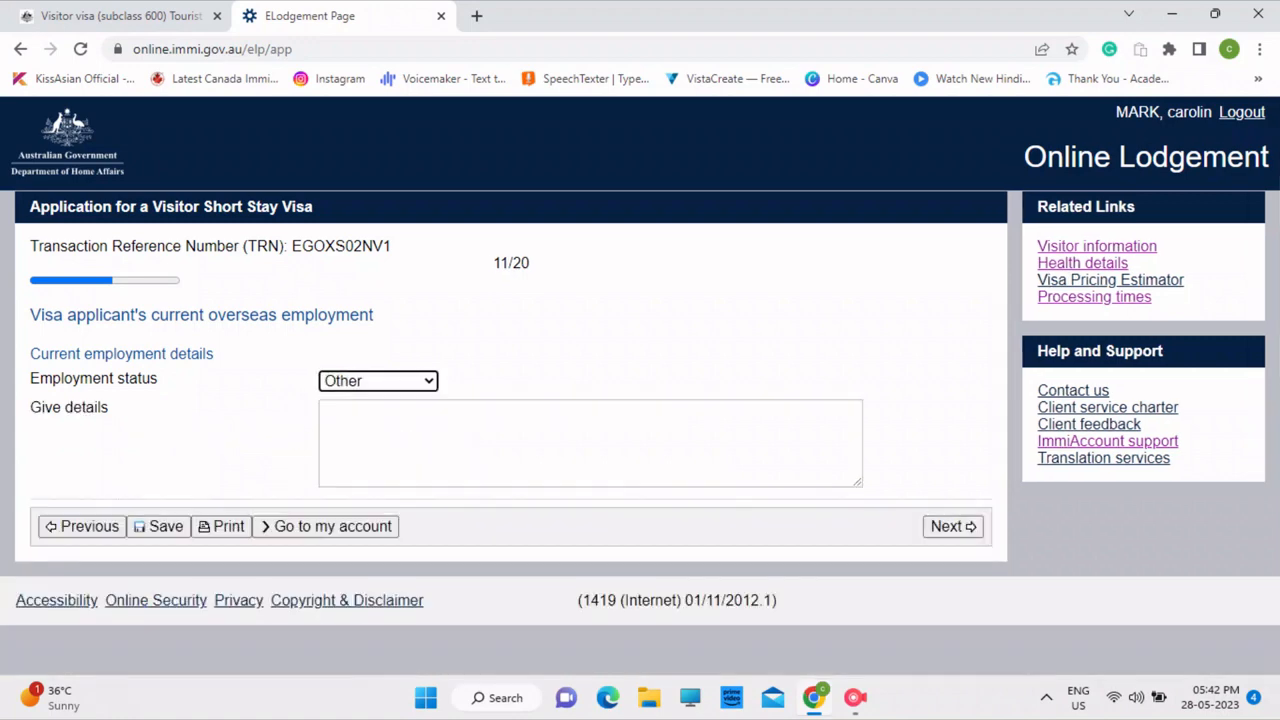
Step: Give the employment details as "I am a farm worker" and continue to the financial support page
key("Tab")
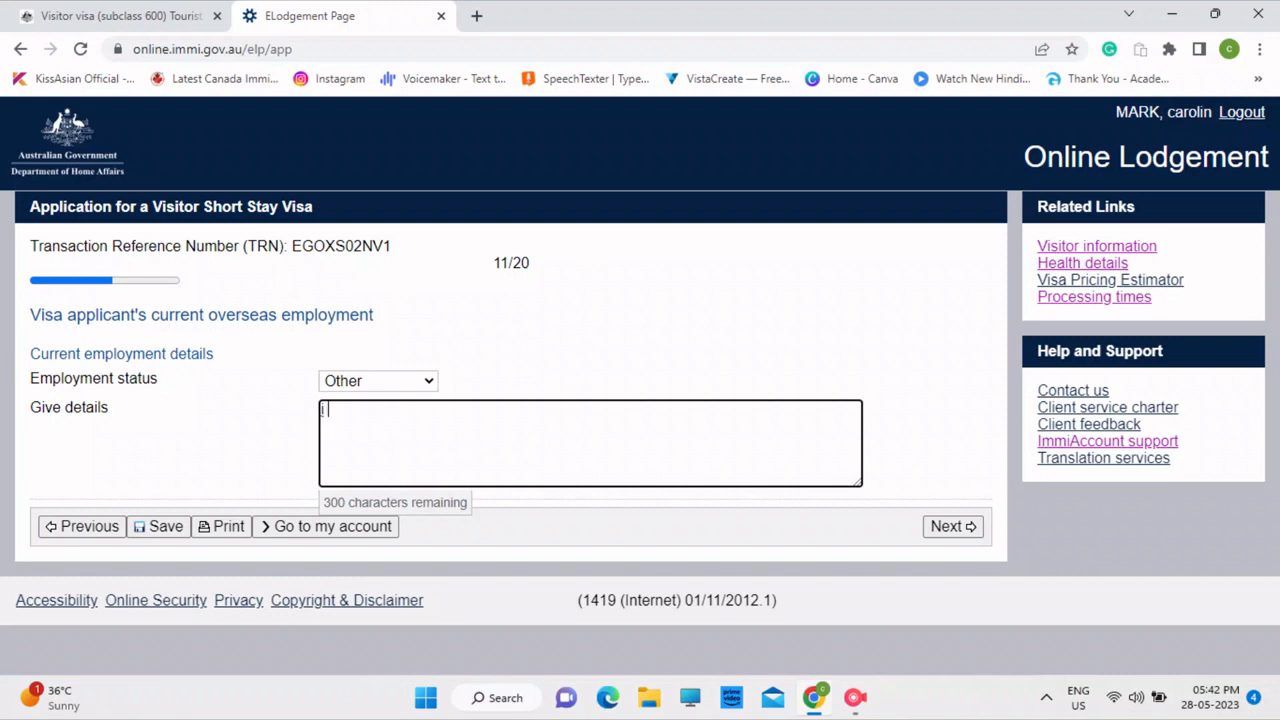
type("I")
key("BackSpace")
key("BackSpace")
type("i am")
key("BackSpace")
key("BackSpace")
key("BackSpace")
key("BackSpace")
type("I am a farm ")
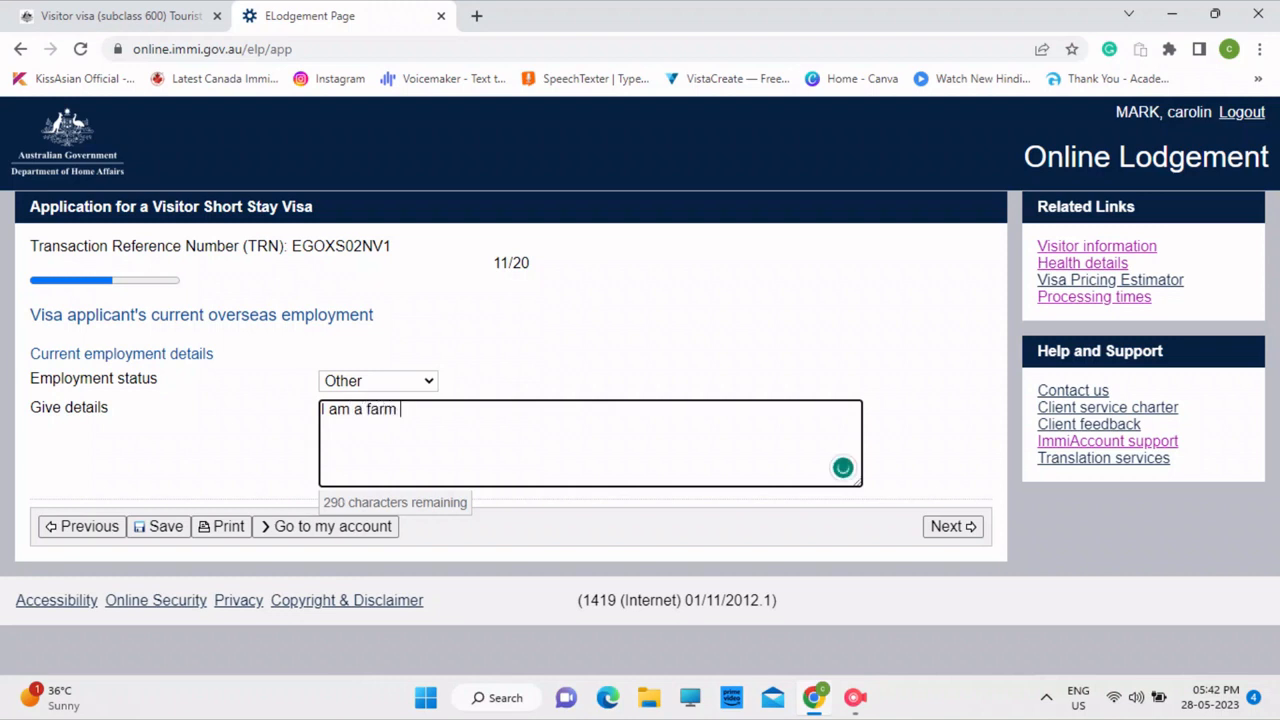
type("worker")
left_click(953, 527)
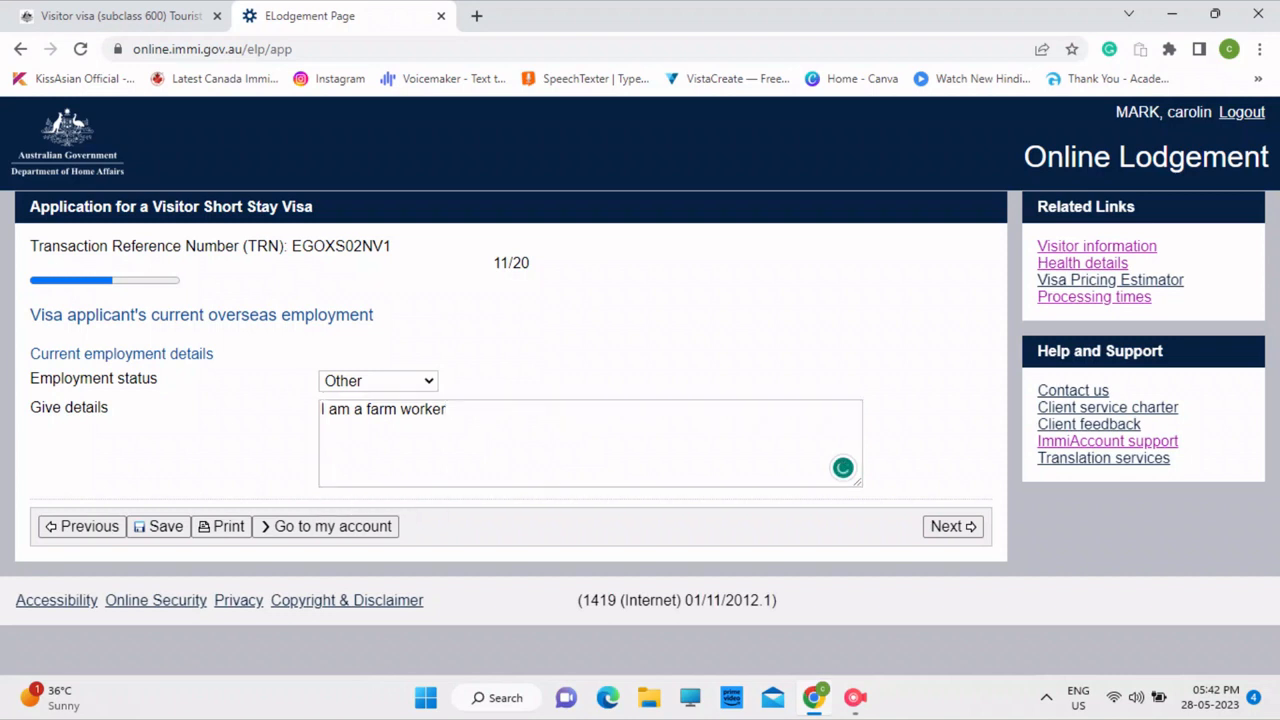
left_click(953, 527)
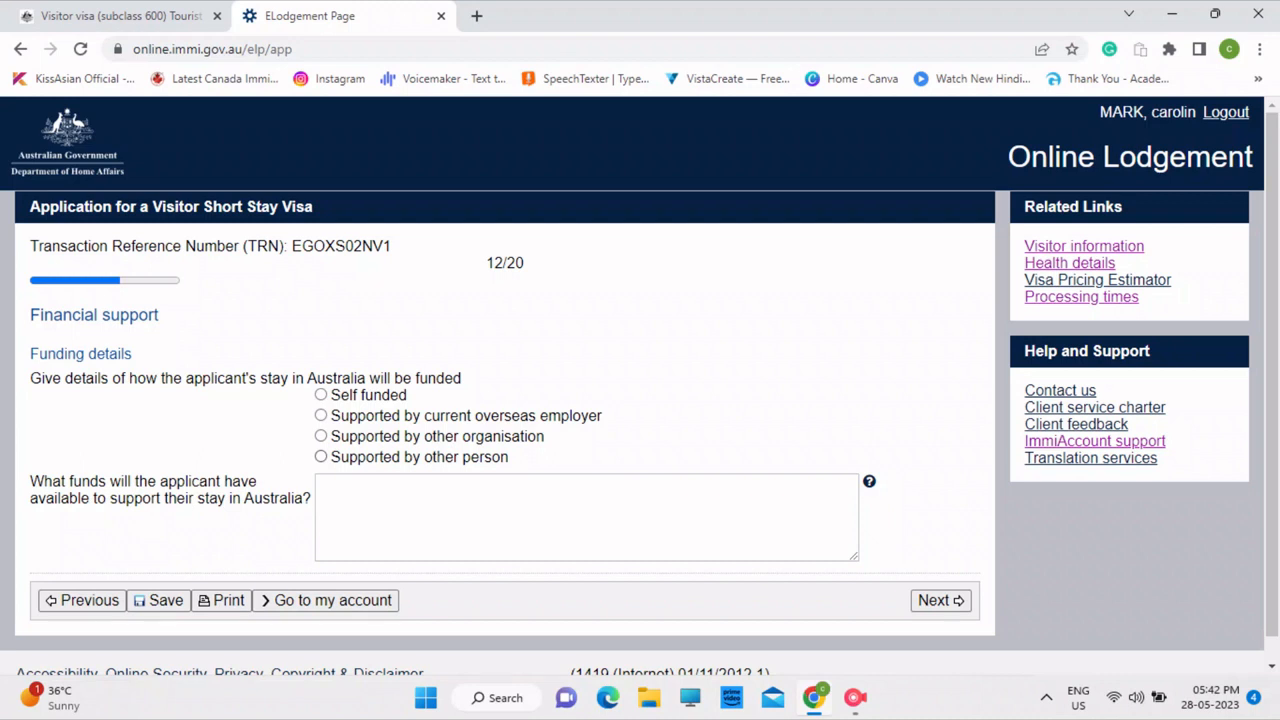
Step: Check the support types offered under Supported by other person, and set the funding of the stay to Self funded
left_click(320, 456)
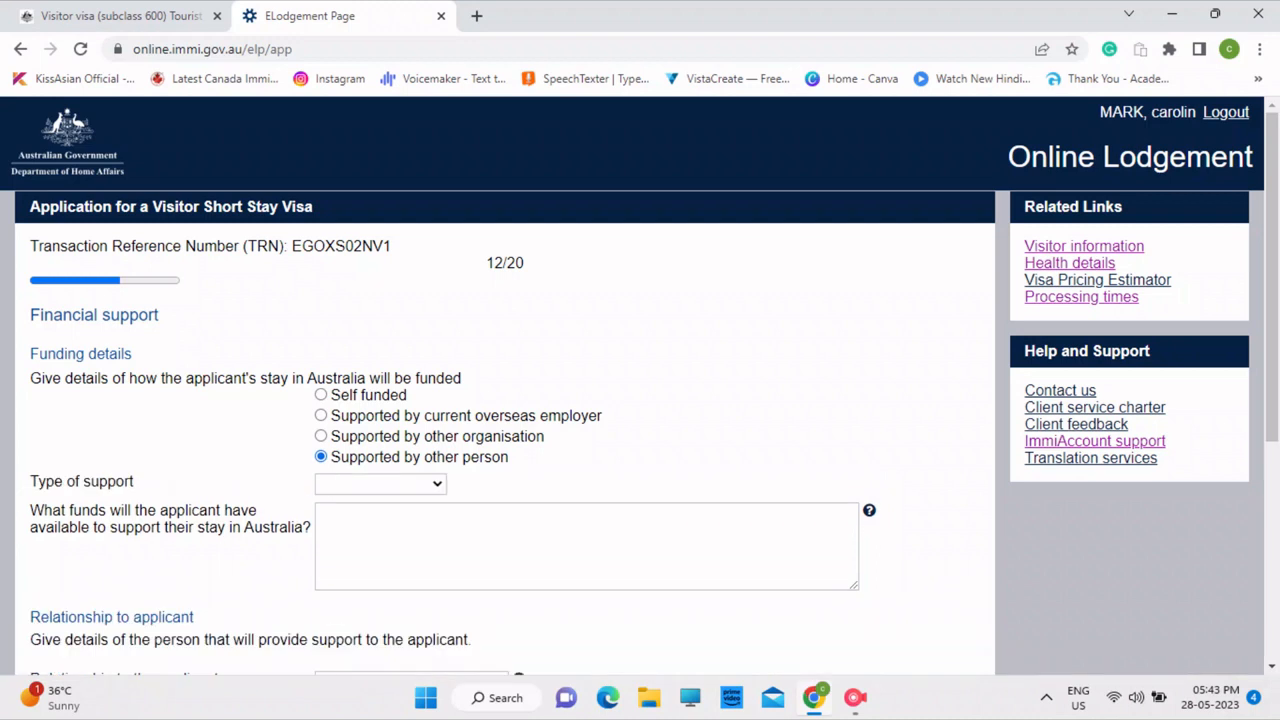
left_click(380, 484)
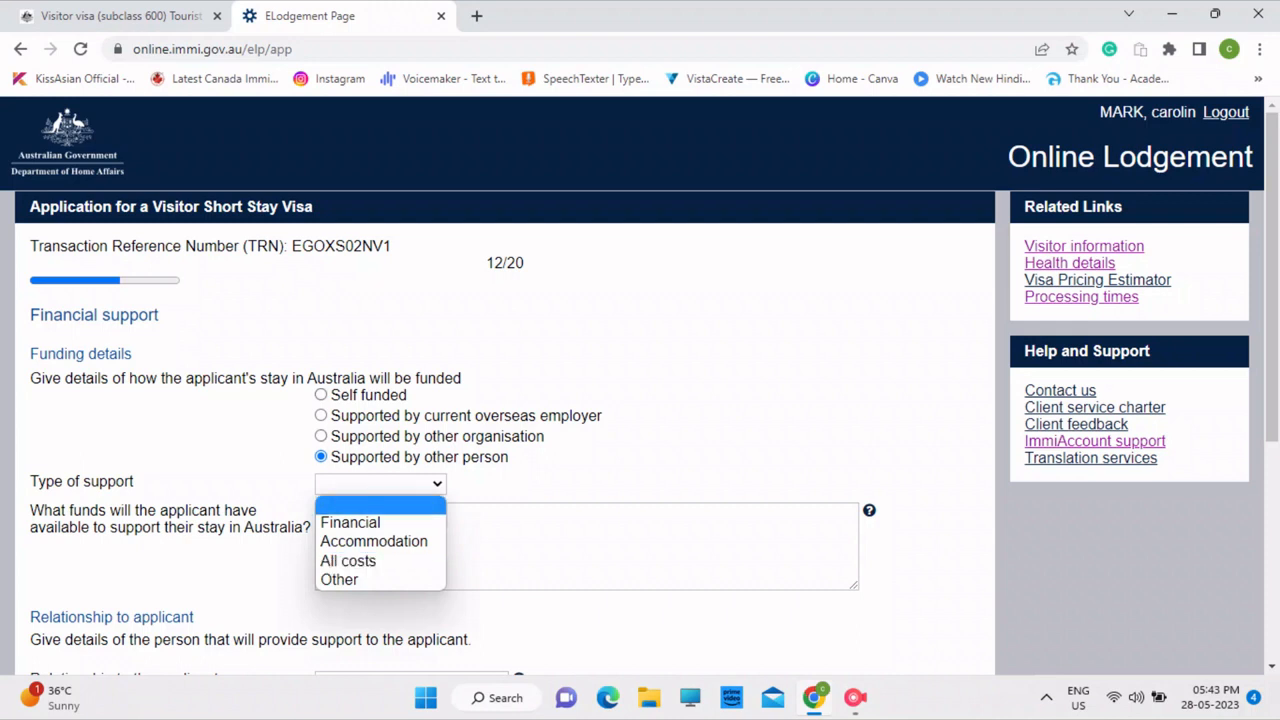
left_click(321, 395)
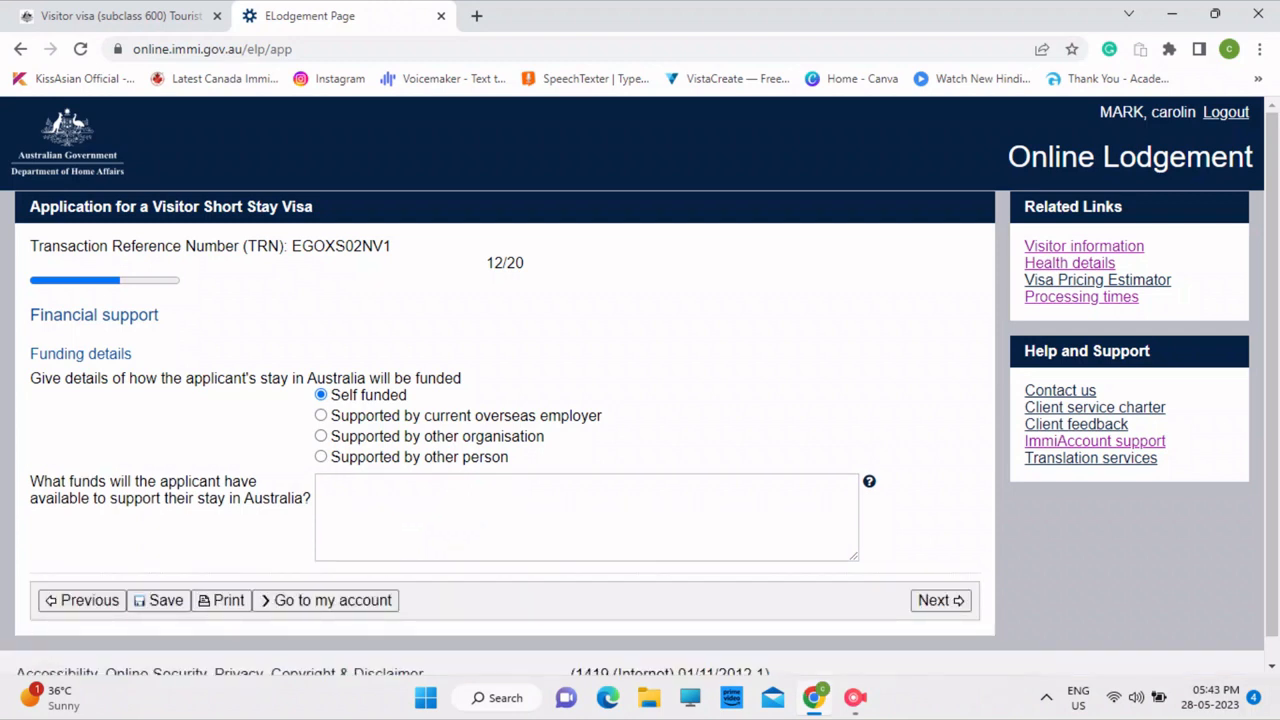
Step: State the funds available for the stay as "I have more than INR 5 lacs in my account"
left_click(450, 524)
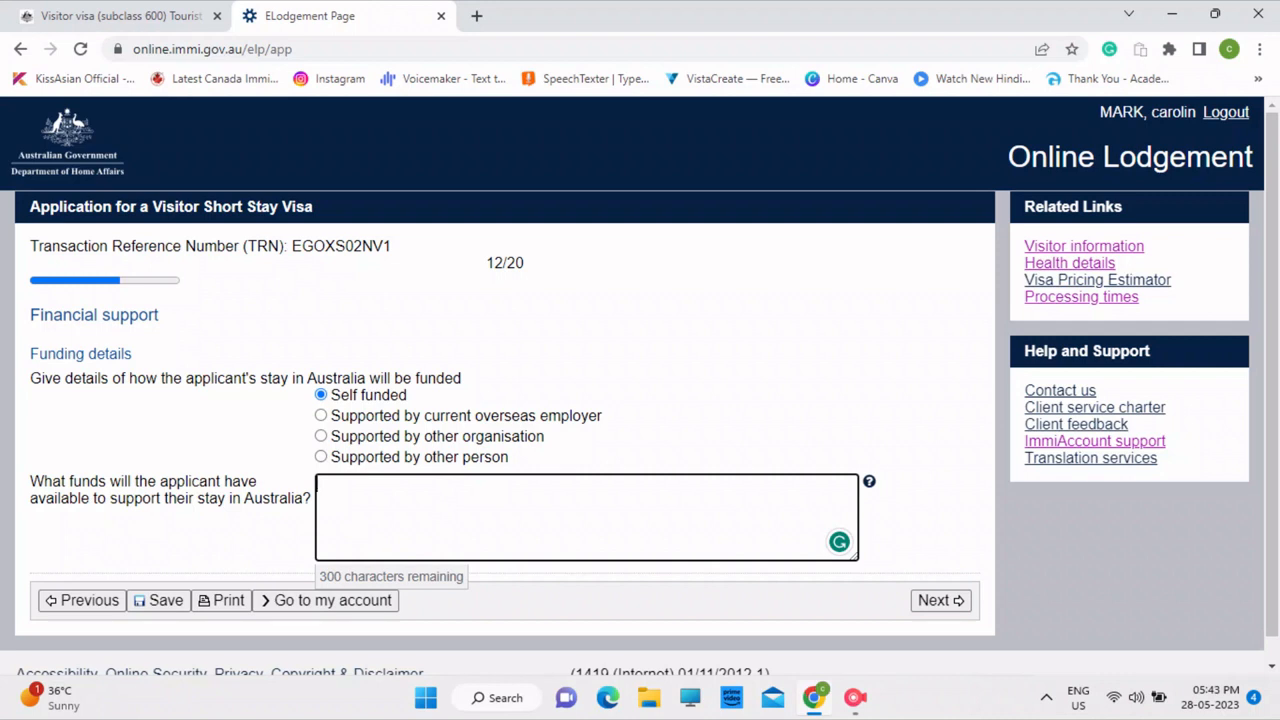
type("I  have more t")
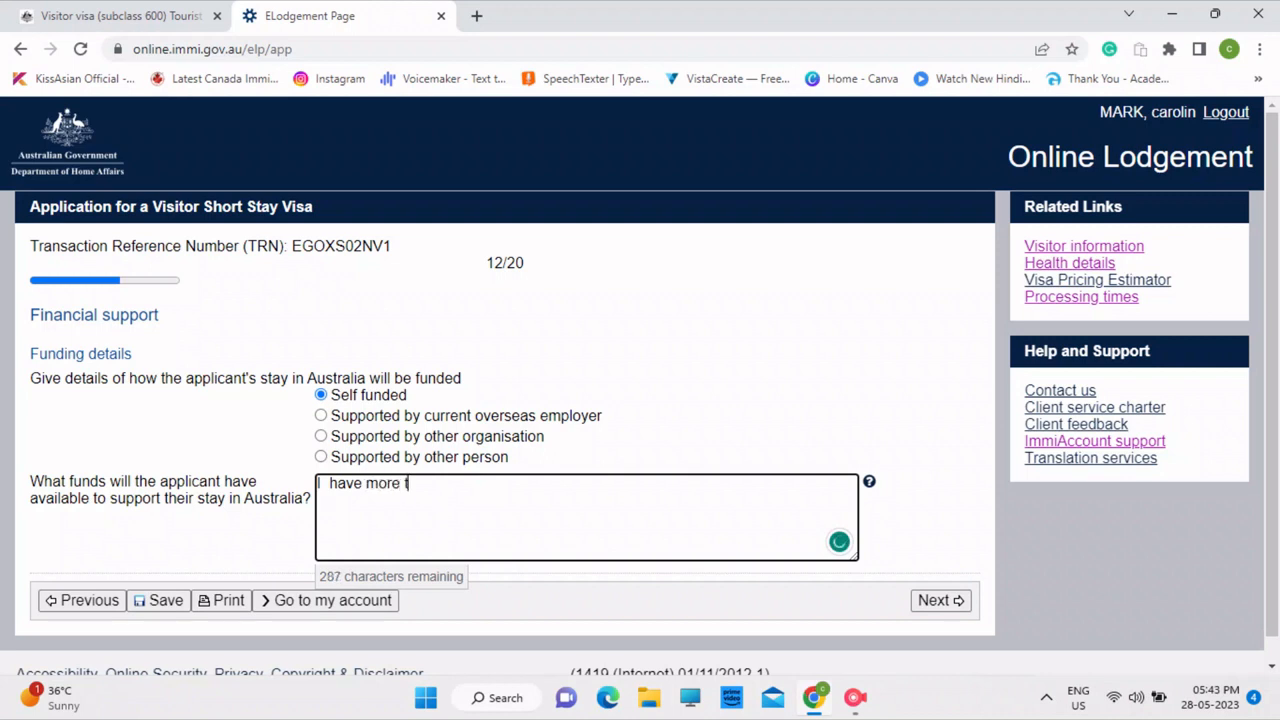
type("han")
type("5 lacs in")
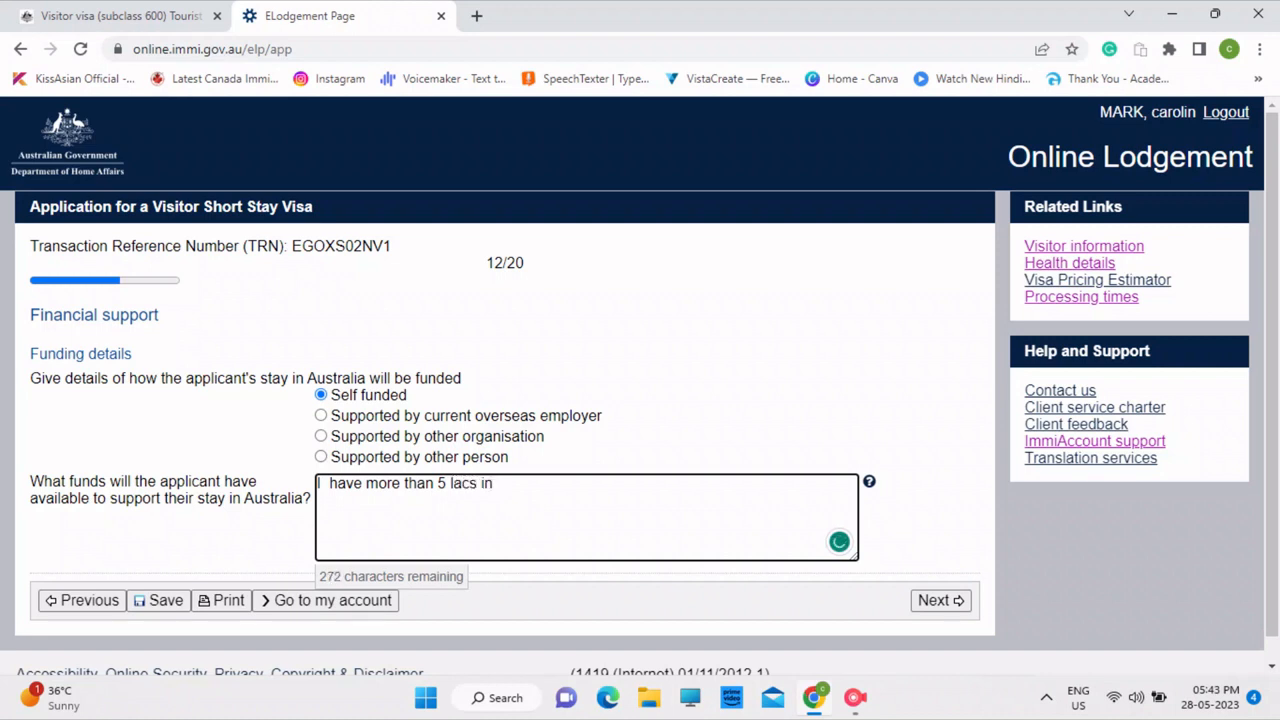
type(" my accou")
type("nt")
type("INR")
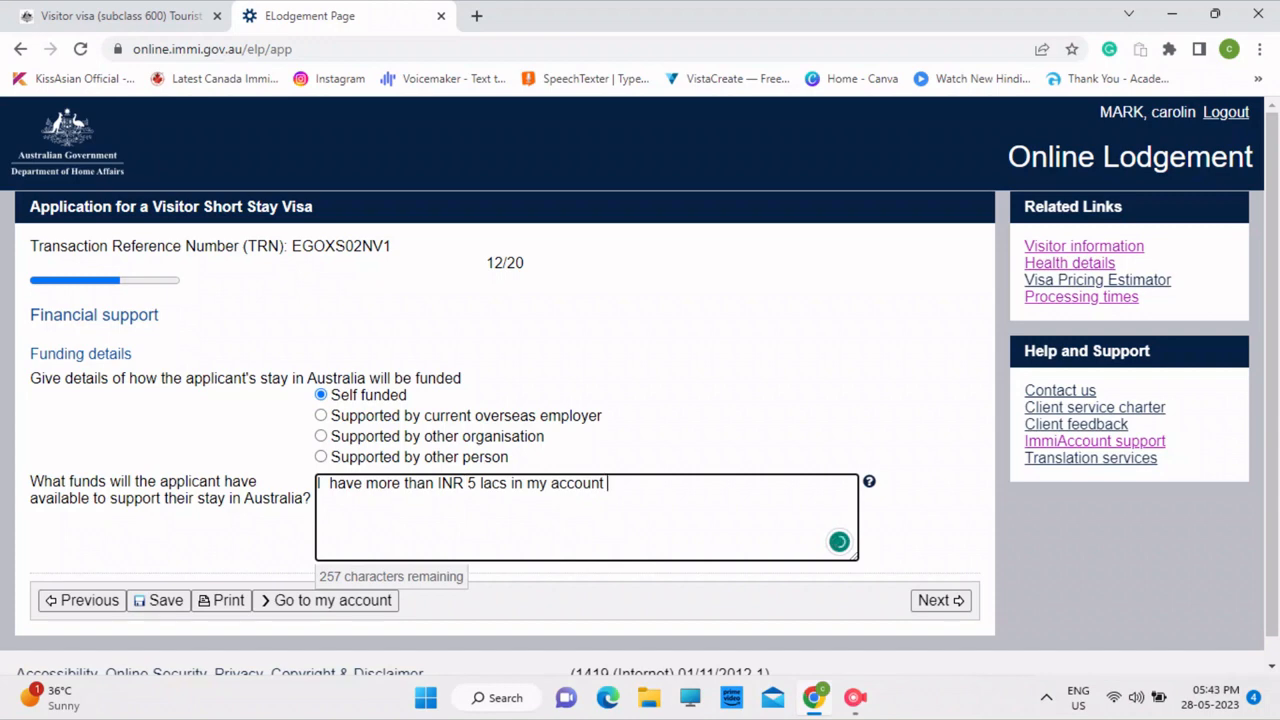
Step: Search the web for the Australian dollar rate in a new browser tab
left_click(476, 15)
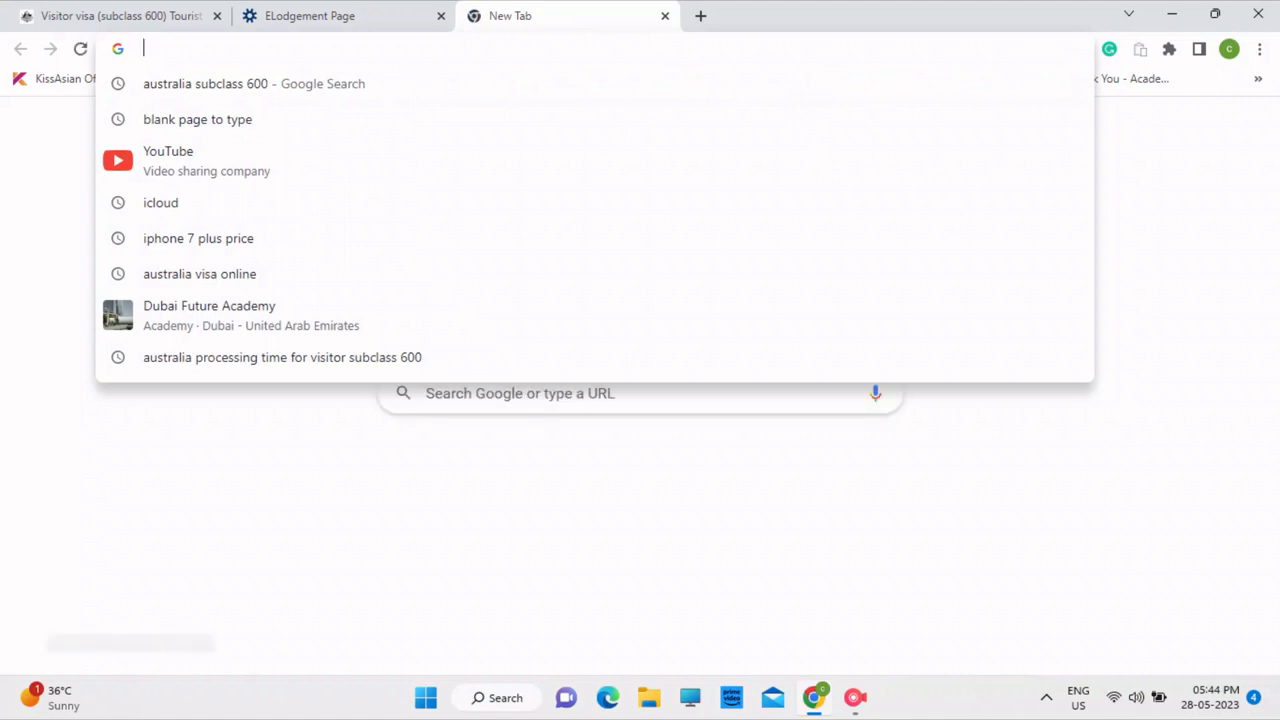
type("aust")
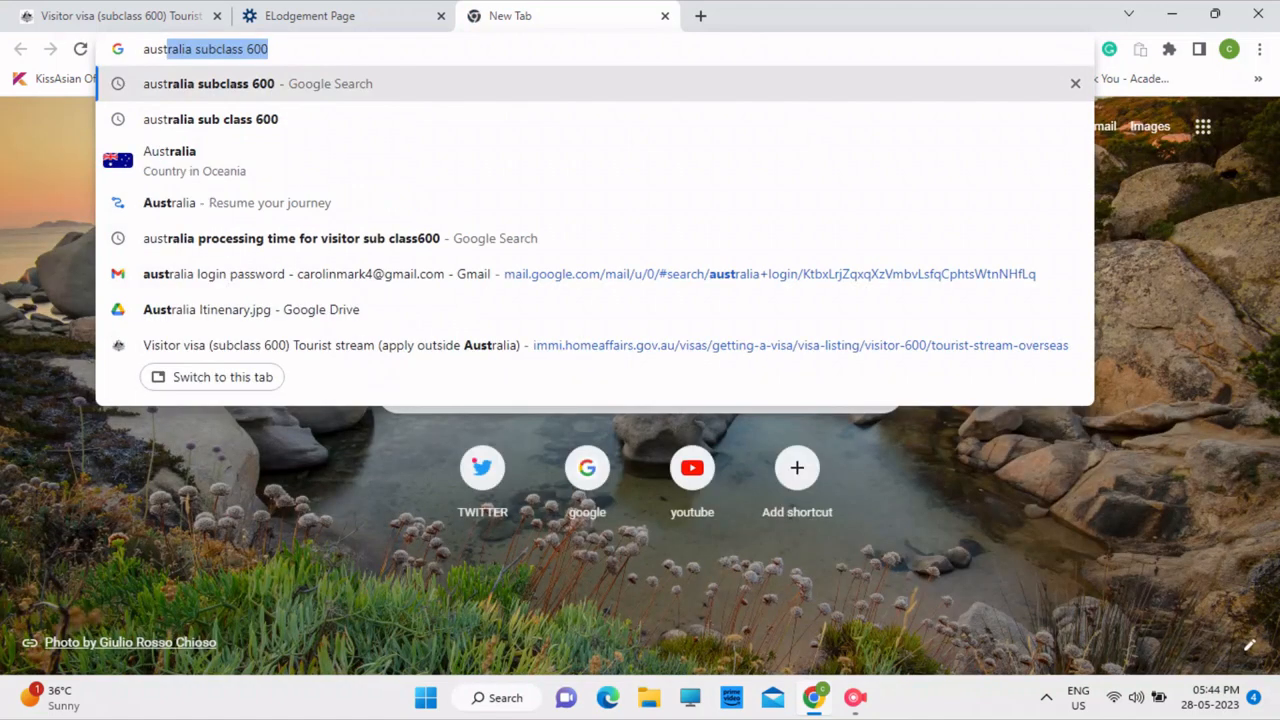
type("tralia")
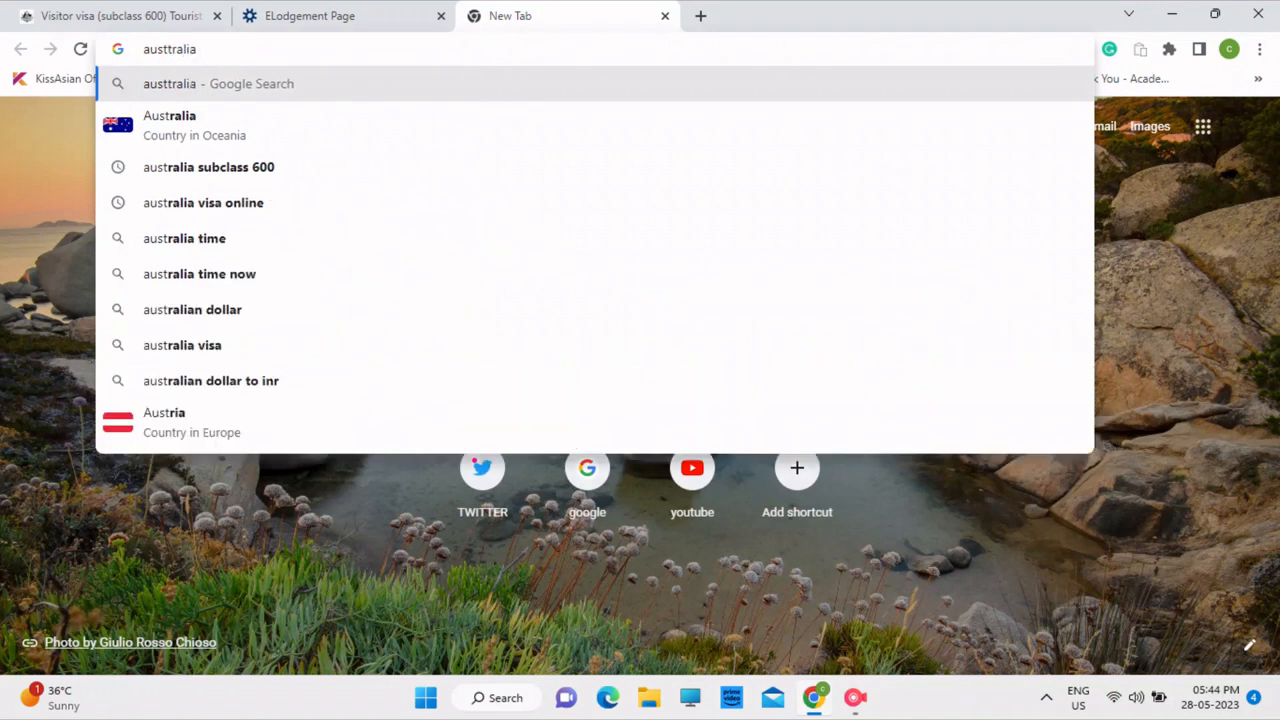
type(" dolle")
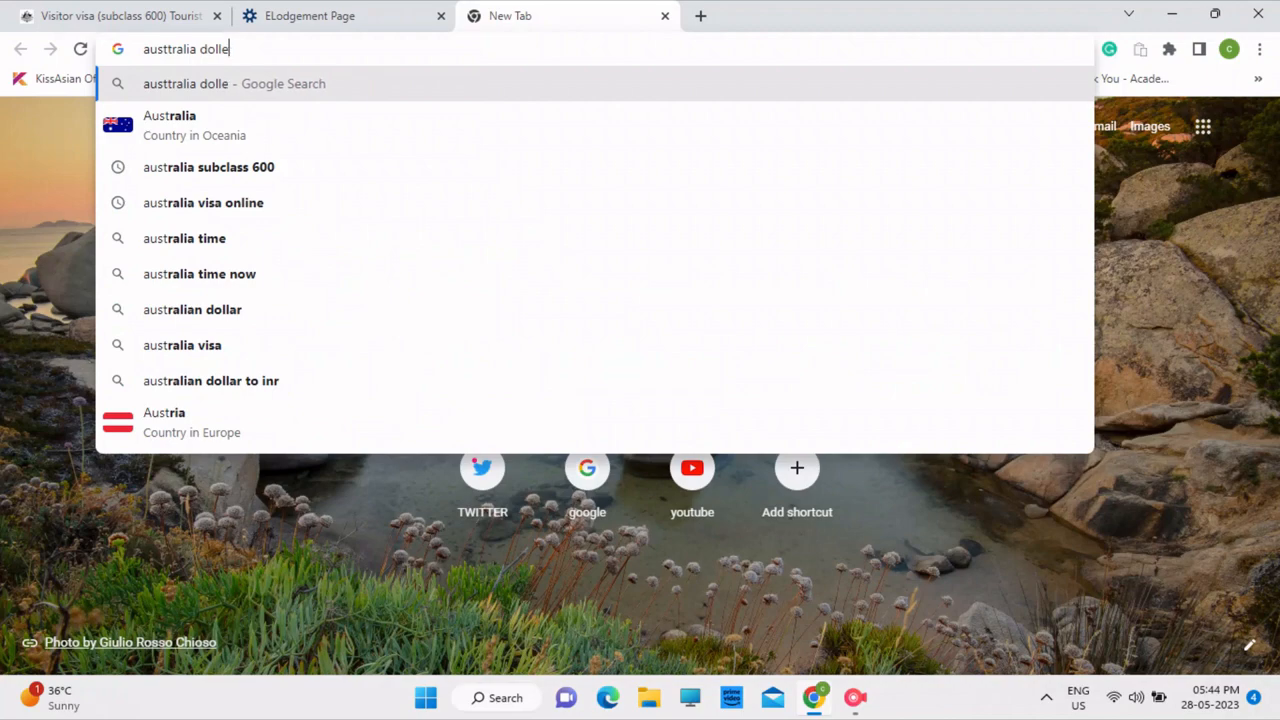
key("BackSpace")
type("ar r")
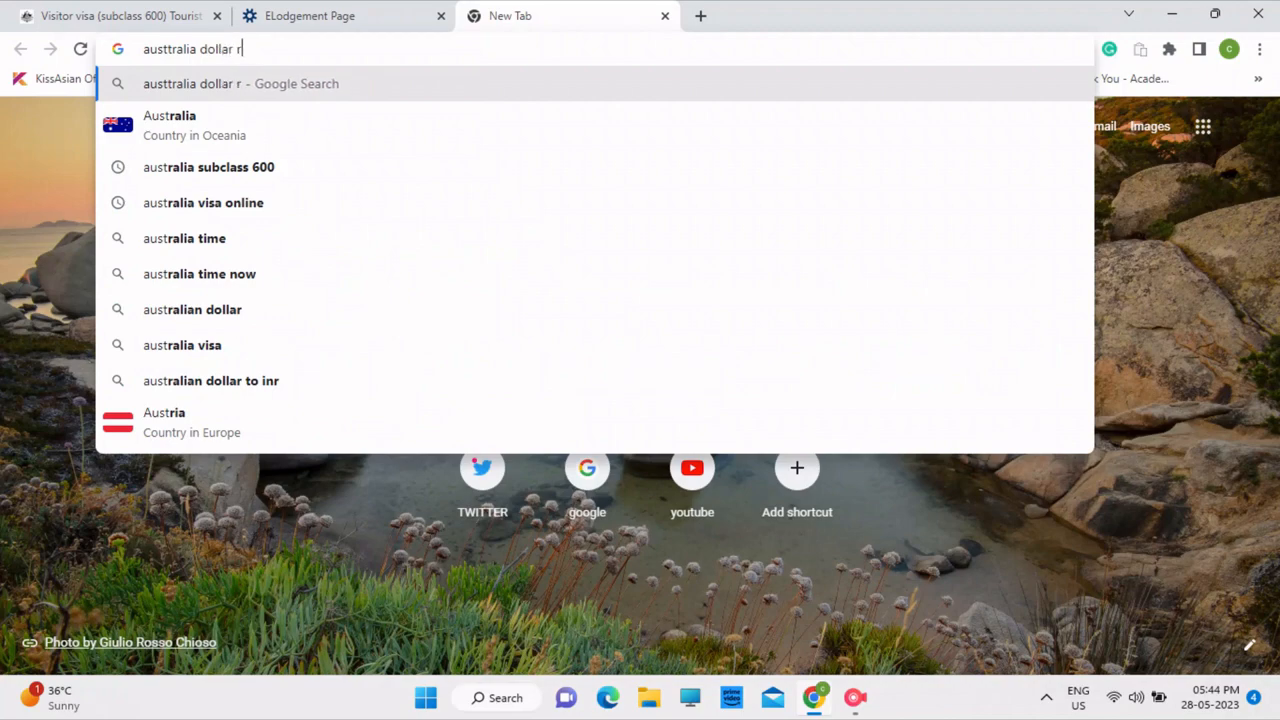
type("ate")
key("Return")
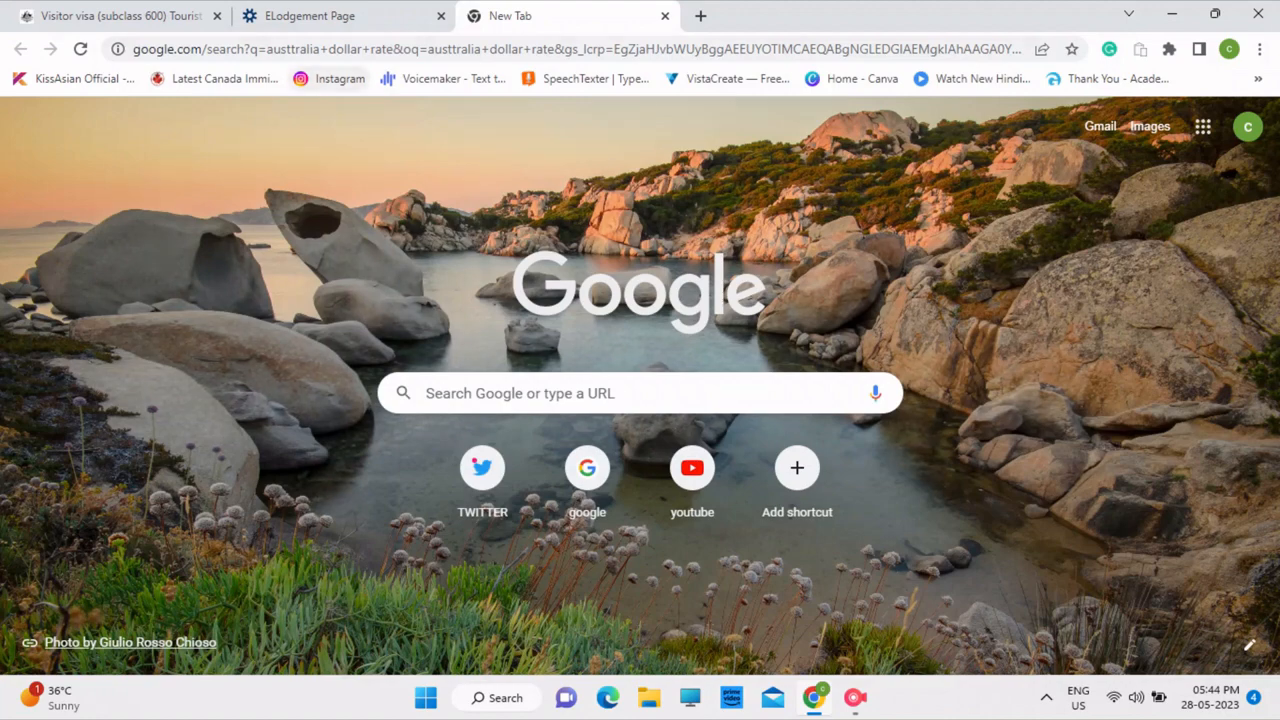
Step: Rerun the exchange rate search as "australia dollar rate" in the same browser tab
key("ctrl+l")
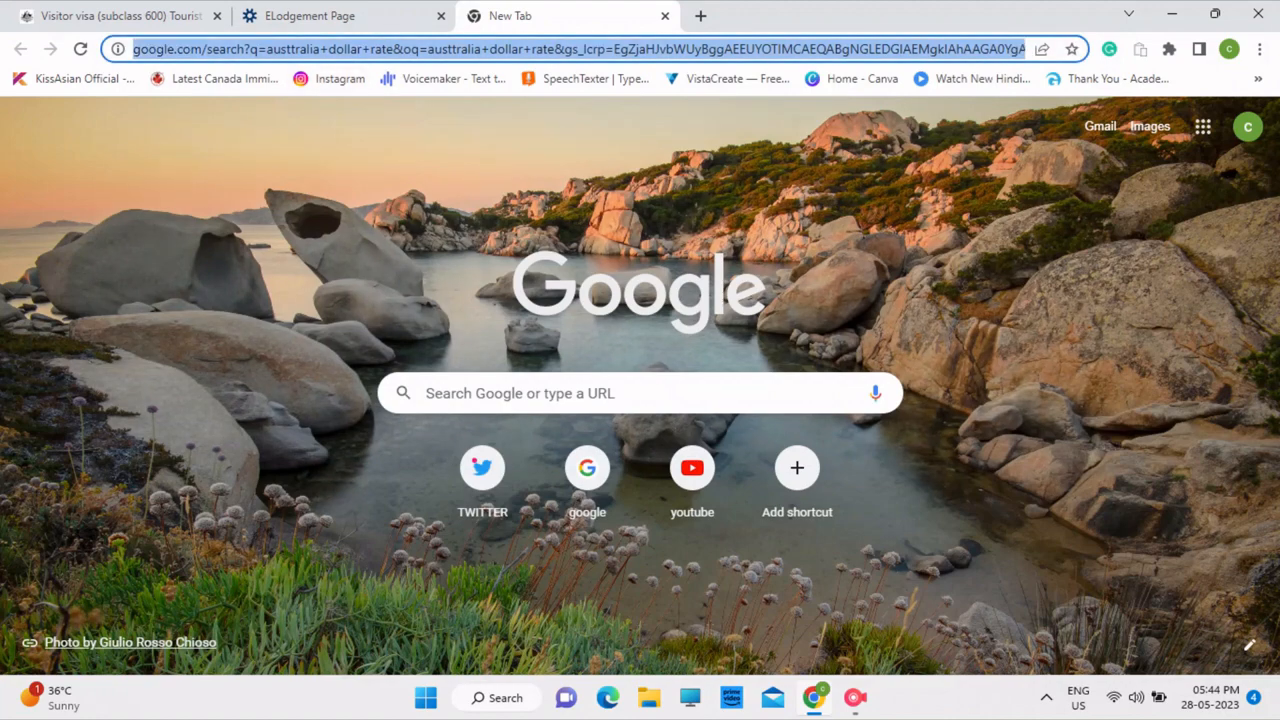
left_click(81, 49)
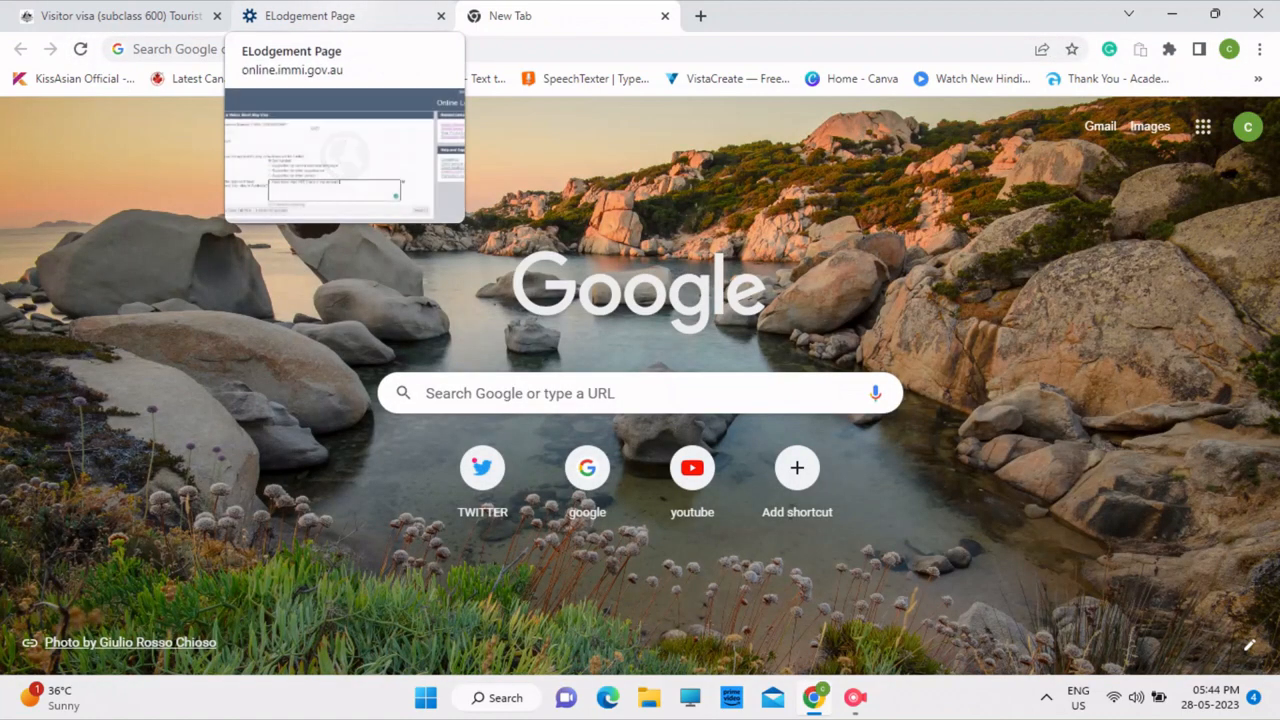
left_click(340, 16)
left_click(560, 16)
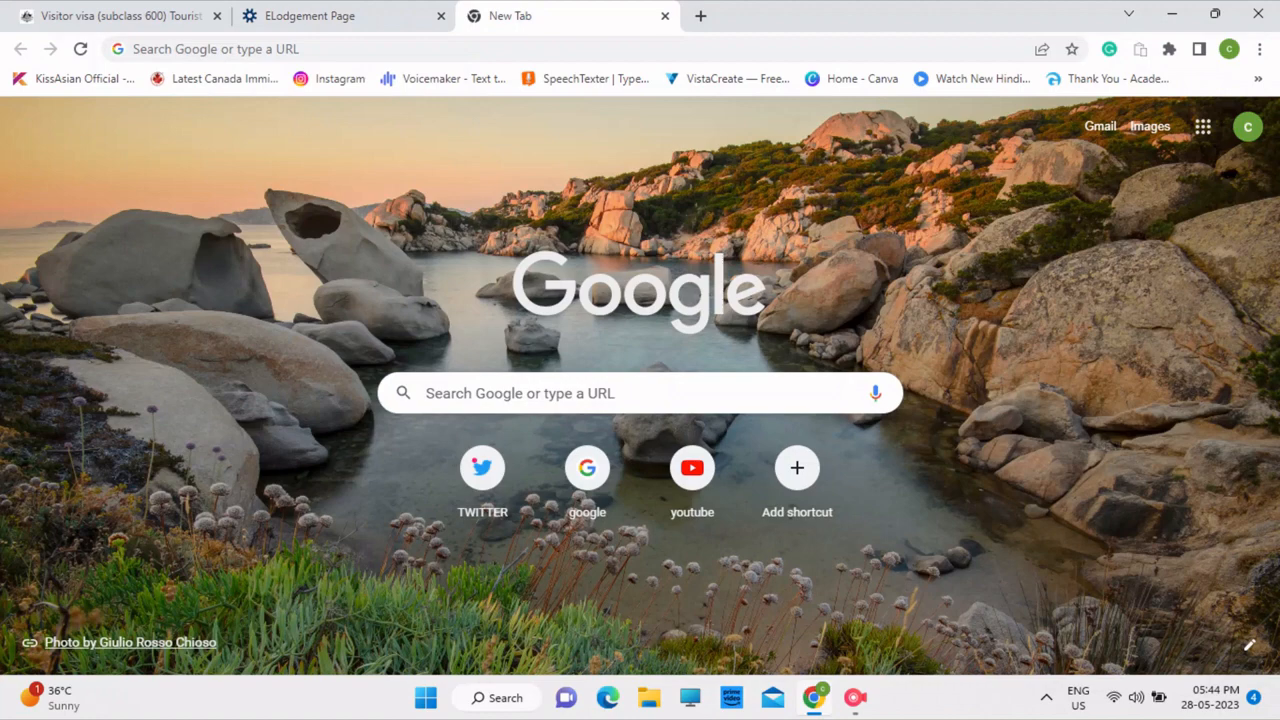
left_click(300, 49)
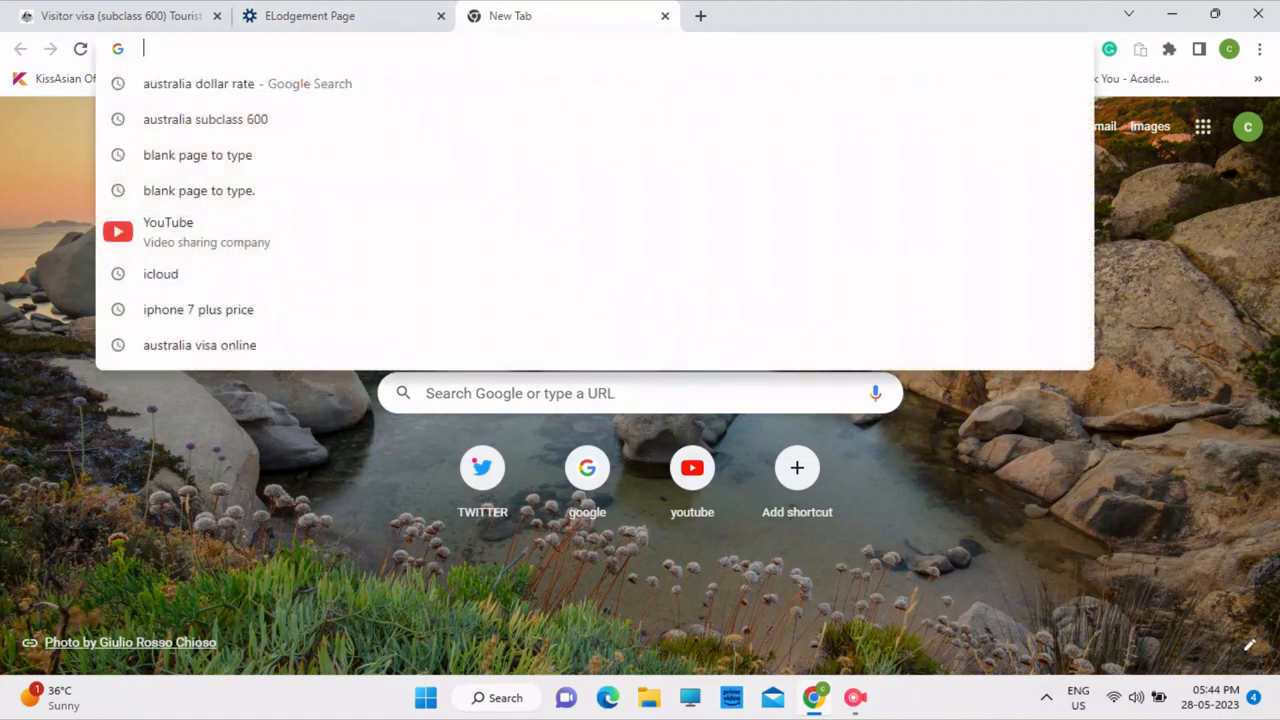
key("Down")
key("Return")
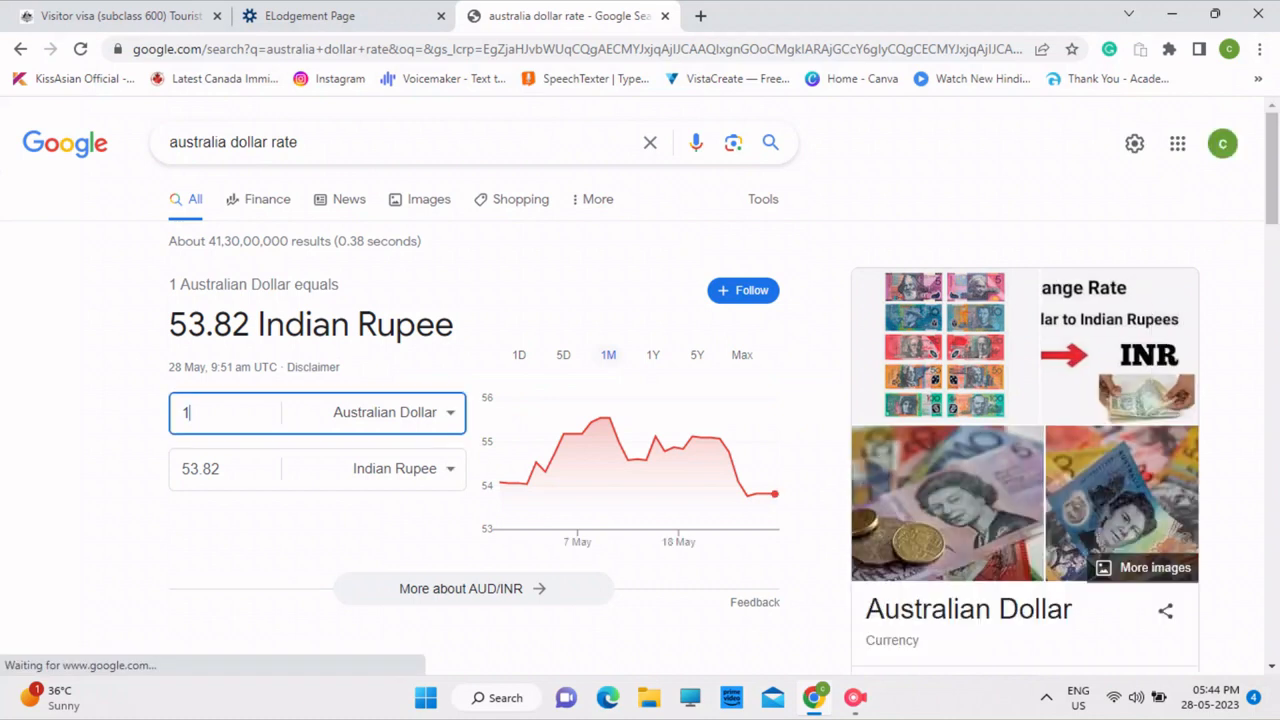
Step: Convert 500000 Indian Rupee to Australian Dollar in the search page's currency converter
left_click(220, 468)
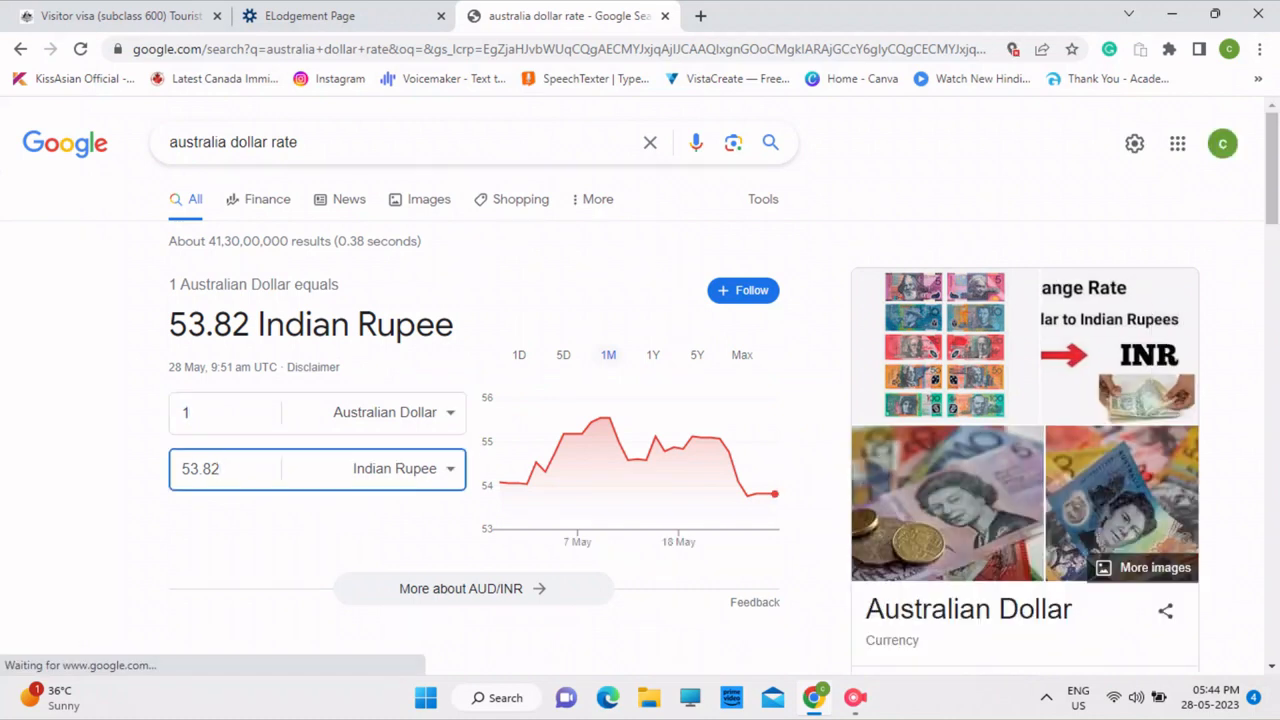
key("BackSpace")
key("BackSpace")
key("BackSpace")
key("BackSpace")
key("BackSpace")
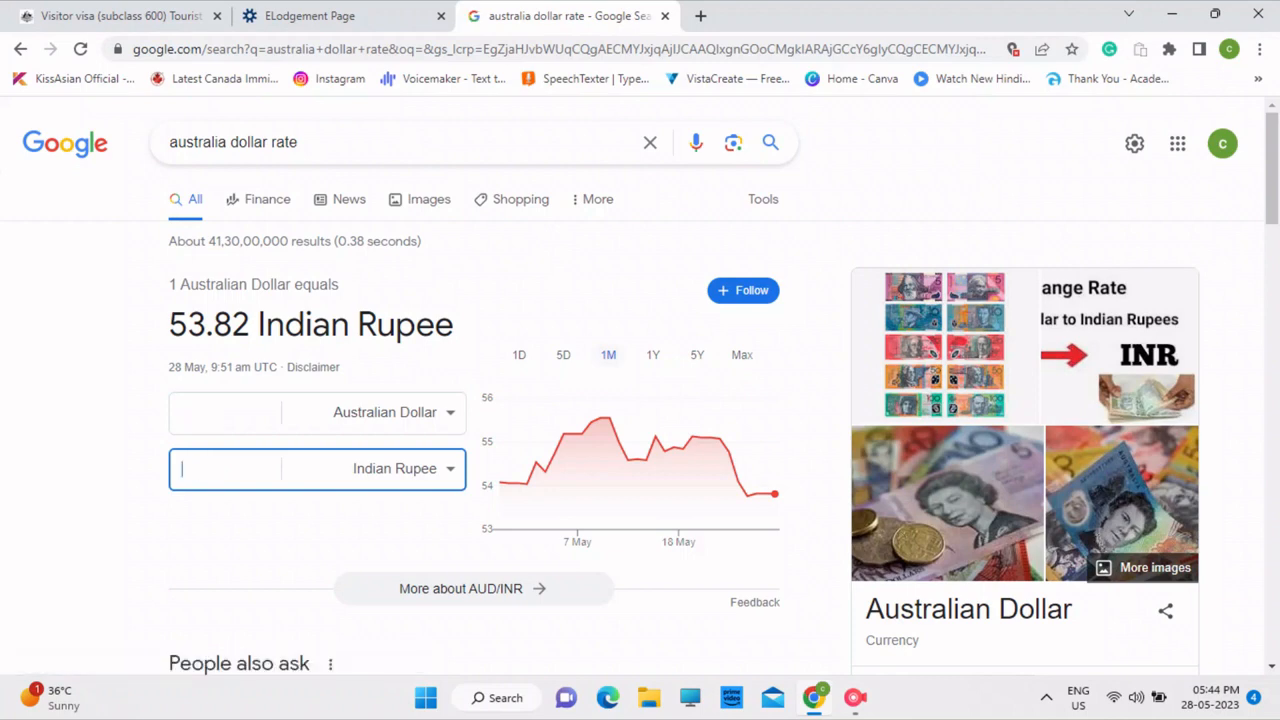
type("50")
type("0000")
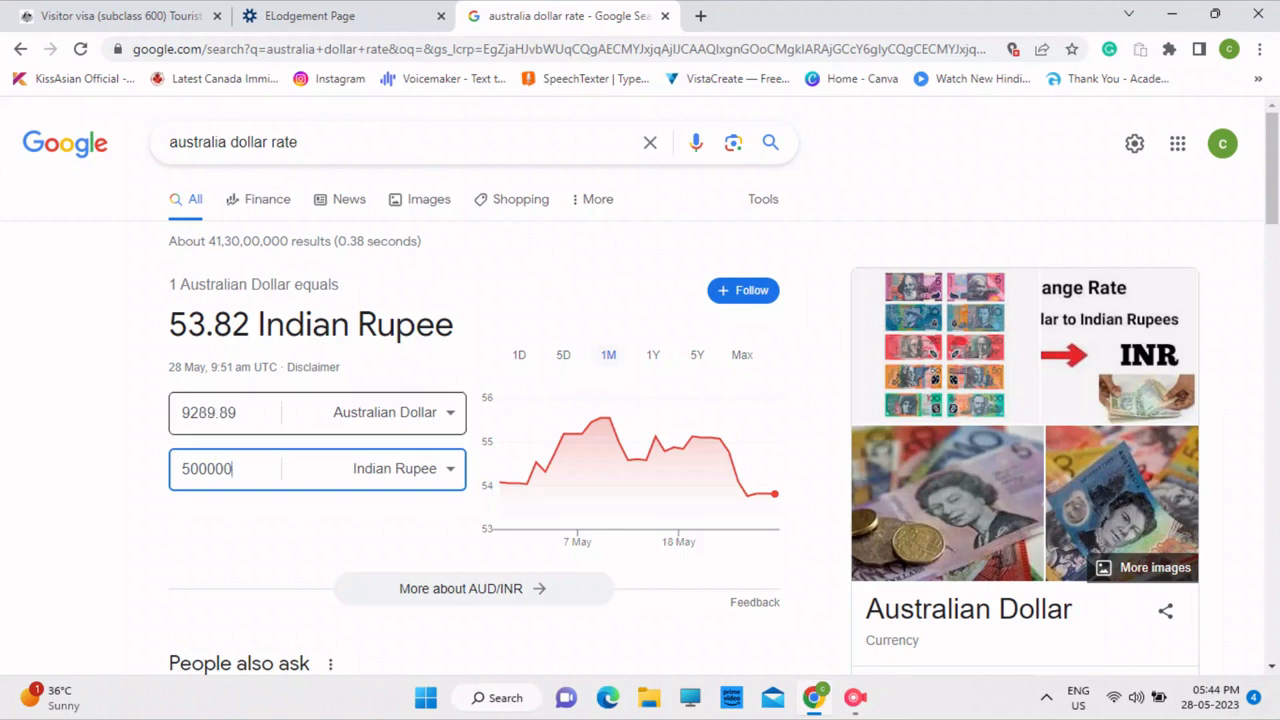
Step: Copy the converted Australian Dollar amount into the end of the application's available funds statement as "AUD $9289.89"
double_click(212, 413)
key("ctrl+c")
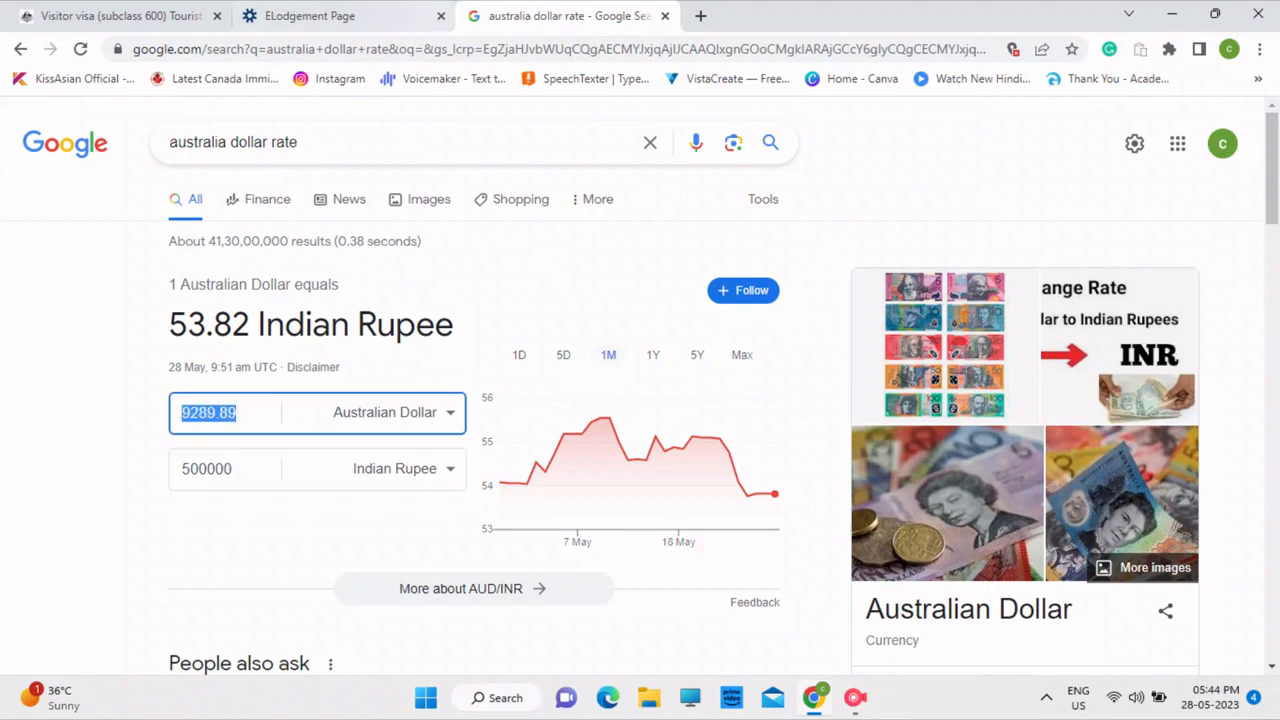
left_click(400, 15)
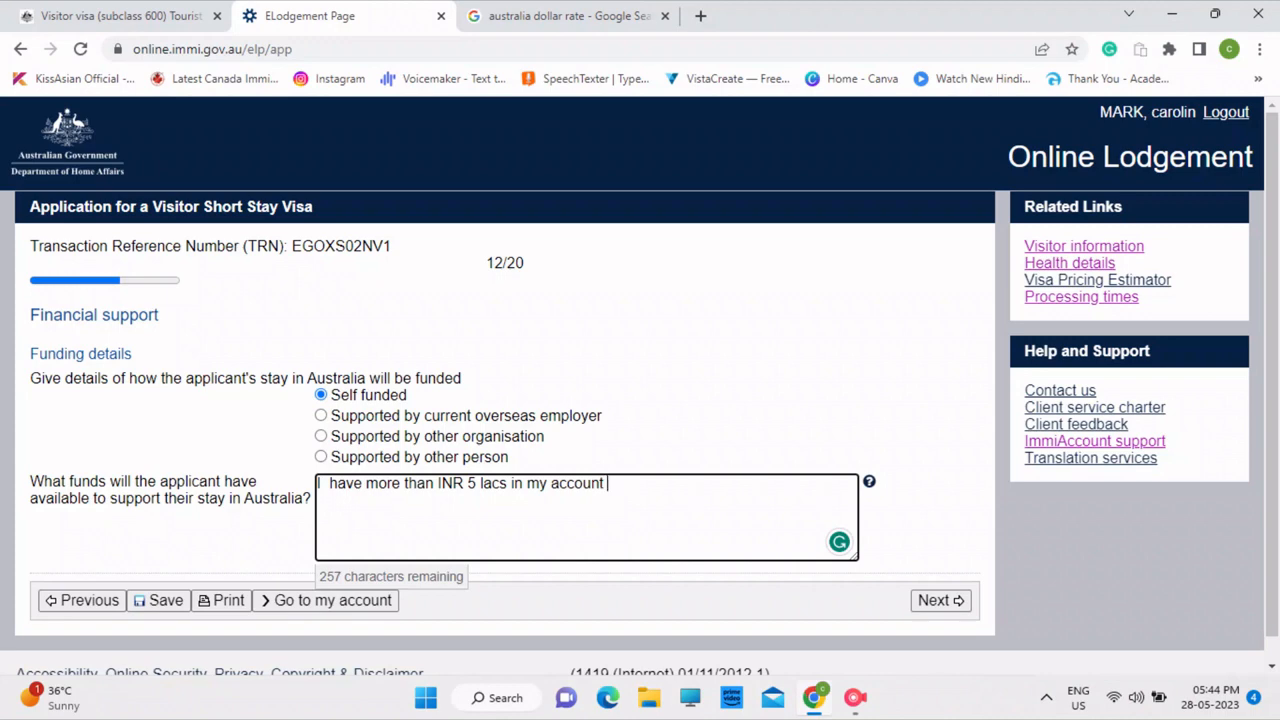
type("$")
key("Left")
key("ctrl+v")
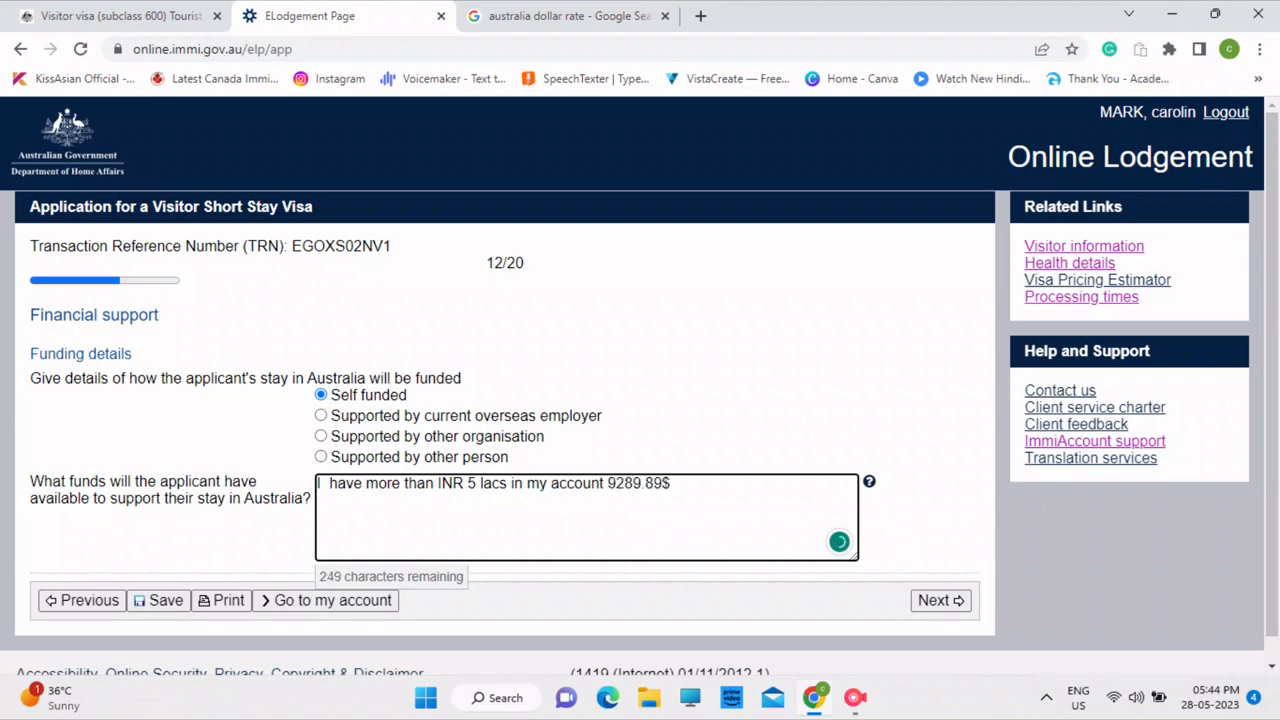
key("ctrl+z")
key("ctrl+v")
type("AUD")
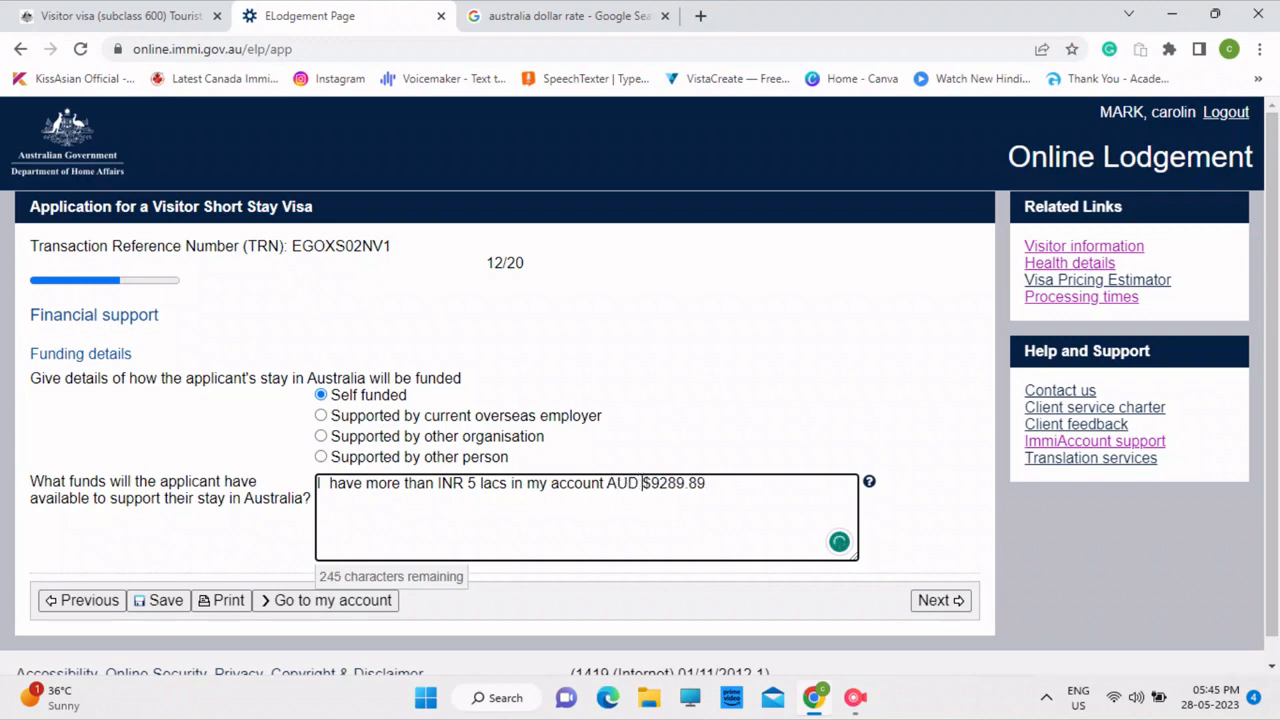
Step: Insert "i.e" before the AUD amount in the funds statement and continue to the next page of the application
left_click(604, 483)
type("i.e")
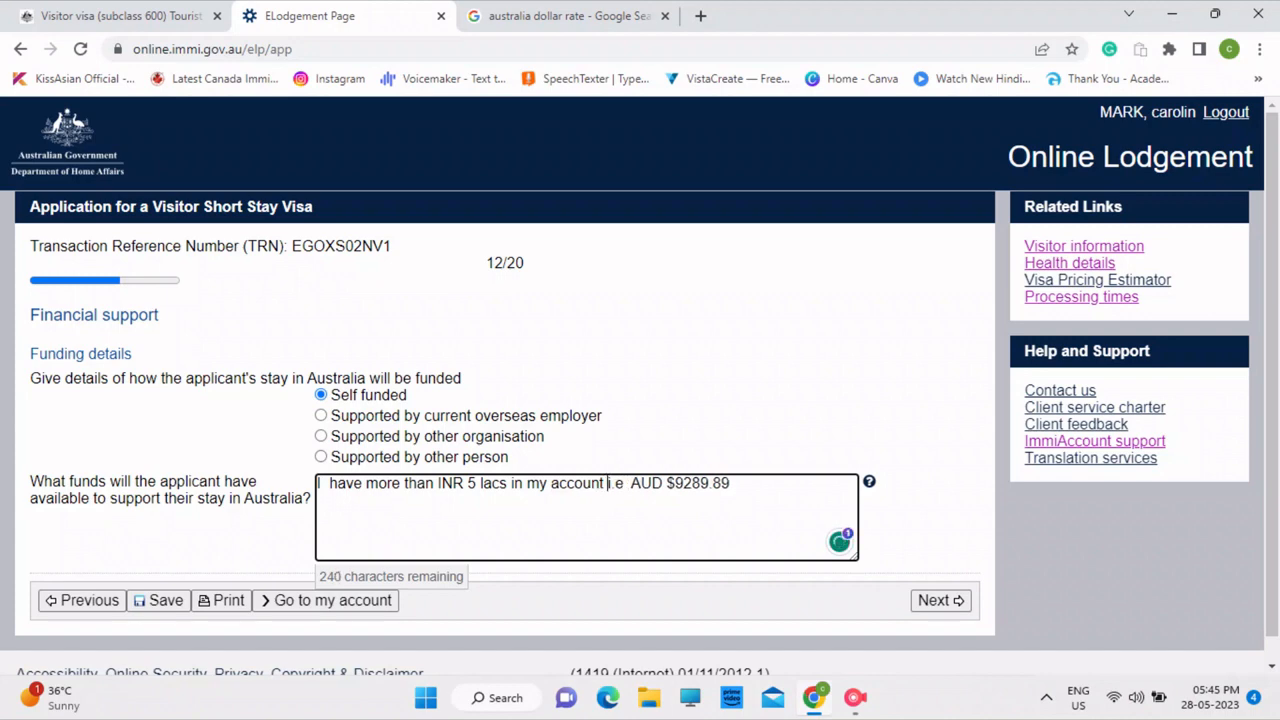
left_click(940, 601)
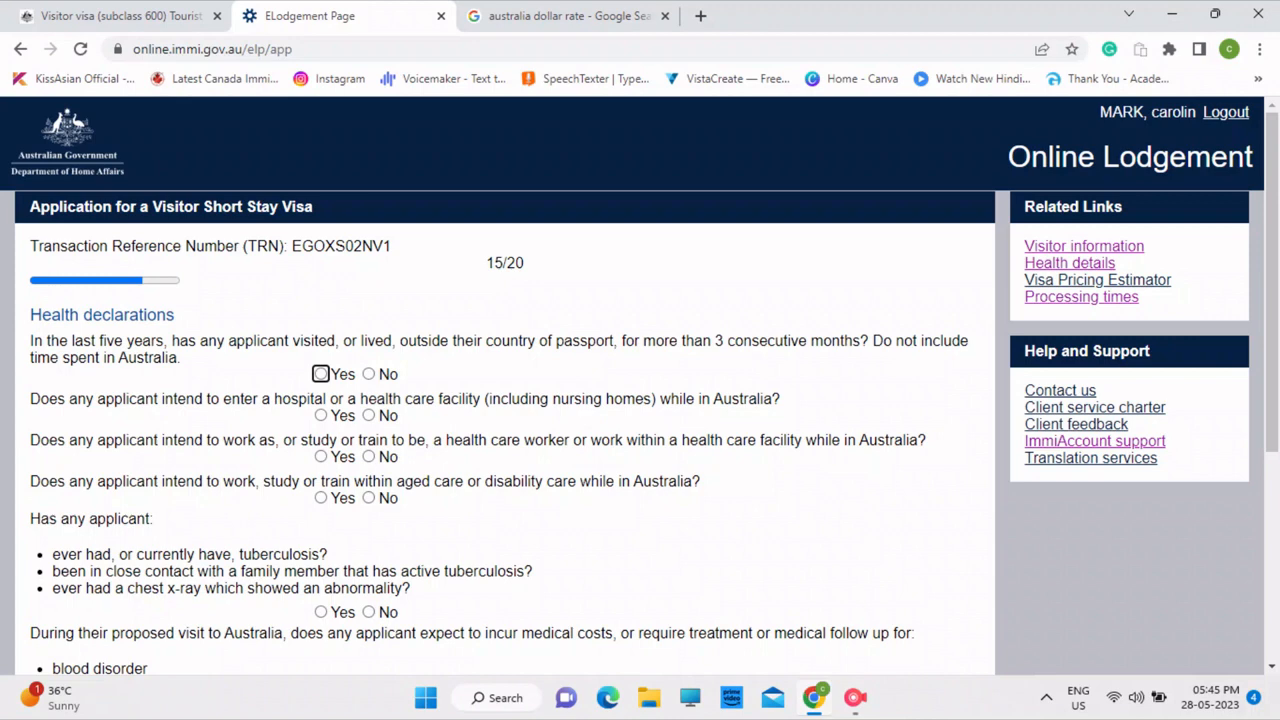
Step: Answer No to all the health declarations, including medical costs and mobility assistance, and continue to the next page
left_click(369, 374)
left_click(369, 415)
left_click(369, 457)
left_click(369, 498)
left_click(369, 612)
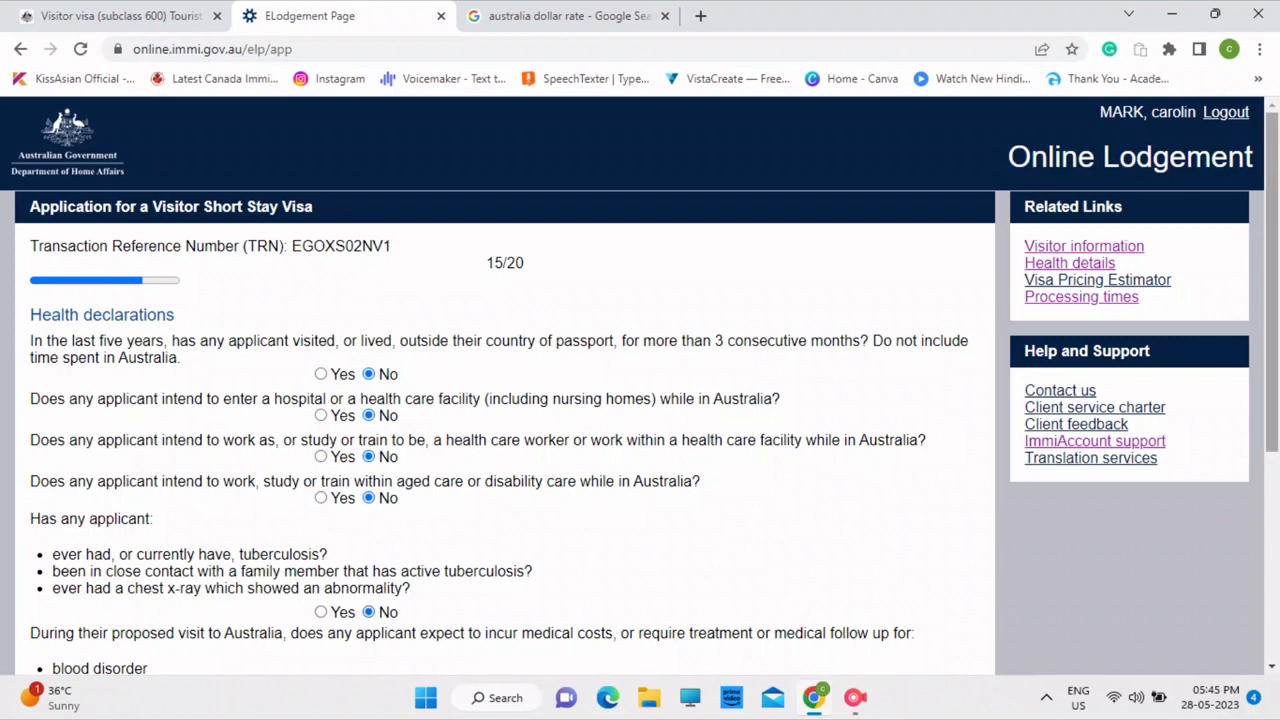
left_click_drag(1272, 370, 1272, 582)
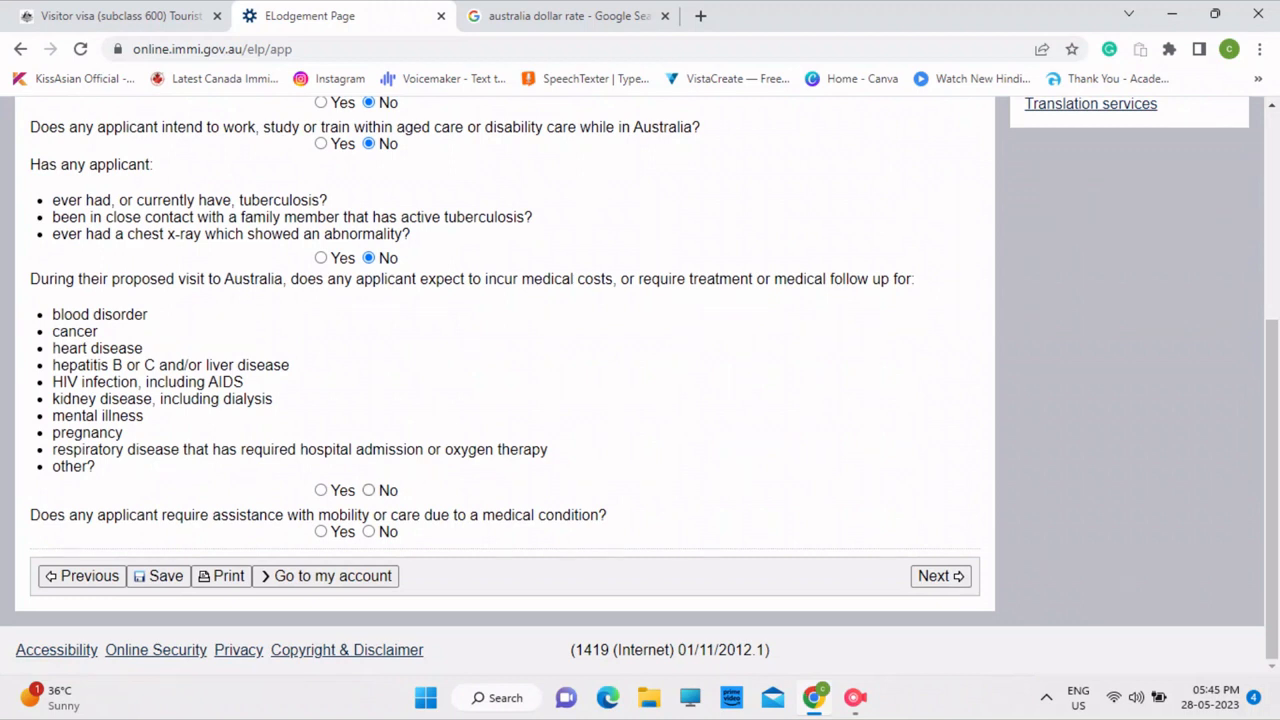
left_click(369, 490)
left_click(369, 531)
left_click(940, 576)
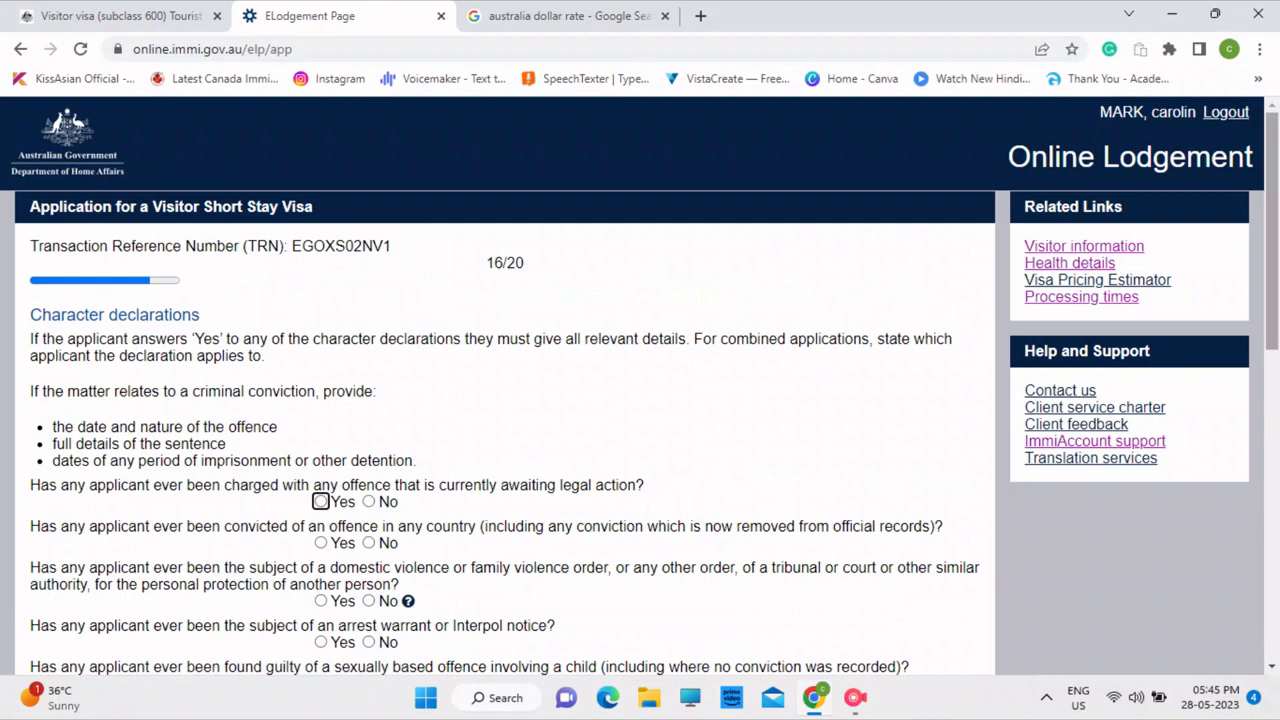
Step: Answer No to the first eight character declarations, from charges awaiting legal action through being found not fit to plead
scroll(640, 386, "down", 2)
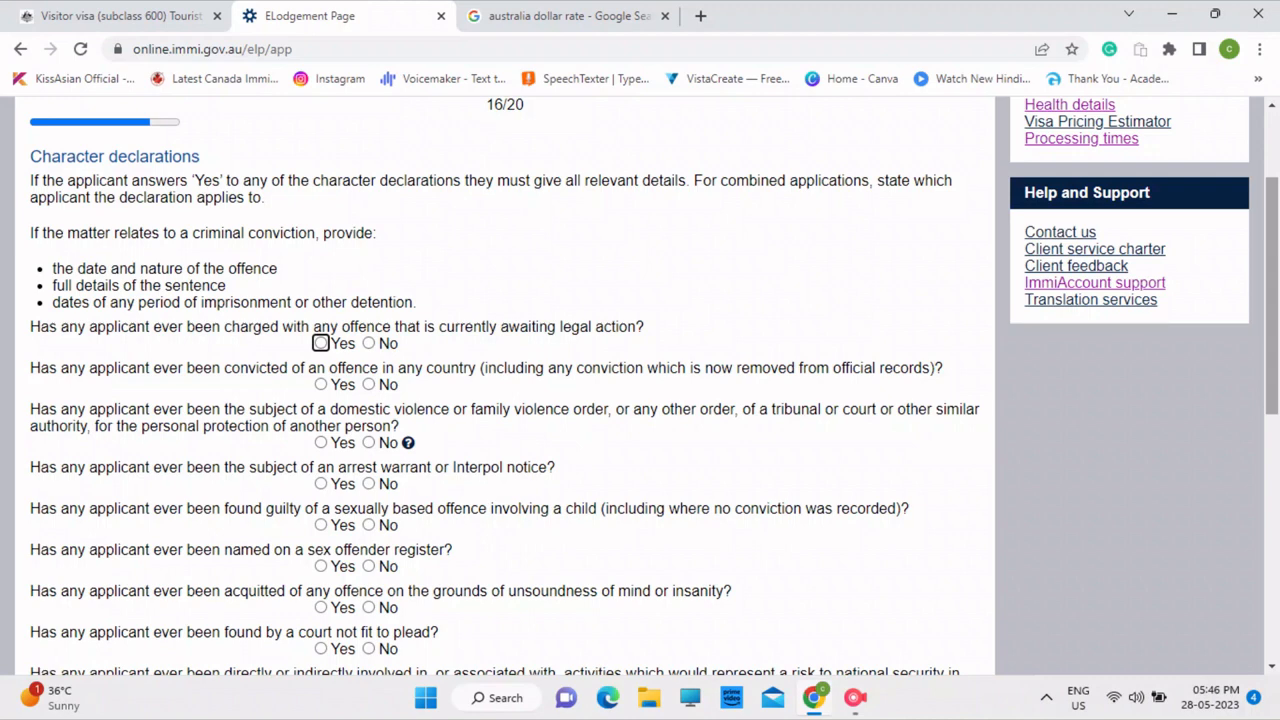
scroll(500, 380, "down", 1)
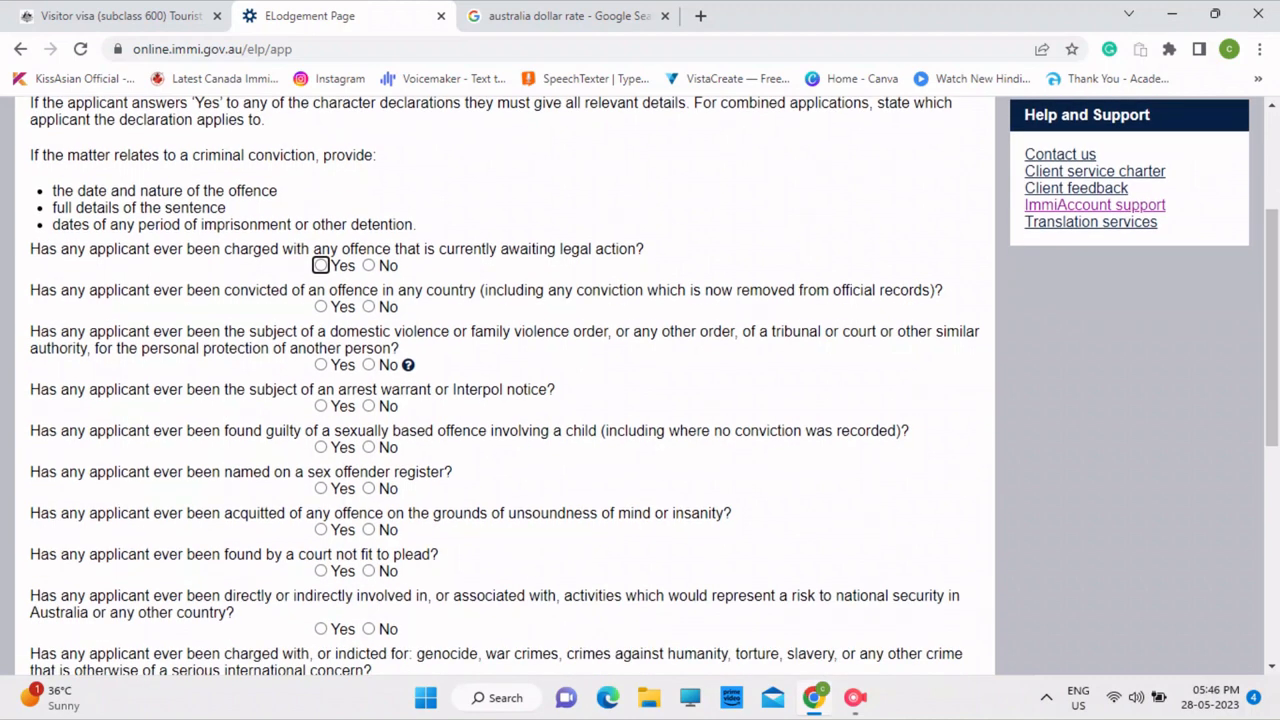
key("Right")
left_click(369, 307)
left_click(369, 365)
left_click(369, 406)
left_click(369, 447)
left_click(369, 488)
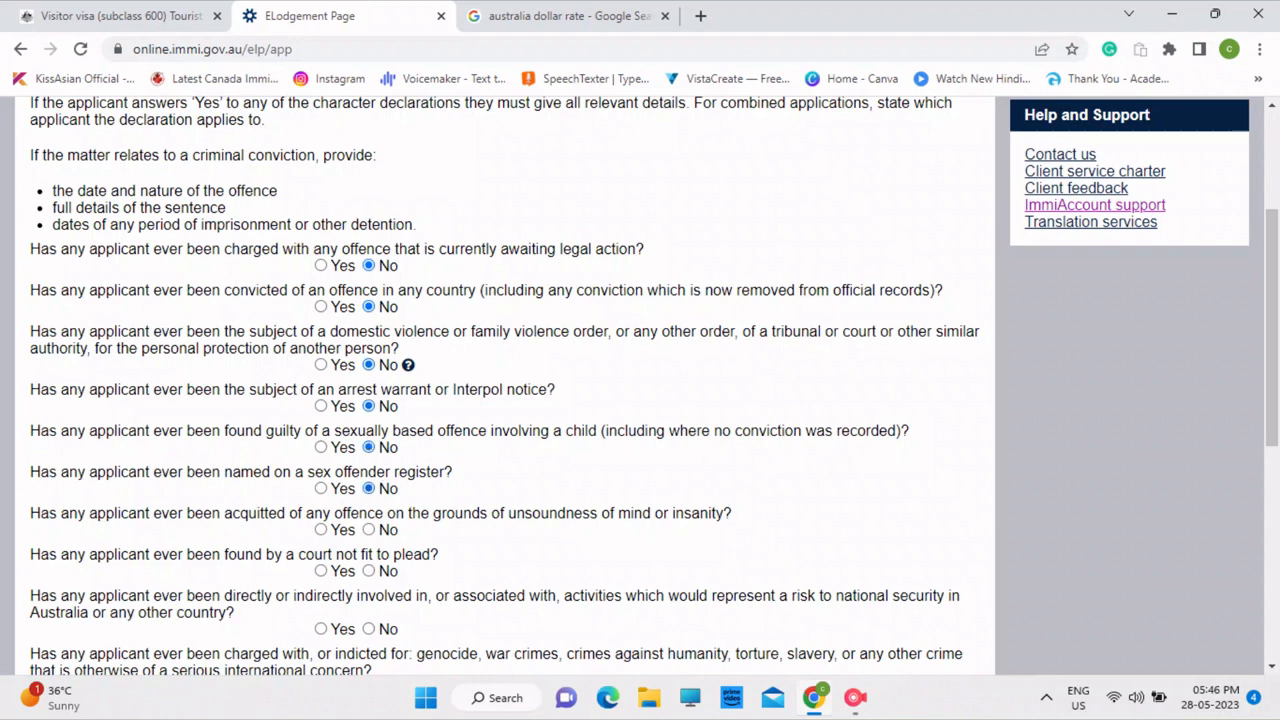
left_click(369, 529)
left_click(369, 571)
Step: Answer No to the remaining character declarations, from national security risk through outstanding debts in Australia, and continue to the next page
left_click_drag(1272, 350, 1272, 517)
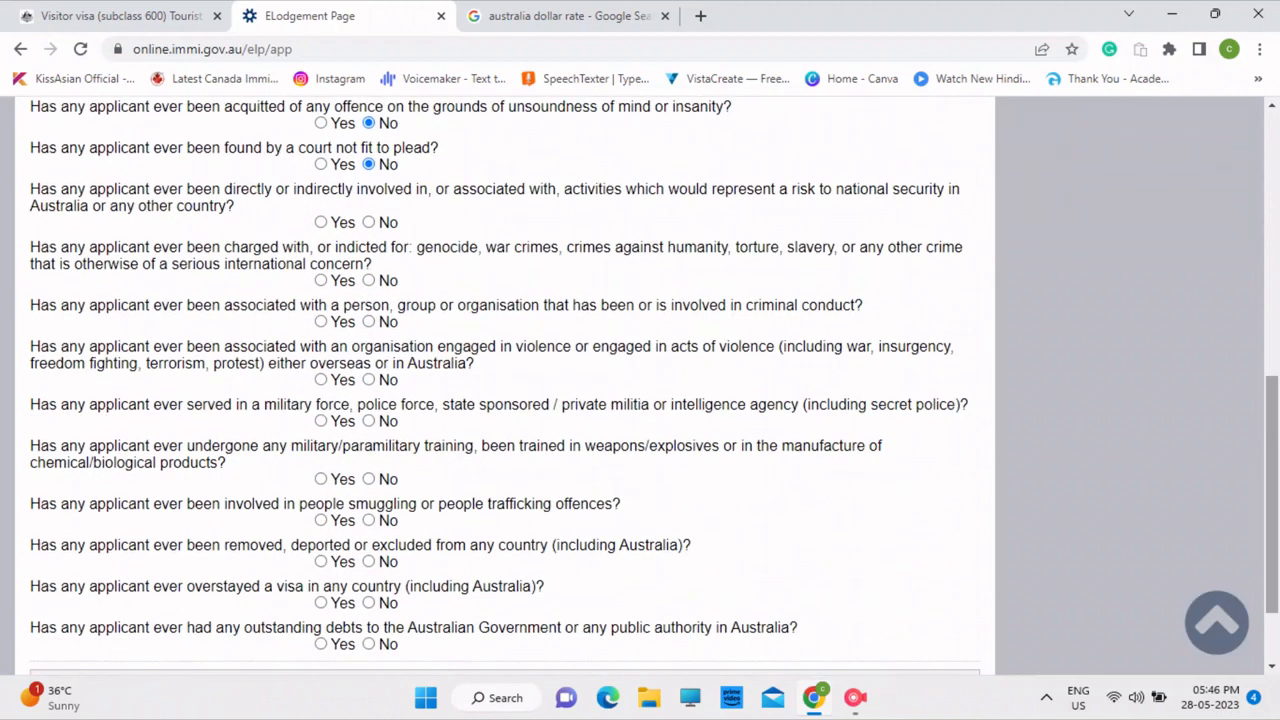
left_click(369, 222)
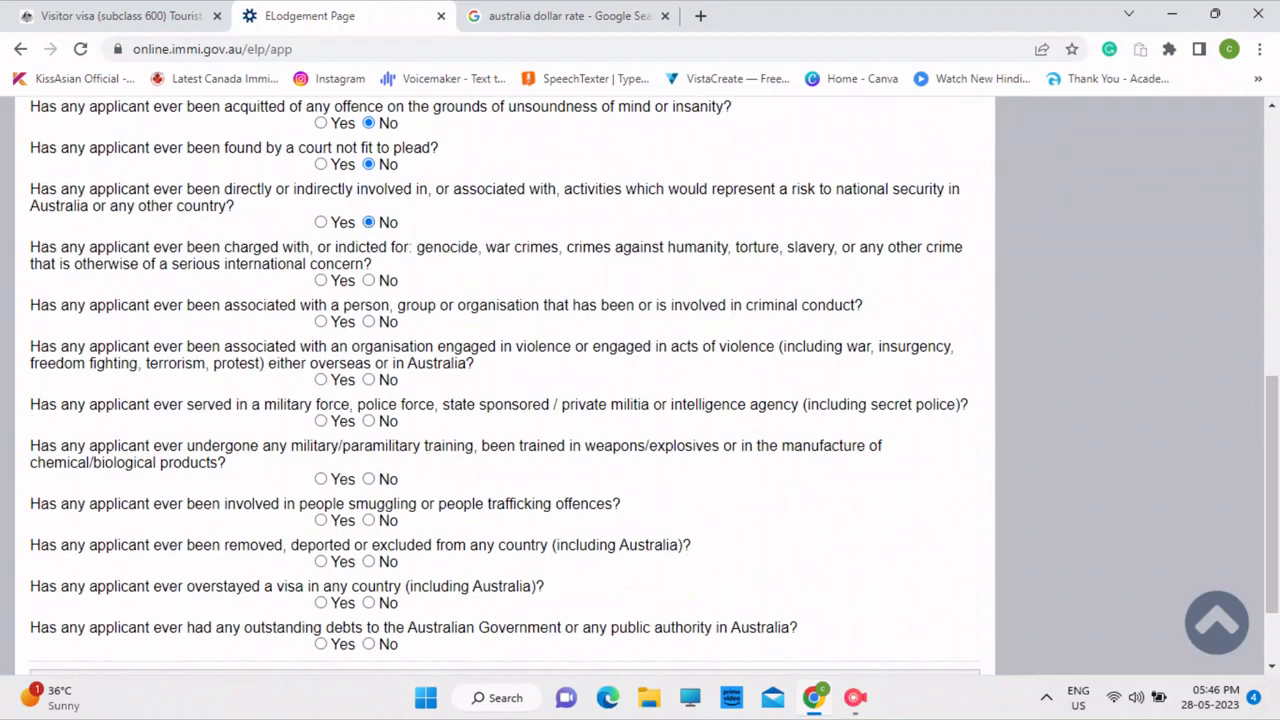
left_click(369, 281)
left_click(369, 322)
left_click(369, 380)
left_click(369, 421)
left_click(369, 479)
left_click(369, 520)
left_click(369, 561)
left_click(369, 602)
left_click(369, 644)
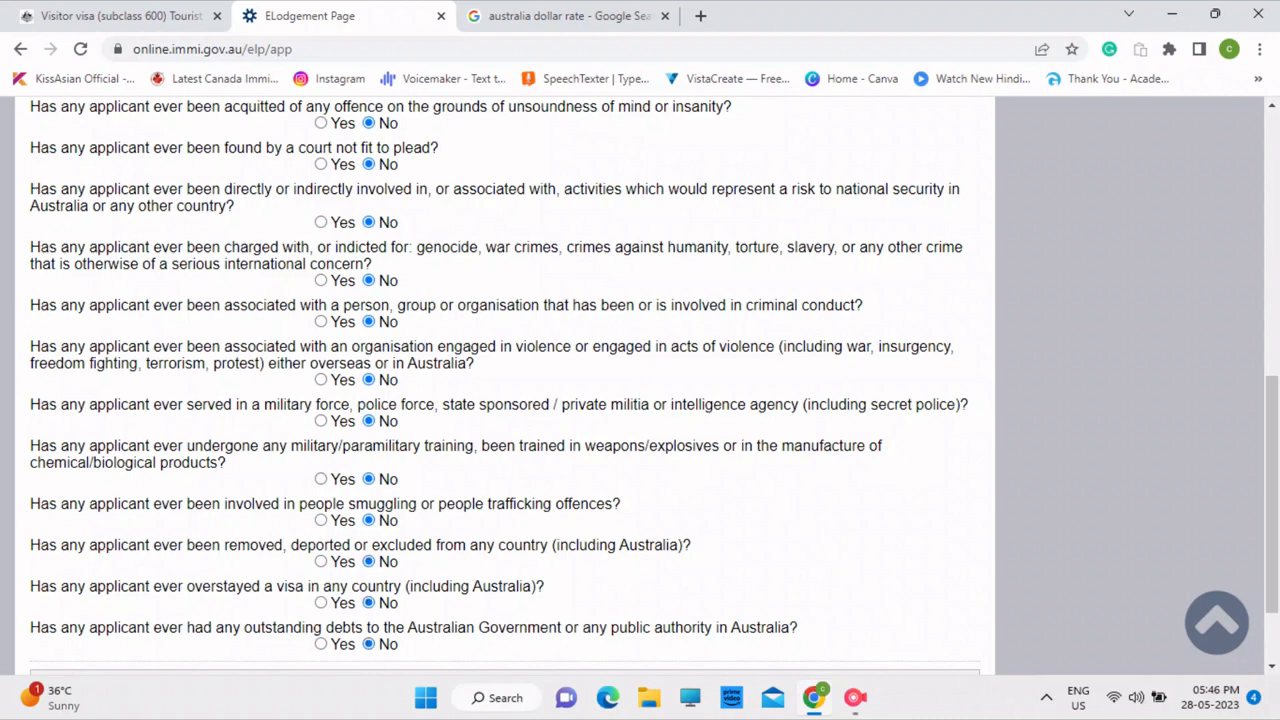
scroll(640, 400, "down", 2)
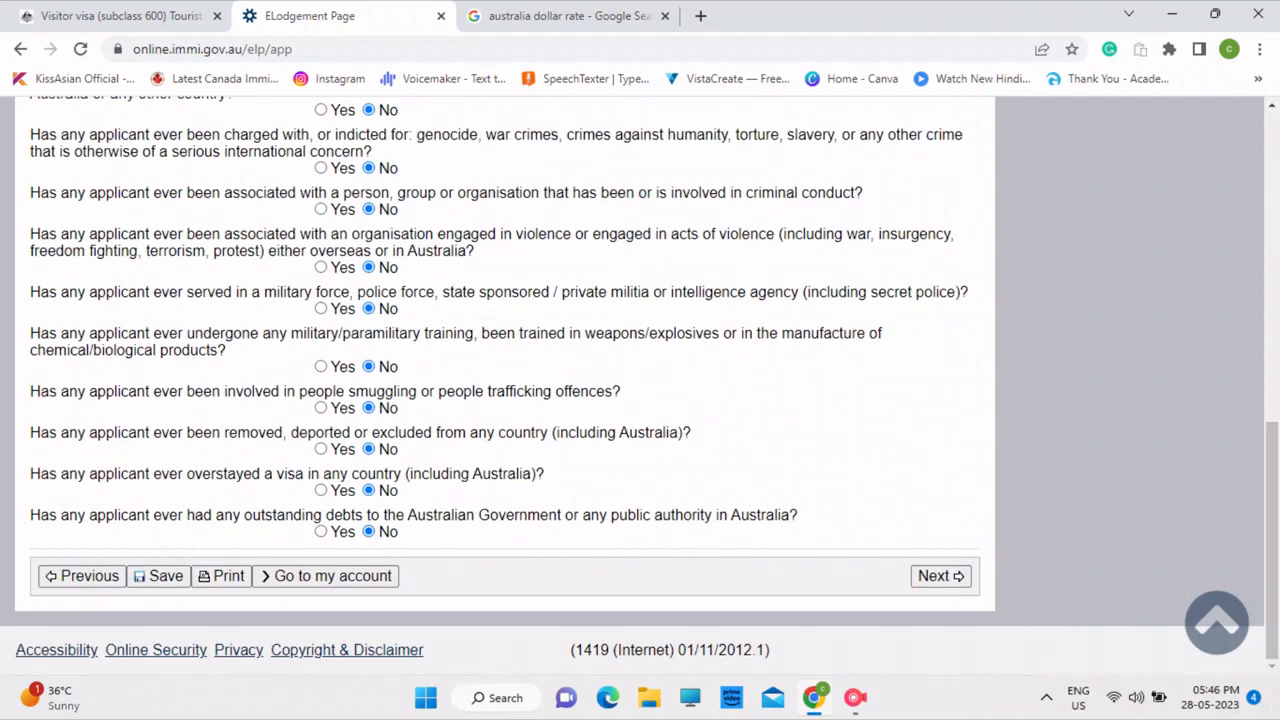
left_click(940, 576)
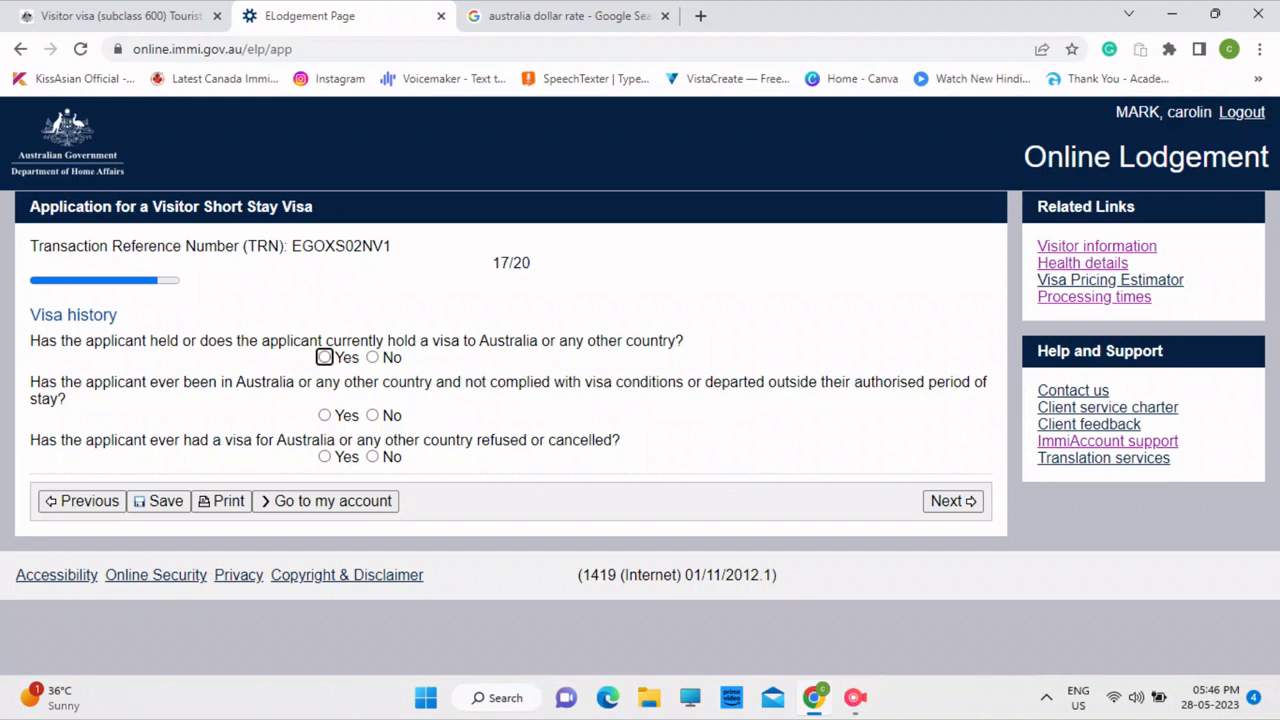
Step: Answer No to the visa history questions on visas held, non-compliance and refusals or cancellations, and continue to the next page
left_click_drag(450, 340, 676, 340)
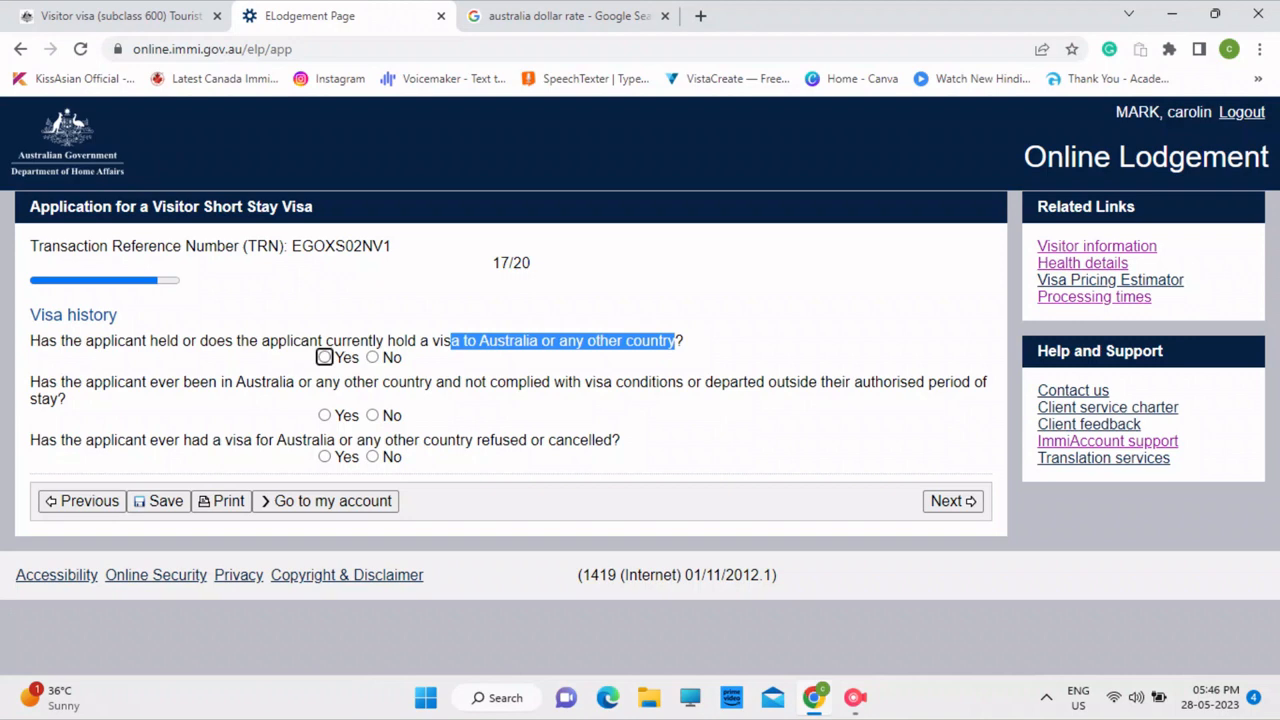
left_click(324, 357)
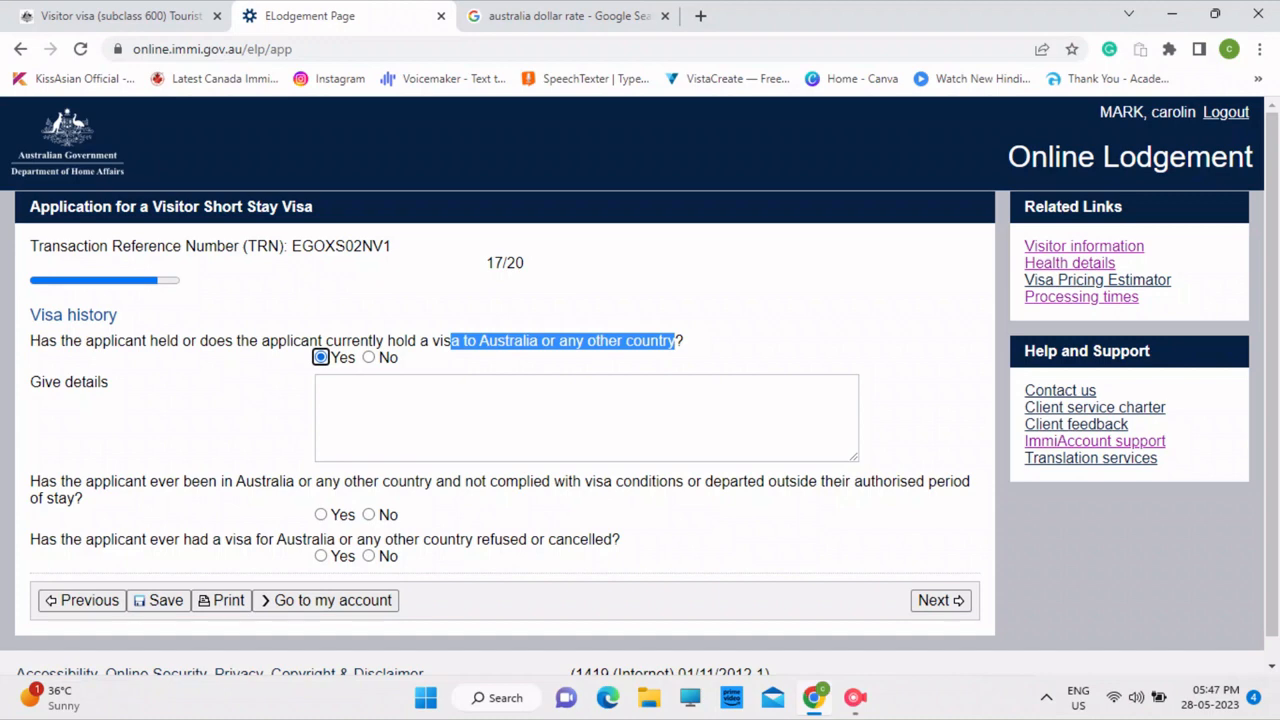
key("Right")
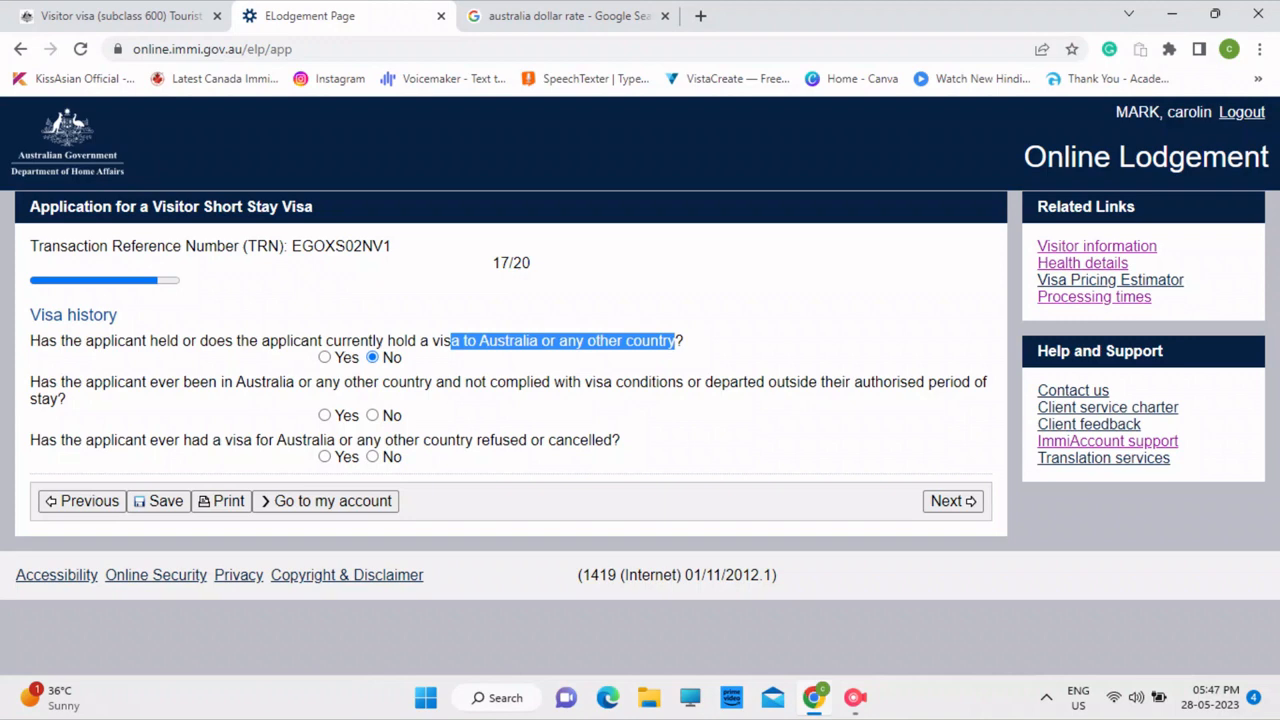
left_click(372, 415)
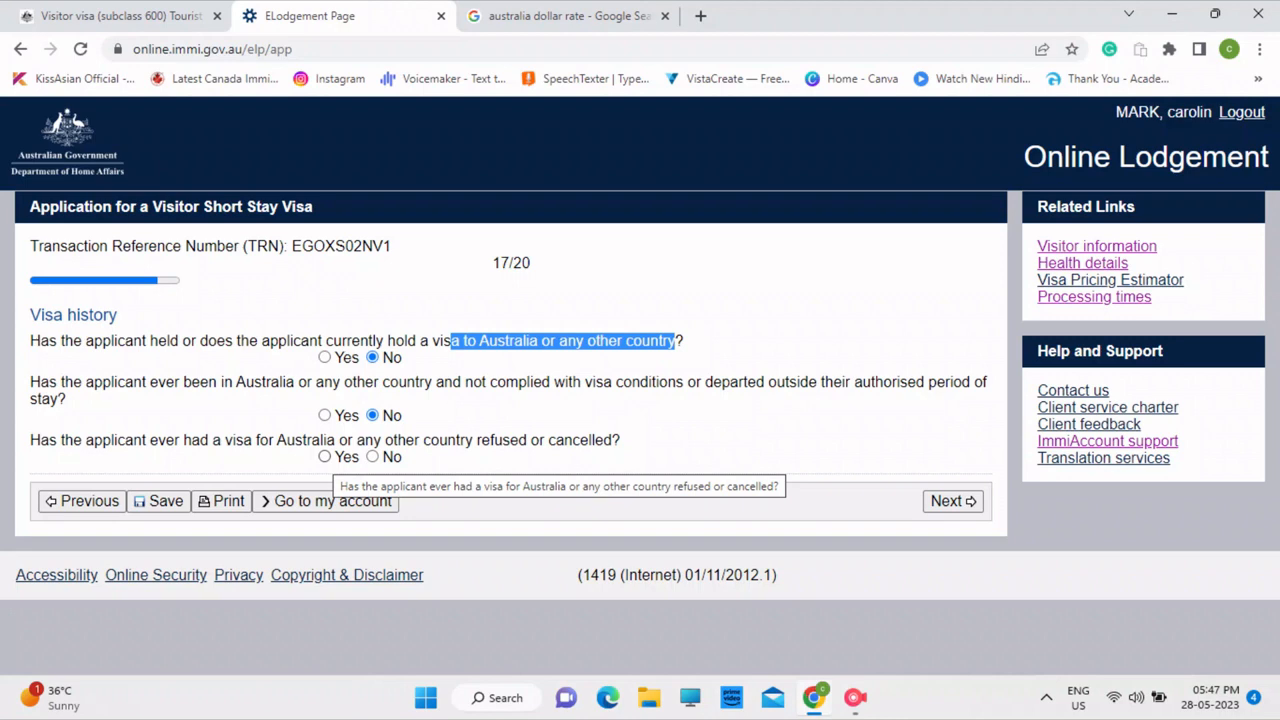
left_click(325, 457)
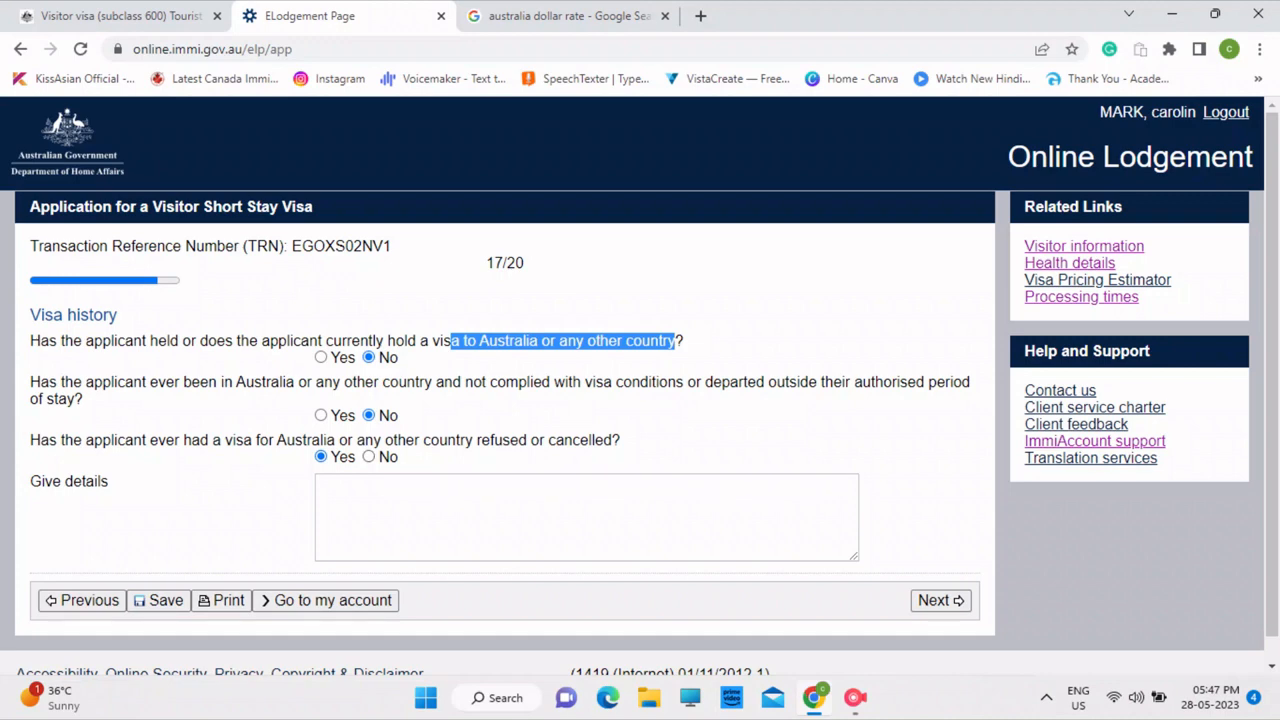
left_click(368, 456)
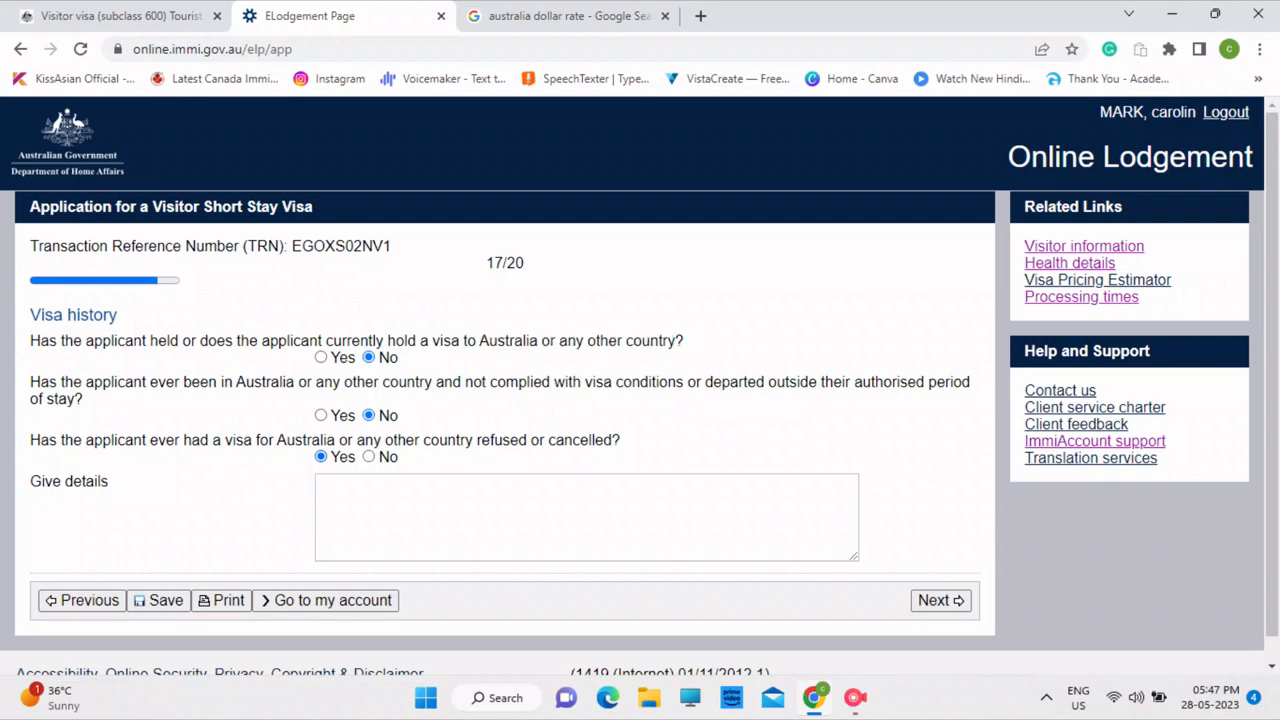
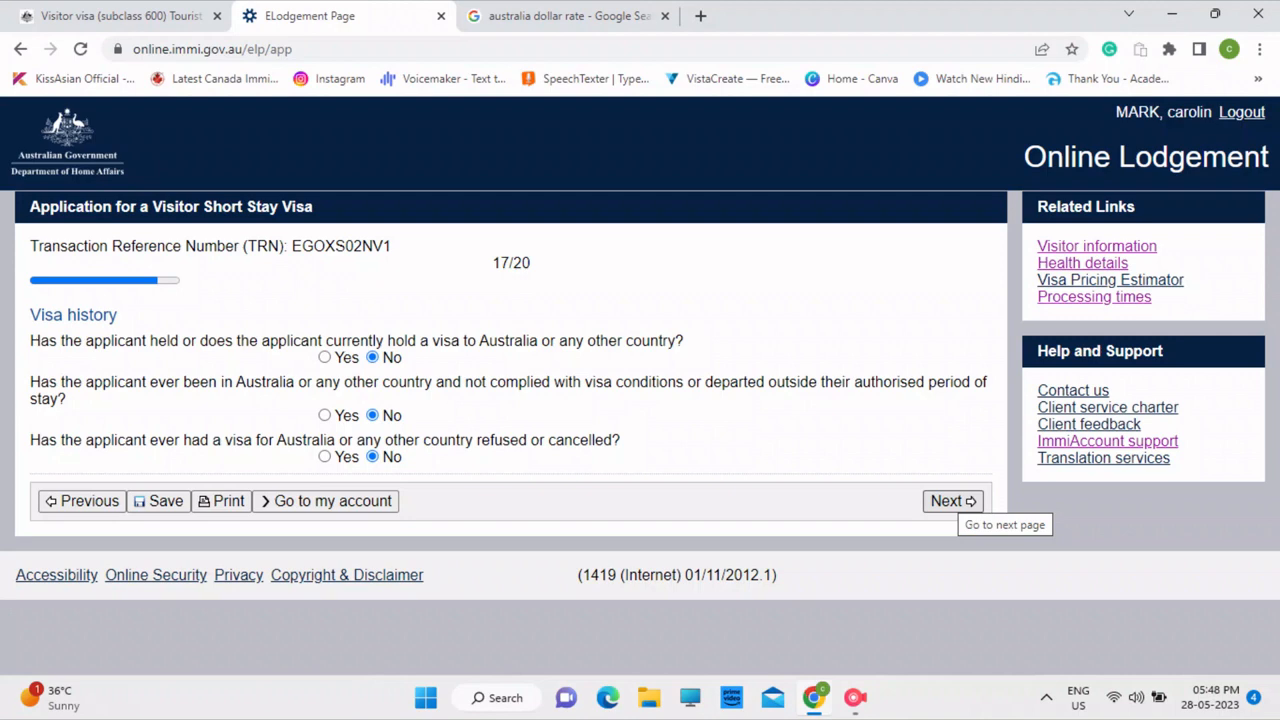
left_click(952, 501)
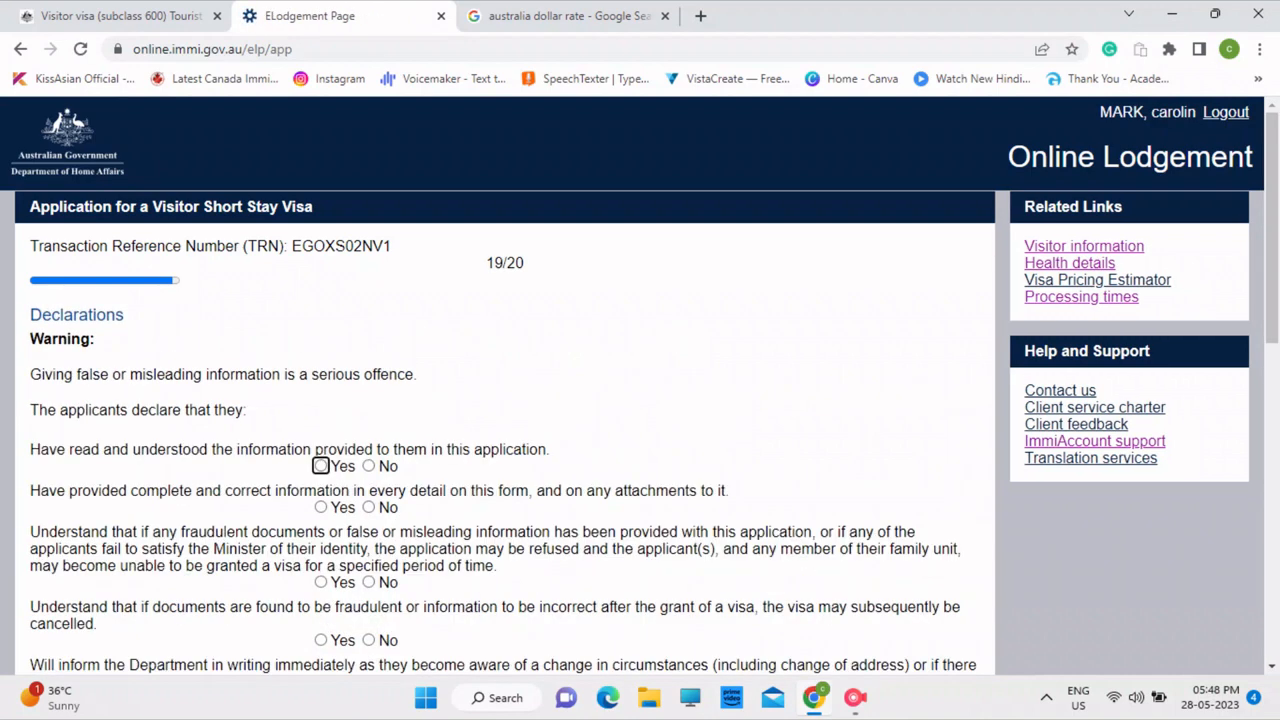
Step: Answer Yes to the first three declarations, covering understanding the information, giving correct details and the consequences of fraudulent documents
scroll(1272, 228, "down", 3)
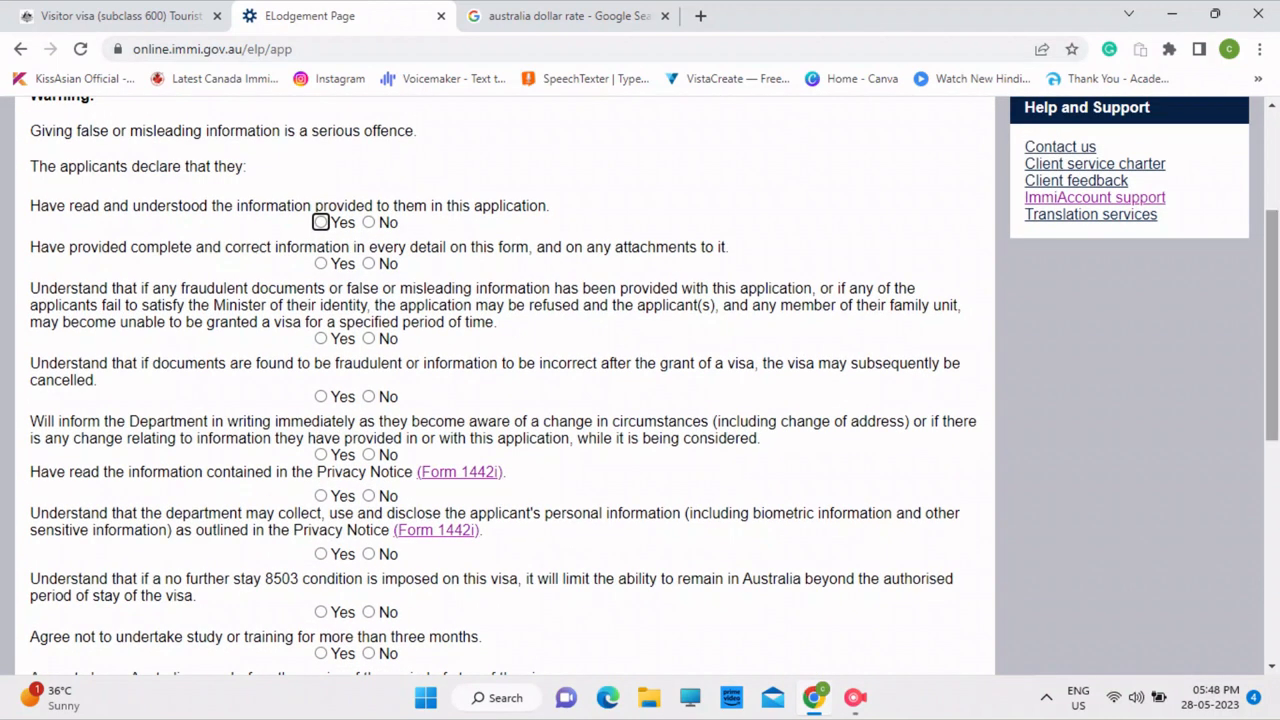
scroll(1272, 300, "up", 2)
left_click_drag(1272, 253, 1272, 256)
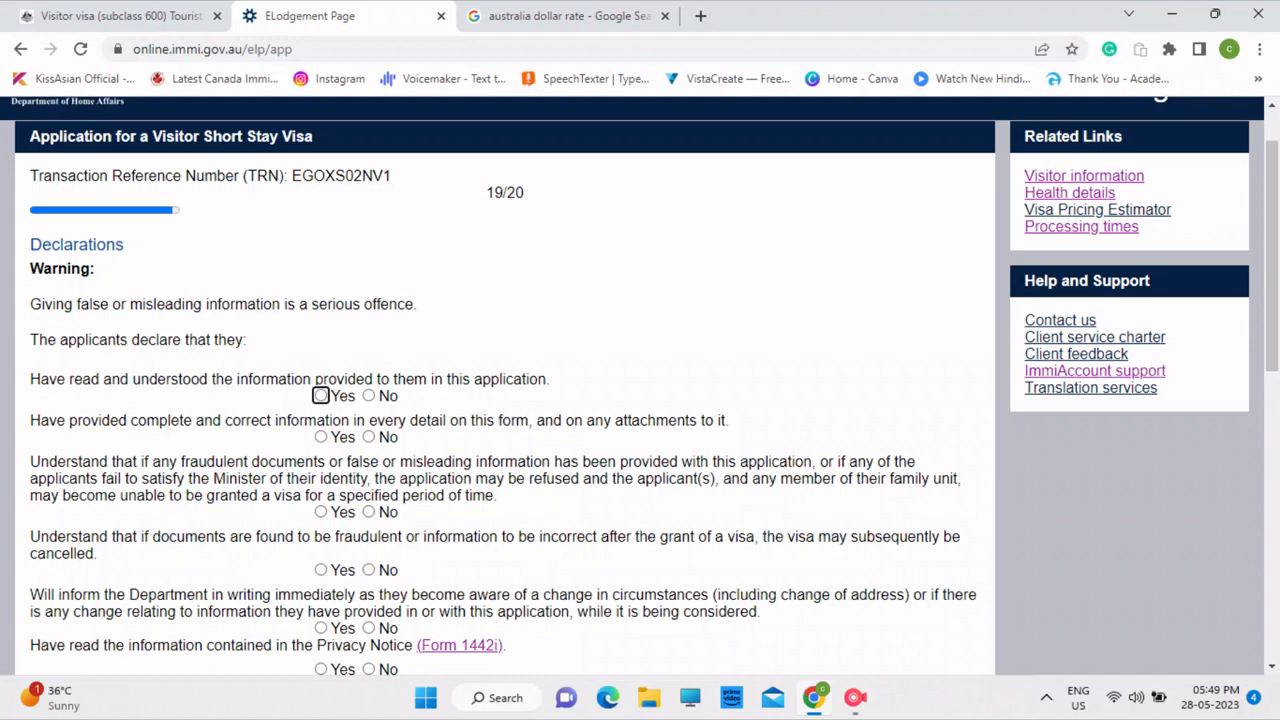
key("space")
left_click(321, 437)
left_click(321, 512)
Step: Answer Yes to the next six declarations, from visa cancellation for incorrect information through not studying for more than three months
left_click_drag(1272, 256, 1272, 368)
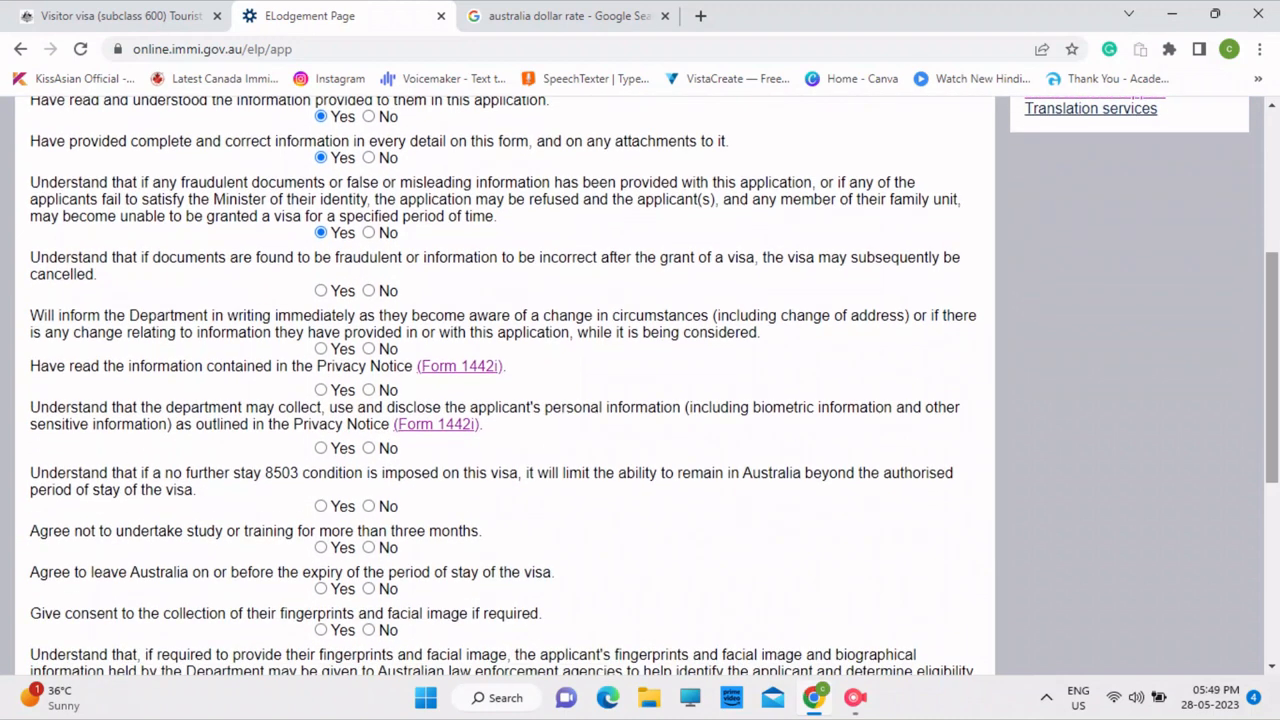
left_click(321, 291)
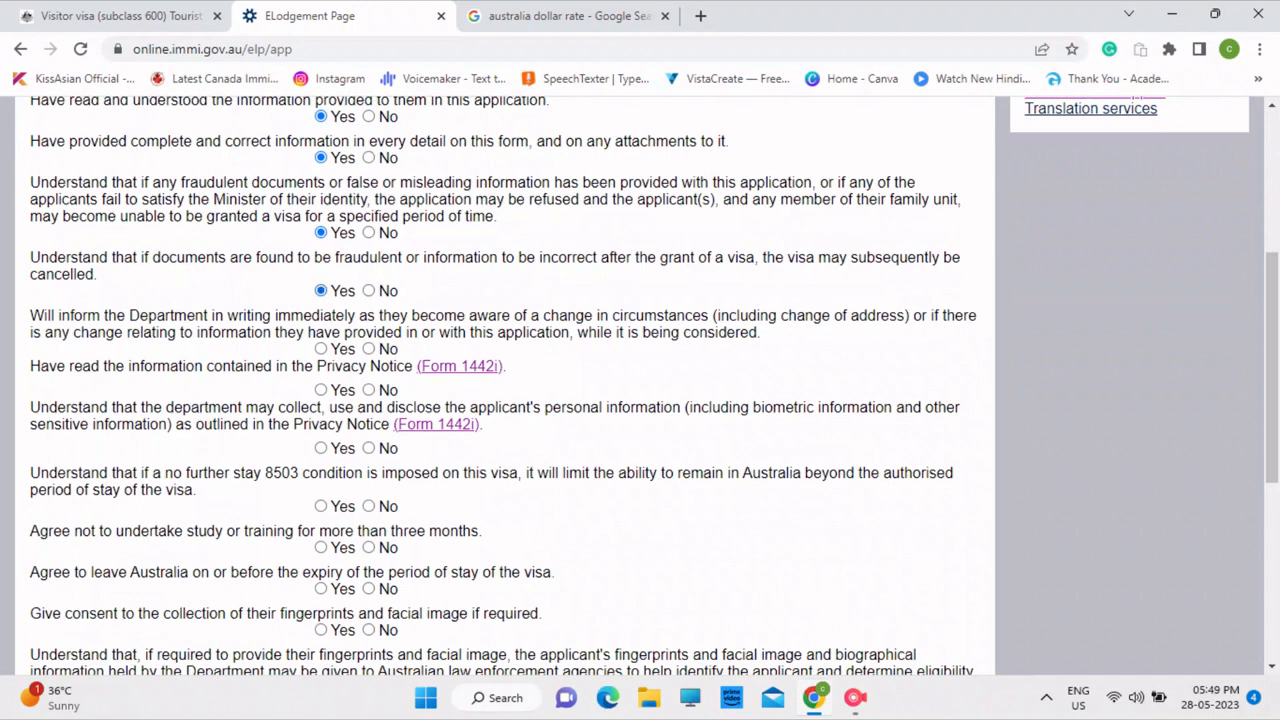
left_click(321, 349)
left_click(321, 390)
left_click(321, 448)
left_click(321, 506)
left_click(321, 547)
Step: Answer Yes to the remaining declarations, from leaving Australia before the stay expires through the unlawful non-citizen statement, and continue to the next page
scroll(321, 547, "down", 5)
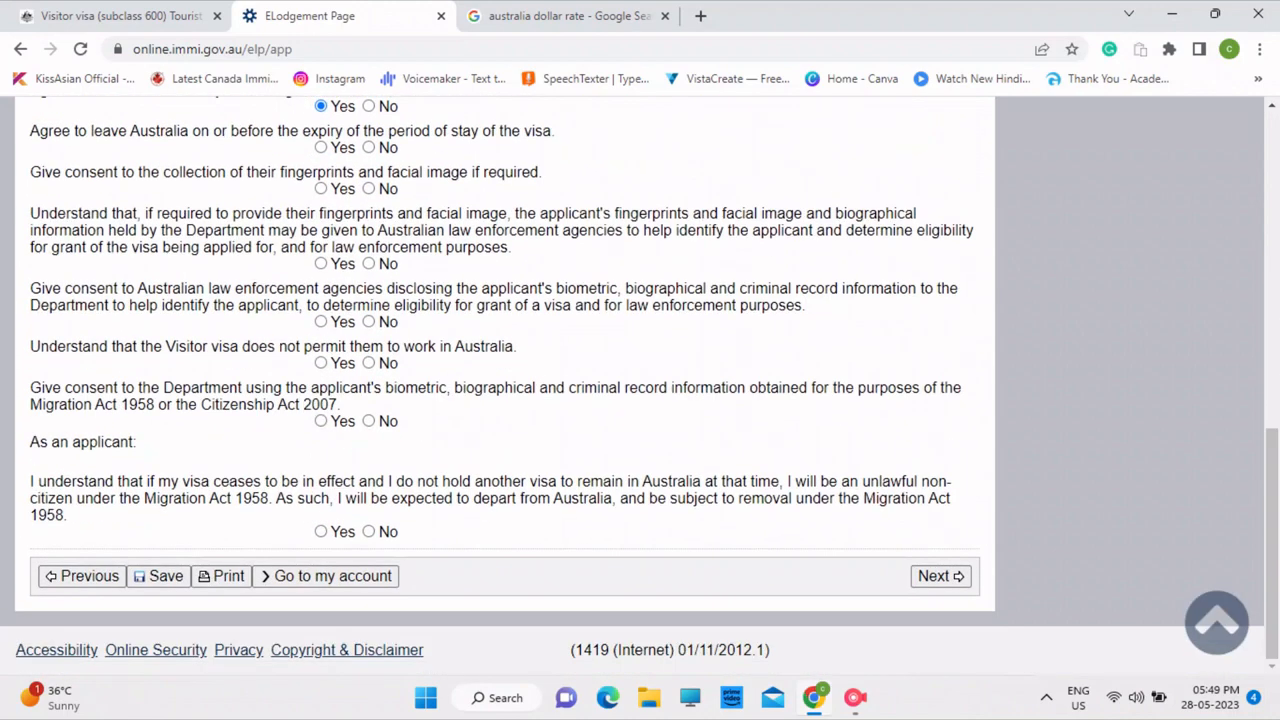
left_click(321, 147)
left_click(321, 188)
left_click(321, 264)
left_click(321, 321)
left_click(321, 363)
left_click(321, 421)
left_click(321, 531)
left_click(941, 577)
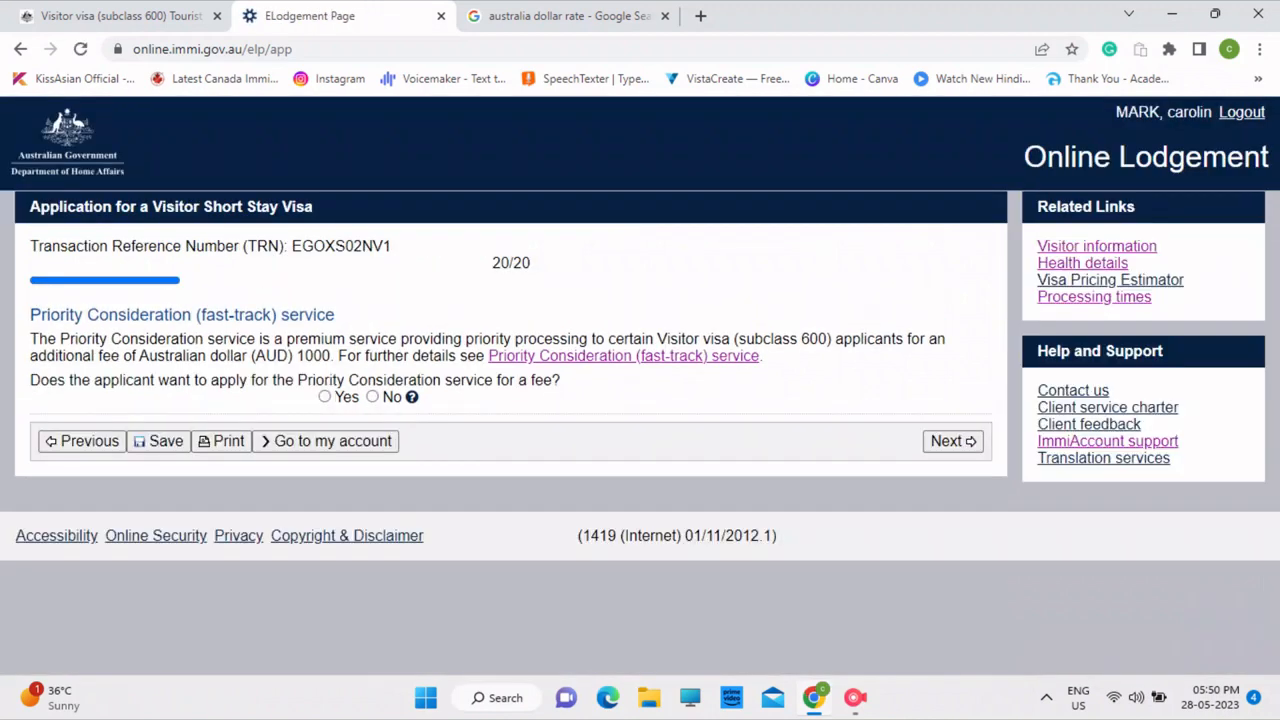
Step: Check the AUD 1000 Priority Consideration fee and convert 1000 Australian dollars to Indian rupees in the Google currency converter
left_click_drag(941, 577, 227, 357)
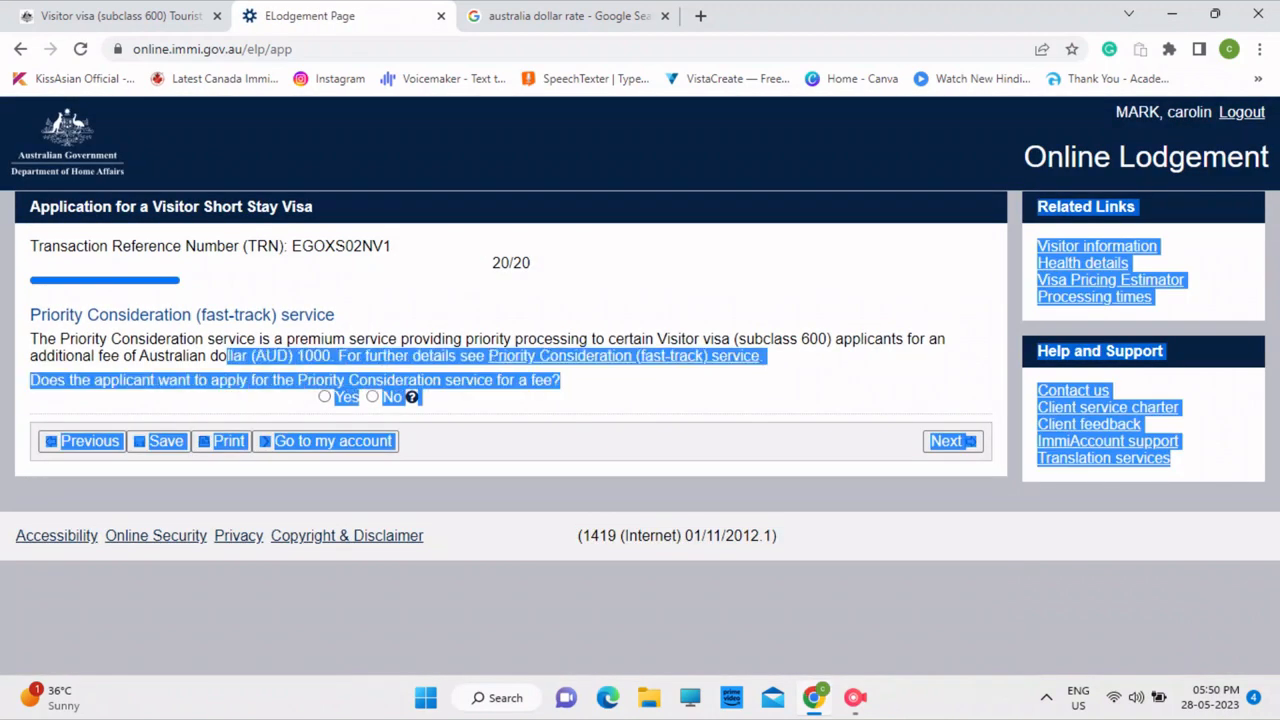
left_click(227, 357)
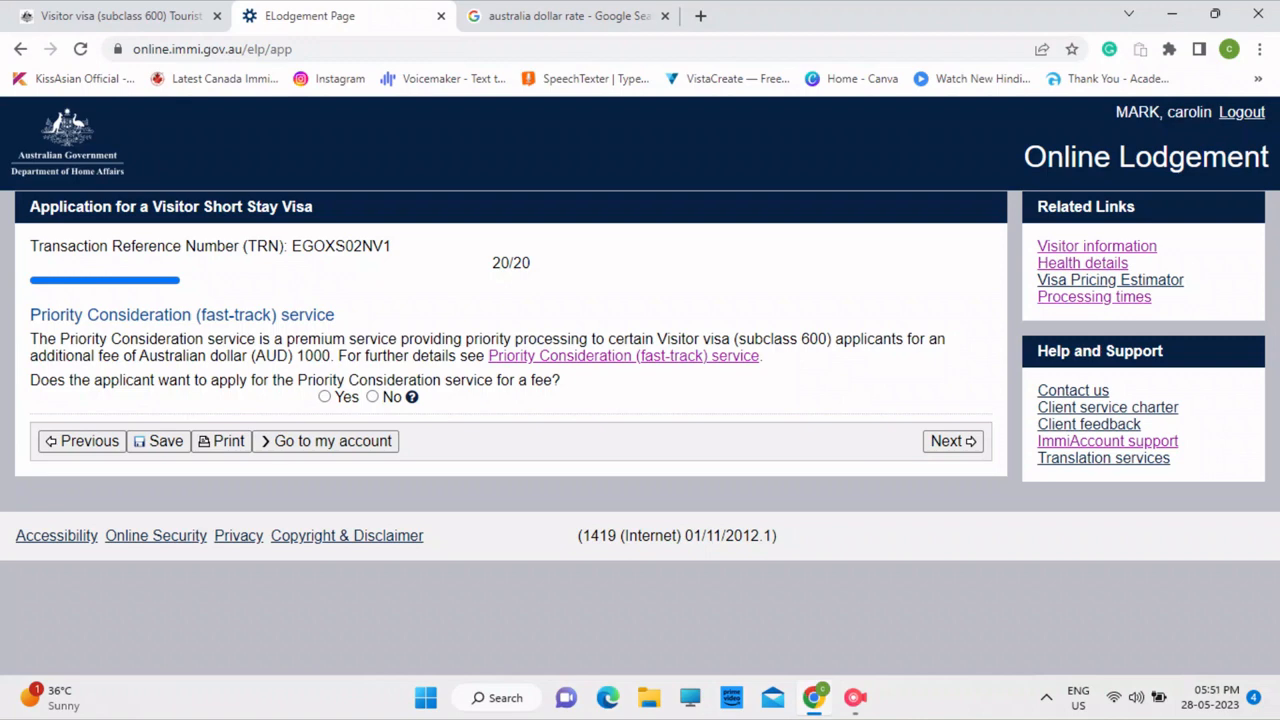
left_click_drag(288, 356, 330, 356)
left_click(560, 16)
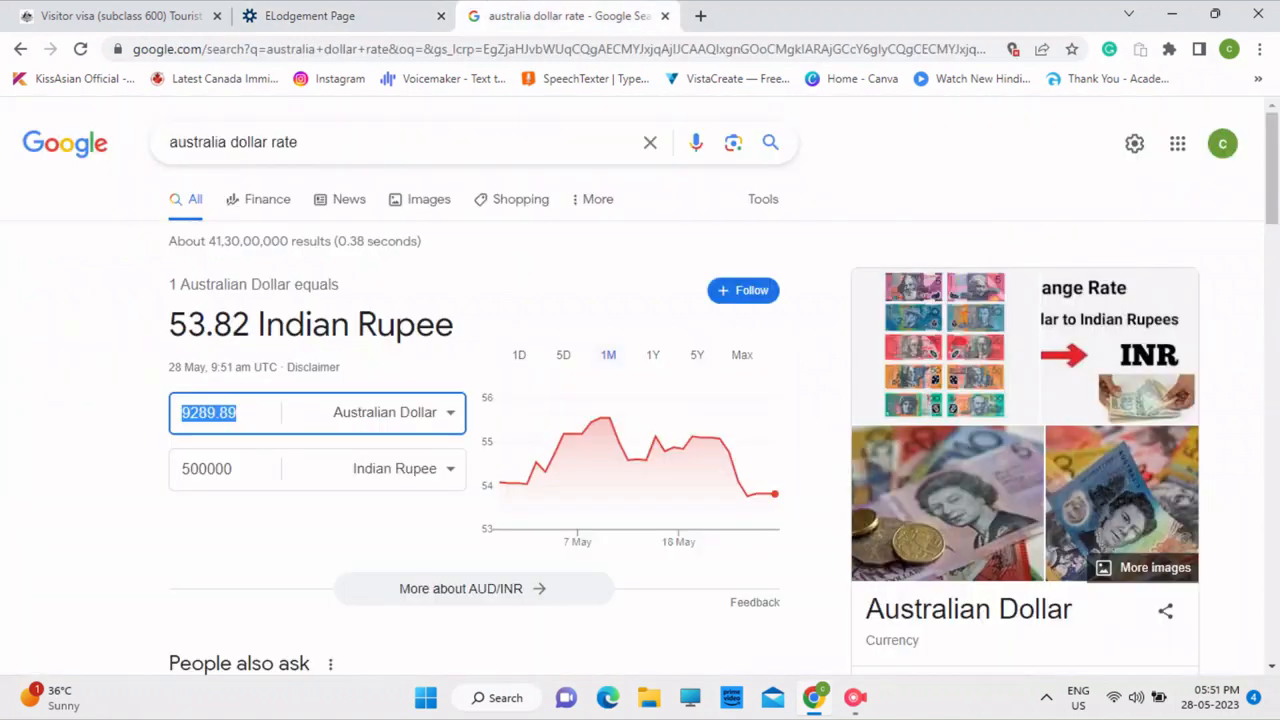
left_click(236, 412)
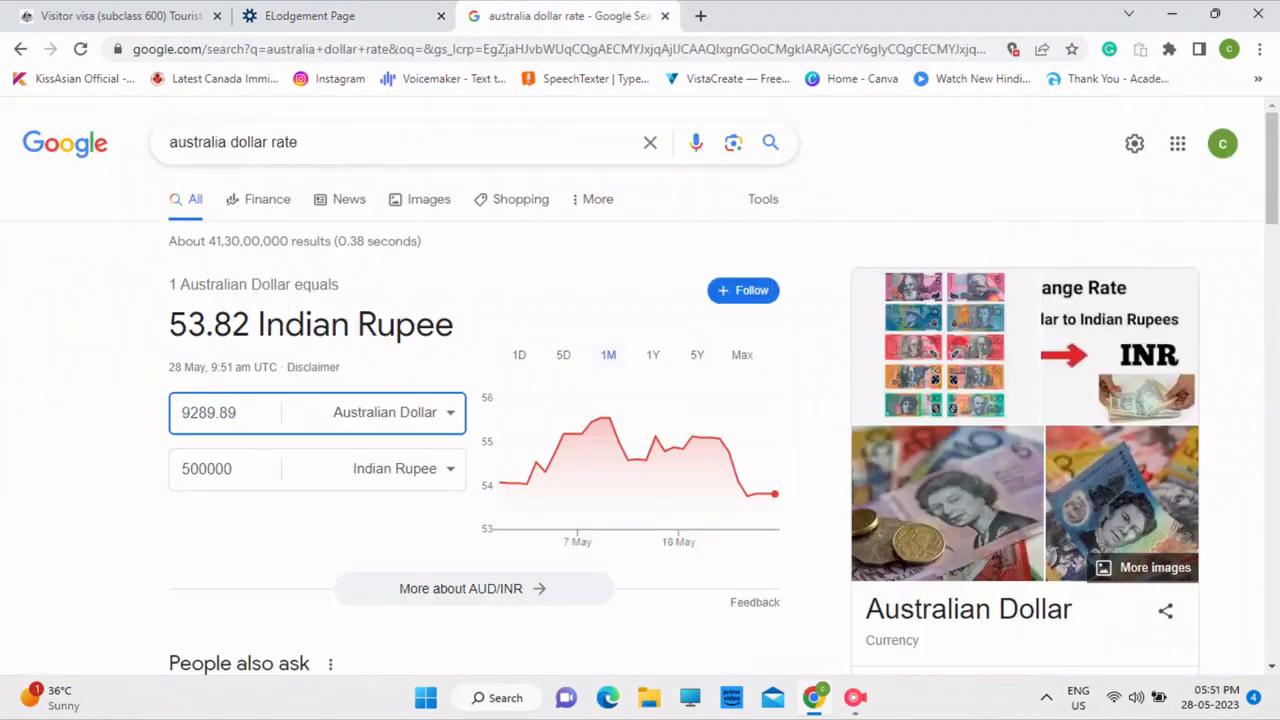
key("ctrl+a")
type("1000")
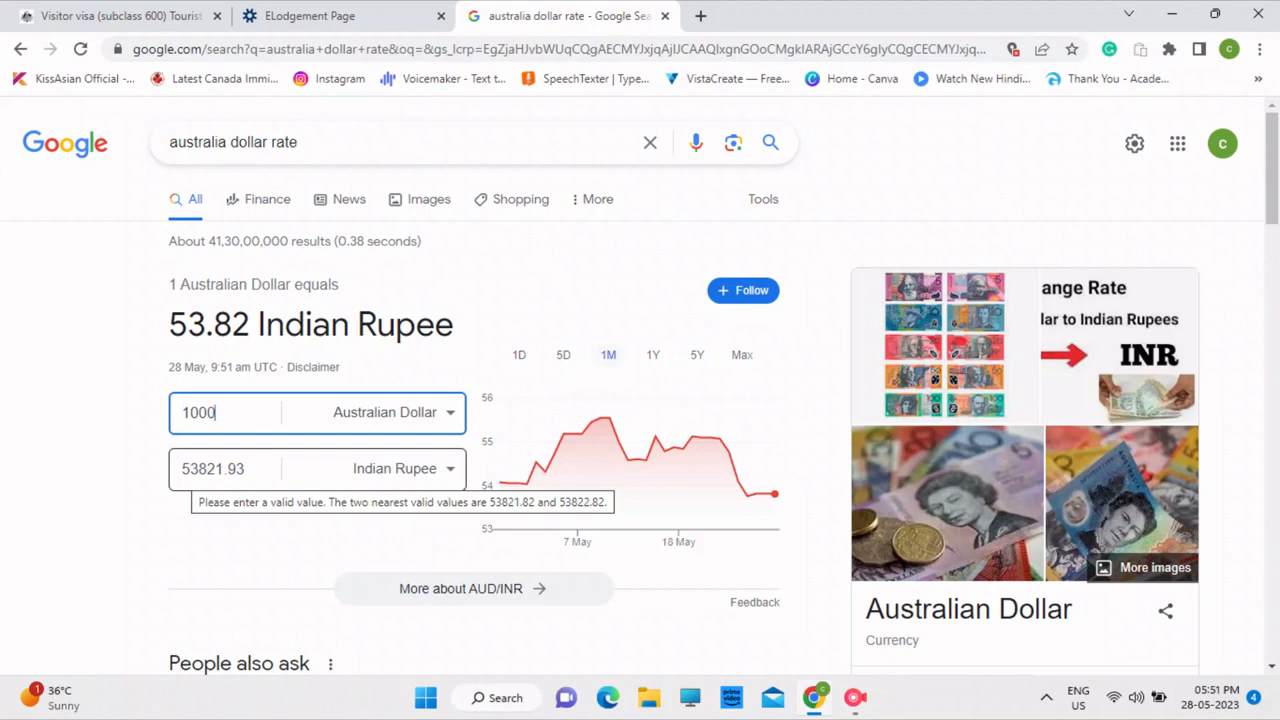
left_click(230, 536)
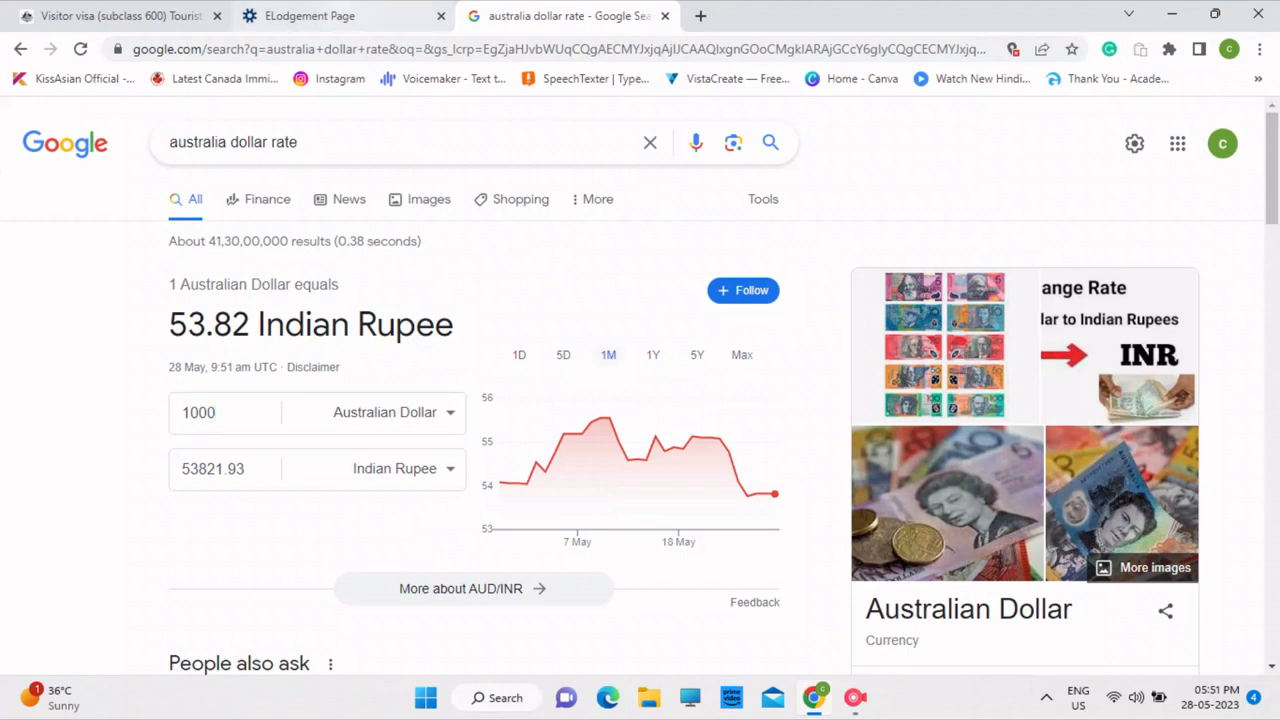
Step: Return to the visa application, answer No to the Priority Consideration service for a fee, and continue to the review page
left_click(310, 16)
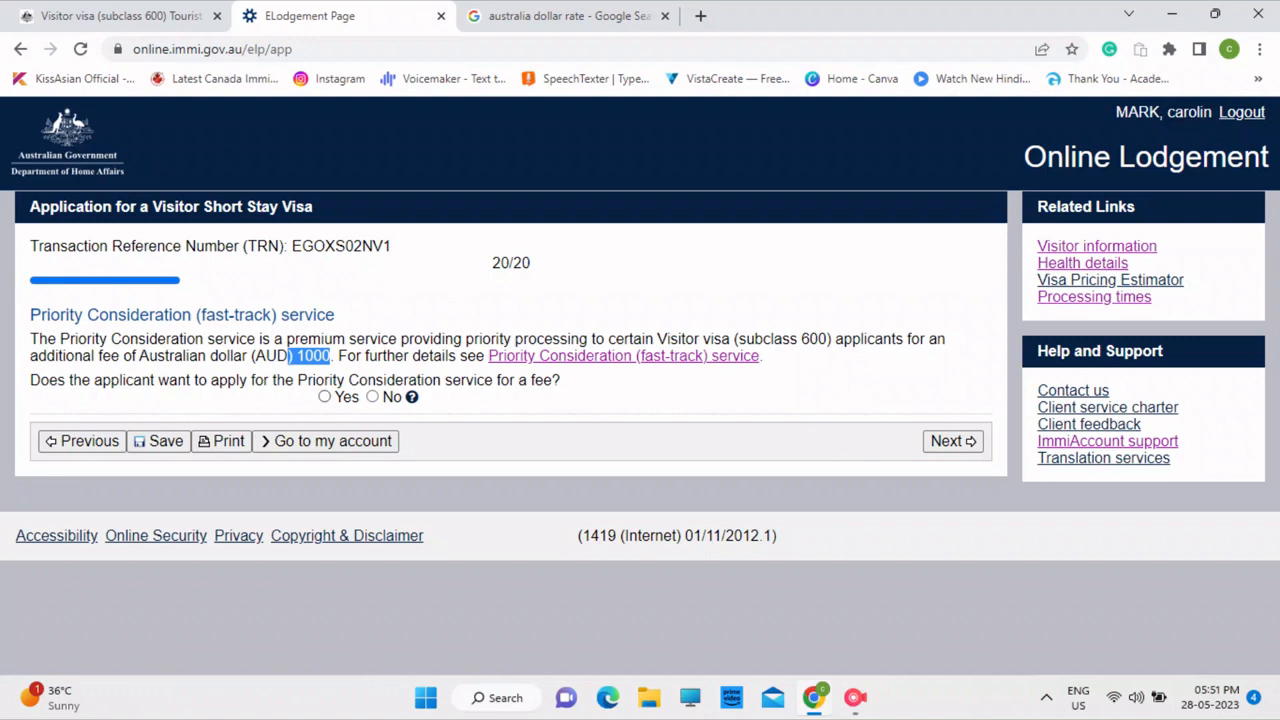
left_click(372, 397)
left_click(952, 441)
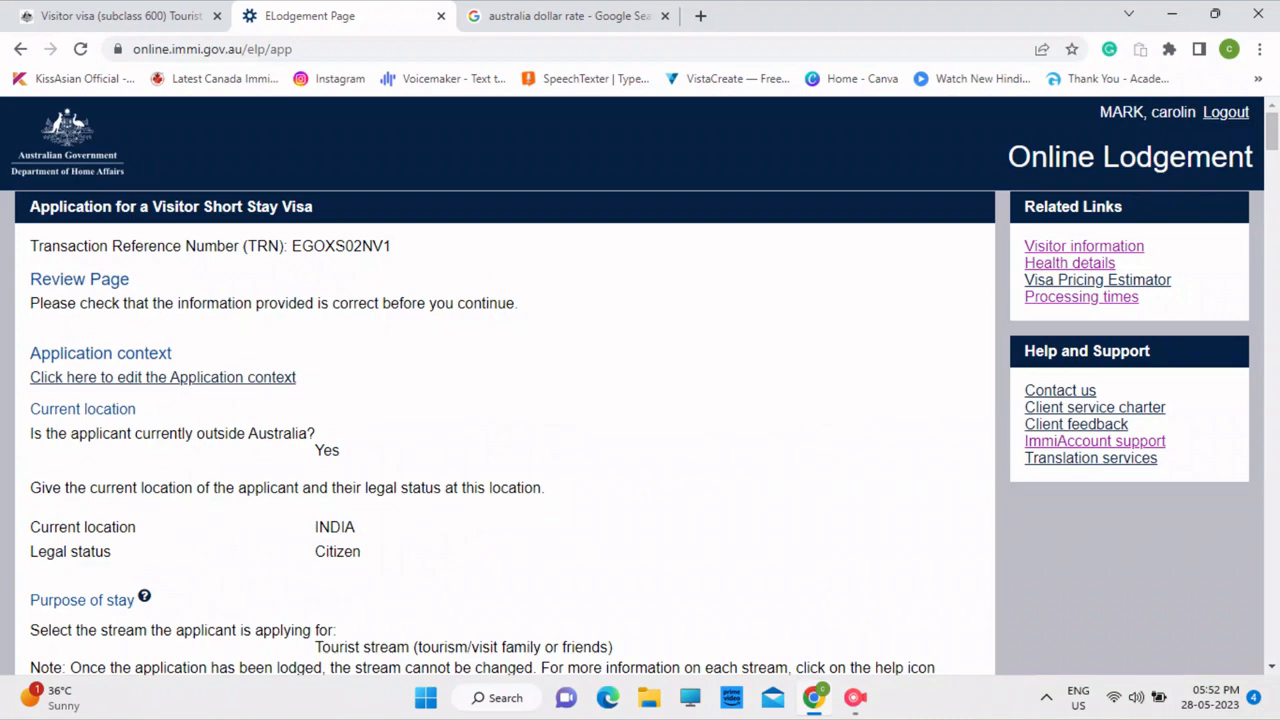
Step: Review all the application answers through the Priority Consideration section and continue to the document attachment page
scroll(640, 386, "down", 5)
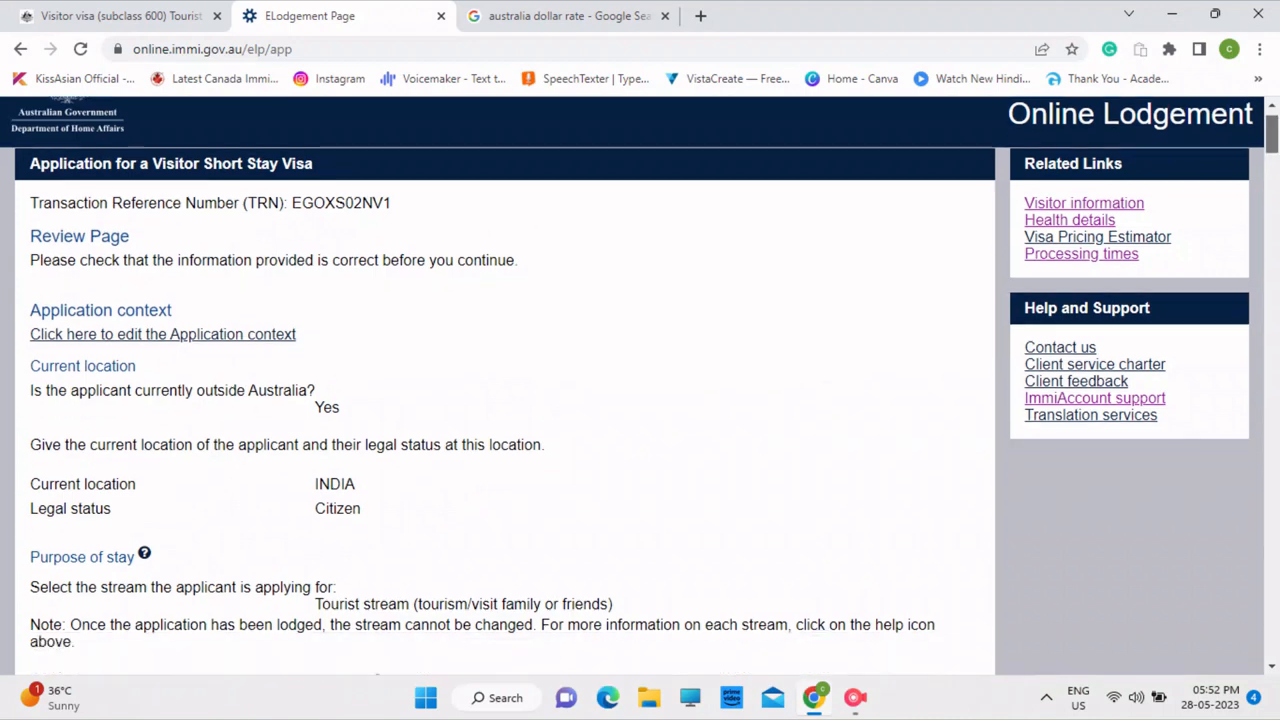
scroll(640, 386, "down", 6)
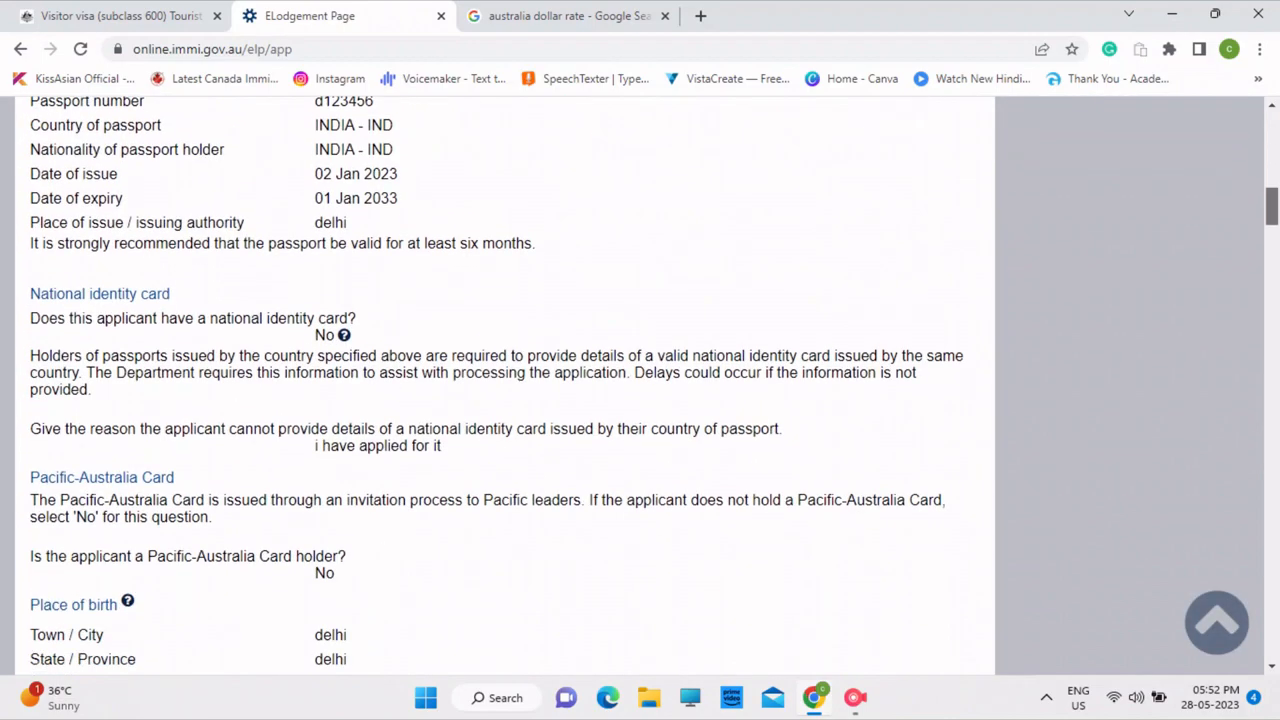
scroll(640, 386, "down", 10)
scroll(640, 386, "down", 9)
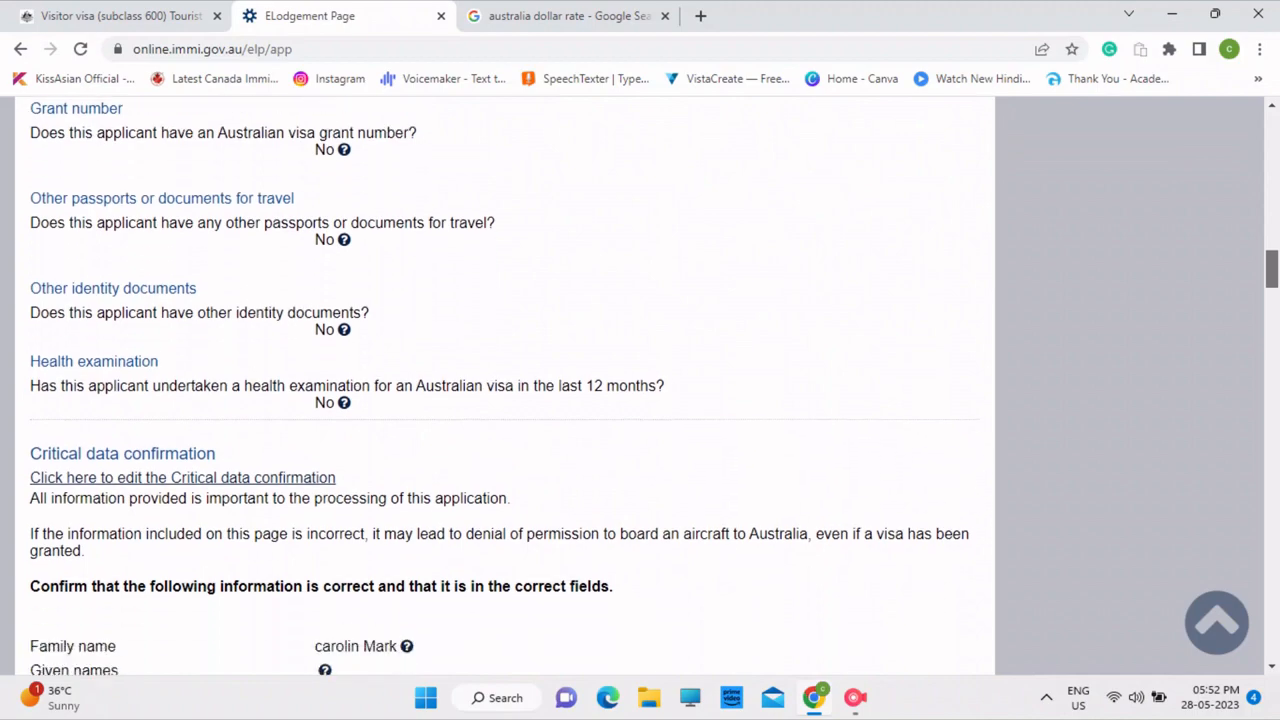
scroll(640, 386, "down", 8)
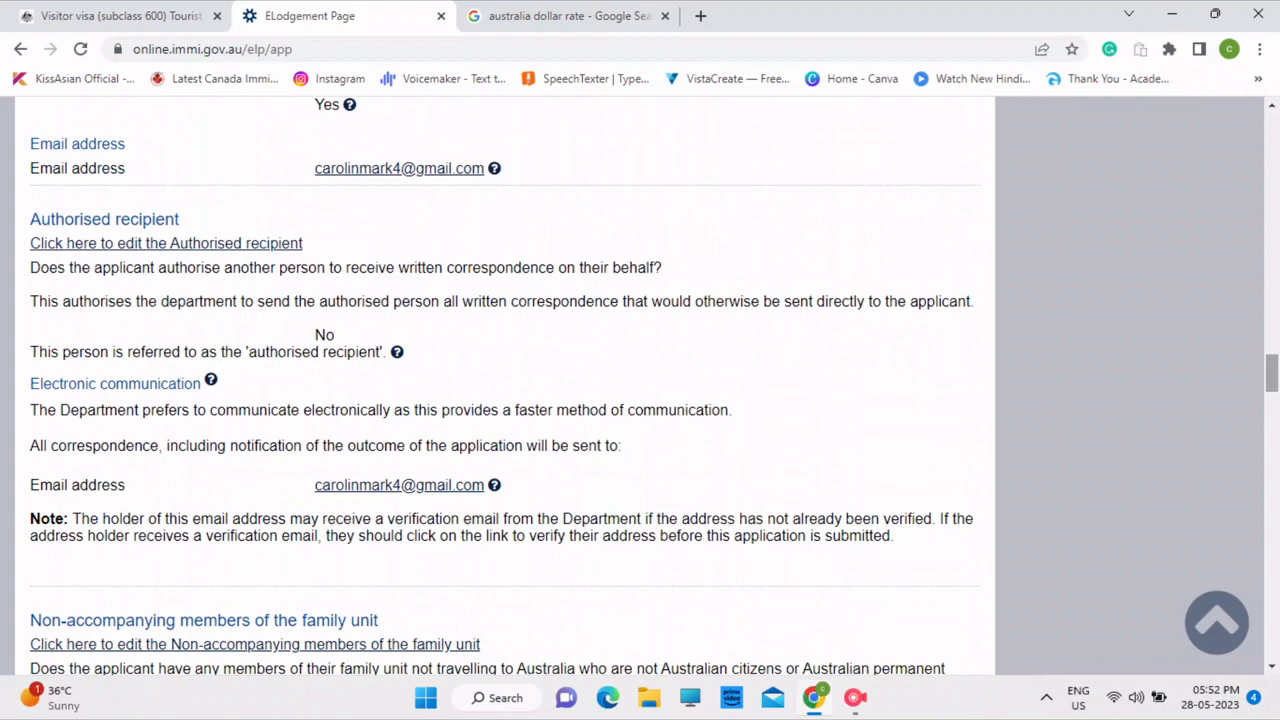
scroll(640, 386, "down", 9)
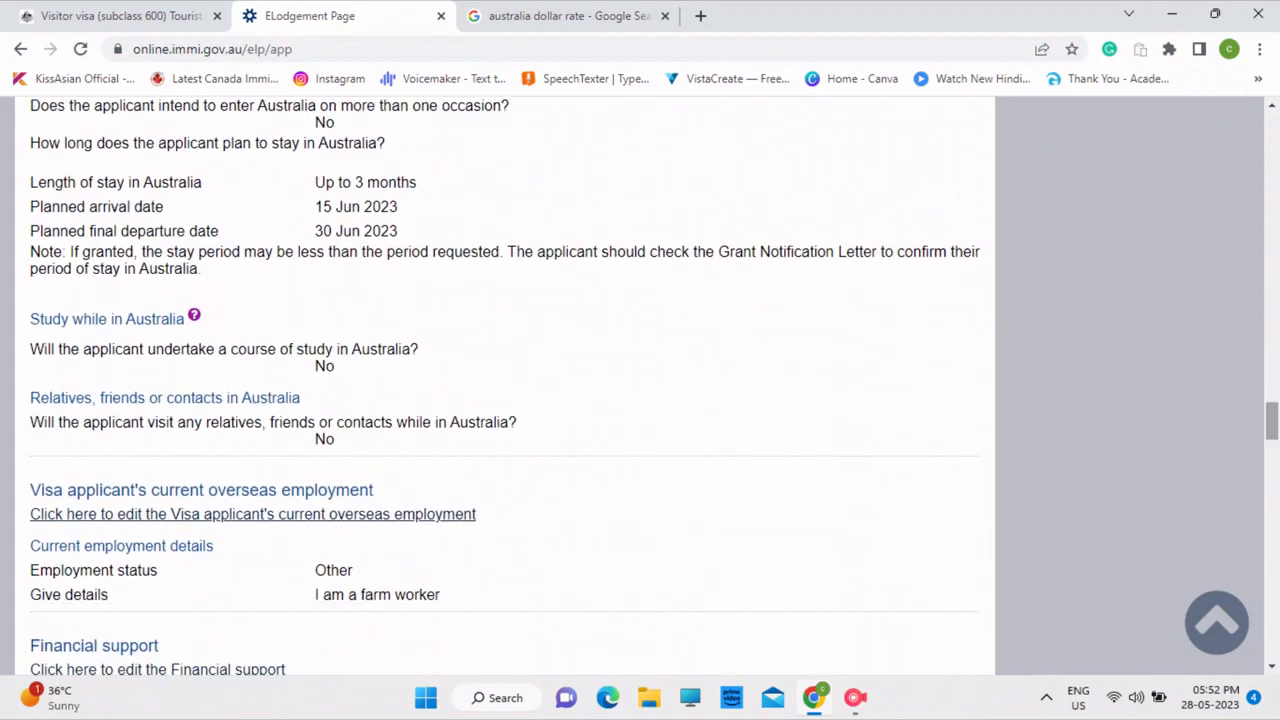
scroll(640, 386, "down", 20)
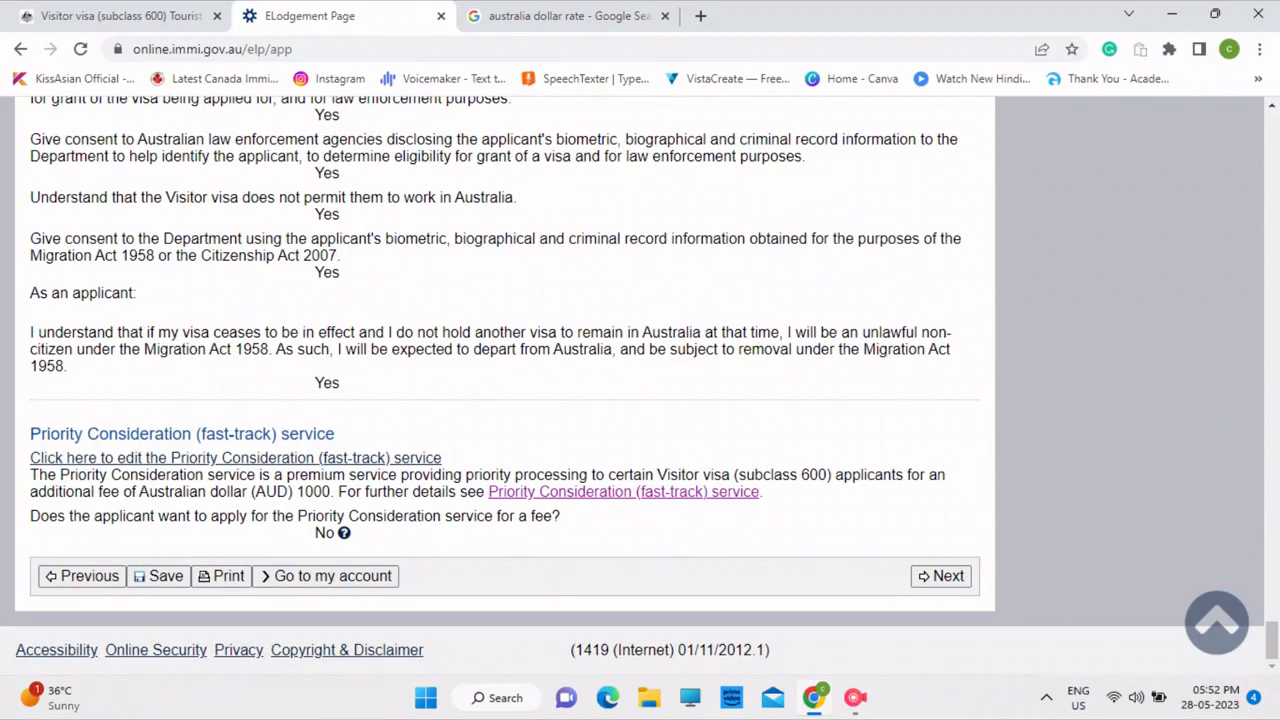
left_click(940, 576)
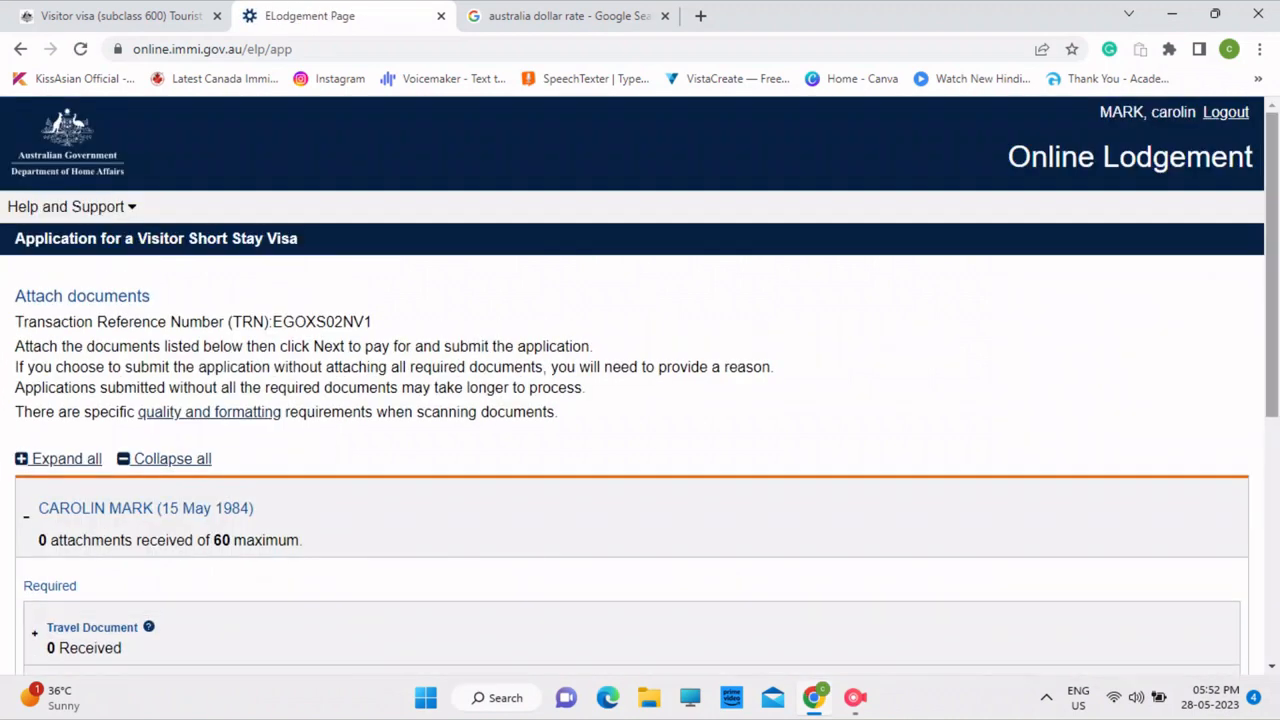
Step: Examine the required and recommended document lists and read the Travel Document help page, closing the exchange rate page
scroll(640, 386, "down", 3)
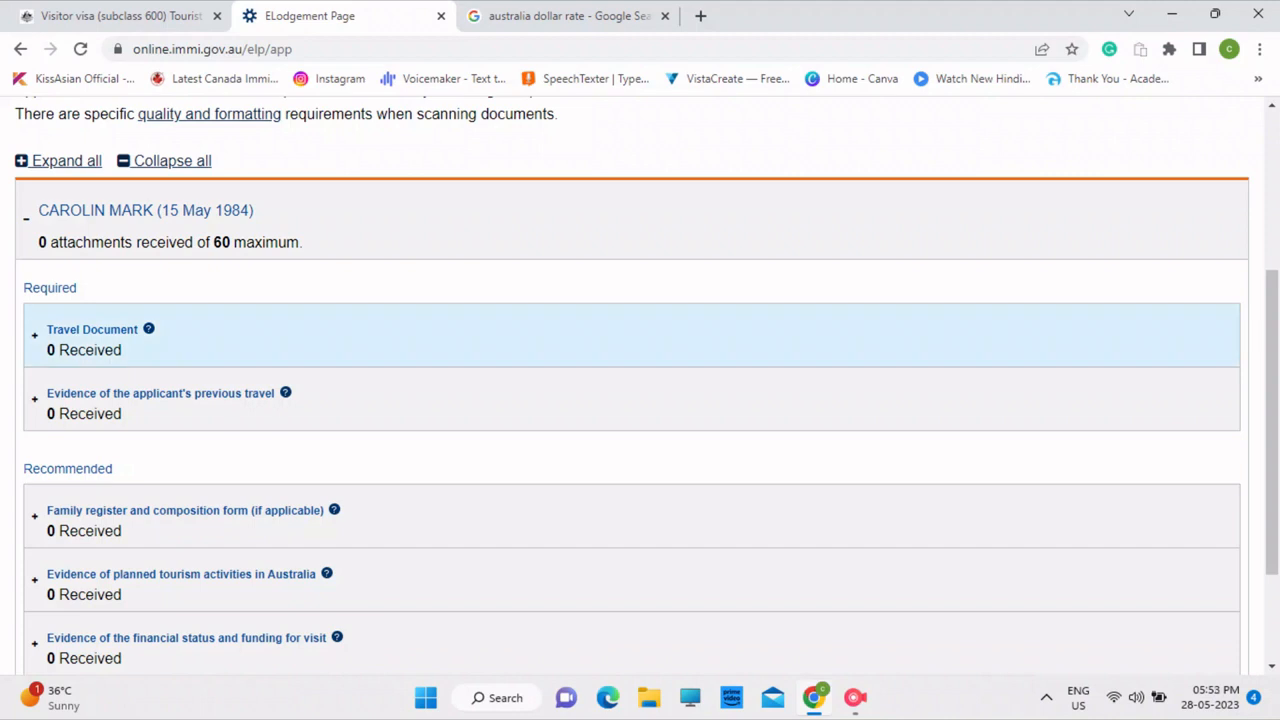
scroll(640, 386, "down", 2)
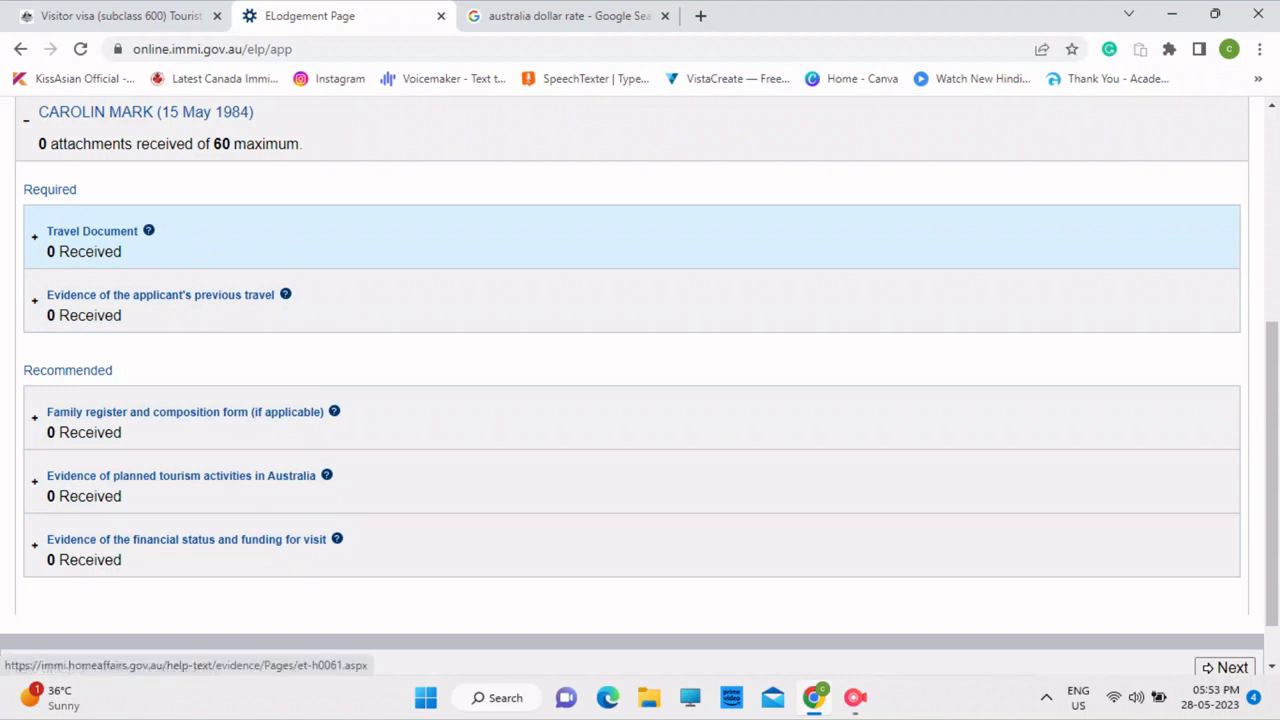
left_click(149, 230)
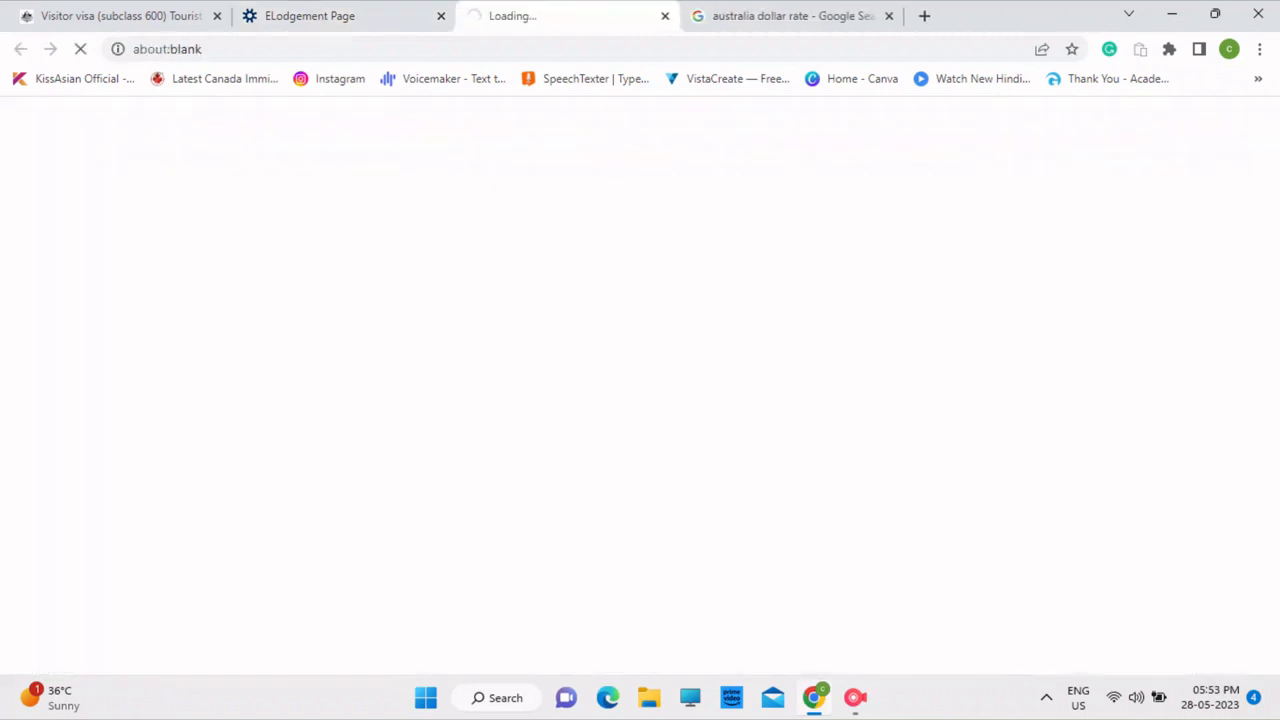
left_click(888, 15)
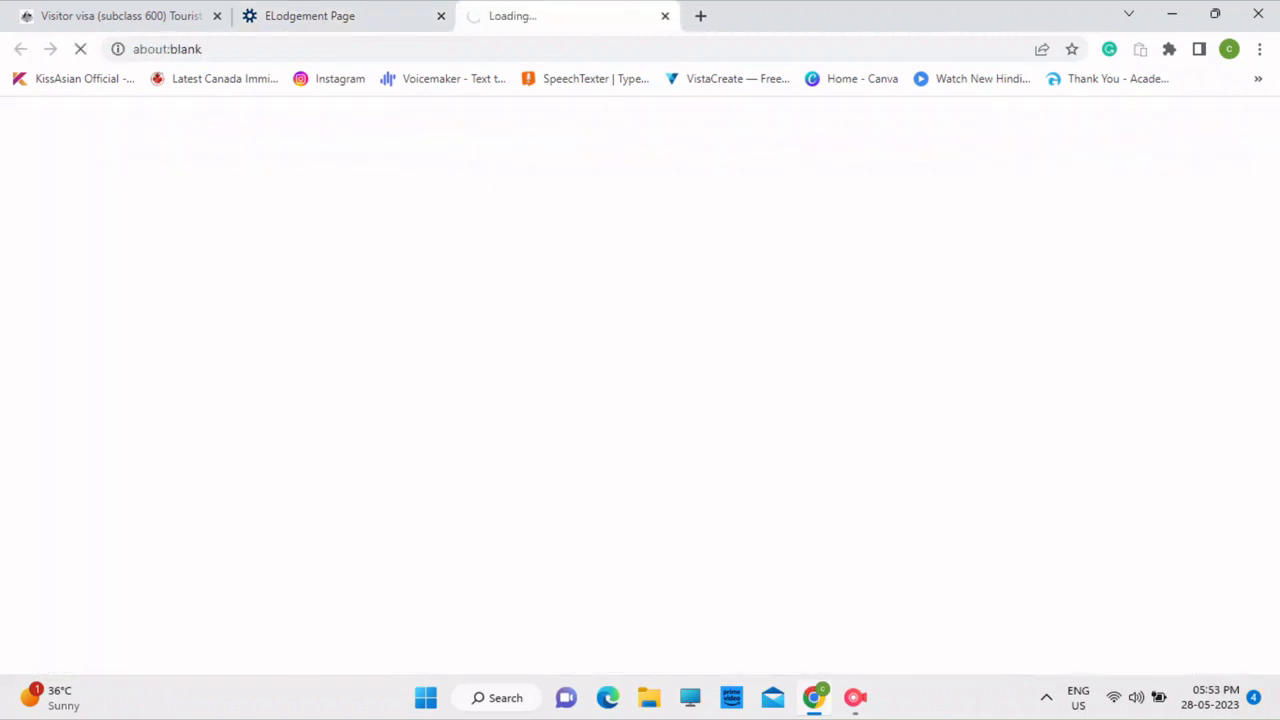
left_click(430, 15)
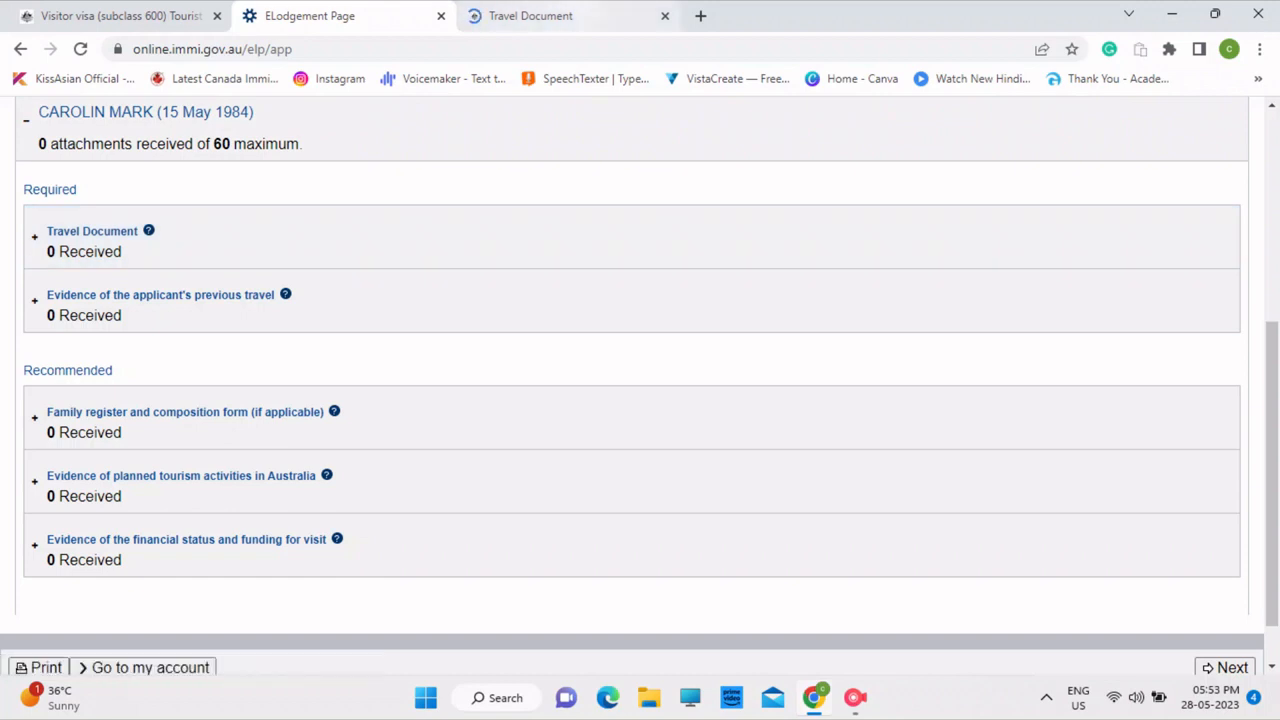
left_click(530, 16)
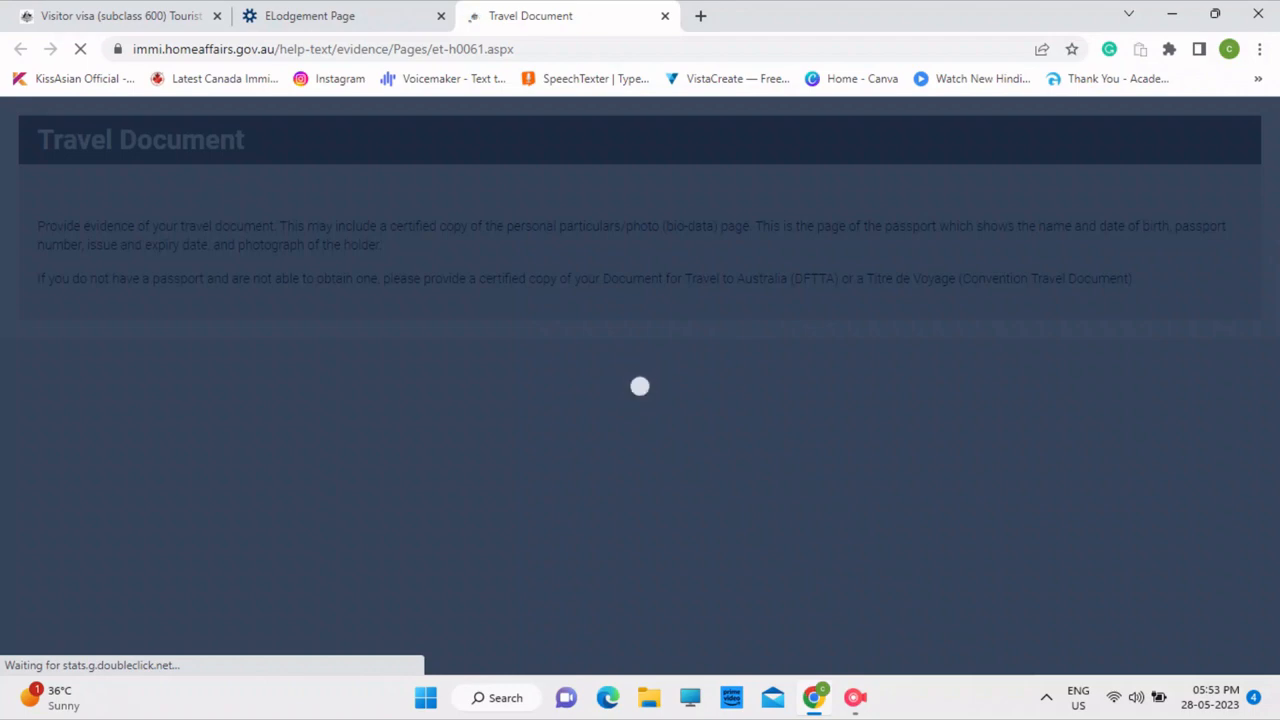
left_click(310, 15)
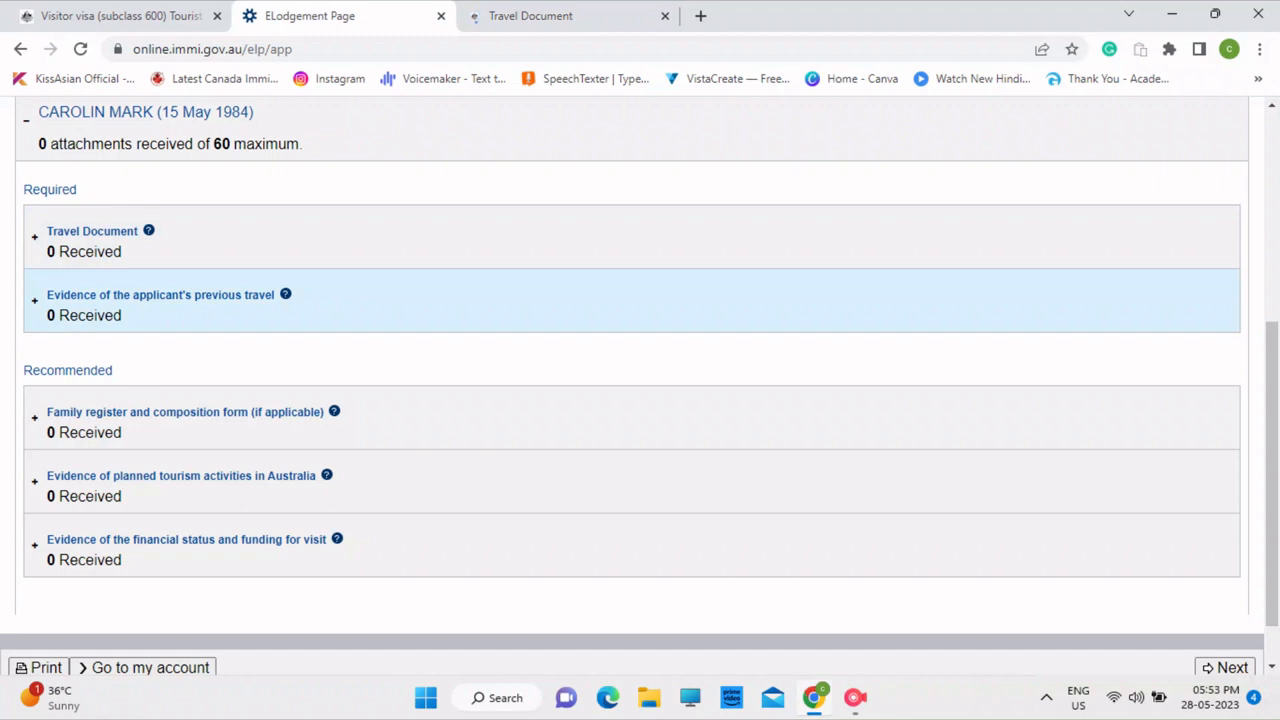
Step: Open the help for evidence of the applicant's previous travel, and close both document help pages
left_click(286, 294)
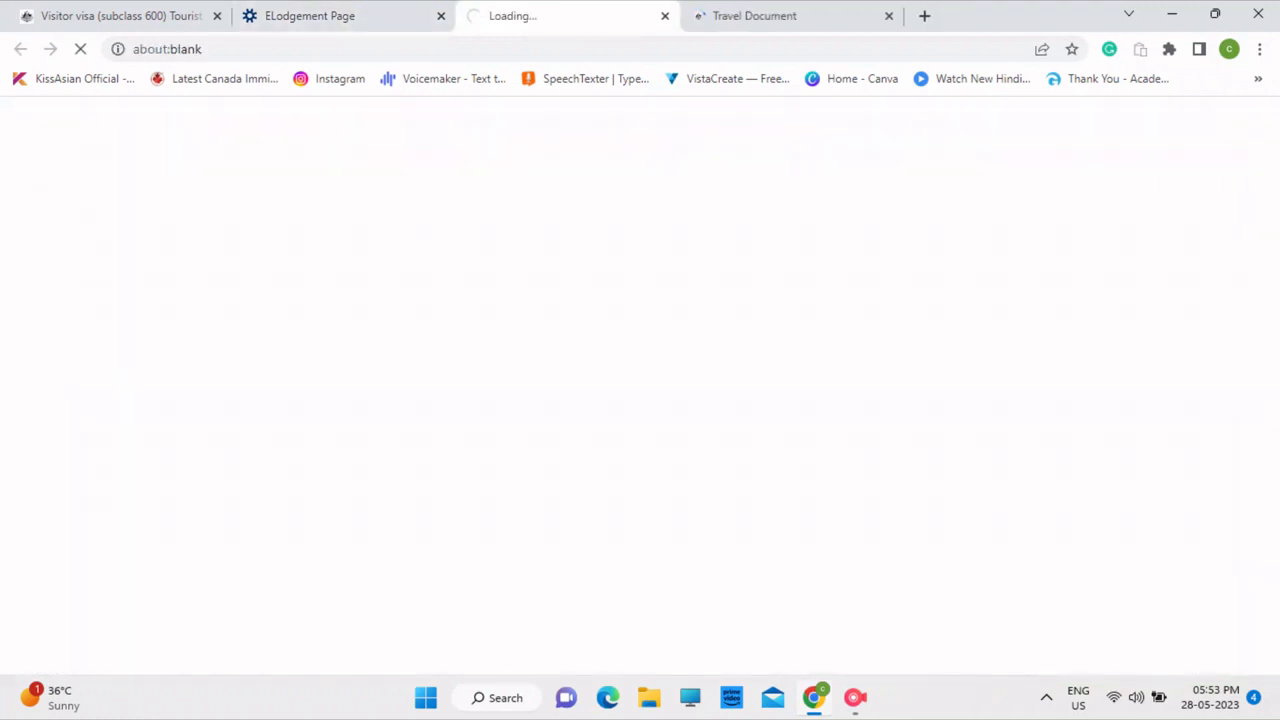
left_click(665, 15)
left_click(665, 15)
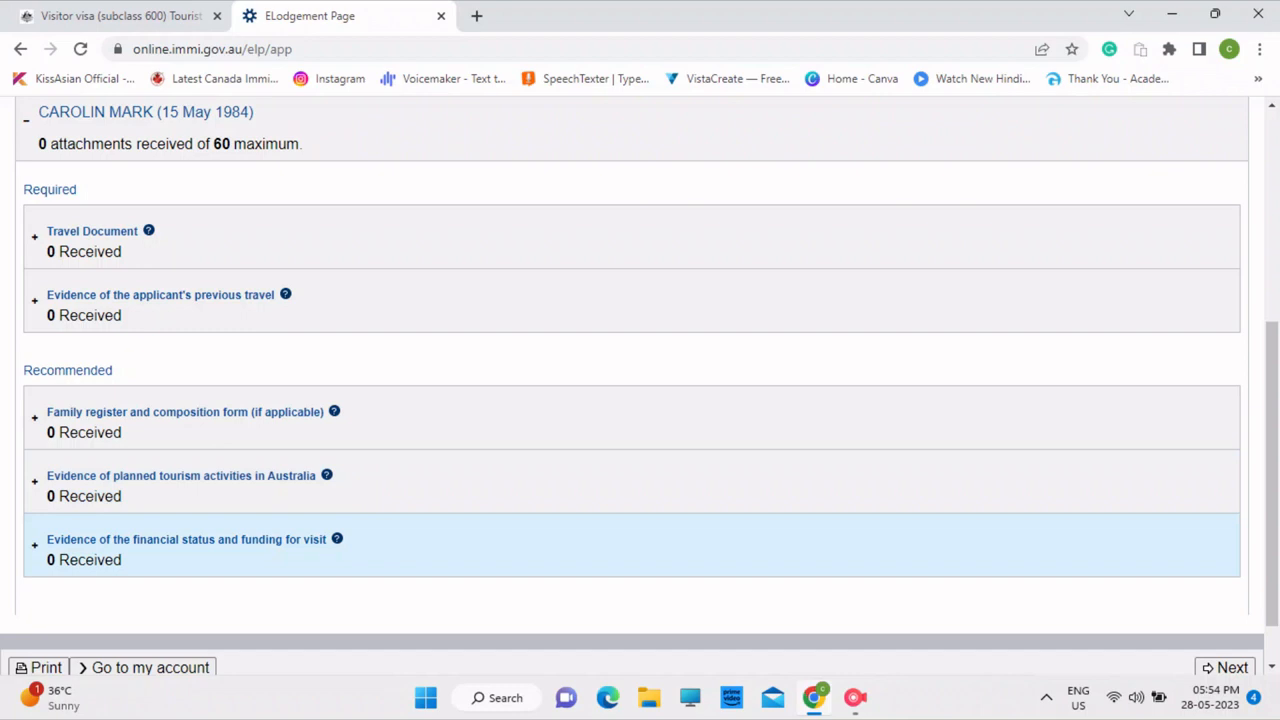
Step: Continue without attaching documents, enter "later" as the reason evidence cannot be provided, confirm it, and submit the application
scroll(640, 420, "down", 1)
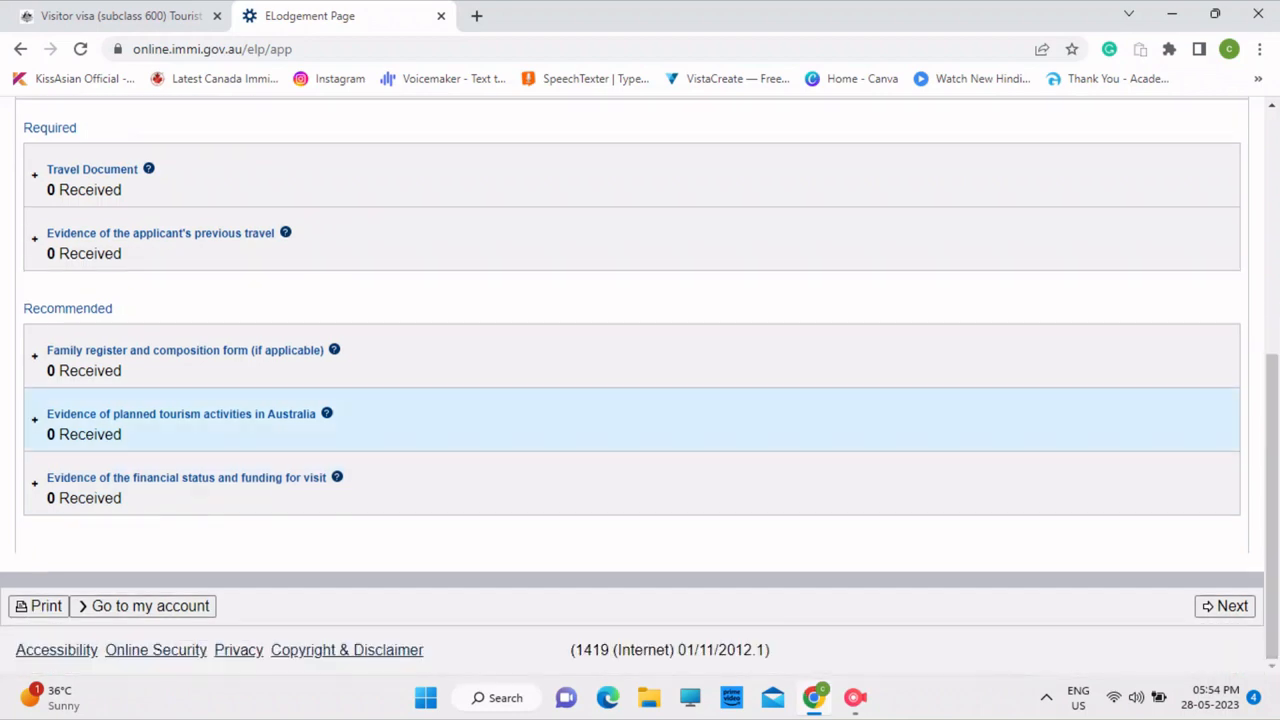
left_click(1225, 606)
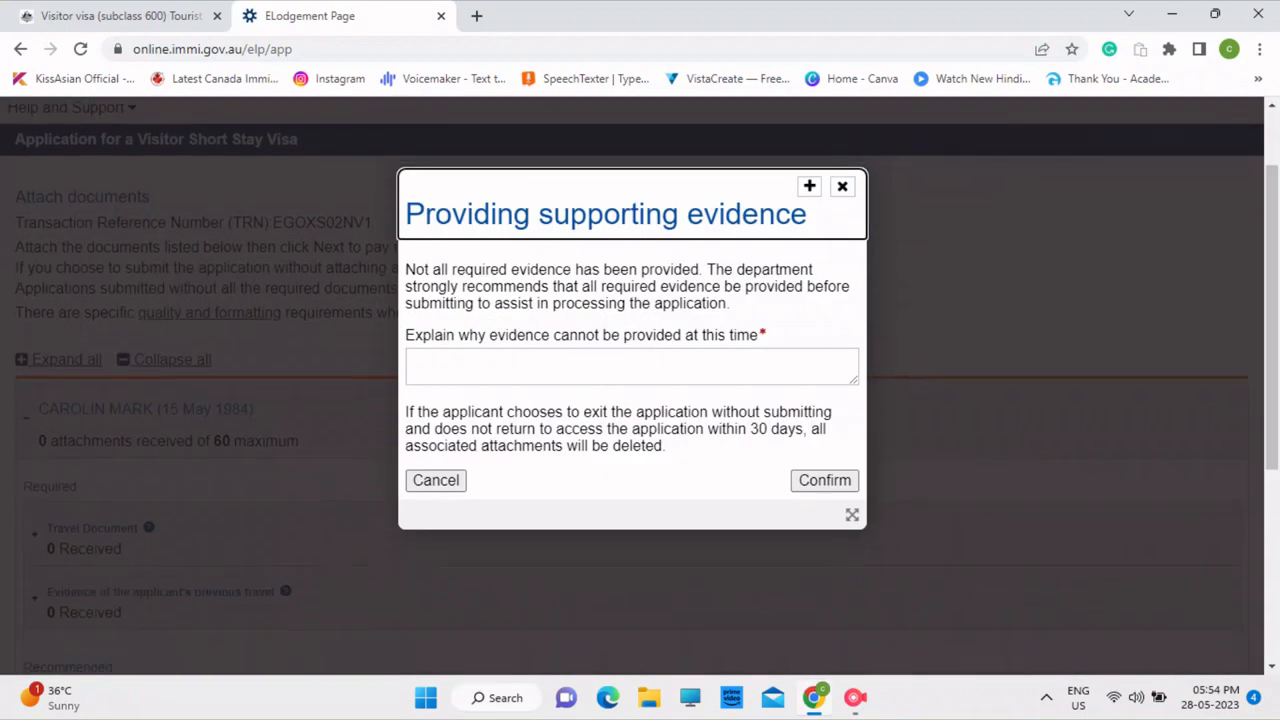
left_click(632, 366)
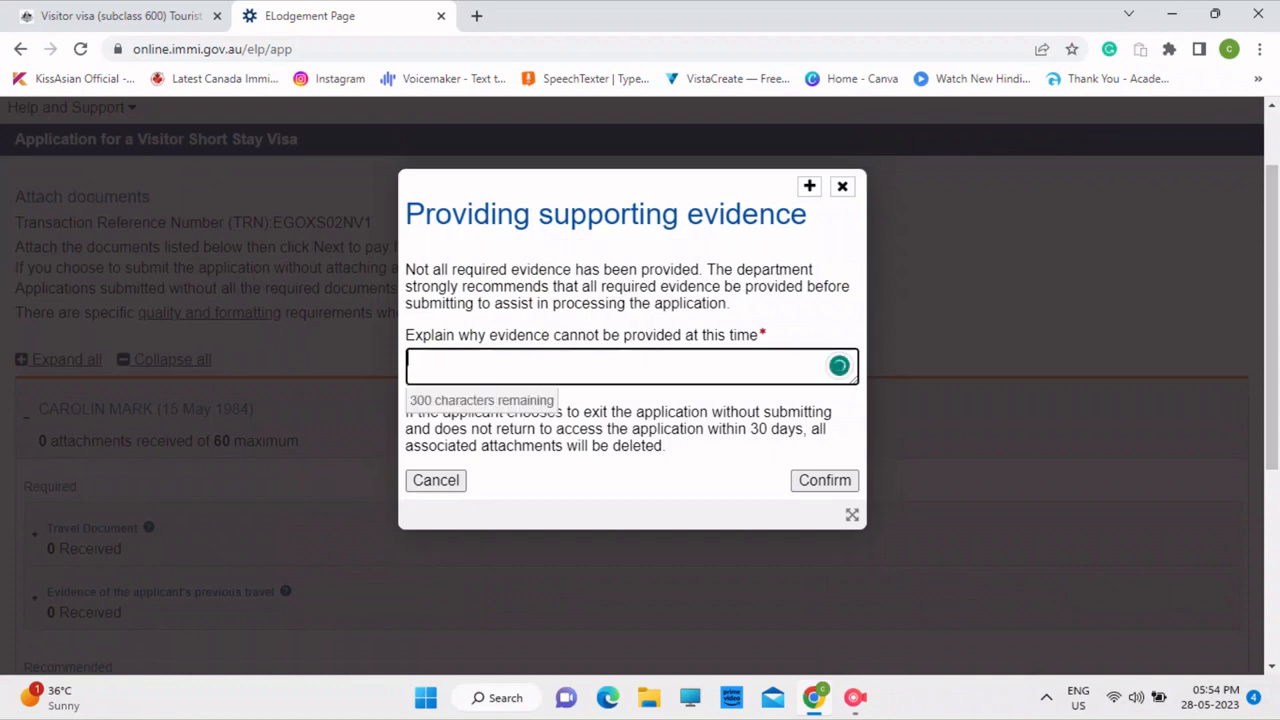
type("Ilater")
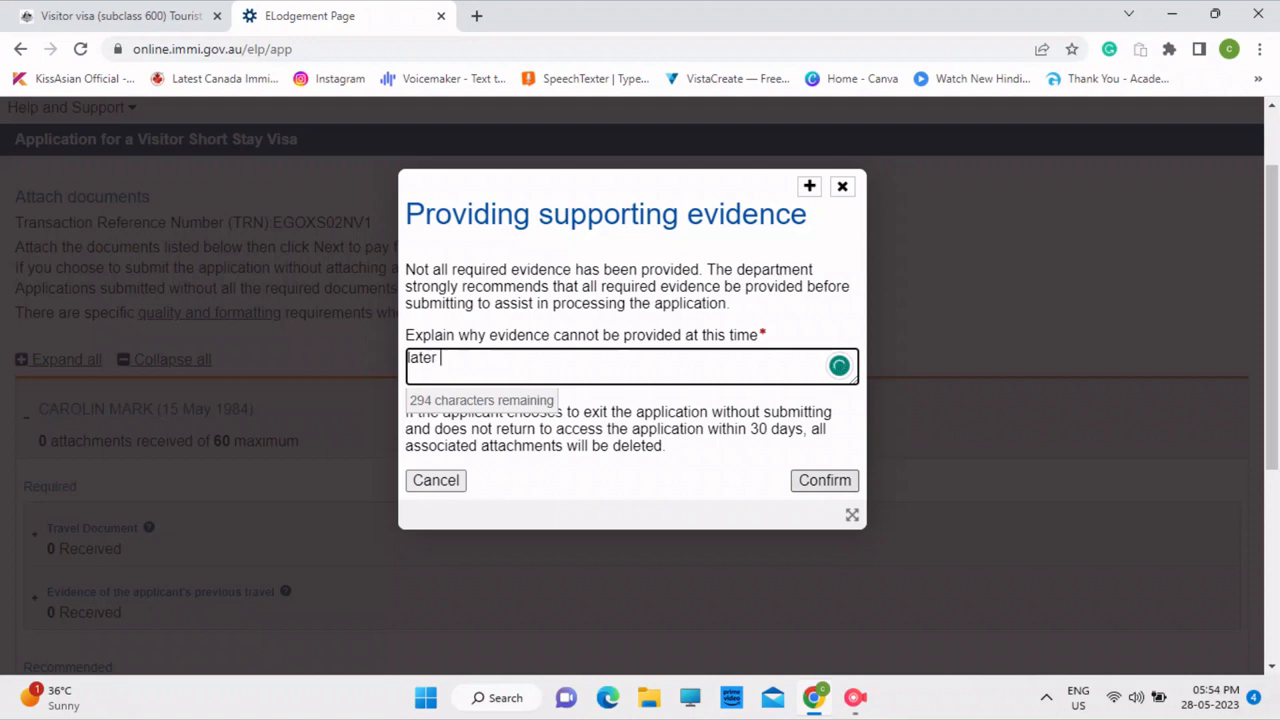
left_click(824, 480)
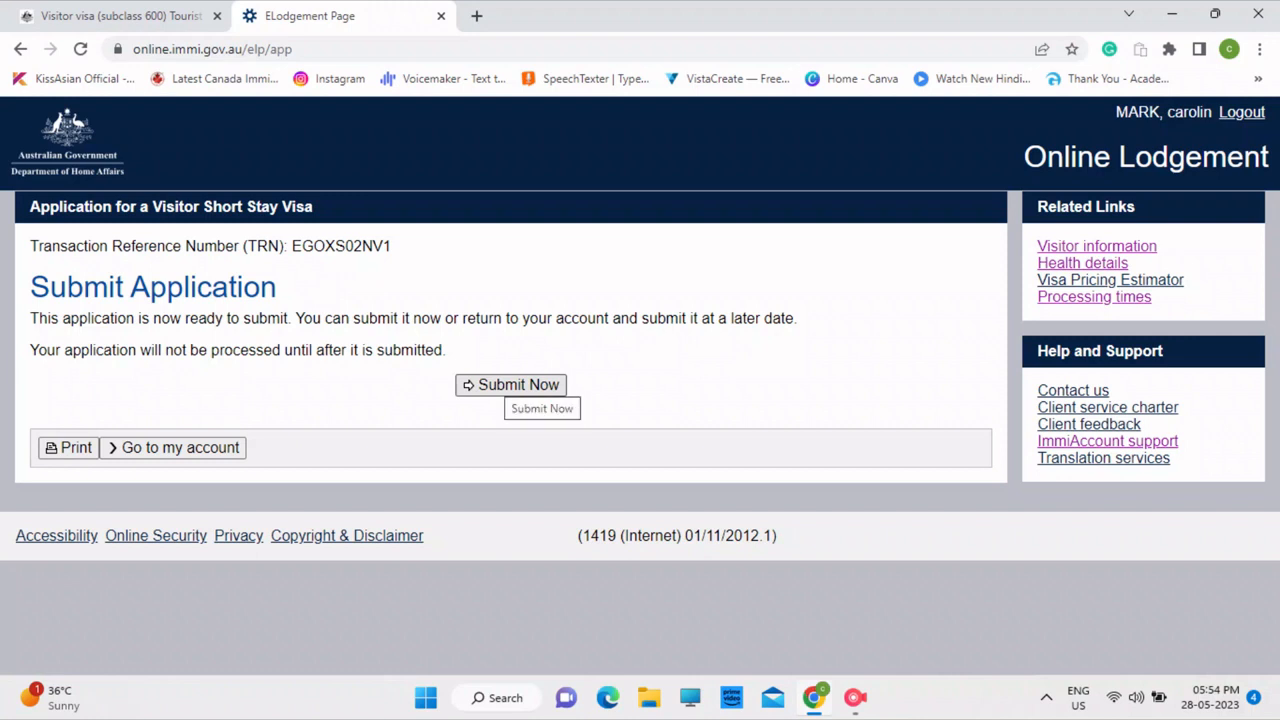
left_click(512, 385)
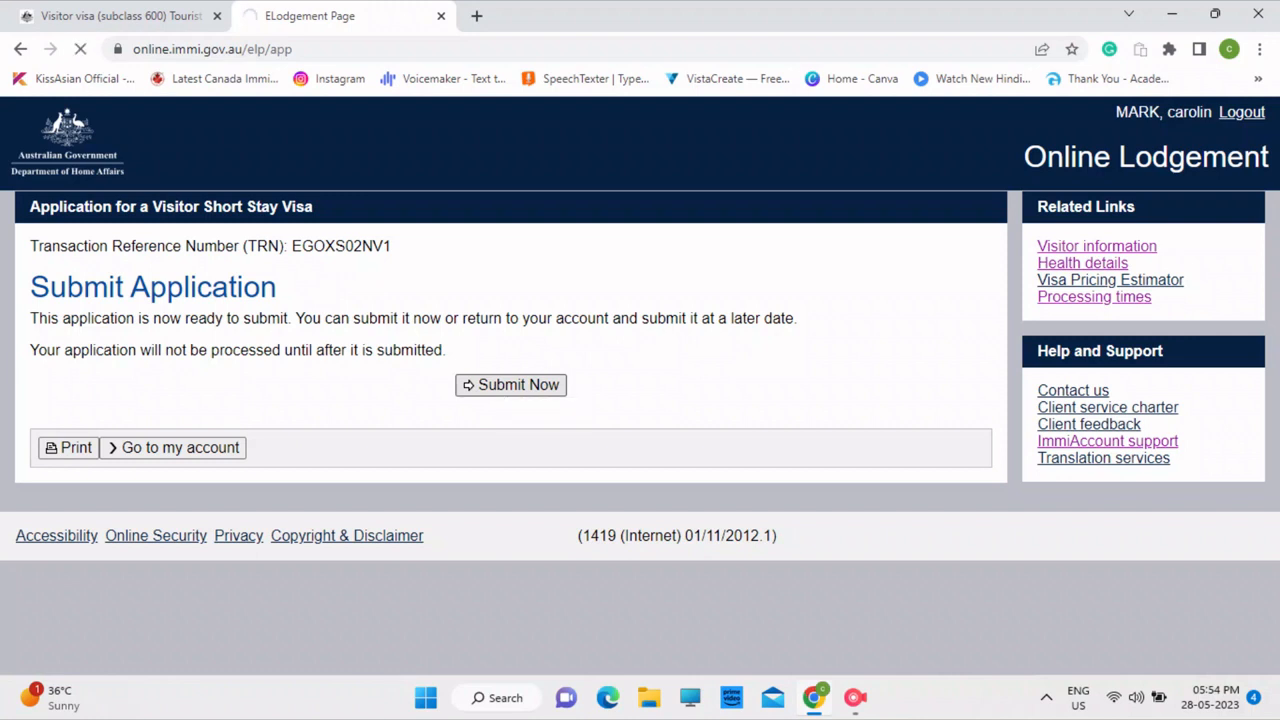